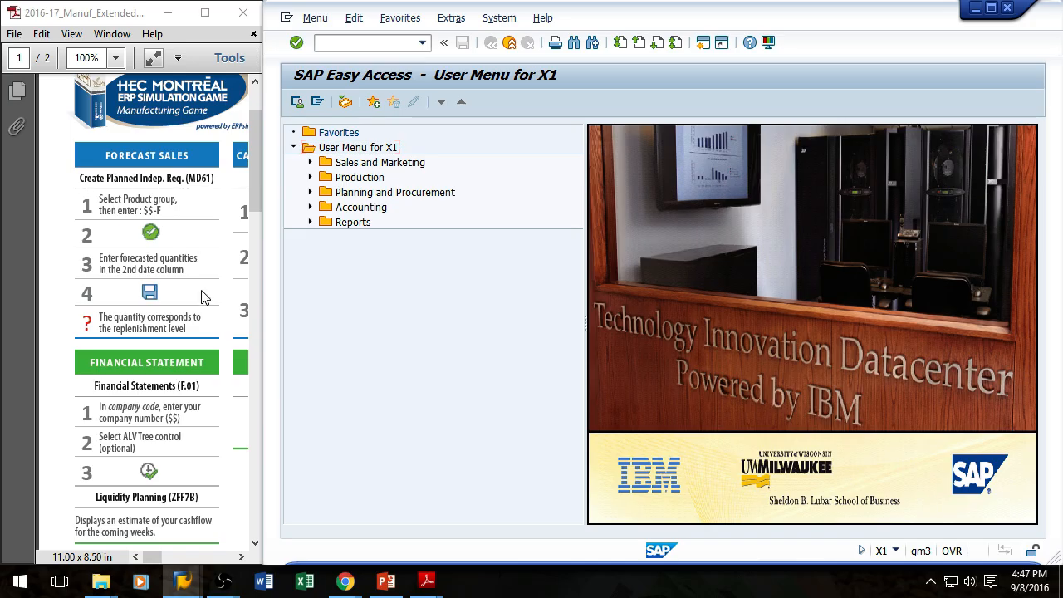
Step: Open transaction MD61 and load the planning table for product group xx-f
click(382, 45)
text(md)
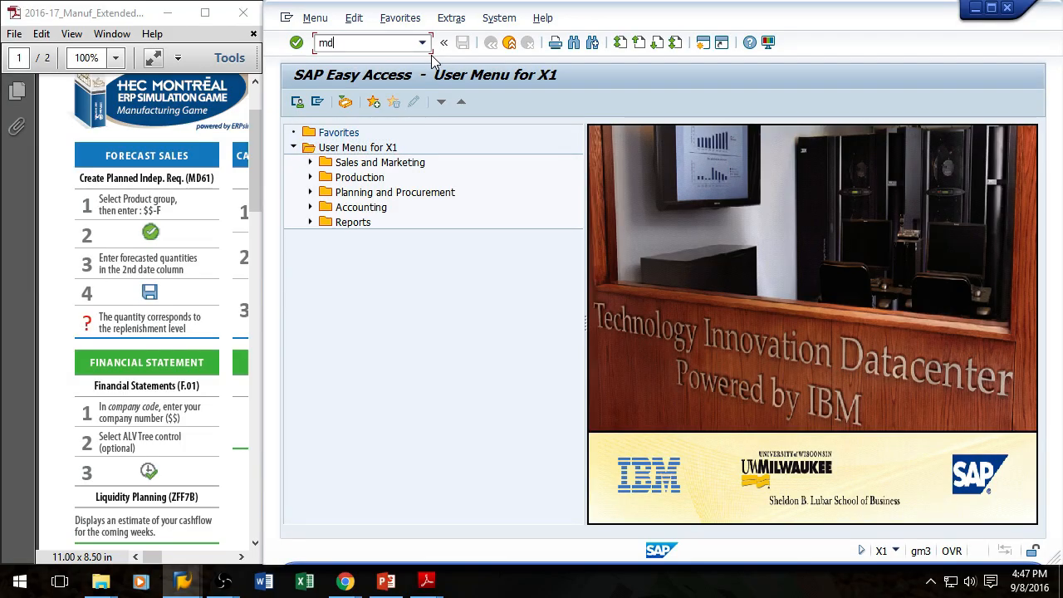
text(61)
key(Return)
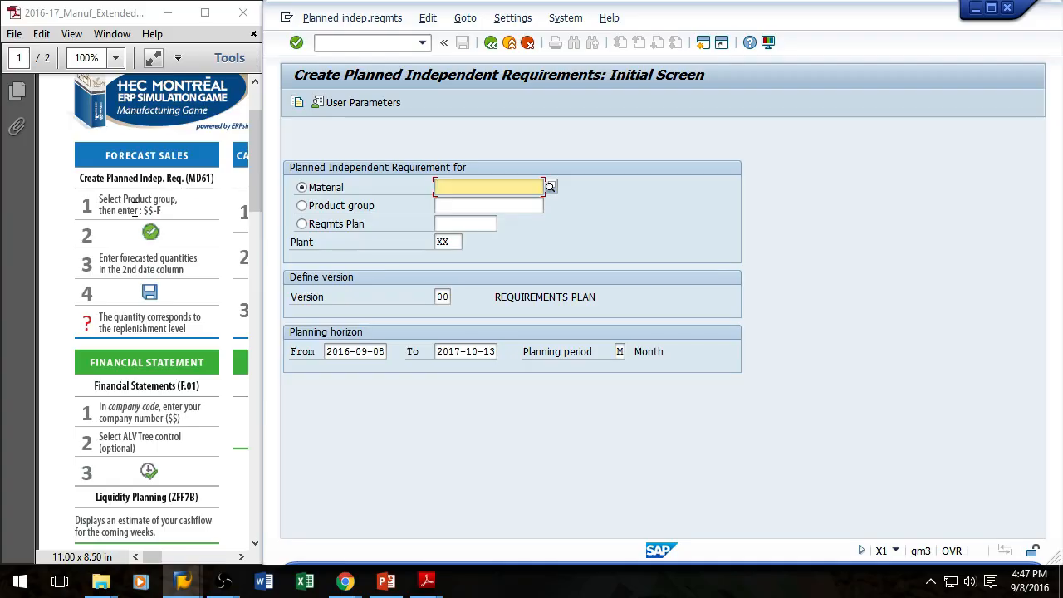
click(303, 207)
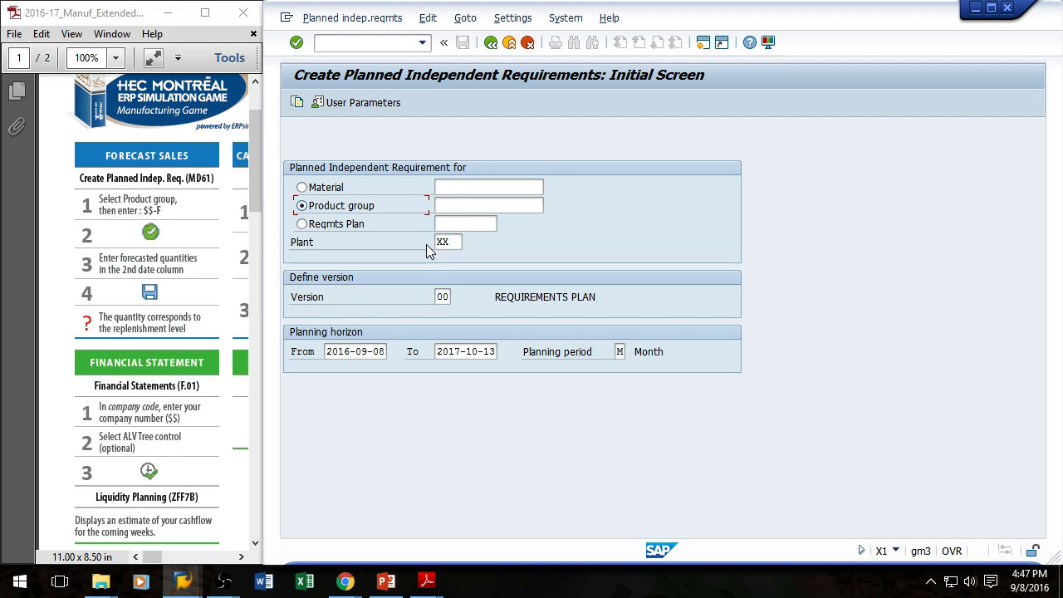
click(468, 206)
text(xx-f)
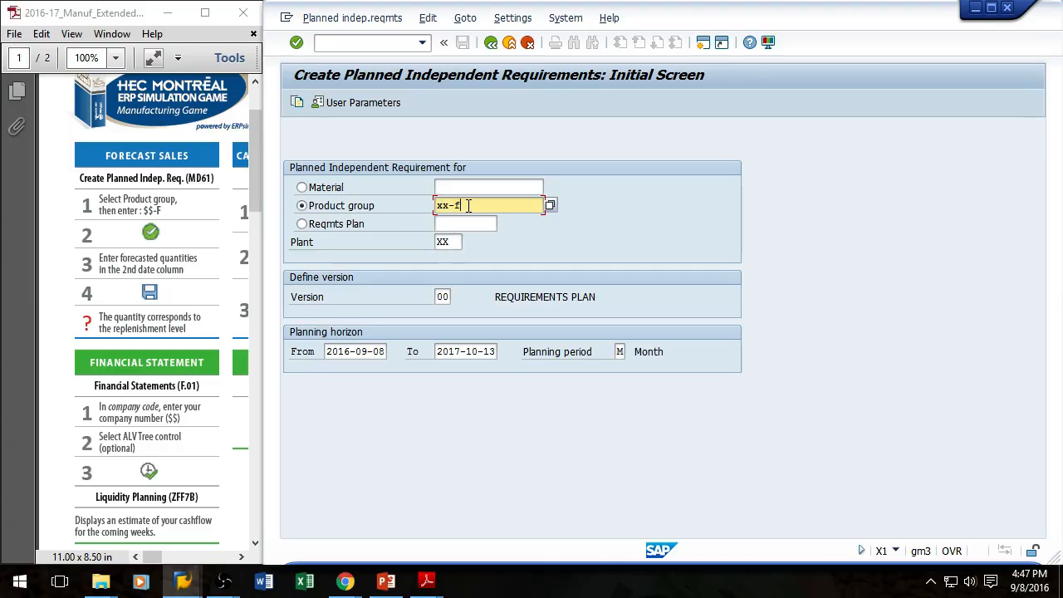
key(Return)
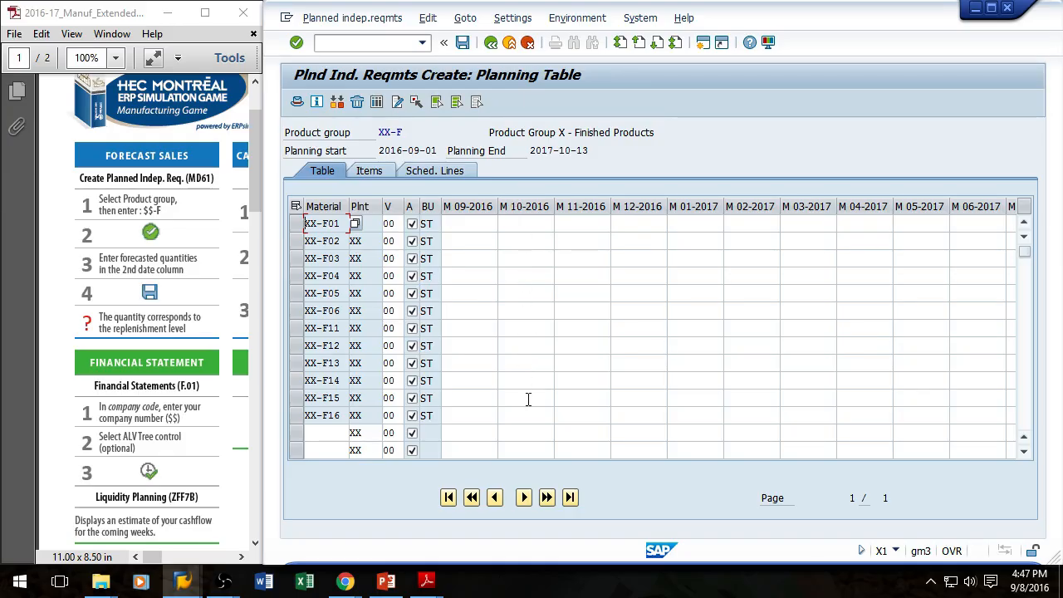
Step: Enter 37000 in the M 10-2016 column for materials XX-F01 through XX-F06
click(518, 222)
text(37000)
key(shift+Home)
key(ctrl+c)
click(535, 243)
key(ctrl+v)
click(526, 259)
key(ctrl+v)
click(524, 277)
key(ctrl+v)
click(527, 292)
key(ctrl+v)
click(522, 311)
key(ctrl+v)
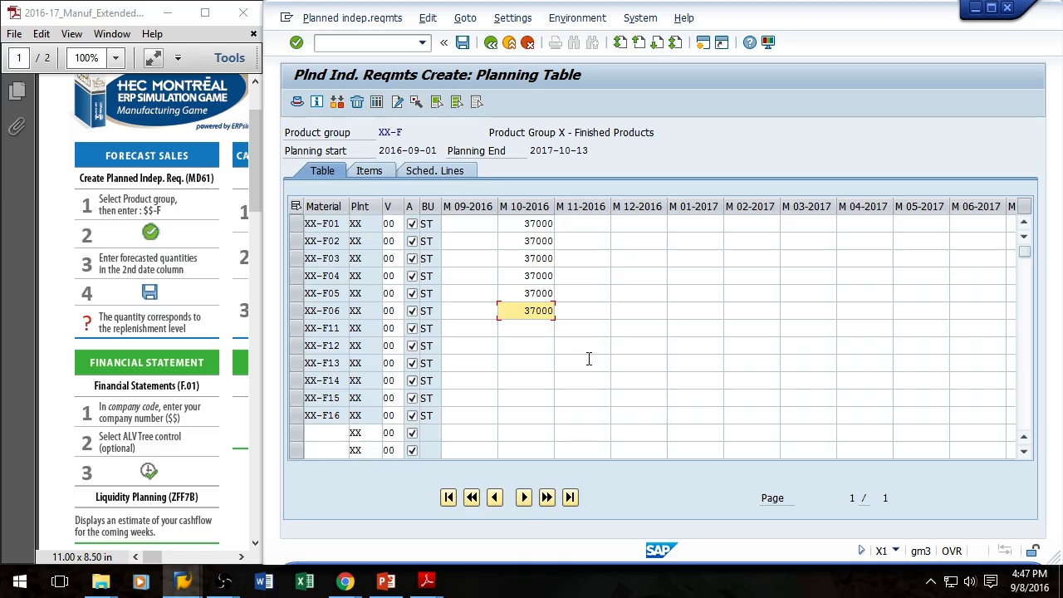
click(518, 223)
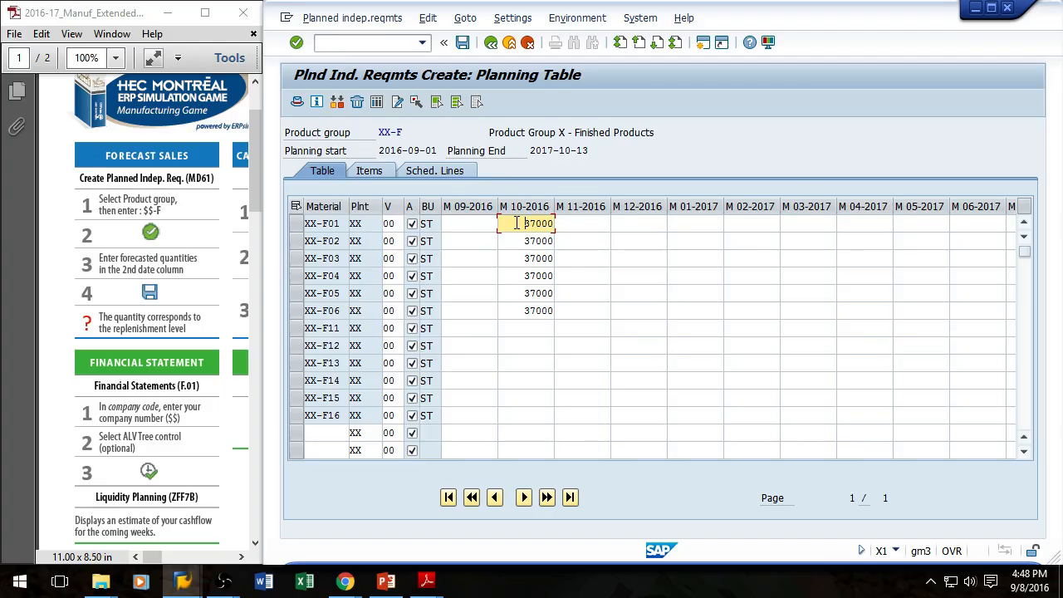
key(Return)
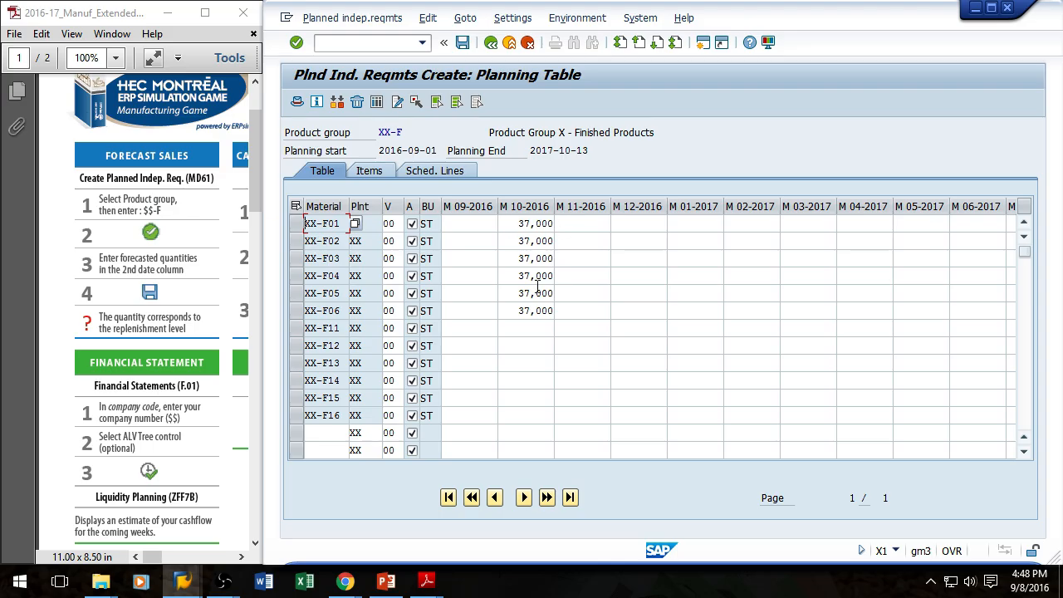
Step: Change XX-F01's M 10-2016 quantity to 100000
double_click(519, 224)
text(1000000)
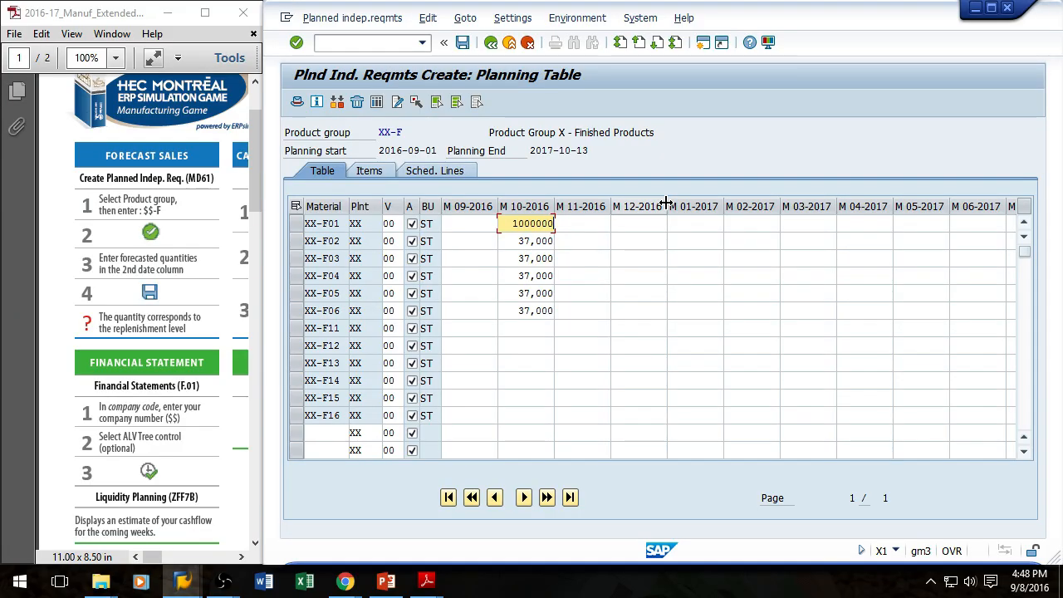
key(Return)
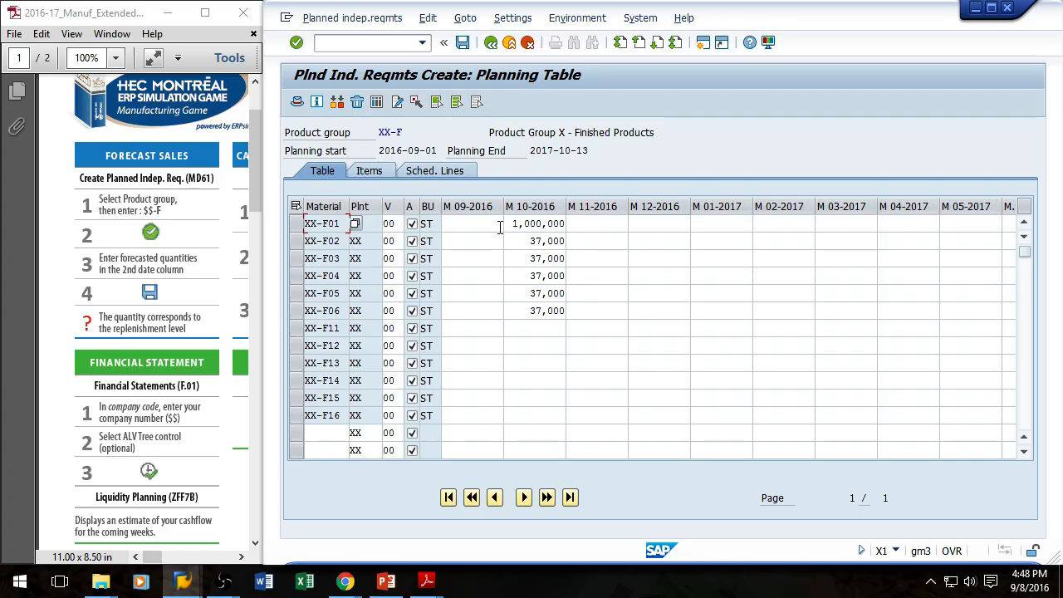
Step: Set XX-F01's M 10-2016 quantity back to 37000 and save the planned independent requirements
double_click(533, 224)
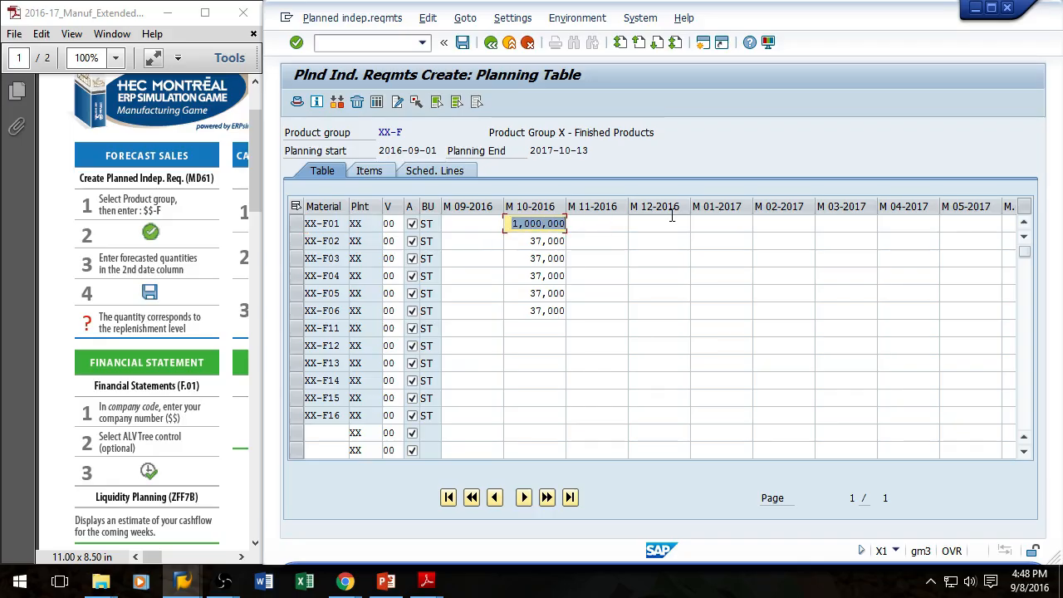
text(37000)
key(Return)
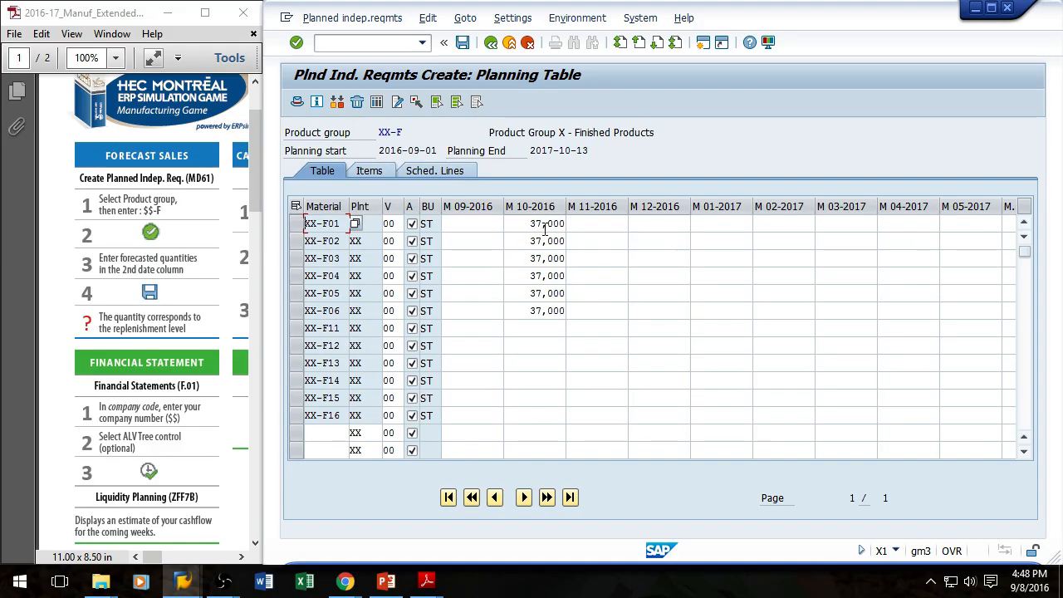
click(462, 42)
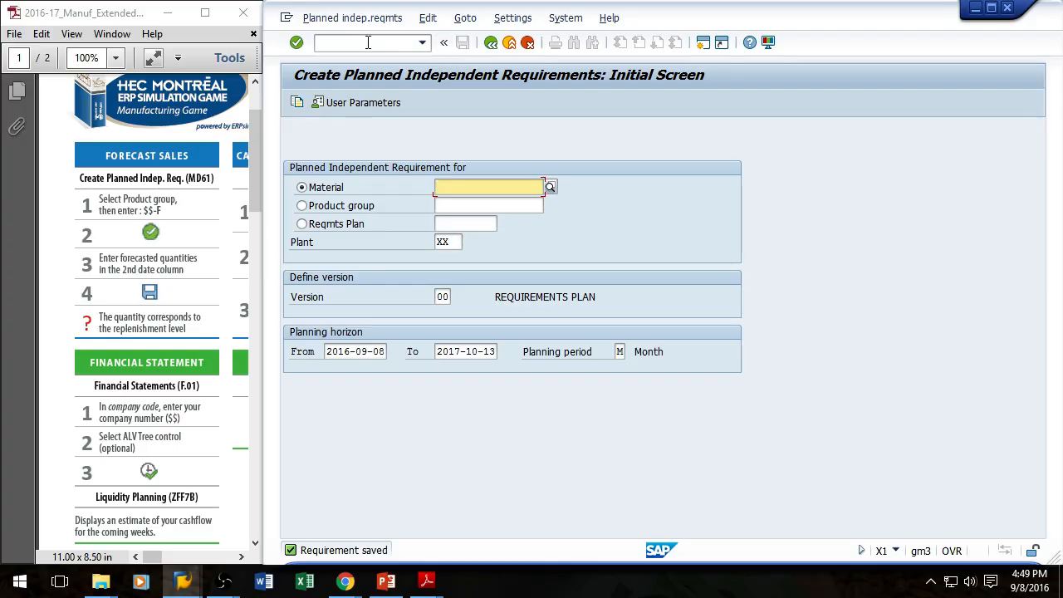
click(368, 43)
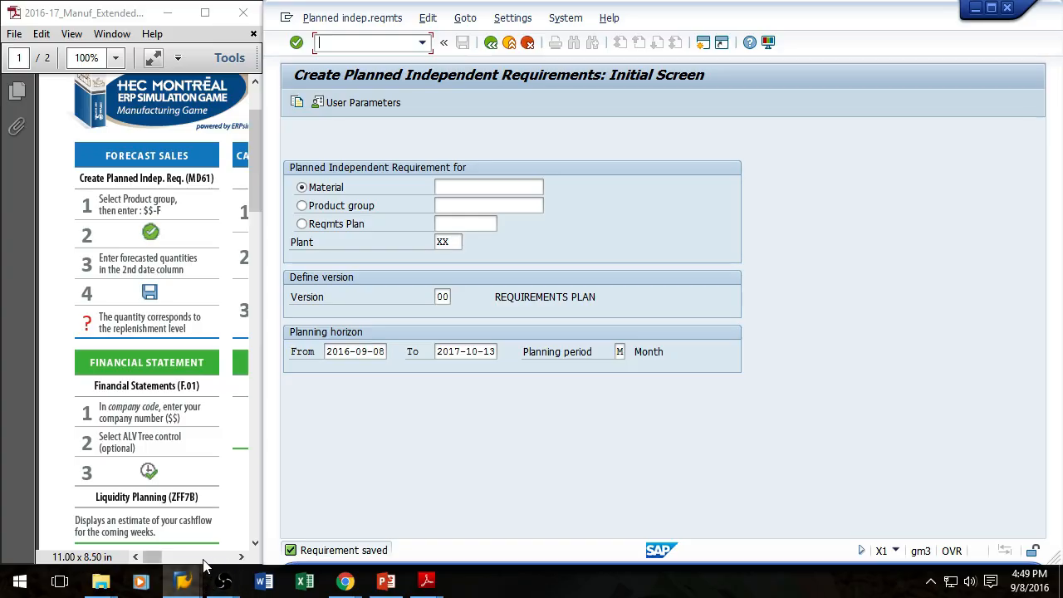
click(241, 558)
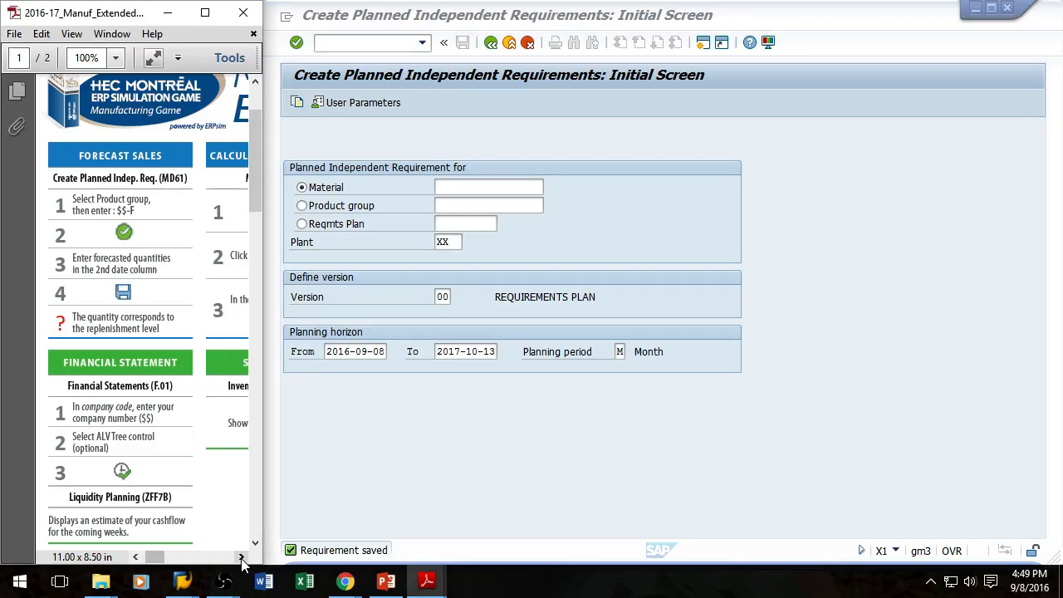
click(242, 558)
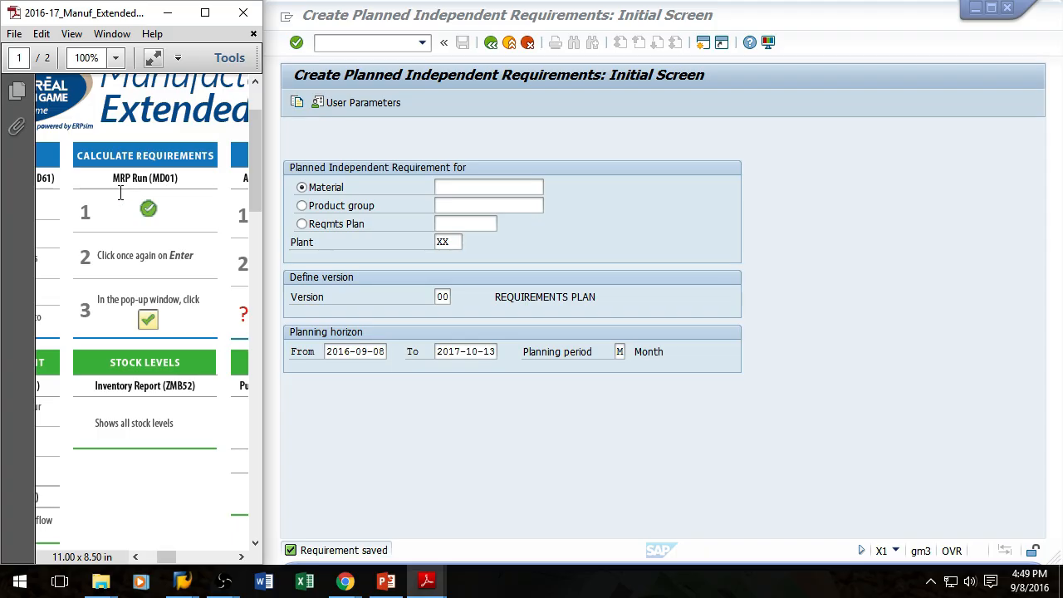
Step: Run MRP for plant XX with the default control parameters using transaction MD01
click(341, 38)
text(/nmd01)
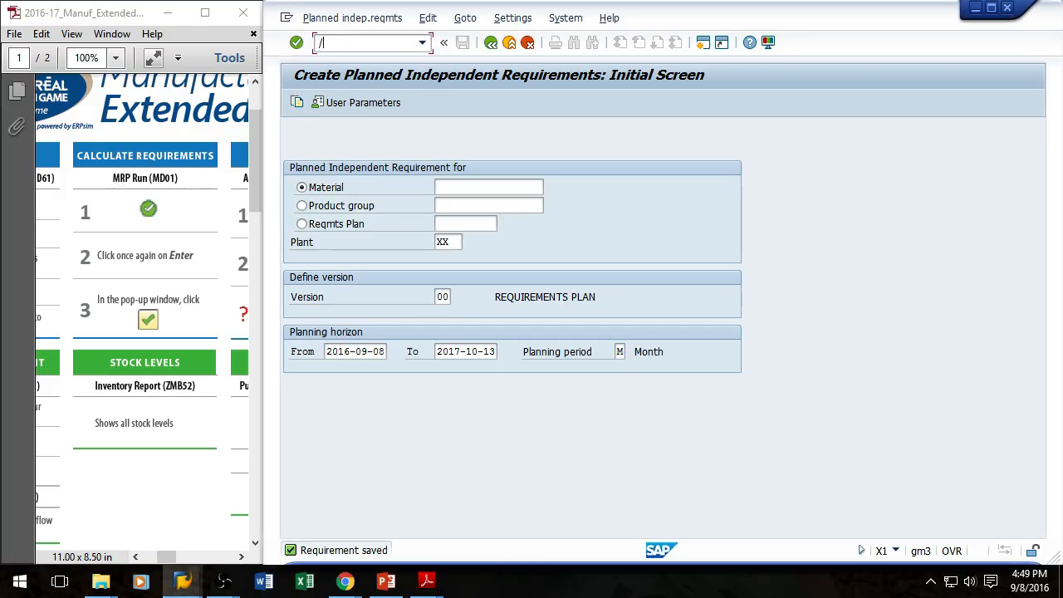
key(Return)
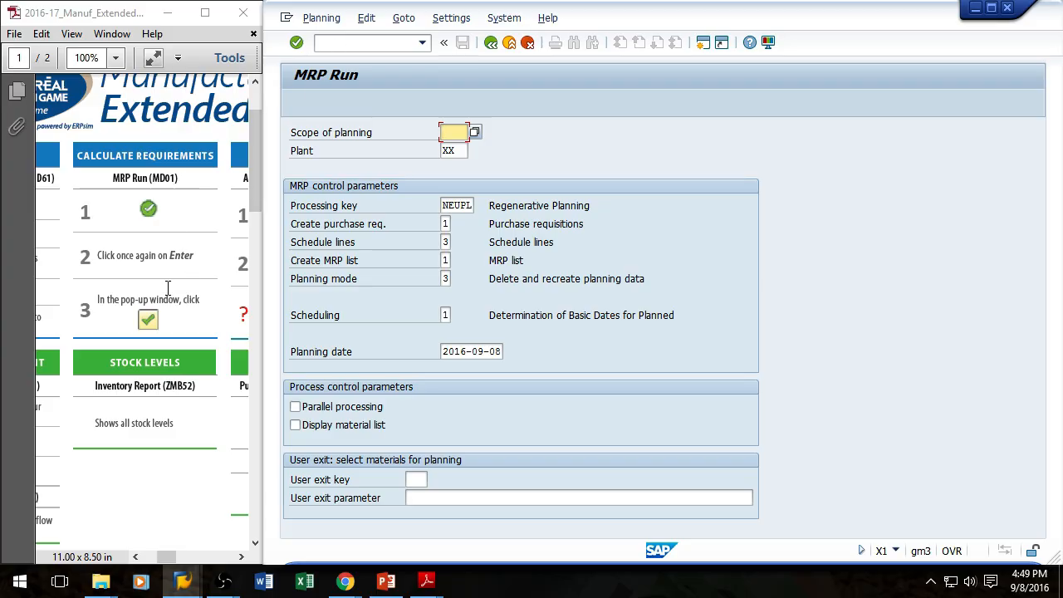
key(Return)
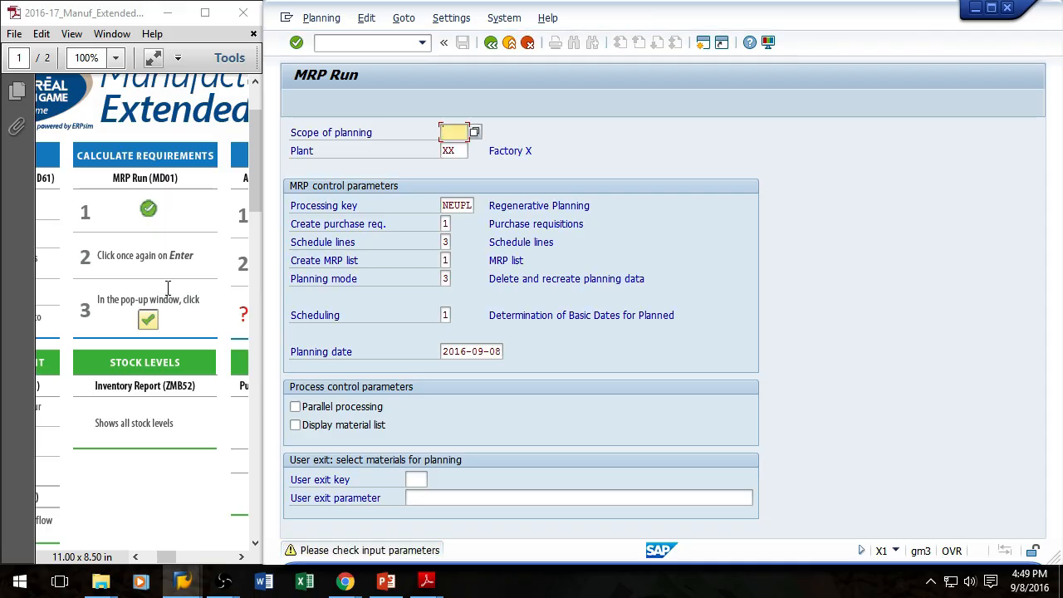
key(Return)
key(Return)
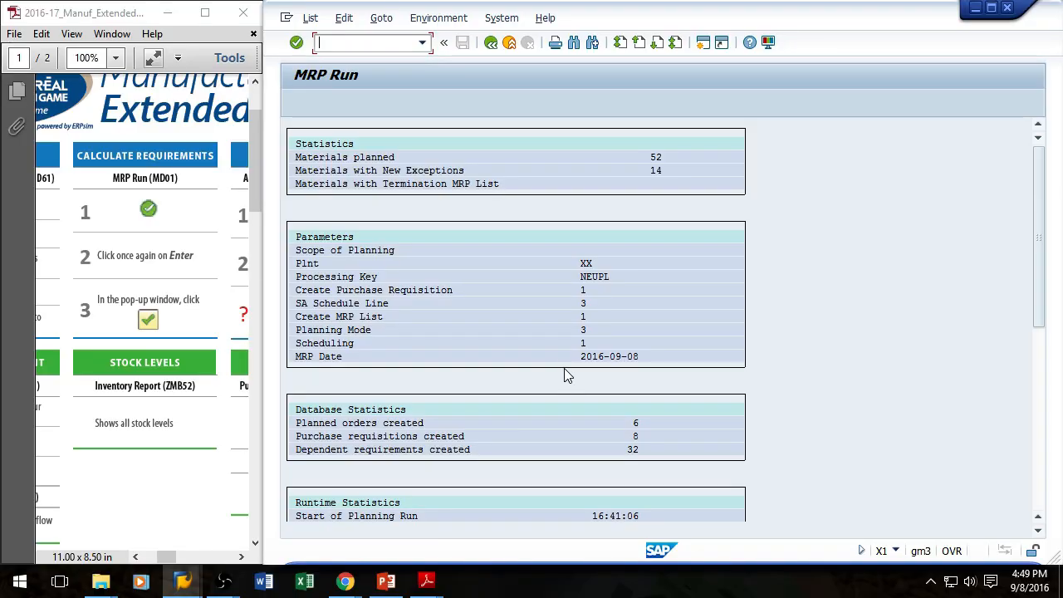
key(F3)
drag(1038, 221, 1036, 387)
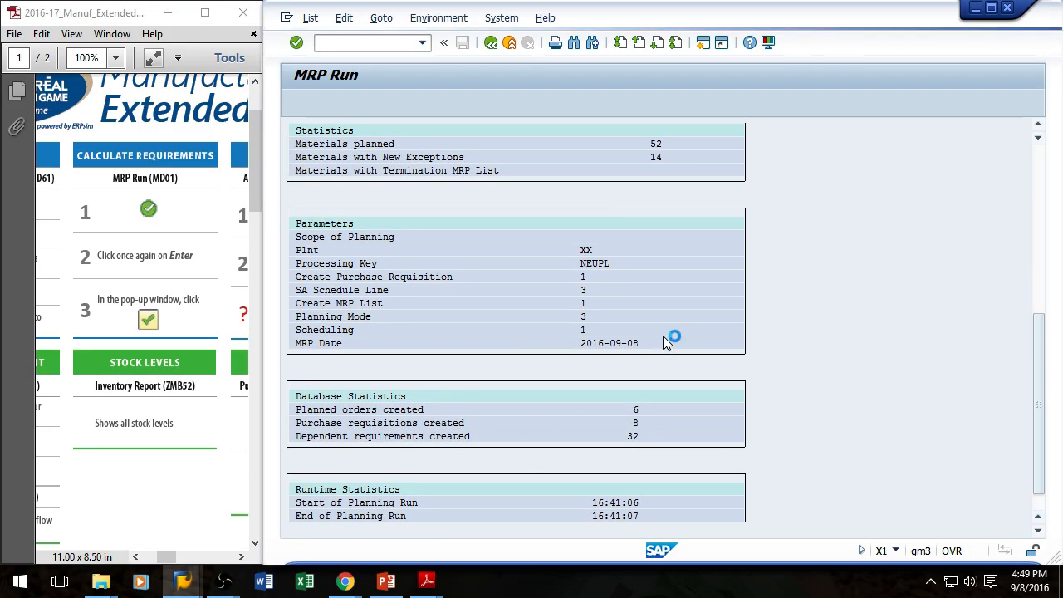
drag(1041, 447, 1058, 264)
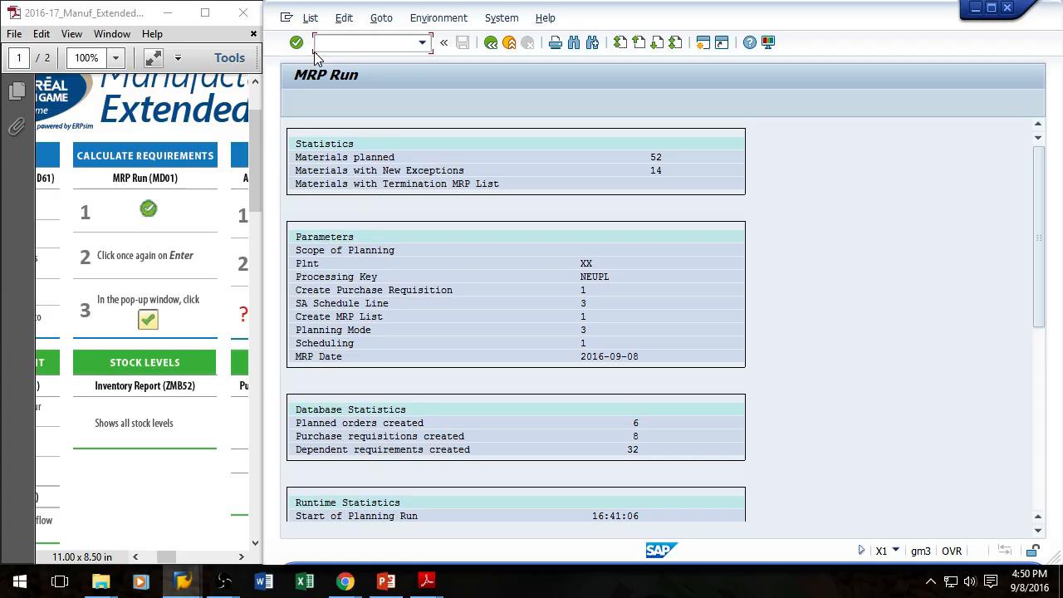
click(131, 255)
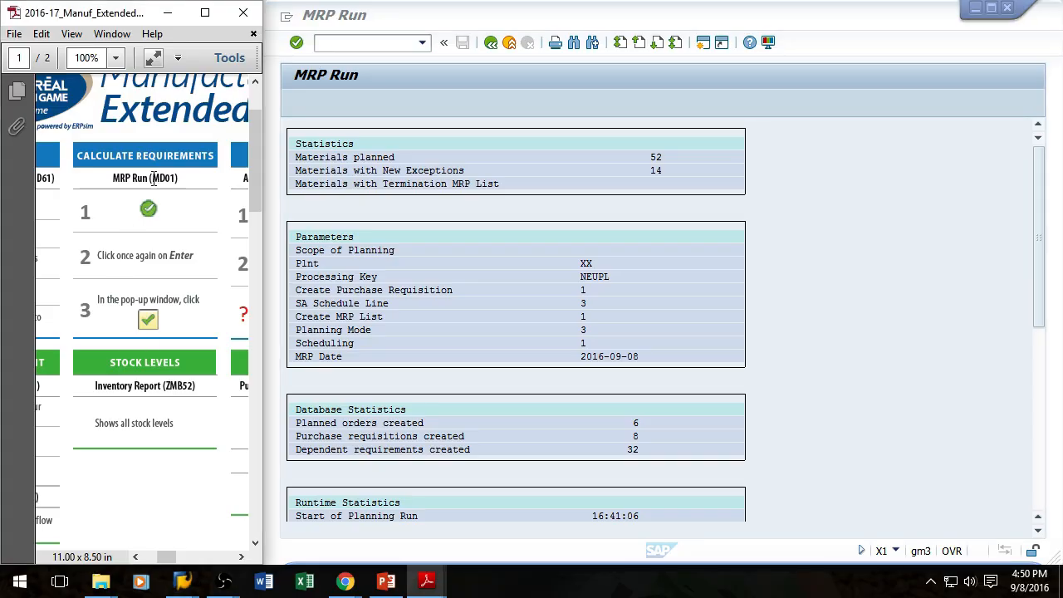
click(241, 558)
click(241, 559)
click(241, 558)
click(241, 558)
click(241, 558)
click(241, 558)
click(241, 559)
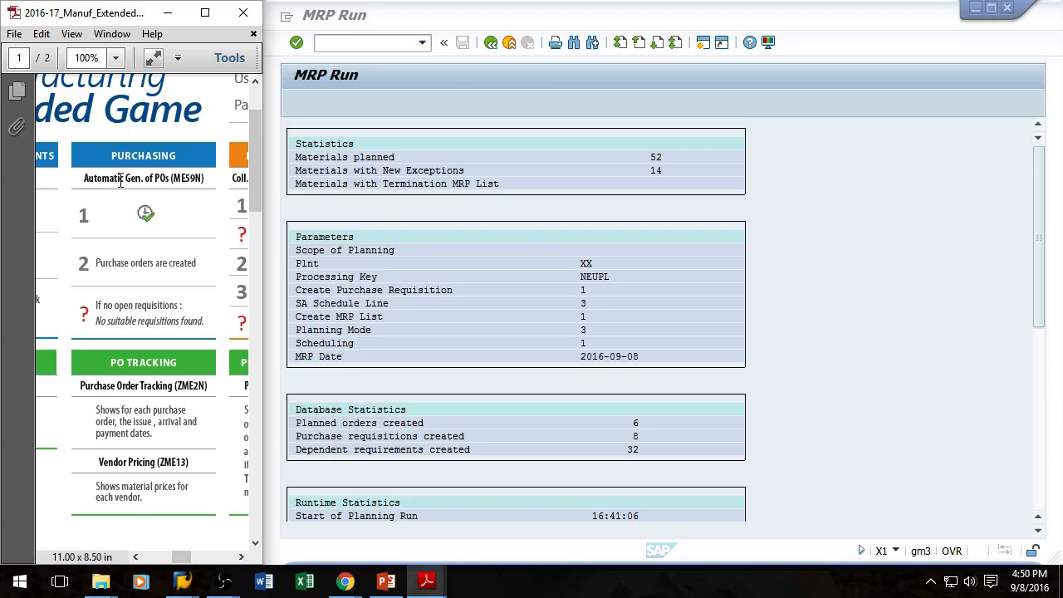
Step: Automatically create purchase orders from requisitions using transaction ME59N
click(366, 45)
text(/)
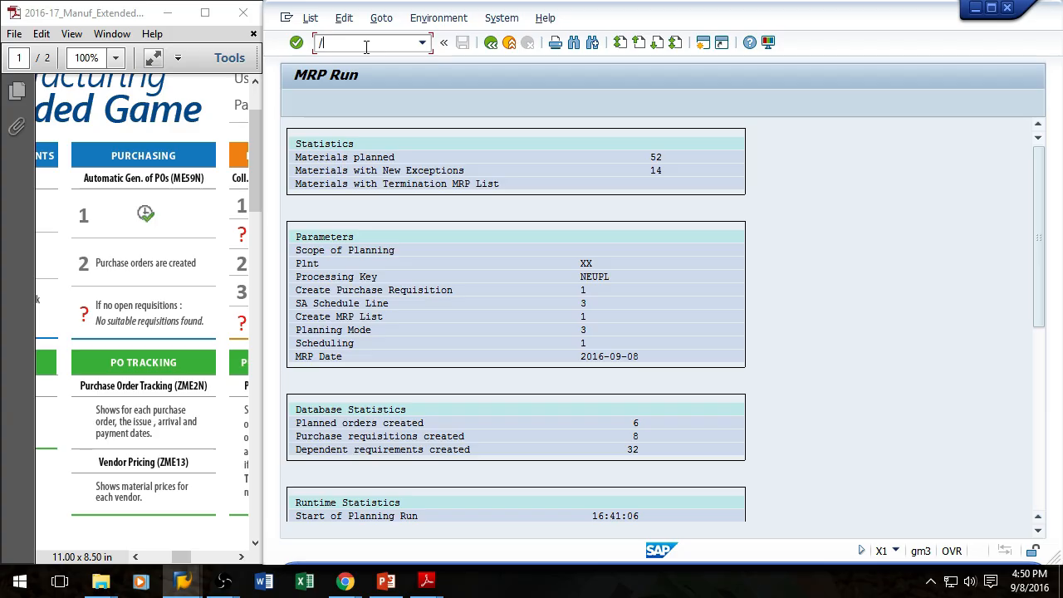
text(nme59n)
key(Return)
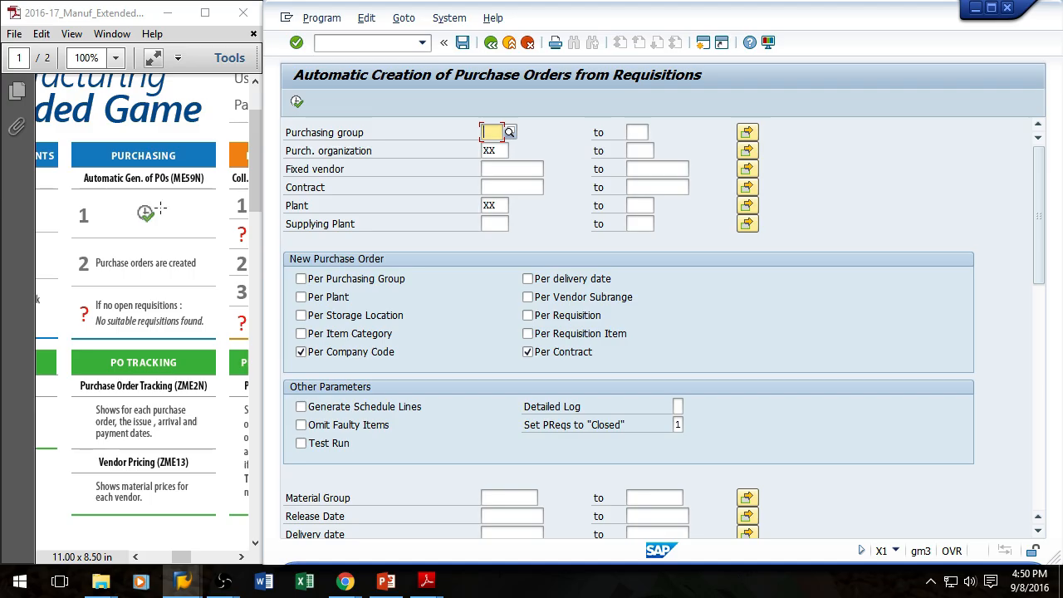
click(298, 102)
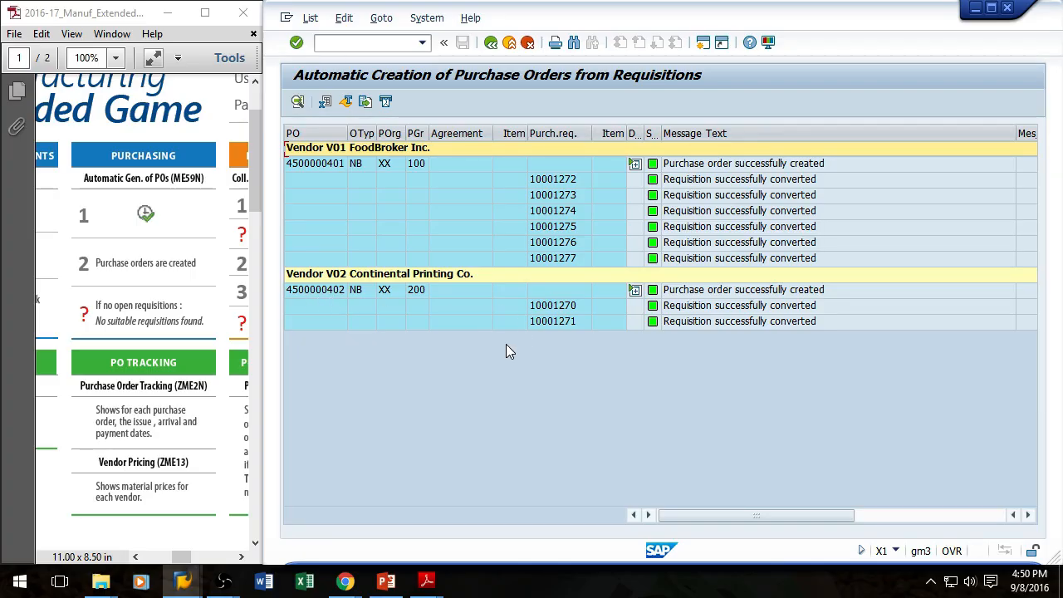
Step: Open transaction CO41 and list the planned orders for plant XX
click(366, 43)
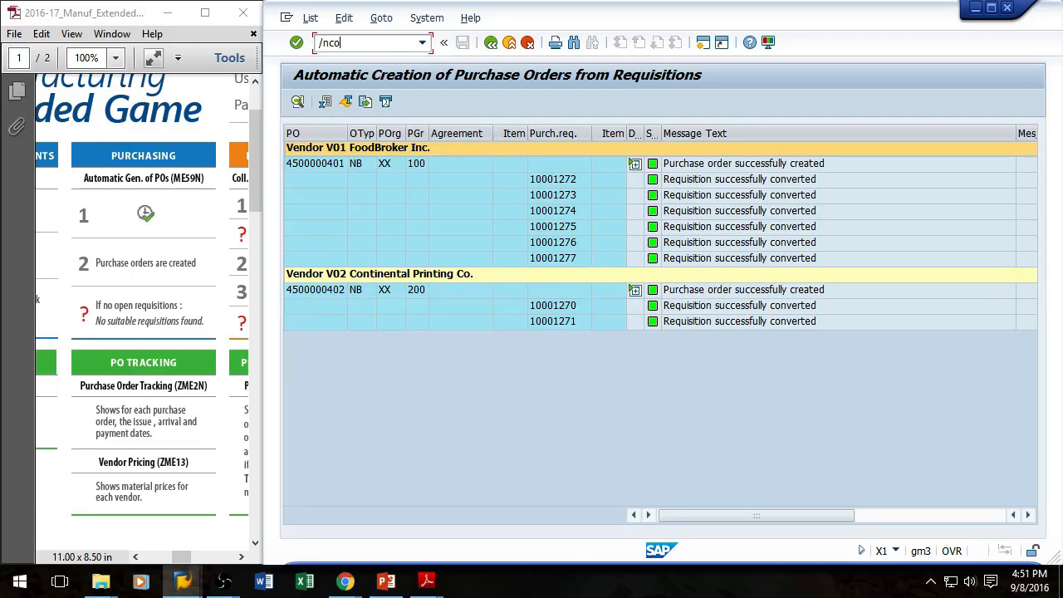
key(Return)
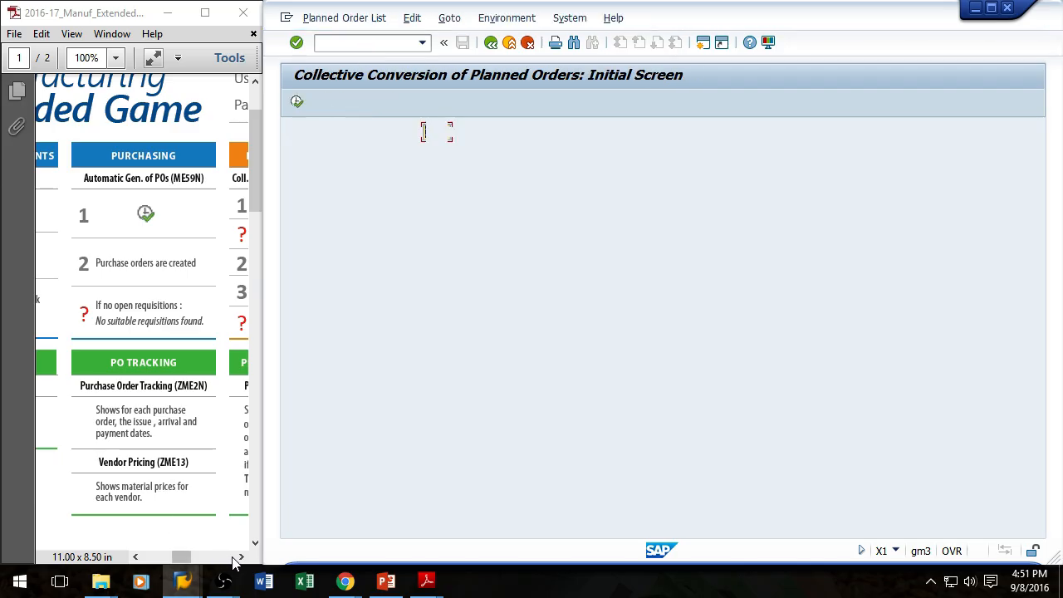
click(241, 557)
scroll(214, 366, right, 5)
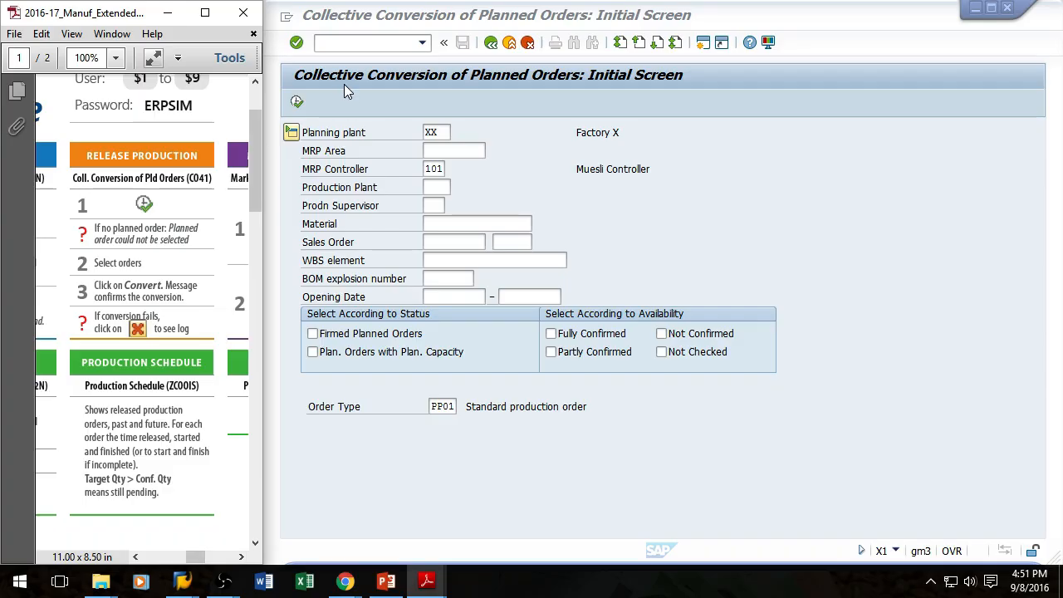
click(299, 103)
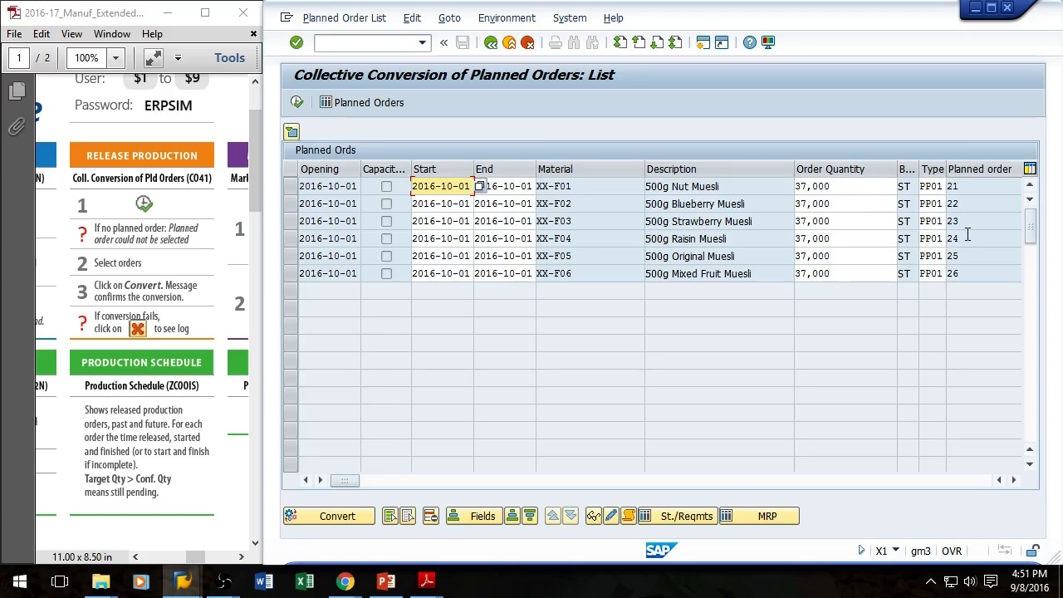
Step: Try to convert the XX-F01 planned order, then return to the initial screen
click(289, 191)
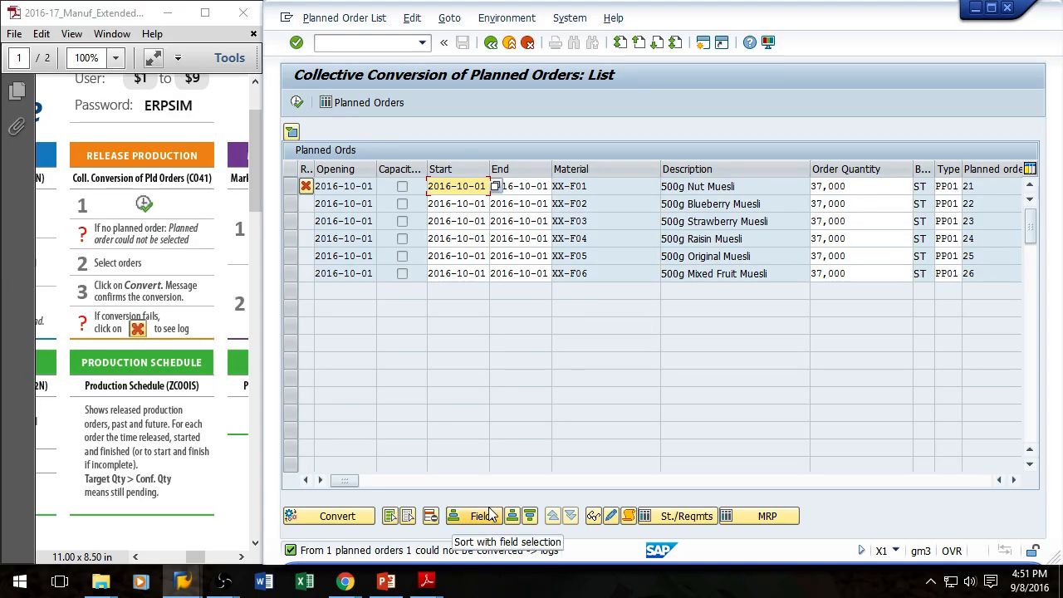
click(491, 43)
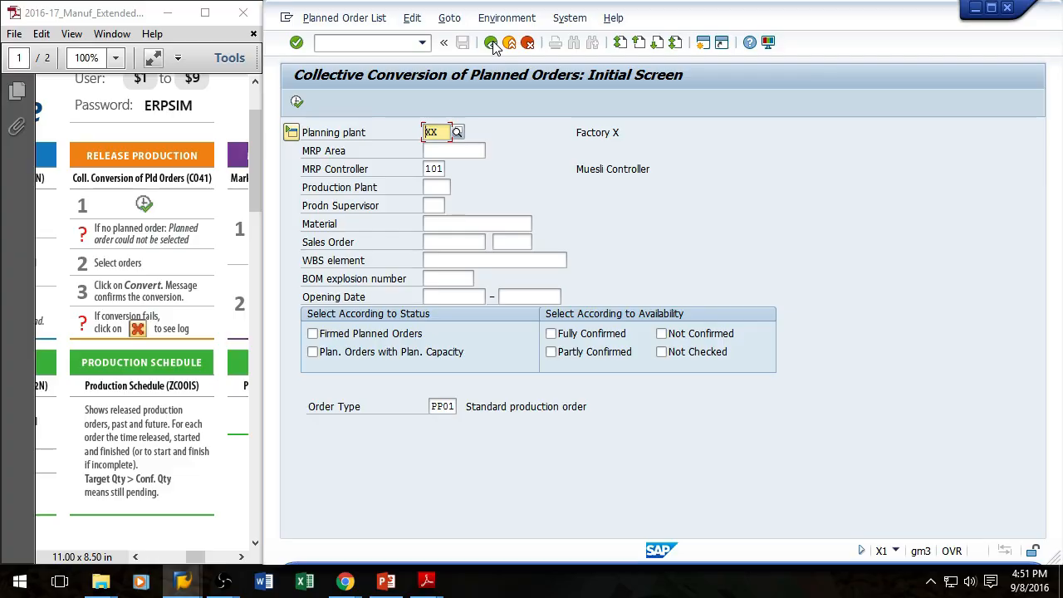
Step: Open the Purchase Order Tracking report with transaction ZME2N
click(135, 557)
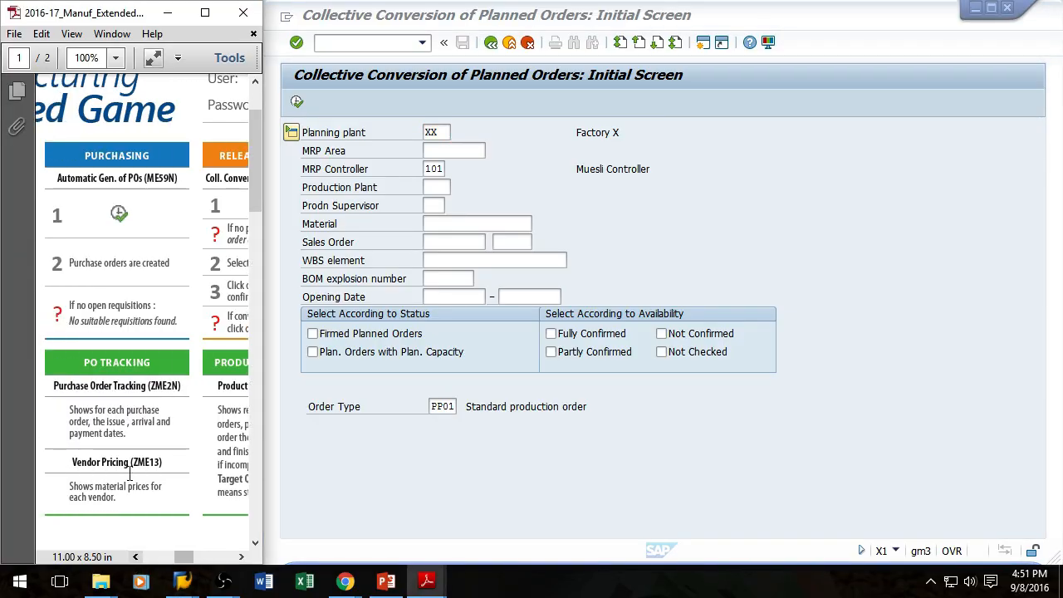
click(358, 43)
text(/nzme2n)
key(Return)
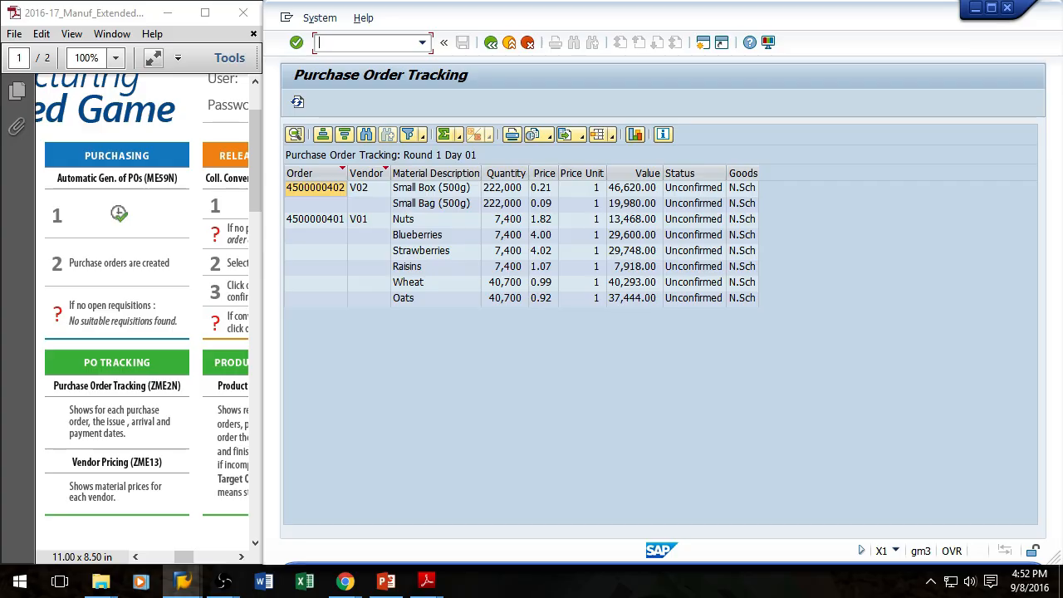
Step: Refresh the Purchase Order Tracking report several times to follow the orders' status and delivery
key(alt+Tab)
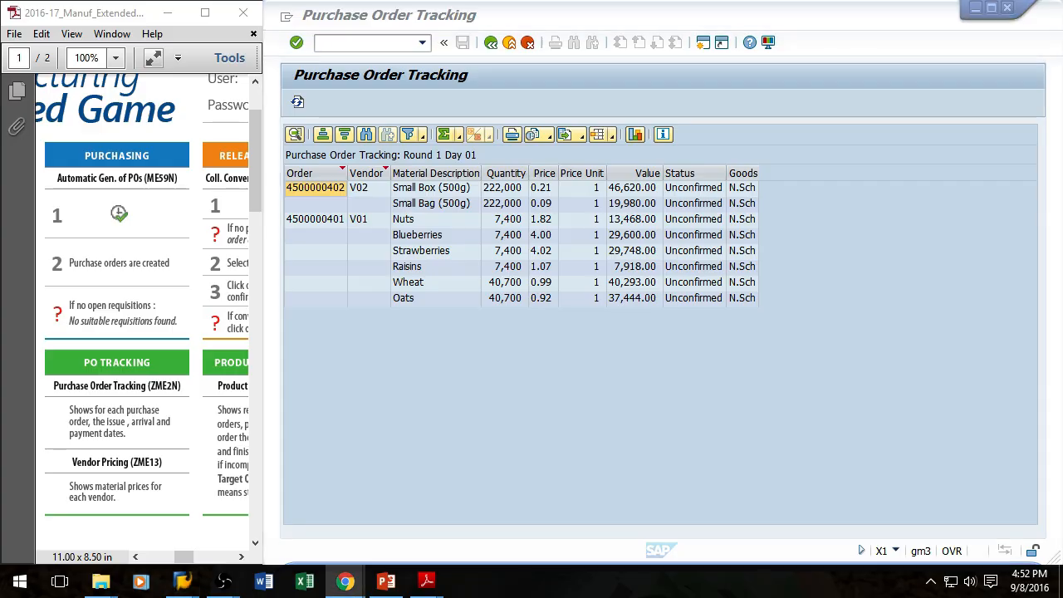
click(298, 101)
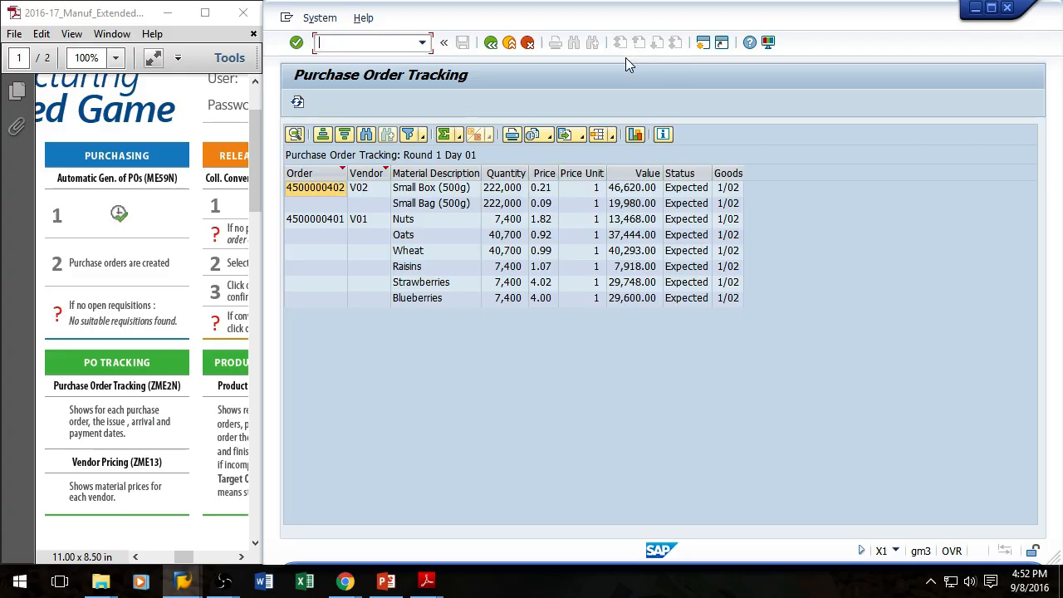
click(298, 105)
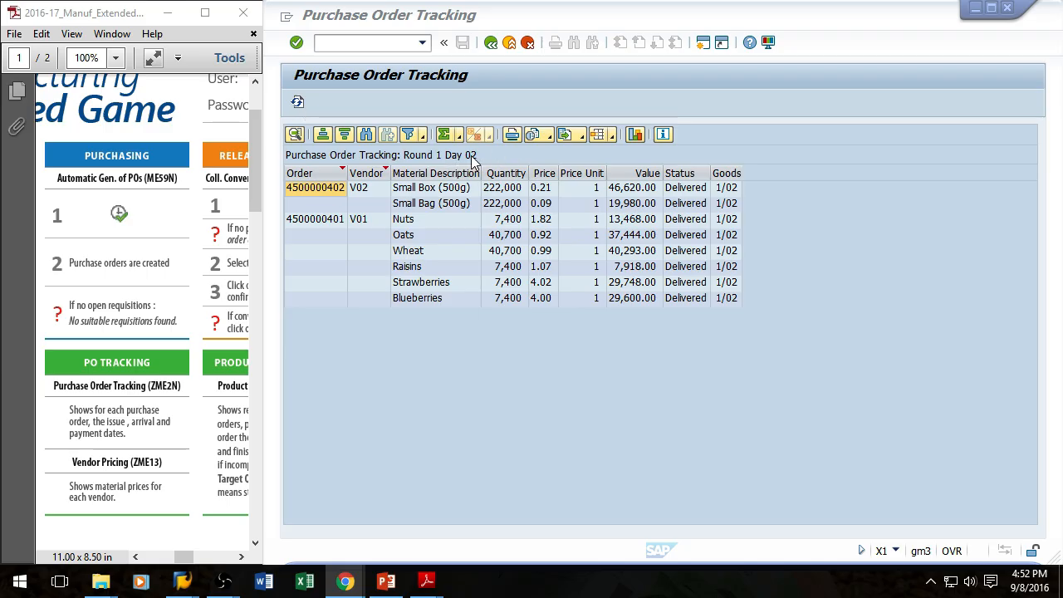
click(299, 102)
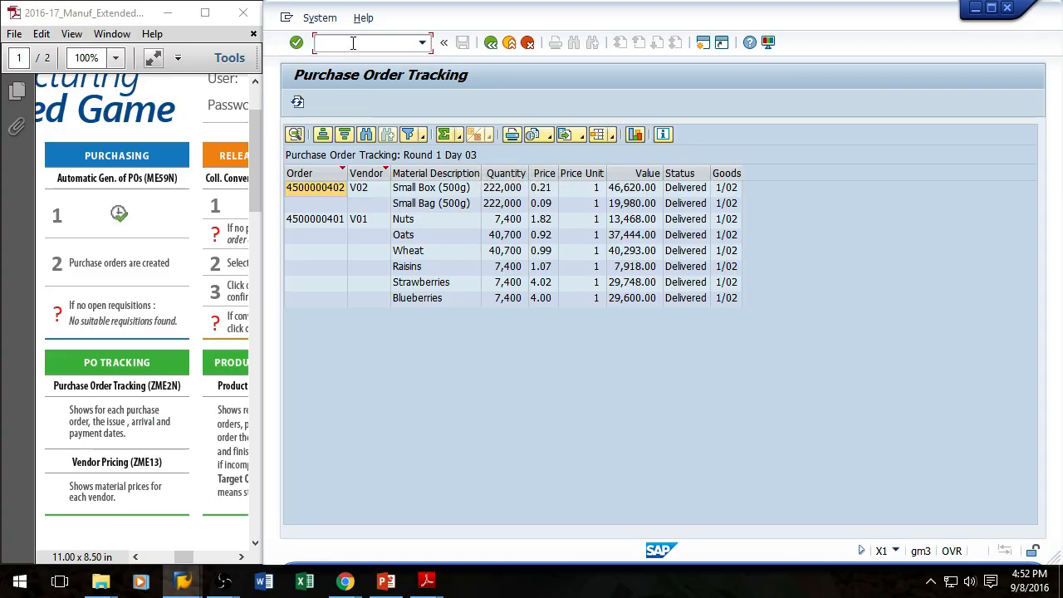
Step: Go back to the planned order list and convert the XX-F01 Nut Muesli planned order into a production order
text(/nco41)
key(Return)
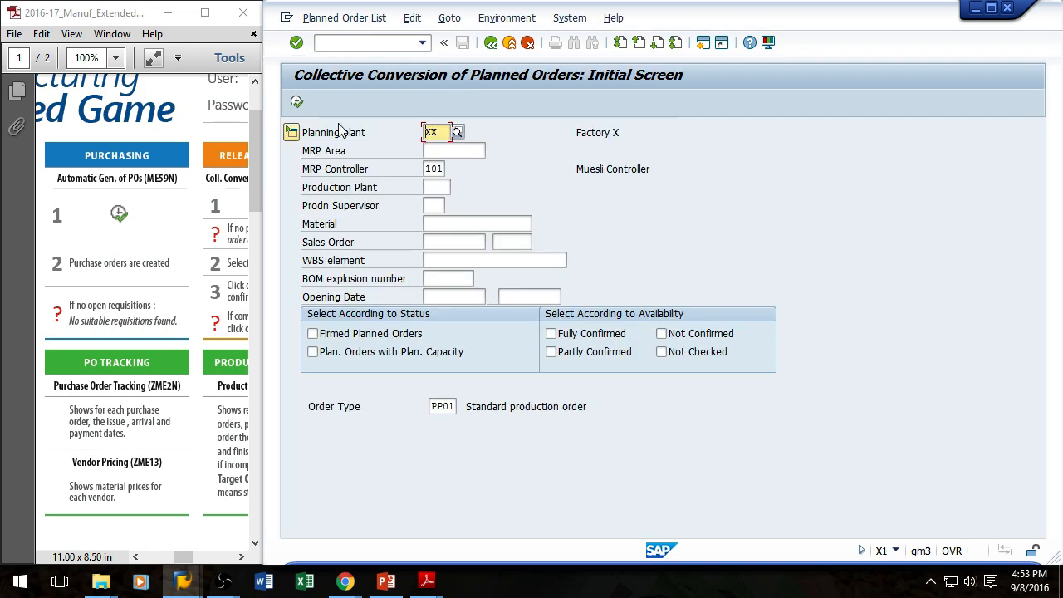
click(297, 102)
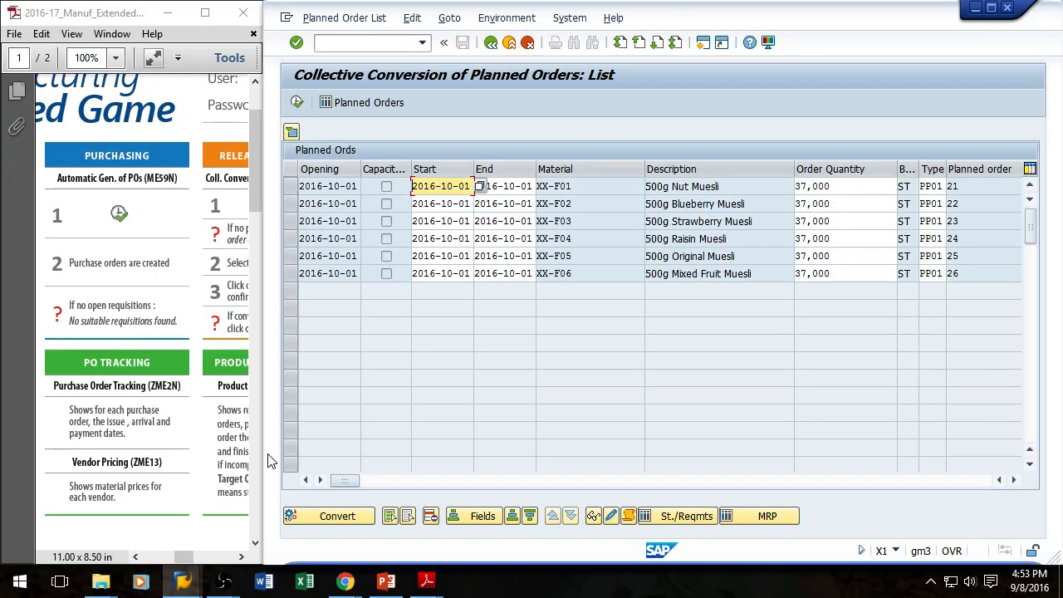
click(390, 516)
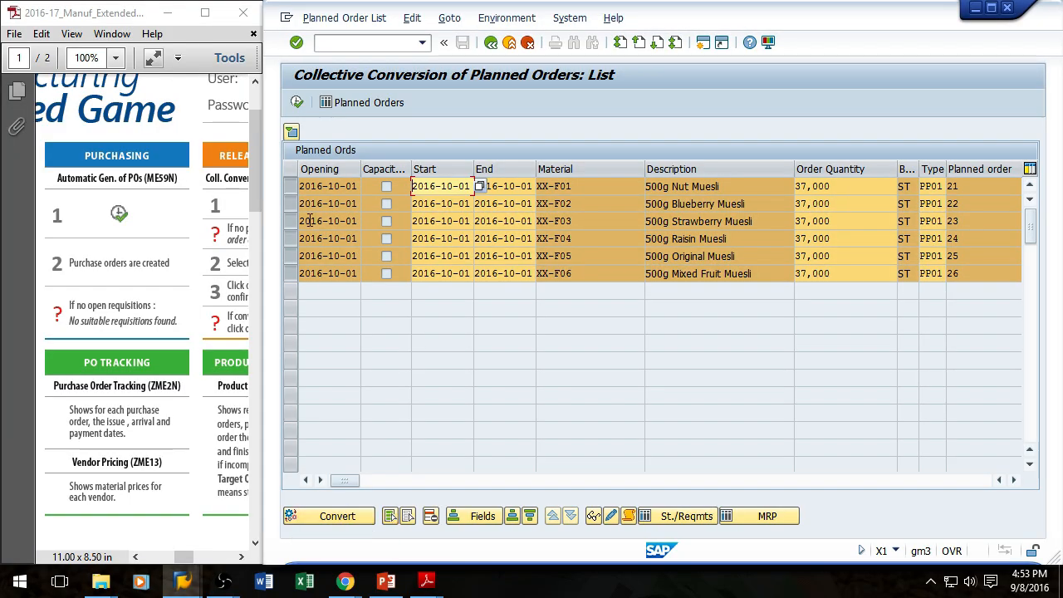
click(407, 516)
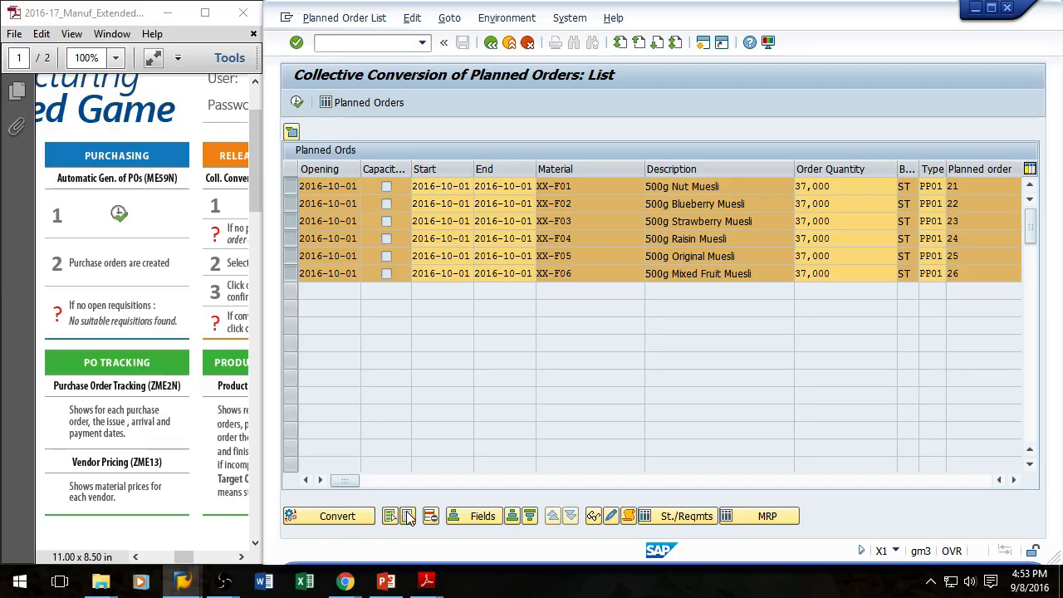
click(291, 188)
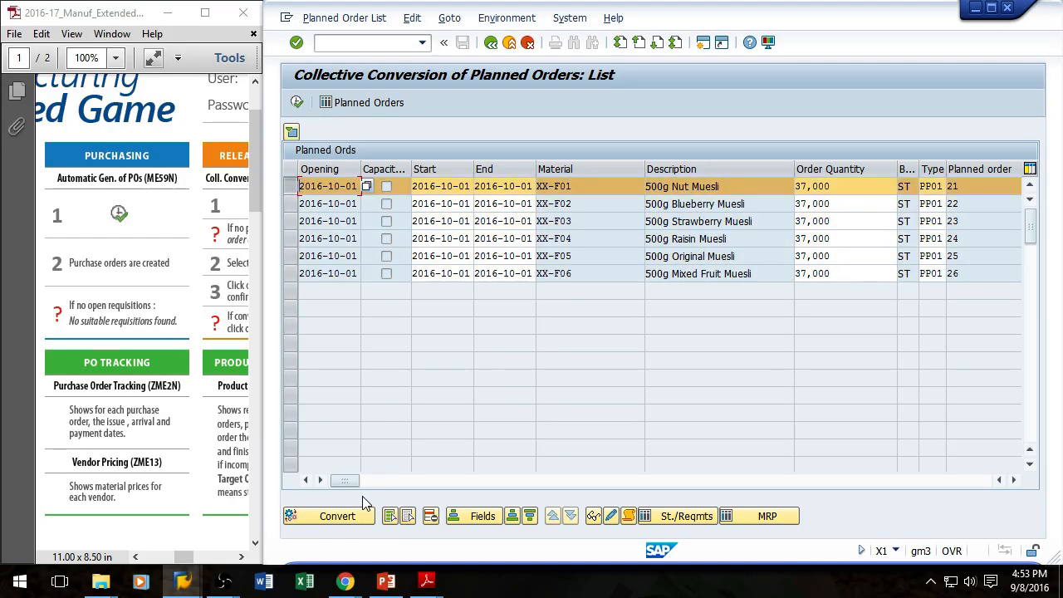
click(333, 518)
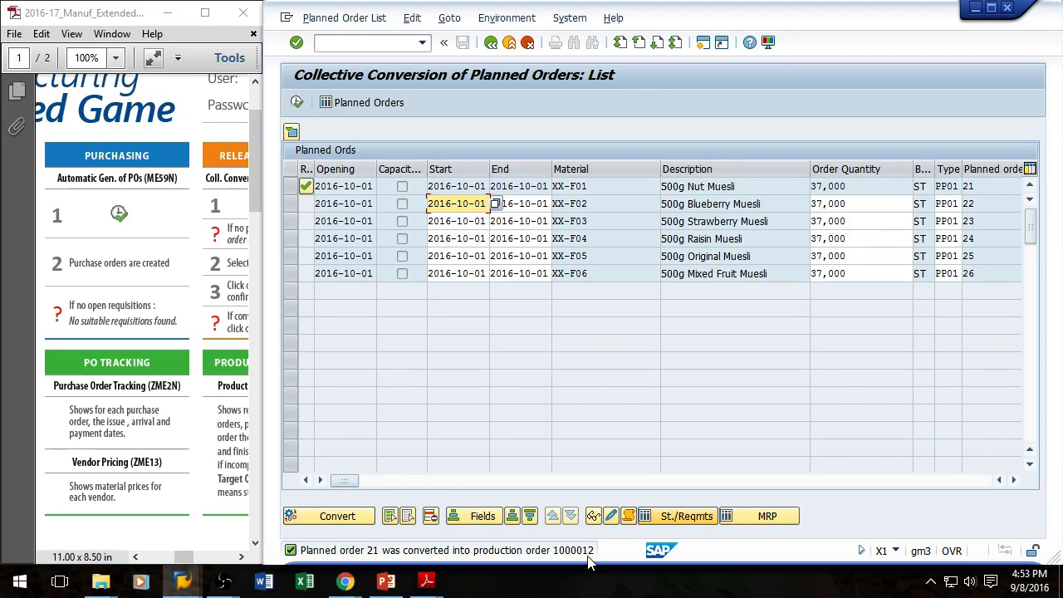
Step: Open the Production Schedule report (ZCOOIS) in a new session and position its window below the planned order list
click(356, 44)
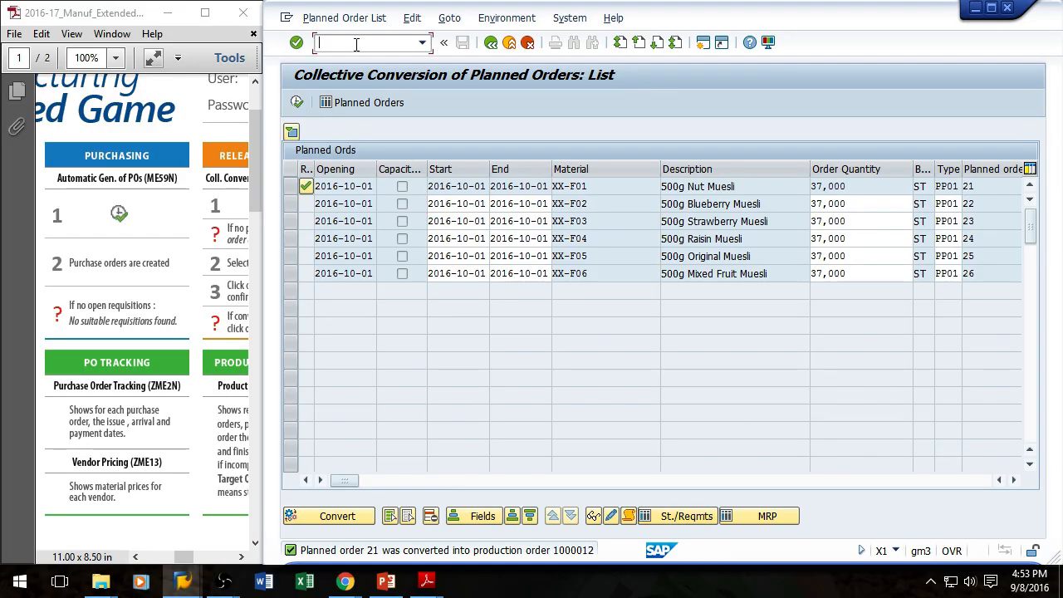
drag(179, 555, 199, 557)
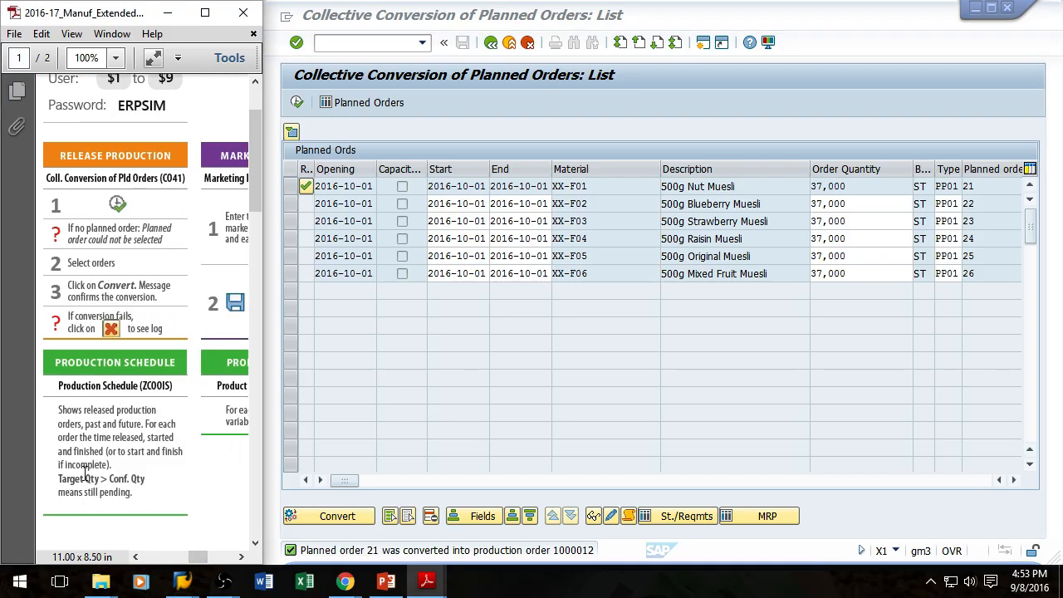
click(371, 40)
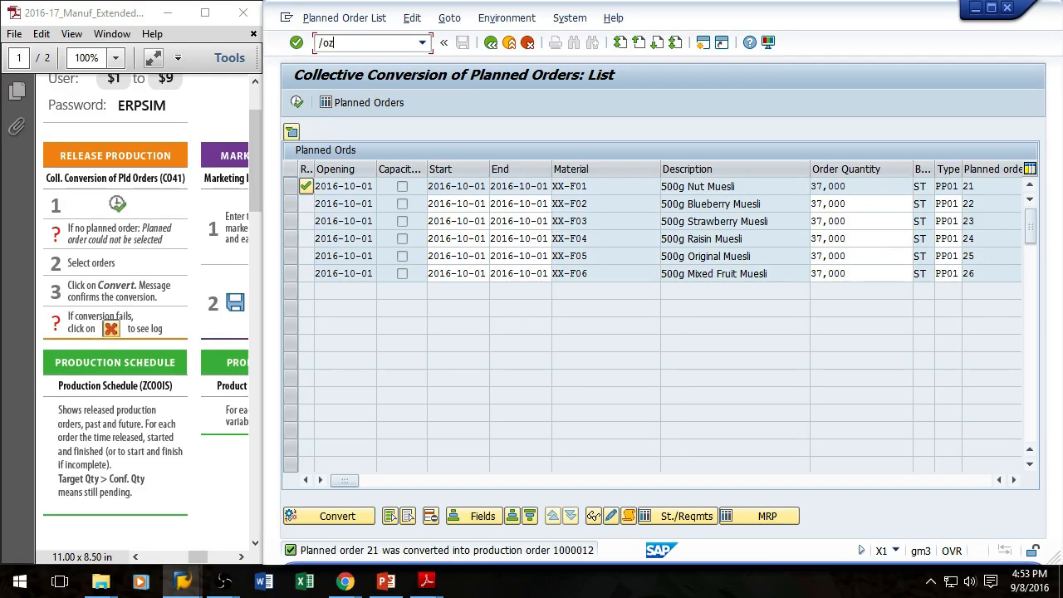
key(Return)
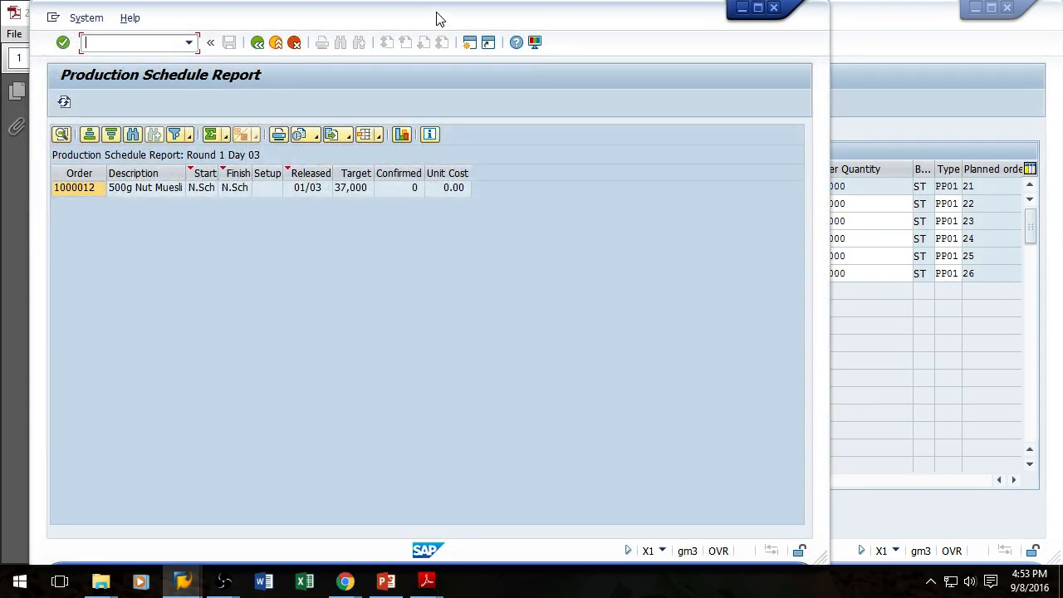
drag(439, 18, 779, 220)
drag(865, 217, 941, 206)
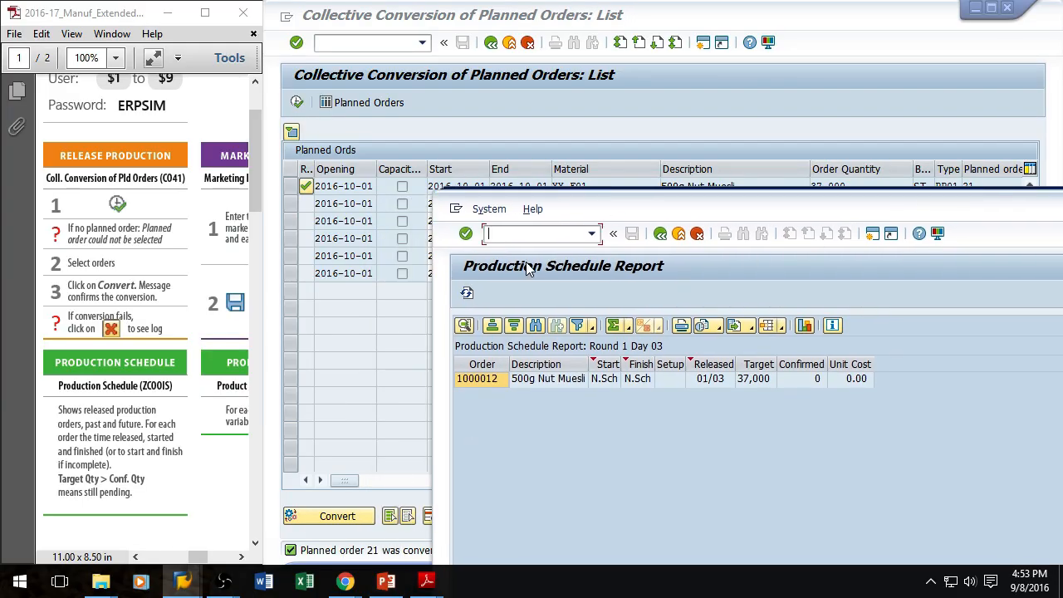
drag(573, 199, 780, 193)
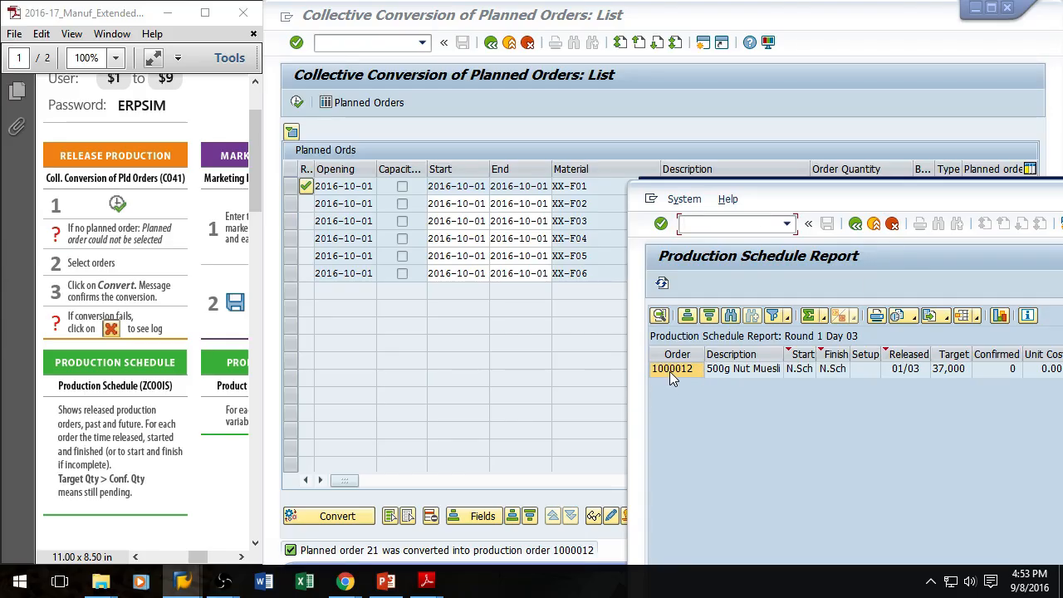
drag(938, 195, 555, 95)
drag(673, 100, 664, 313)
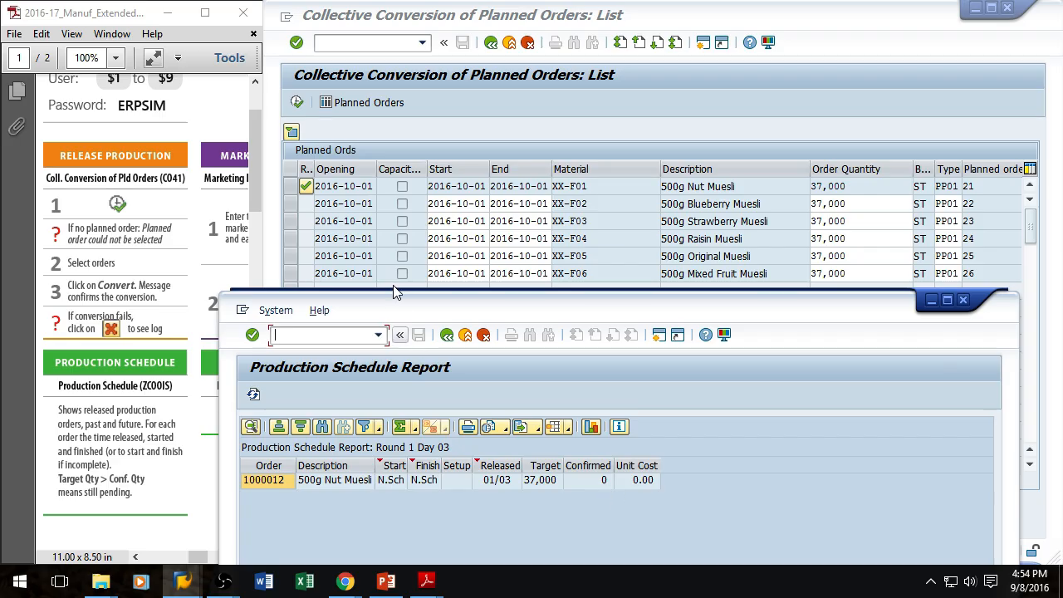
Step: Convert the XX-F02 Blueberry Muesli planned order and refresh the Production Schedule report
click(575, 15)
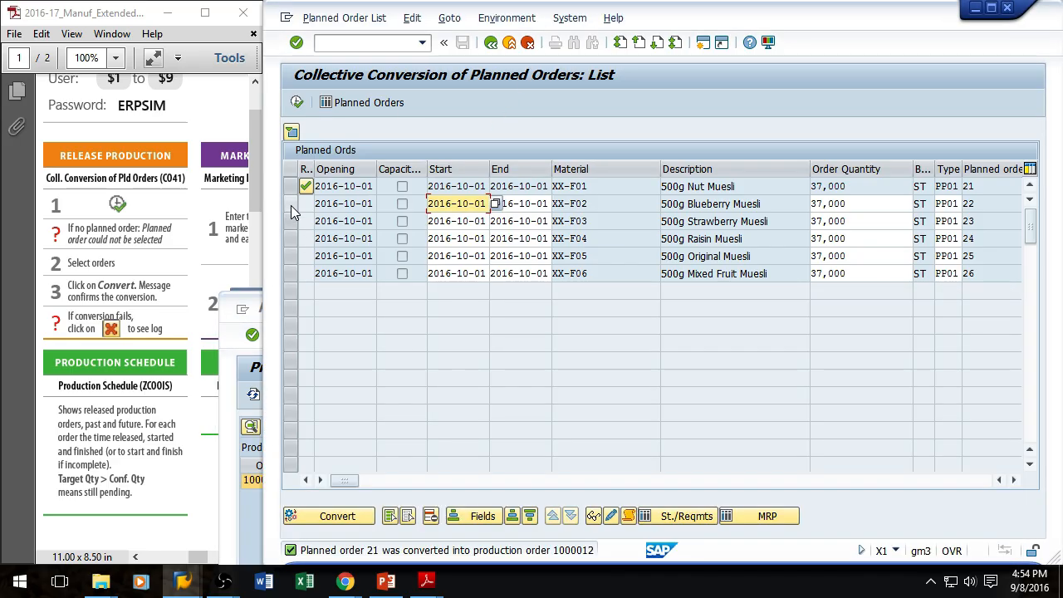
click(291, 206)
click(334, 517)
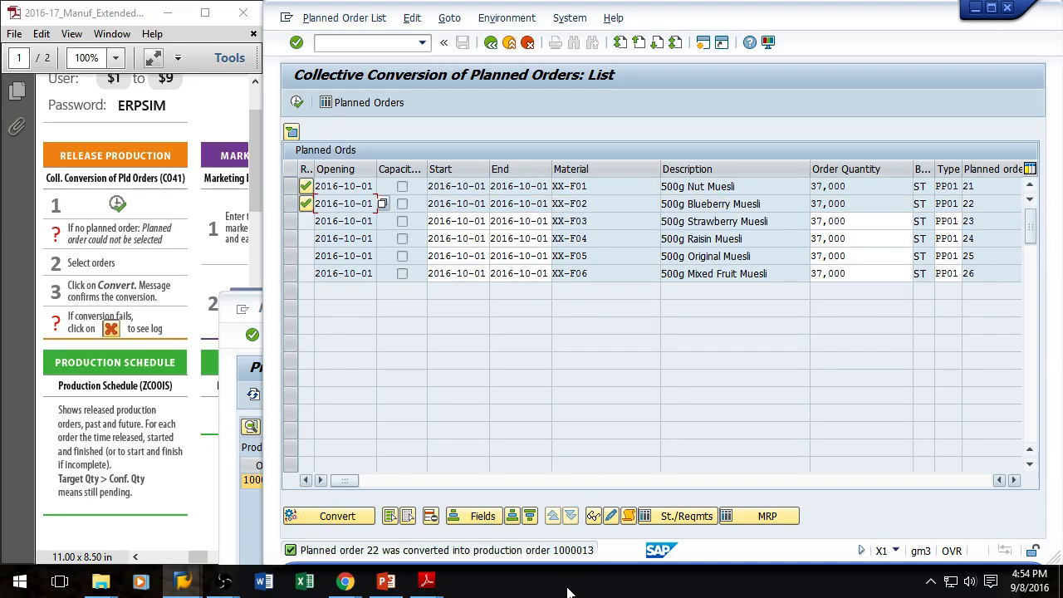
click(257, 309)
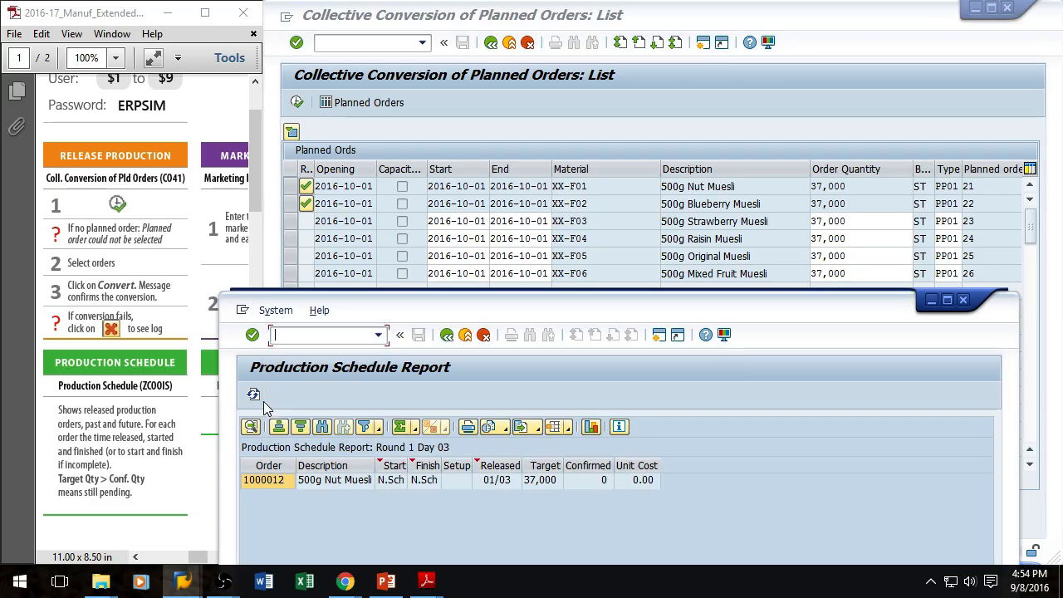
click(253, 396)
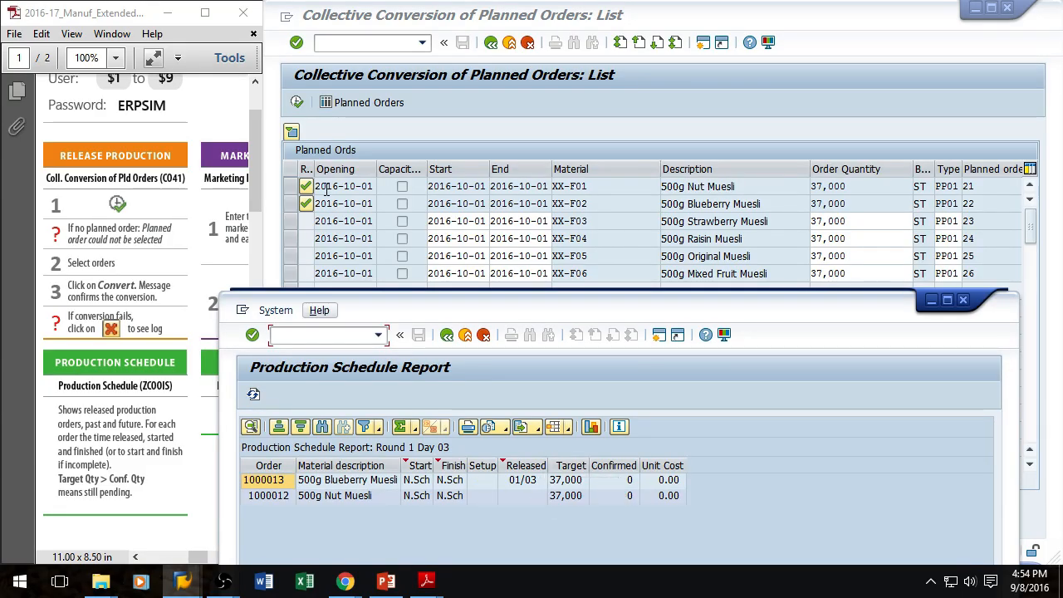
Step: Select all remaining planned orders and convert them into production orders
click(452, 136)
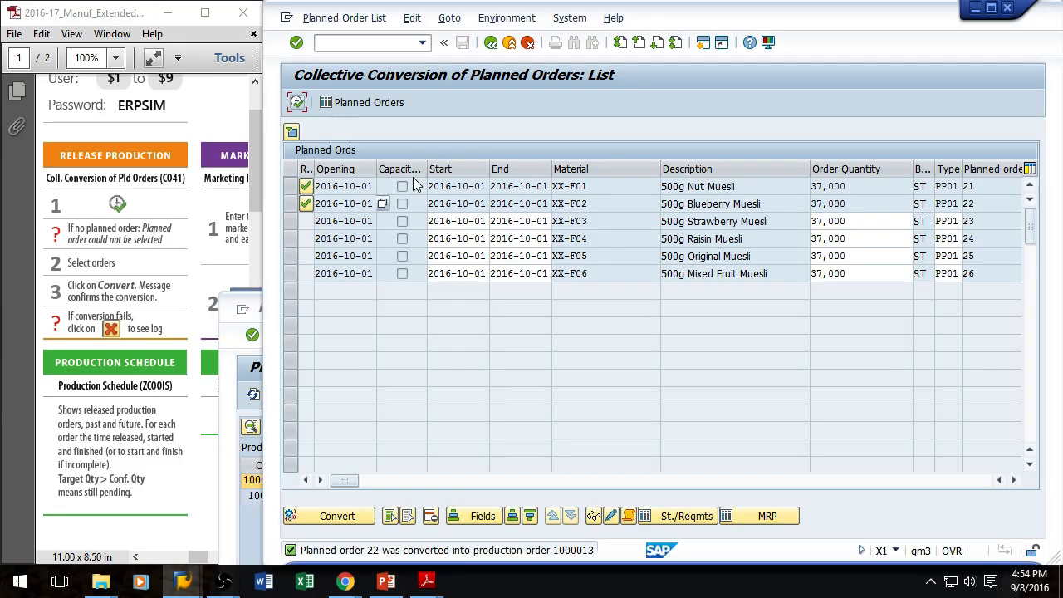
click(390, 516)
click(328, 517)
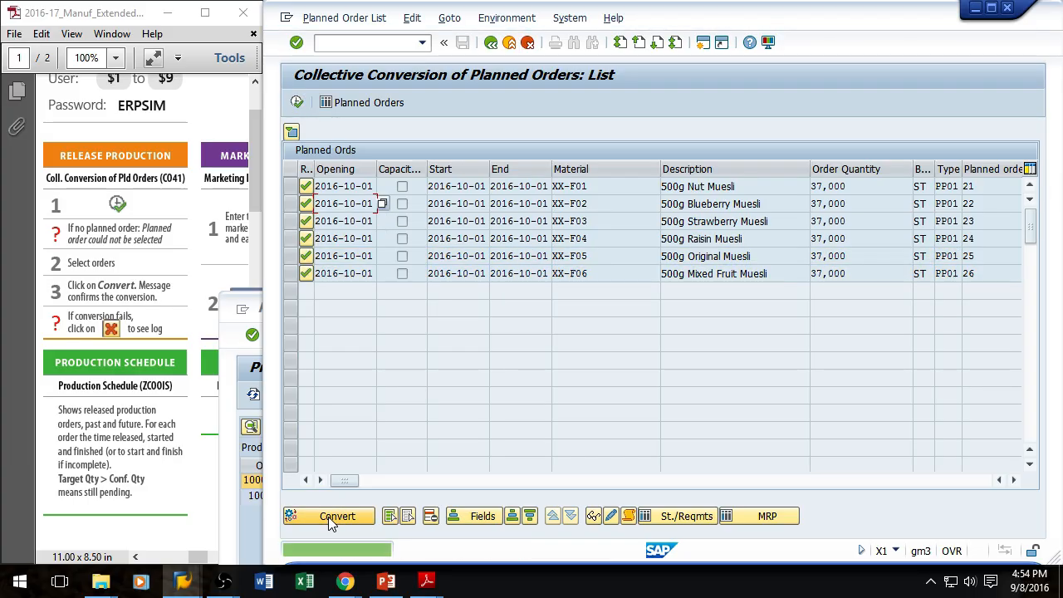
Step: Refresh the Production Schedule report repeatedly to check the new production orders' start and finish dates
click(247, 519)
click(253, 393)
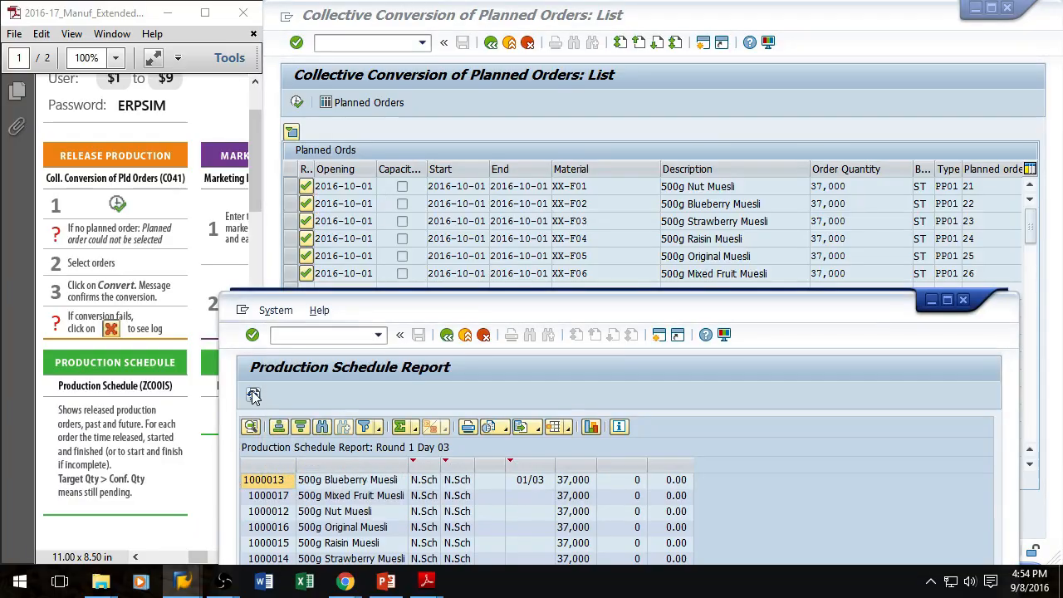
drag(538, 301, 548, 136)
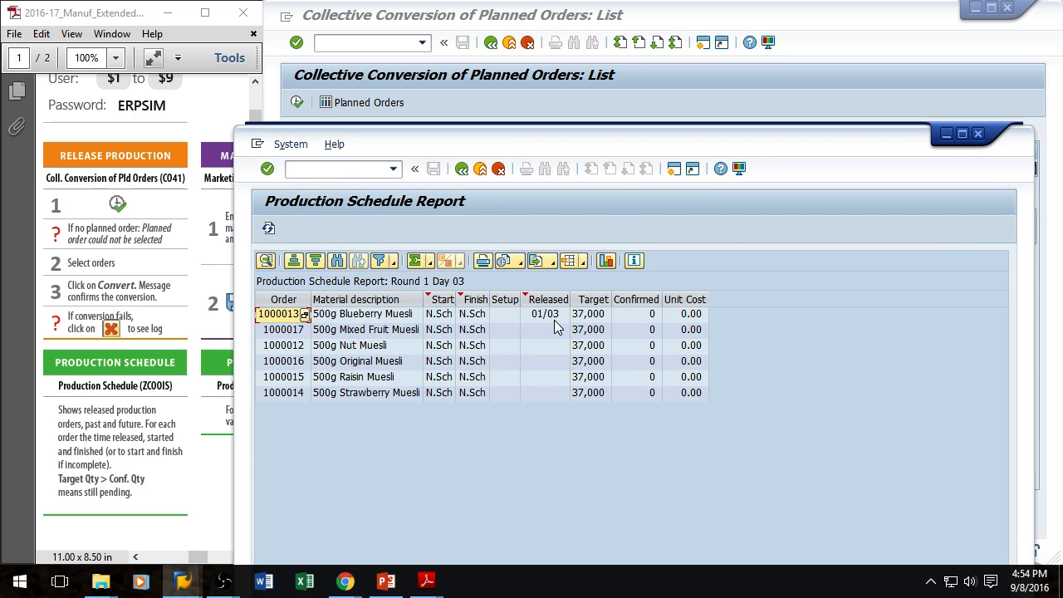
click(345, 582)
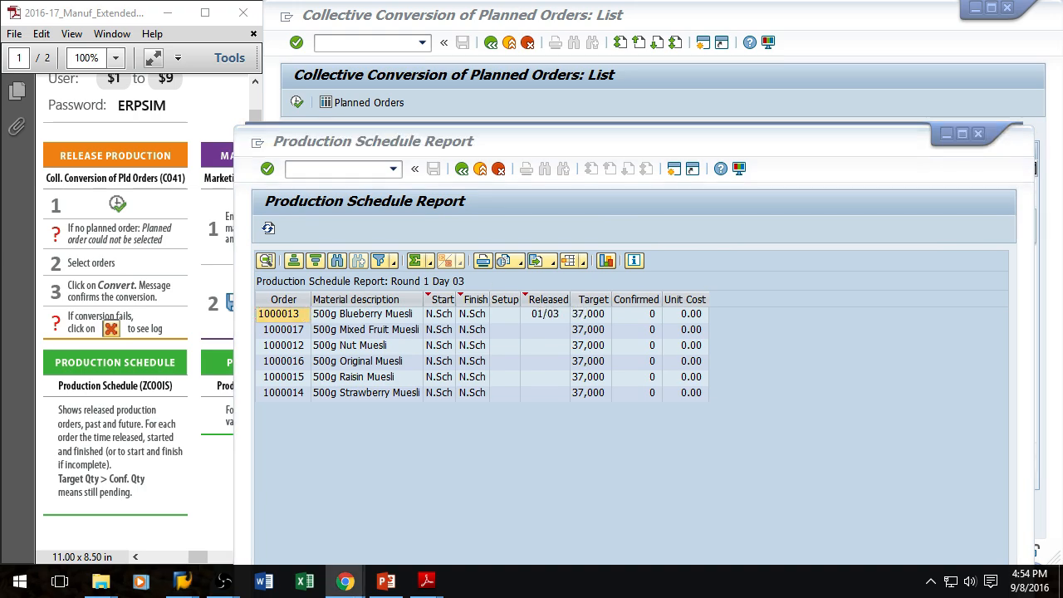
click(269, 229)
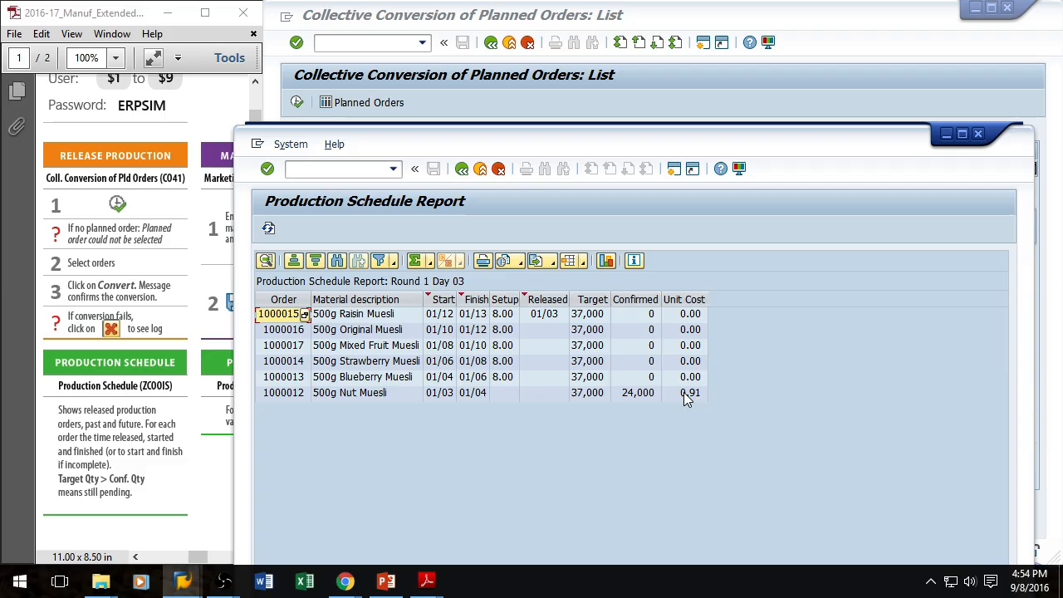
drag(601, 149, 579, 74)
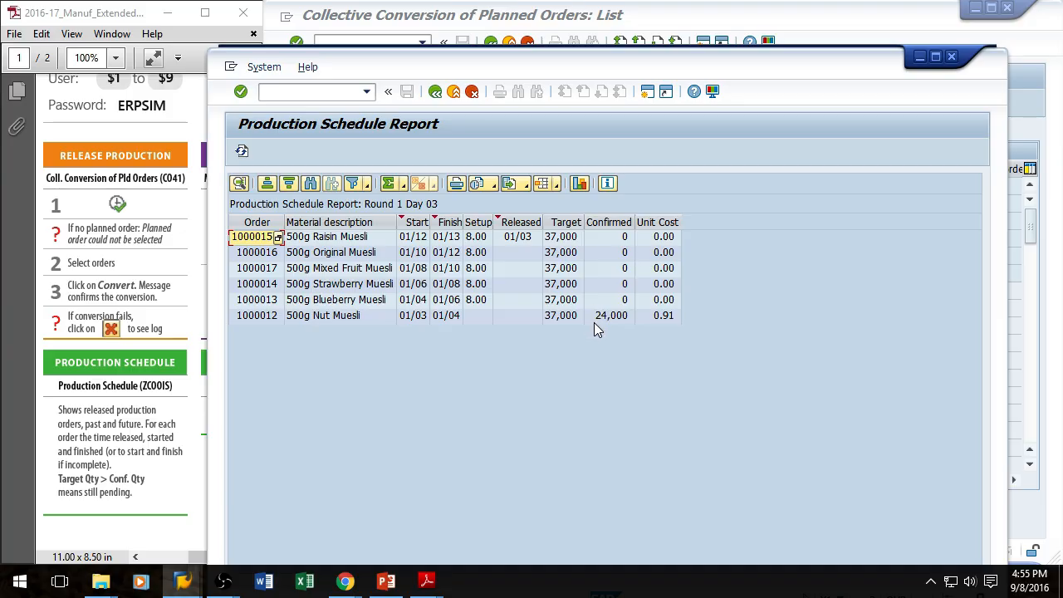
click(241, 151)
Step: Open the Inventory Report in a new session and arrange it beside the Production Schedule report
click(302, 93)
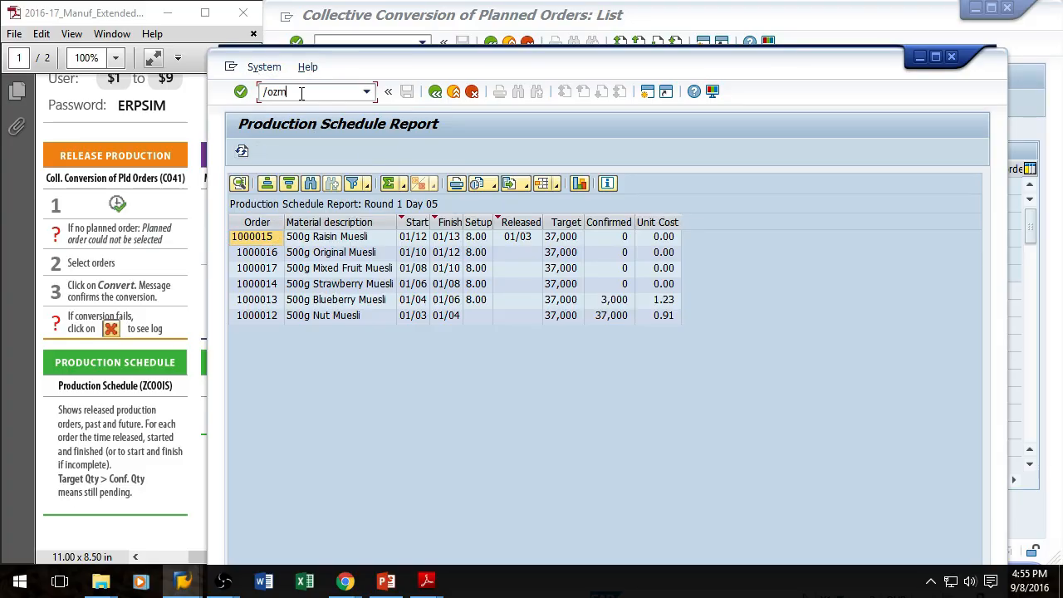
key(Return)
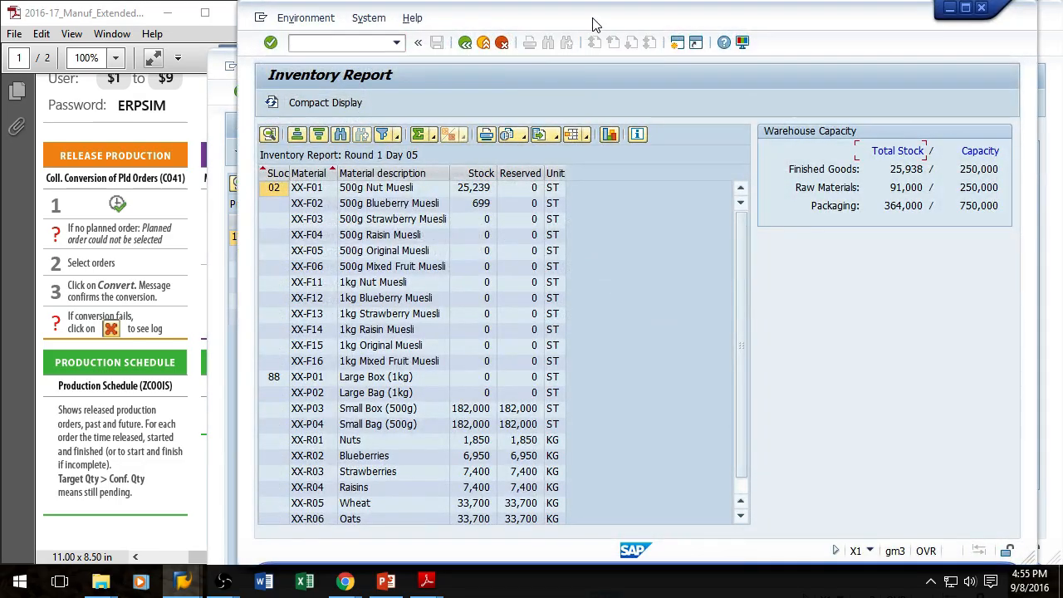
drag(597, 25, 1001, 60)
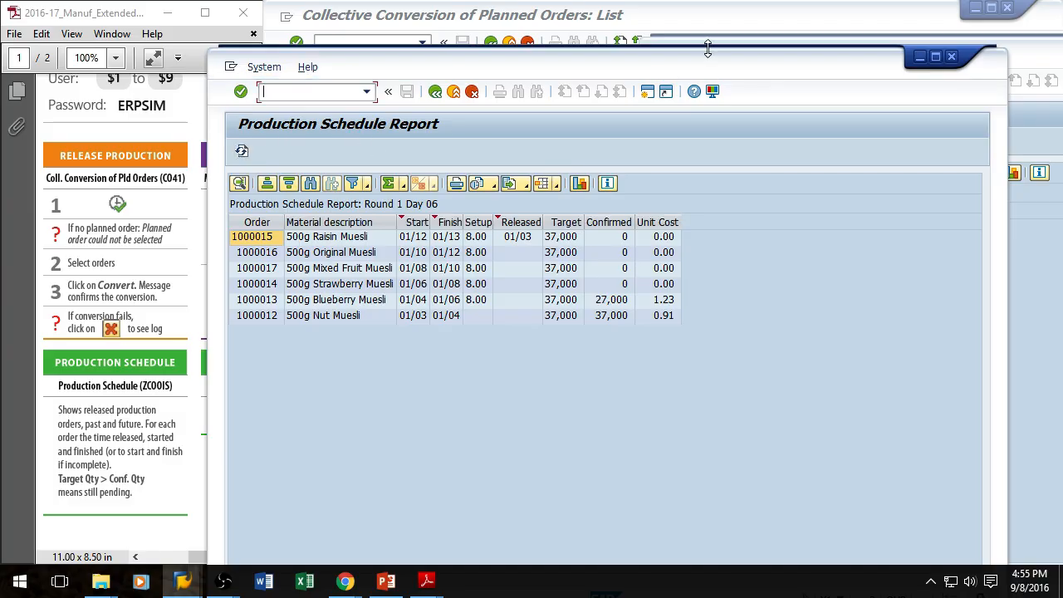
drag(710, 64, 512, 40)
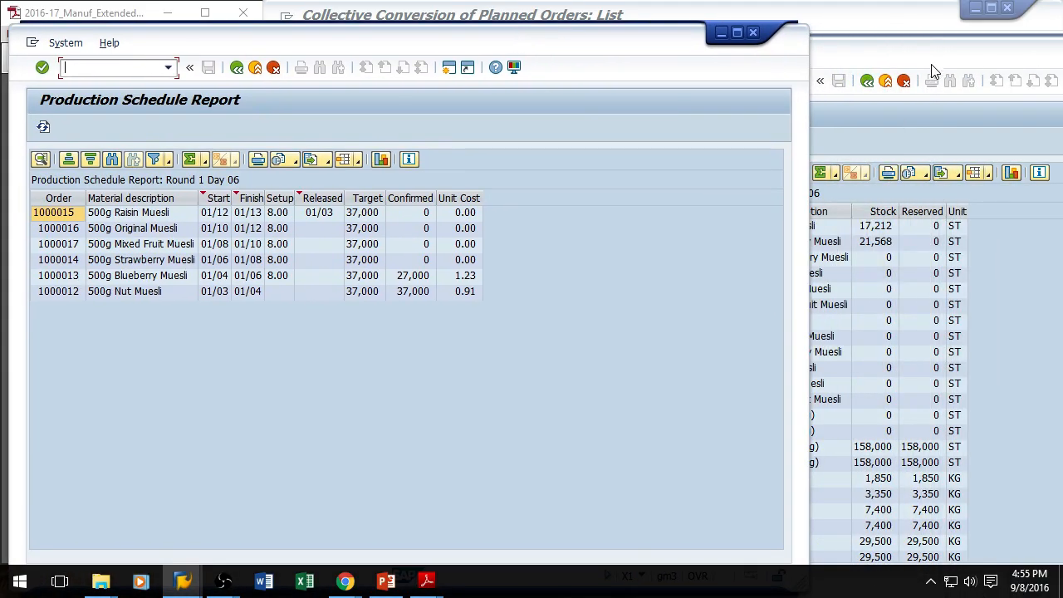
Step: Refresh the Inventory Report and Production Schedule report to monitor stock and confirmed quantities
click(934, 76)
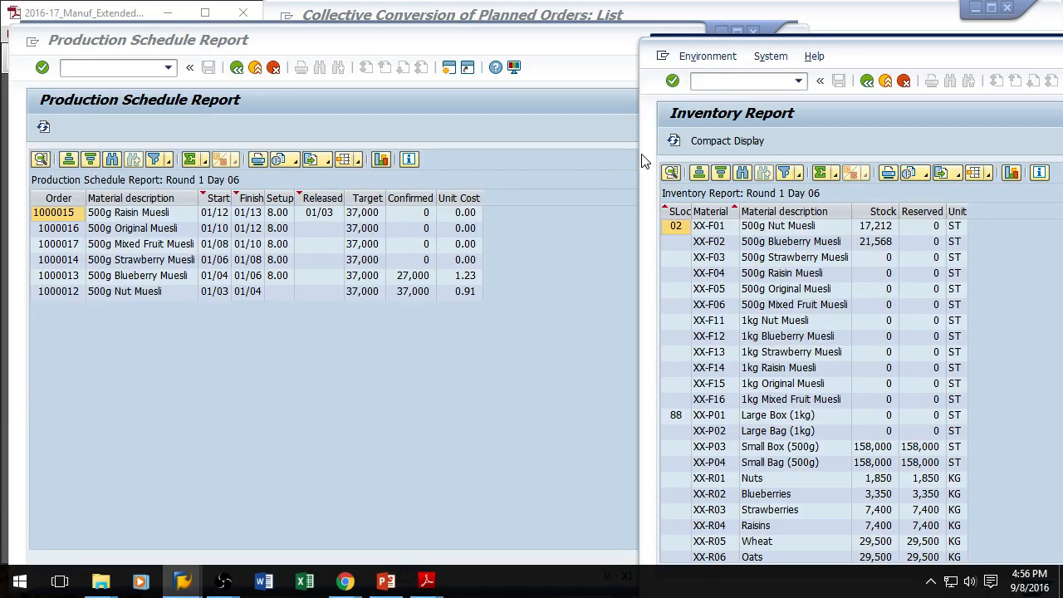
click(674, 140)
click(44, 126)
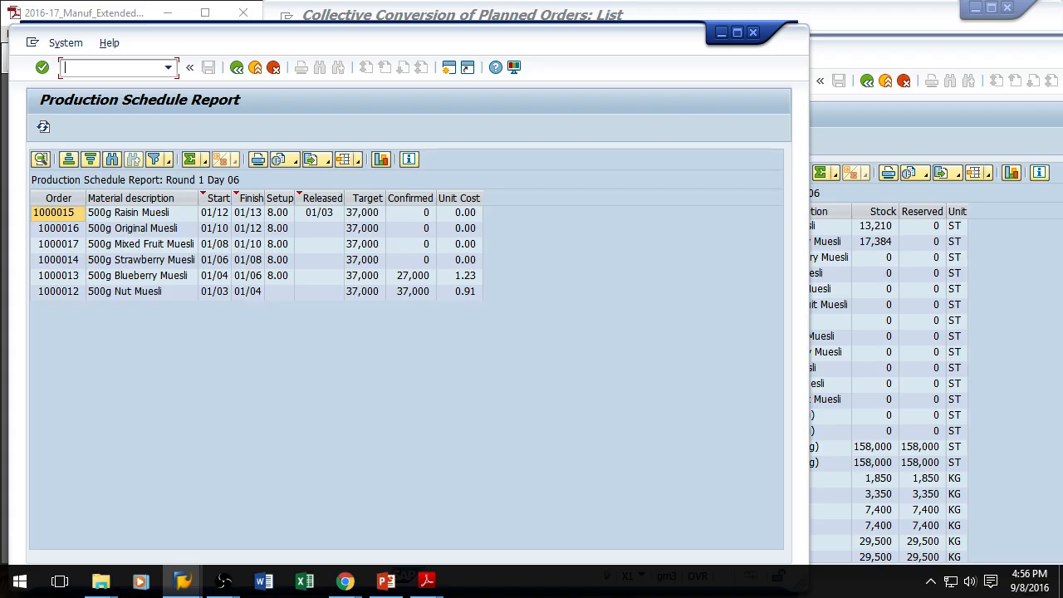
click(43, 126)
click(346, 581)
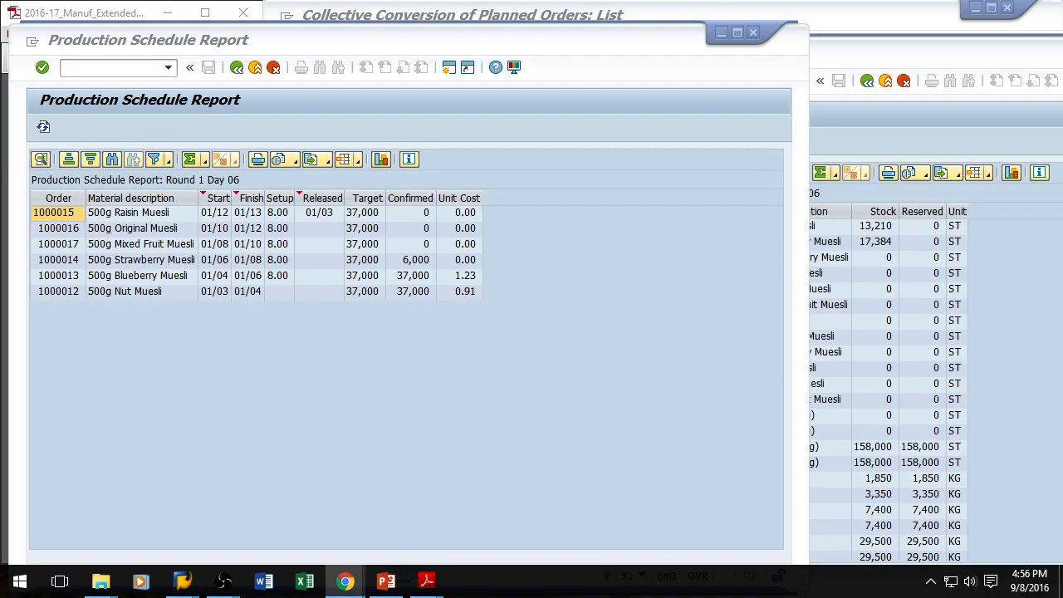
click(918, 52)
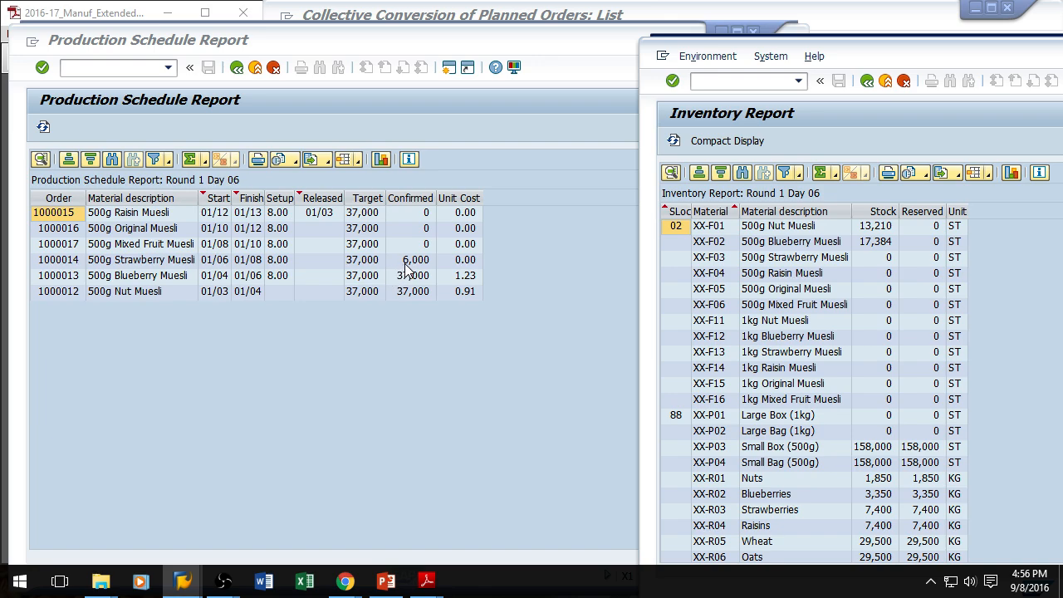
Step: Refresh both the Production Schedule report and the Inventory Report once more
click(44, 127)
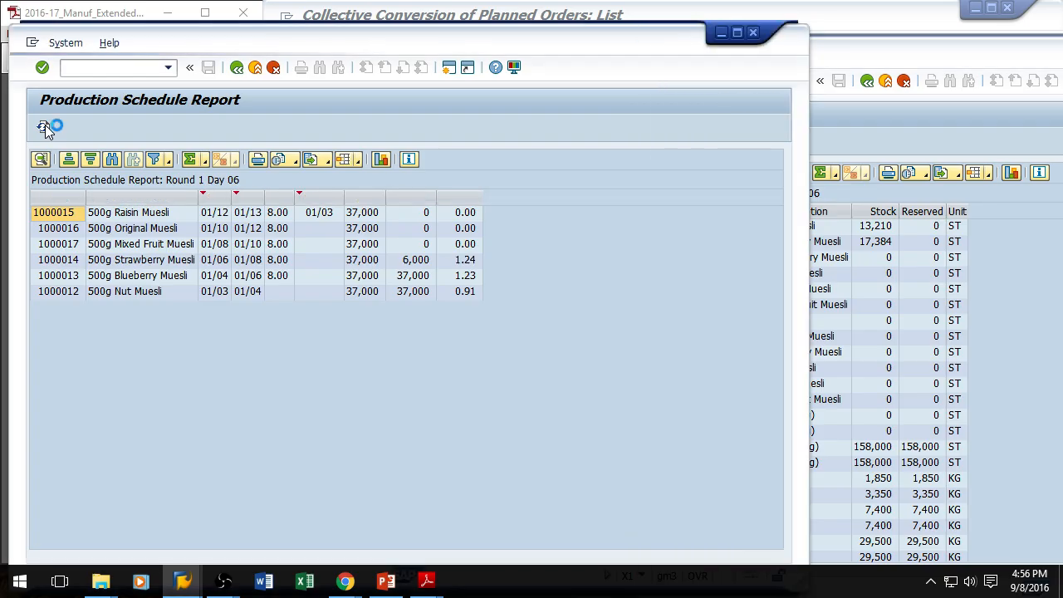
click(872, 102)
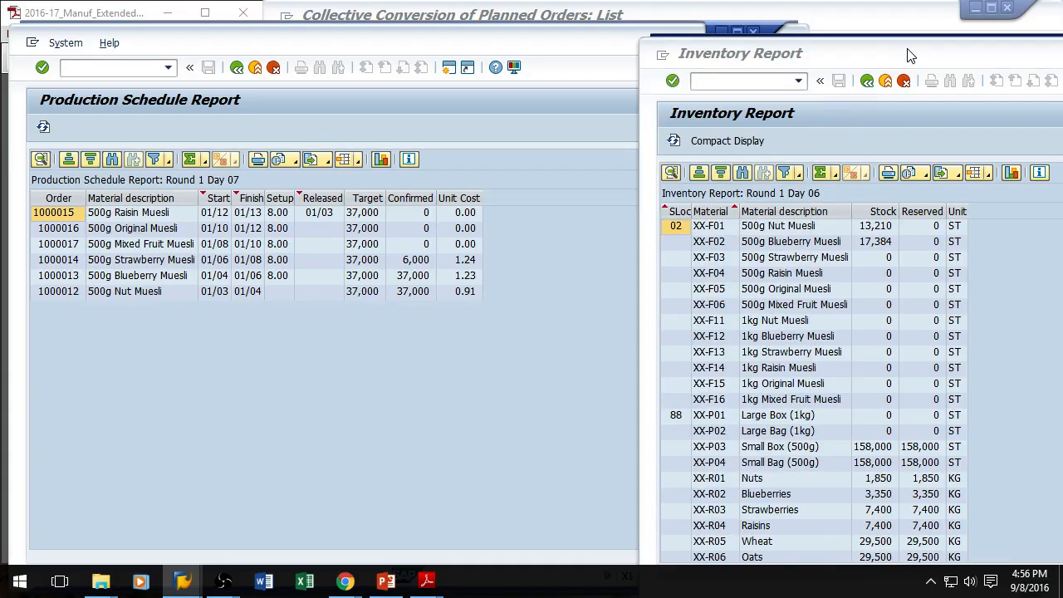
click(673, 140)
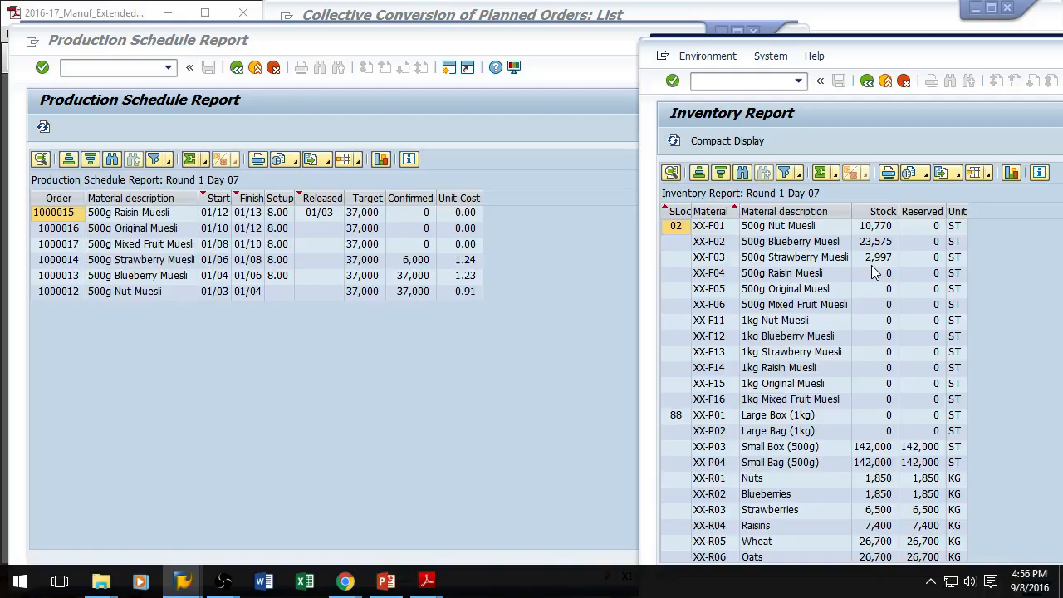
Step: Open the Detailed Sales Order Report in another session and arrange its window alongside the other reports
drag(911, 61, 878, 36)
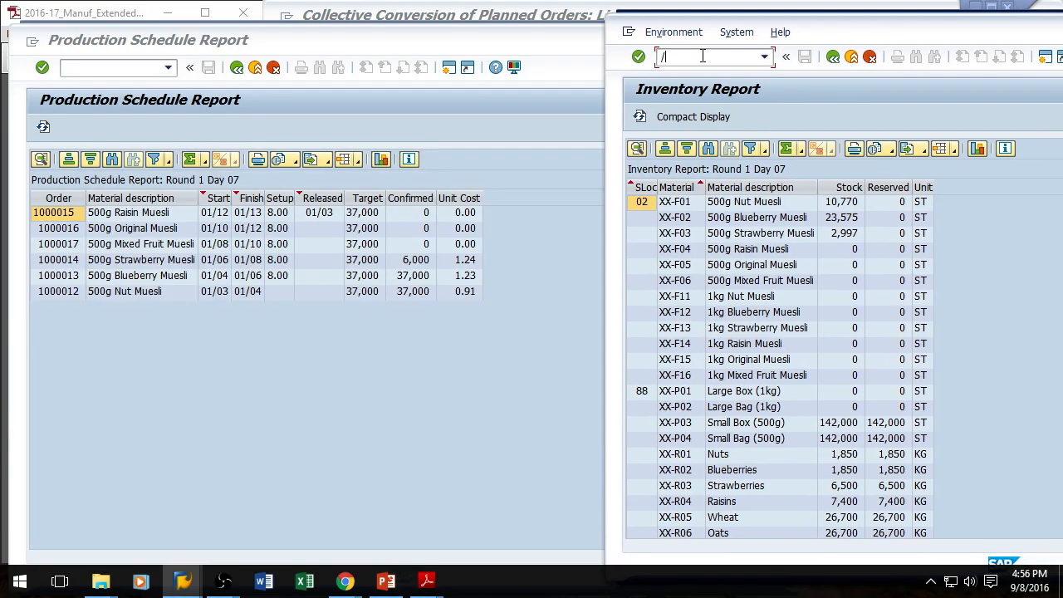
key(Return)
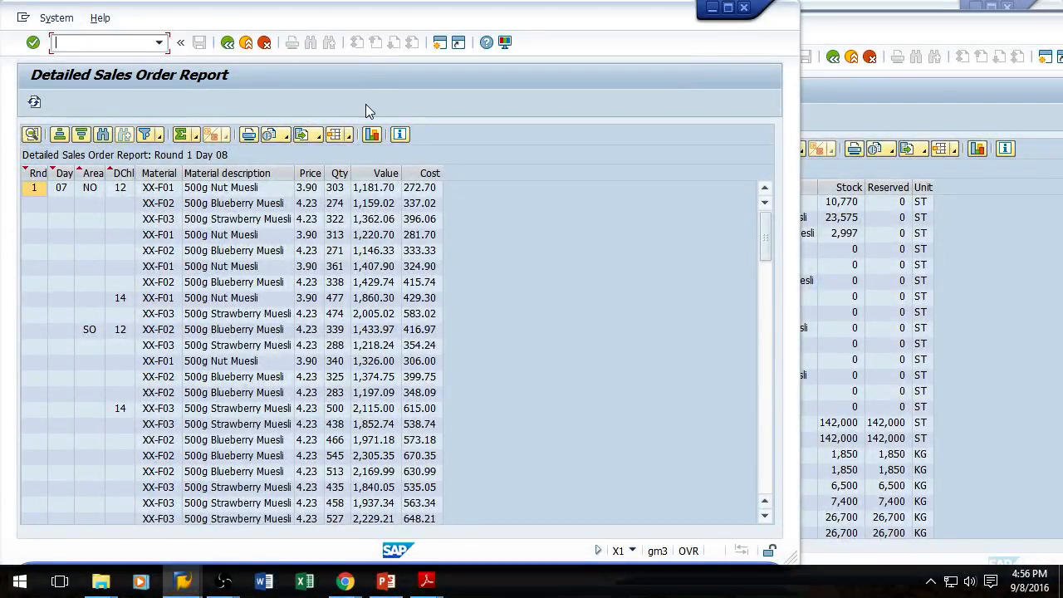
drag(390, 25, 442, 62)
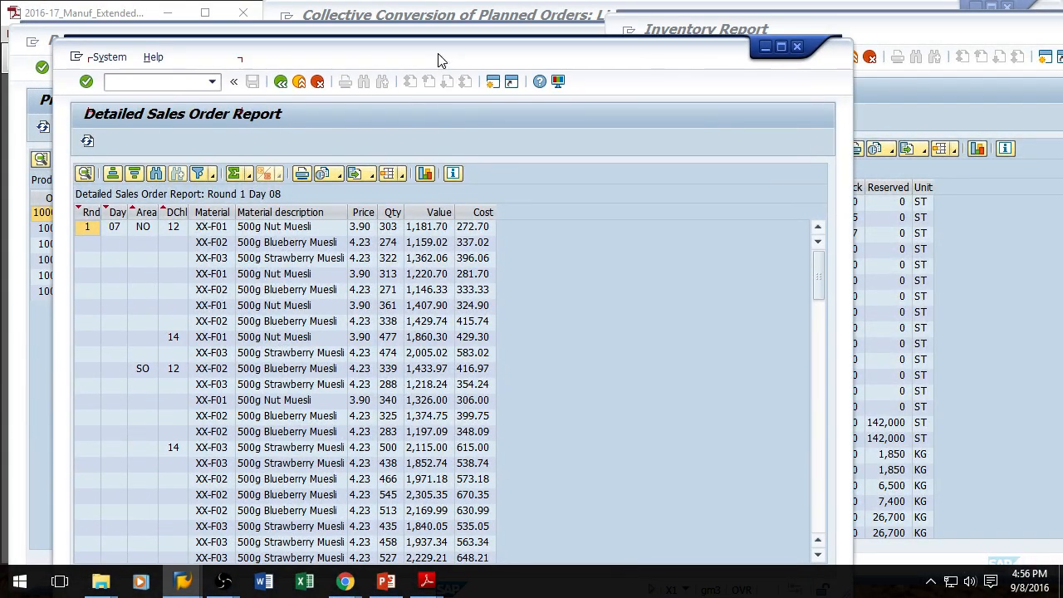
drag(482, 47, 631, 254)
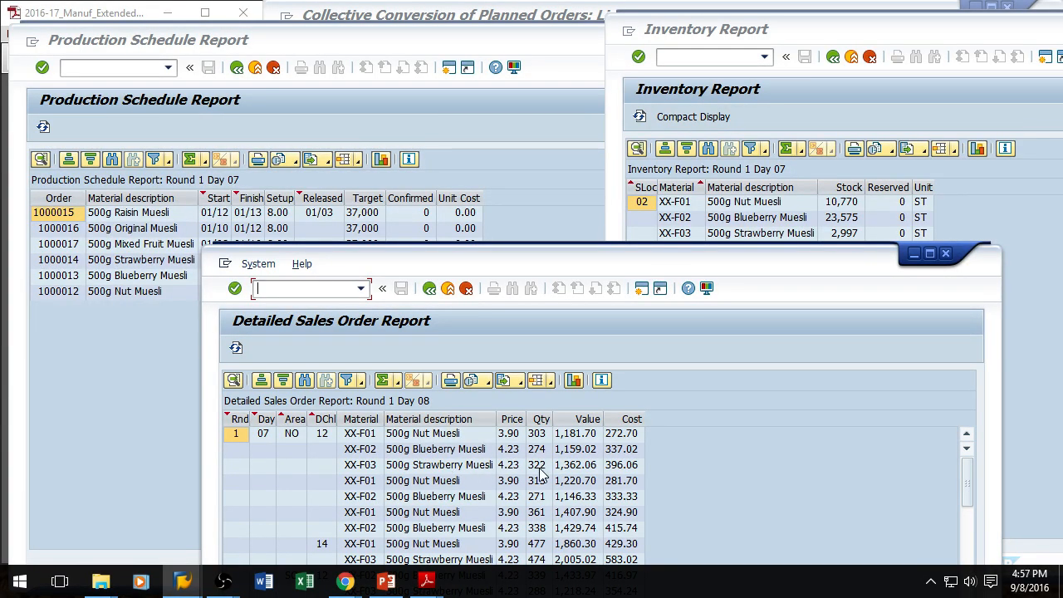
scroll(540, 473, down, 2)
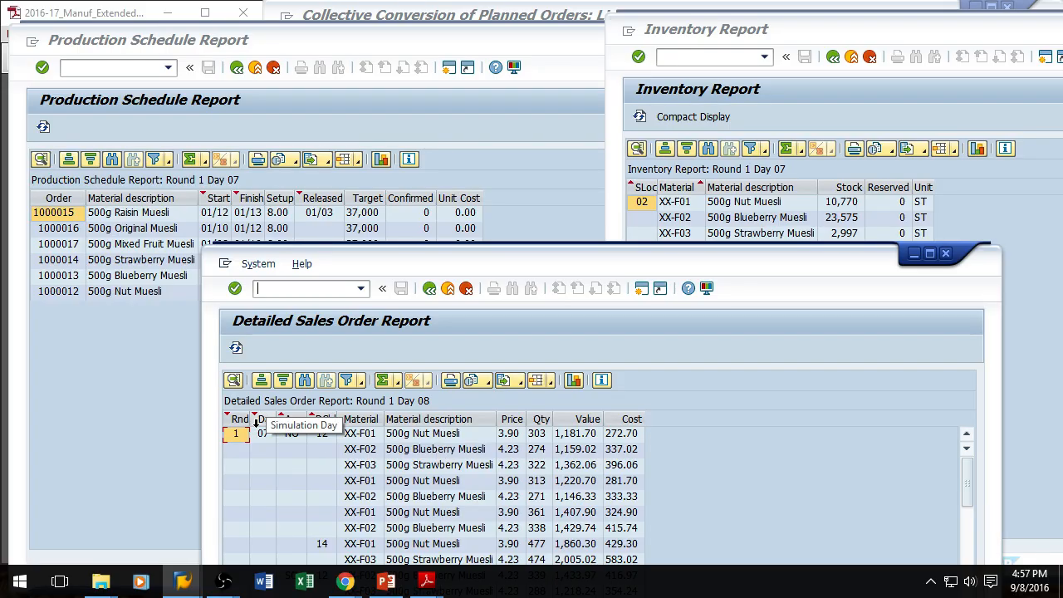
drag(527, 266, 530, 97)
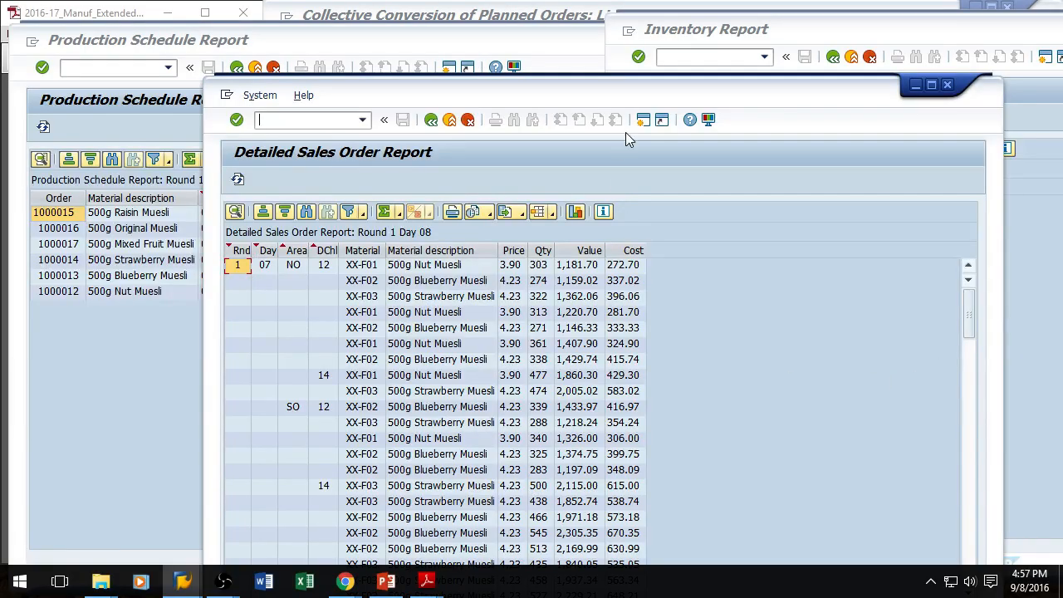
drag(607, 91, 559, 362)
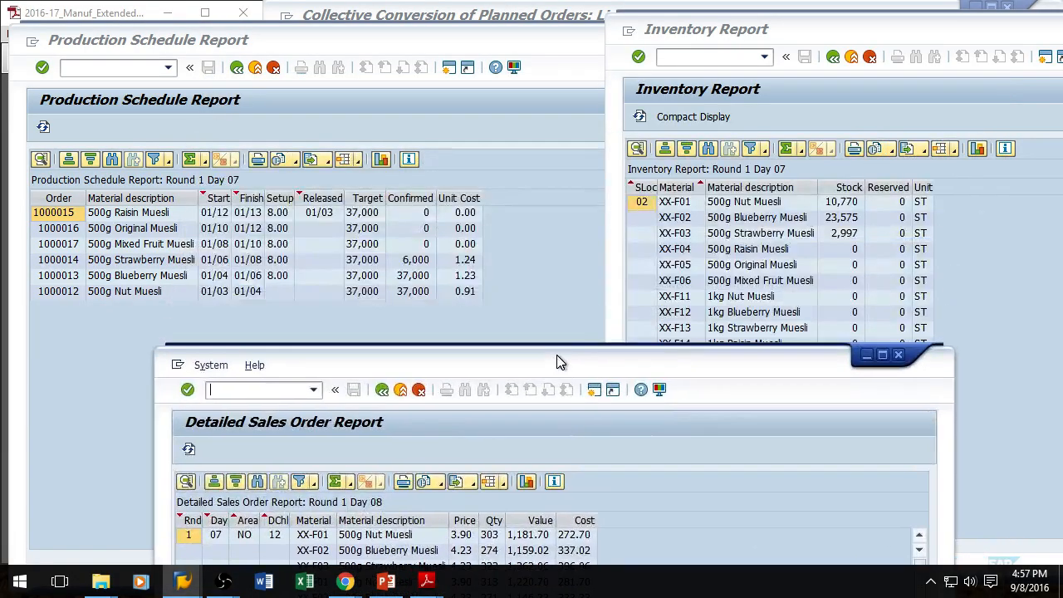
Step: Refresh the Production Schedule and Inventory reports repeatedly to follow confirmed production and stock levels
click(45, 125)
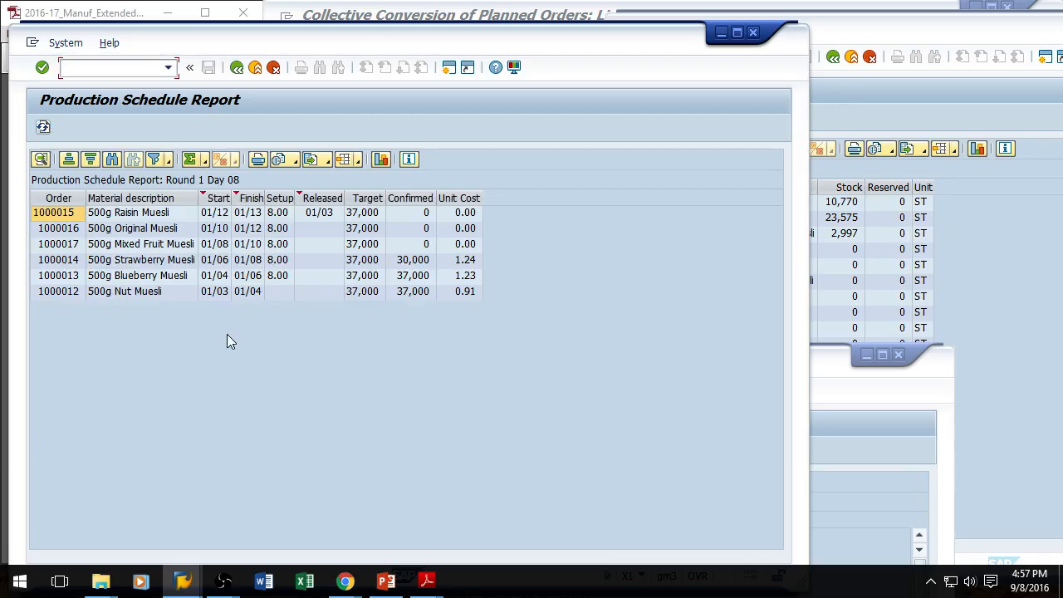
click(982, 231)
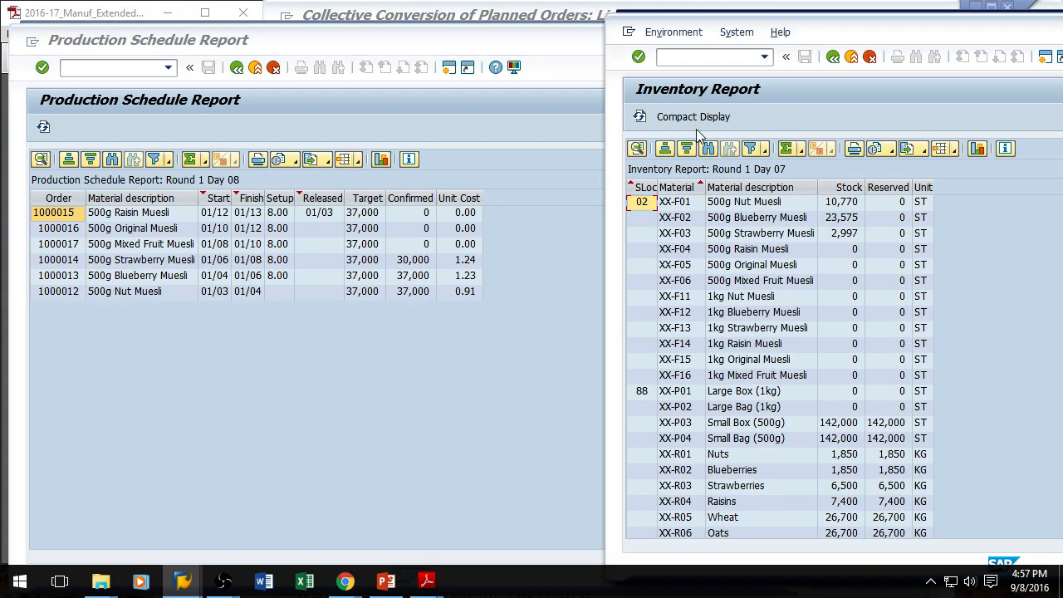
click(638, 117)
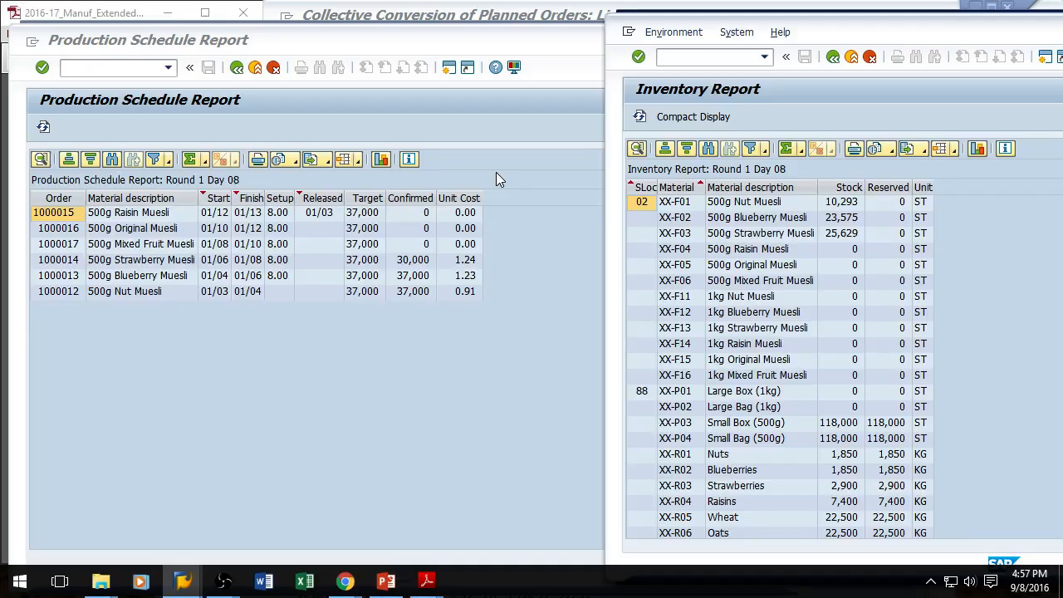
click(43, 126)
click(942, 117)
click(43, 126)
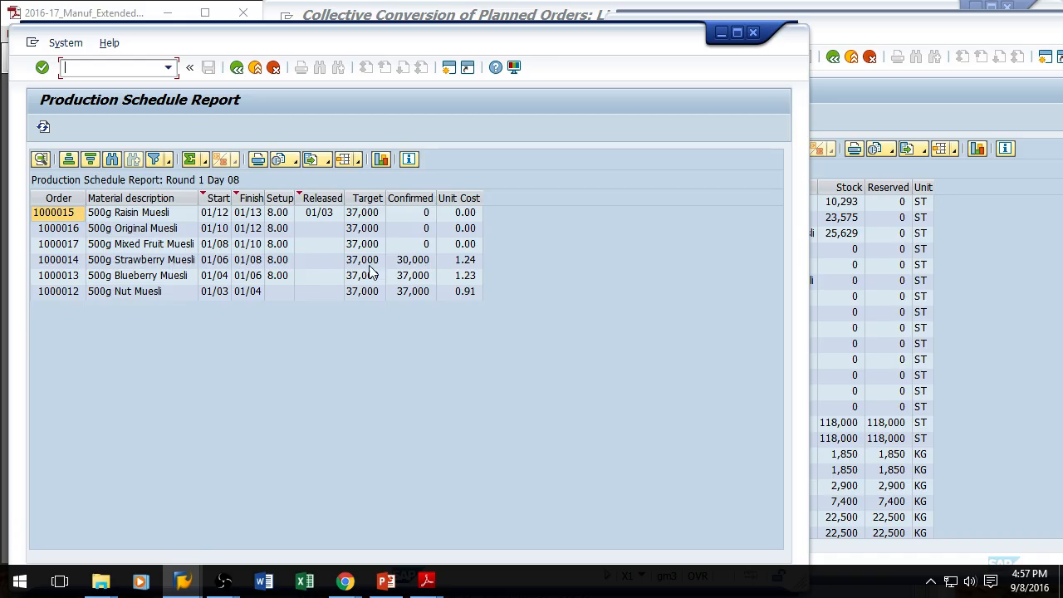
click(998, 220)
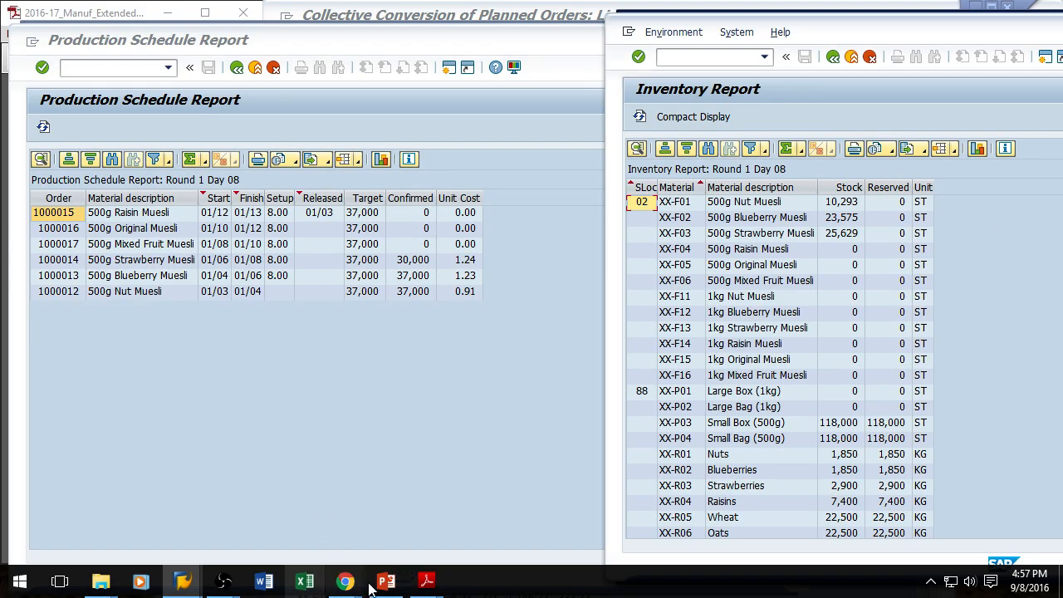
Step: Reposition the Inventory Report window to view its warehouse capacity overview
click(191, 586)
click(394, 514)
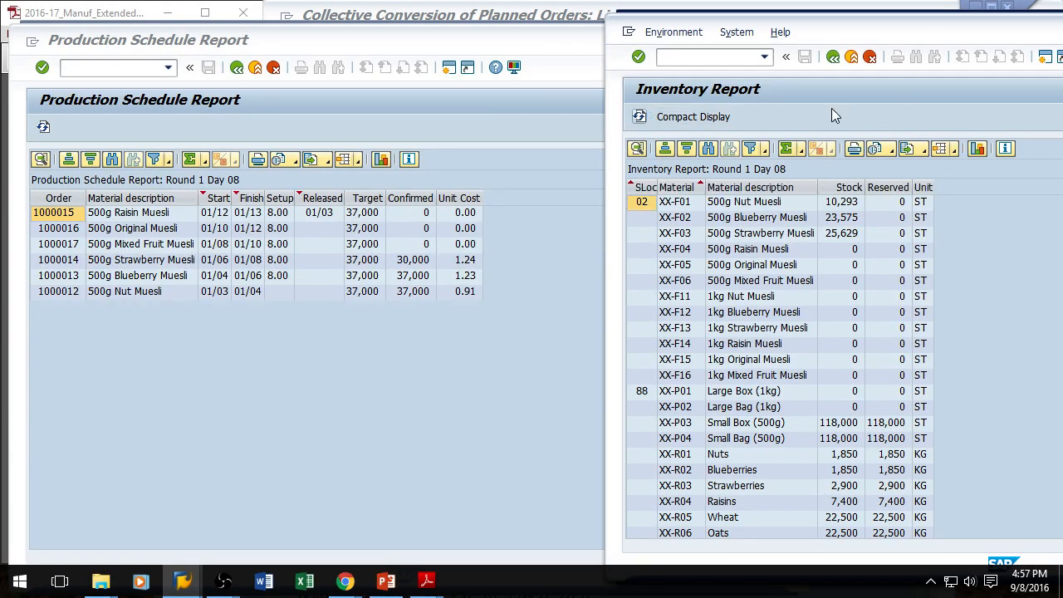
drag(968, 35, 923, 41)
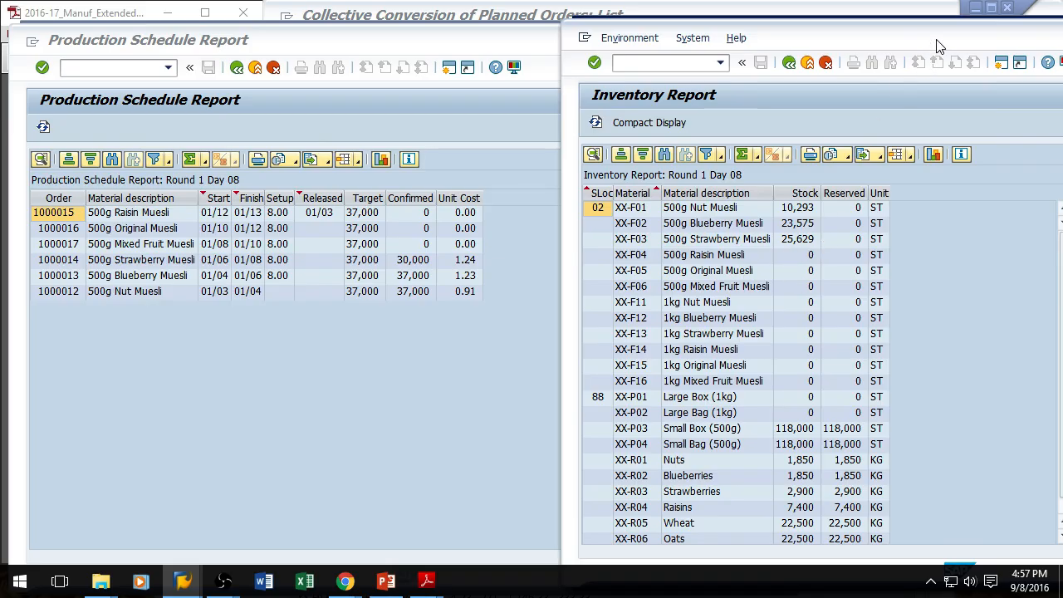
drag(936, 47, 306, 49)
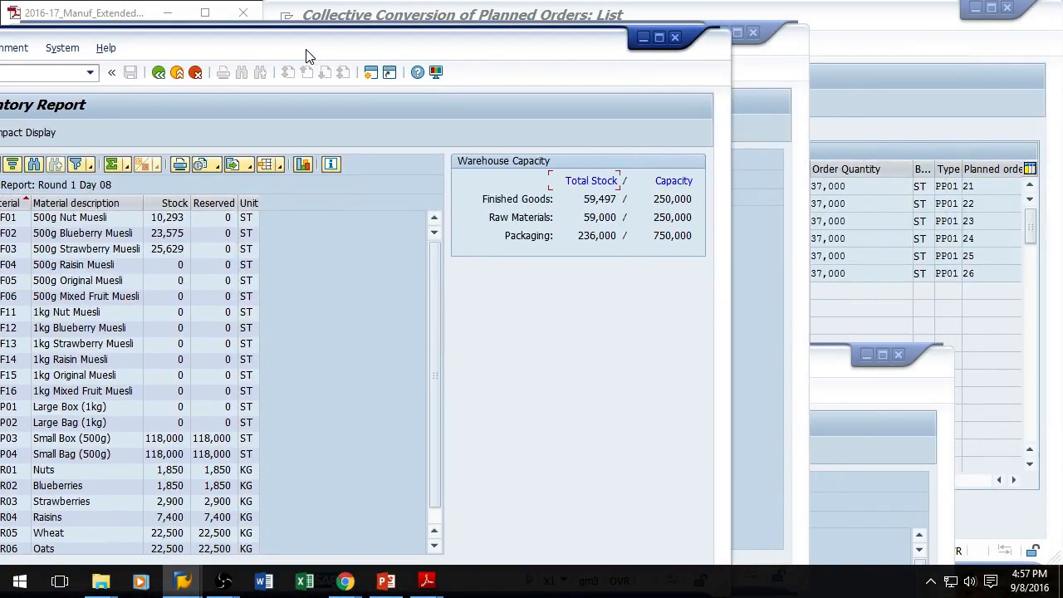
Step: Bring the Detailed Sales Order Report forward and scroll through its sales order lines
click(843, 385)
drag(659, 361, 685, 90)
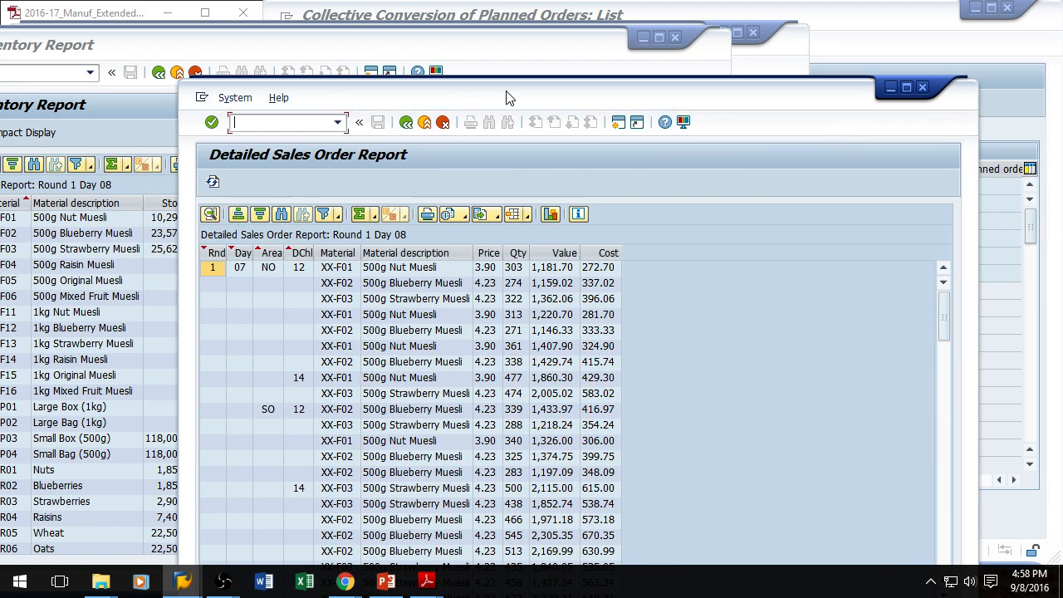
drag(509, 97, 494, 39)
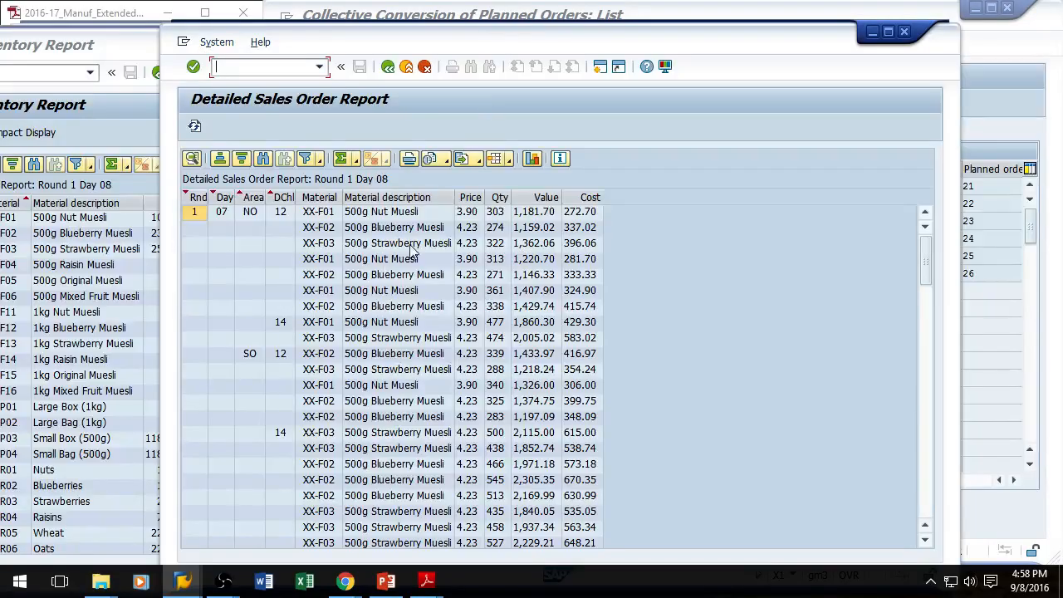
scroll(214, 268, down, 6)
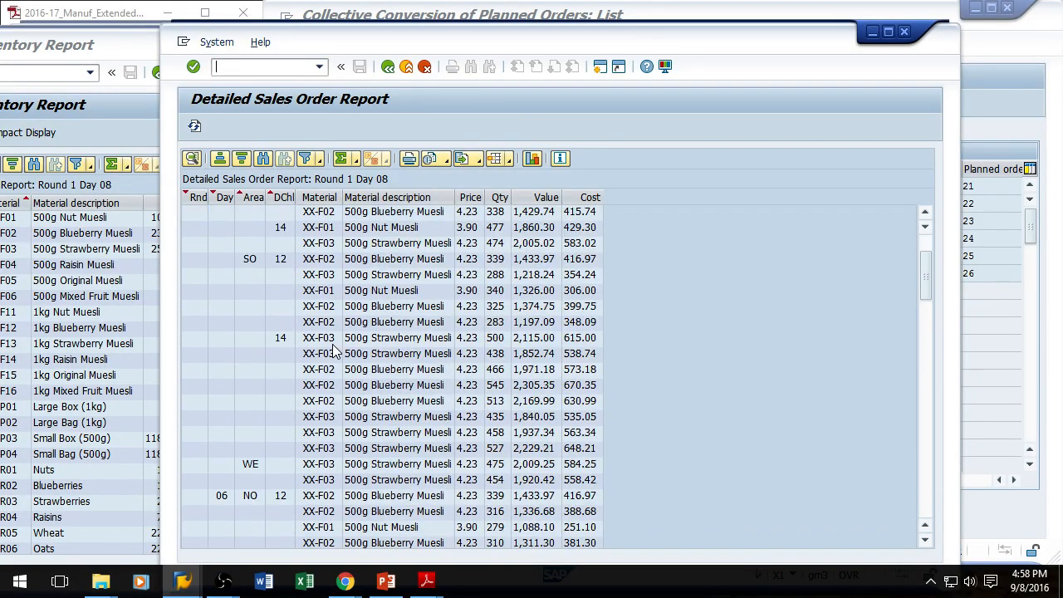
scroll(475, 405, down, 5)
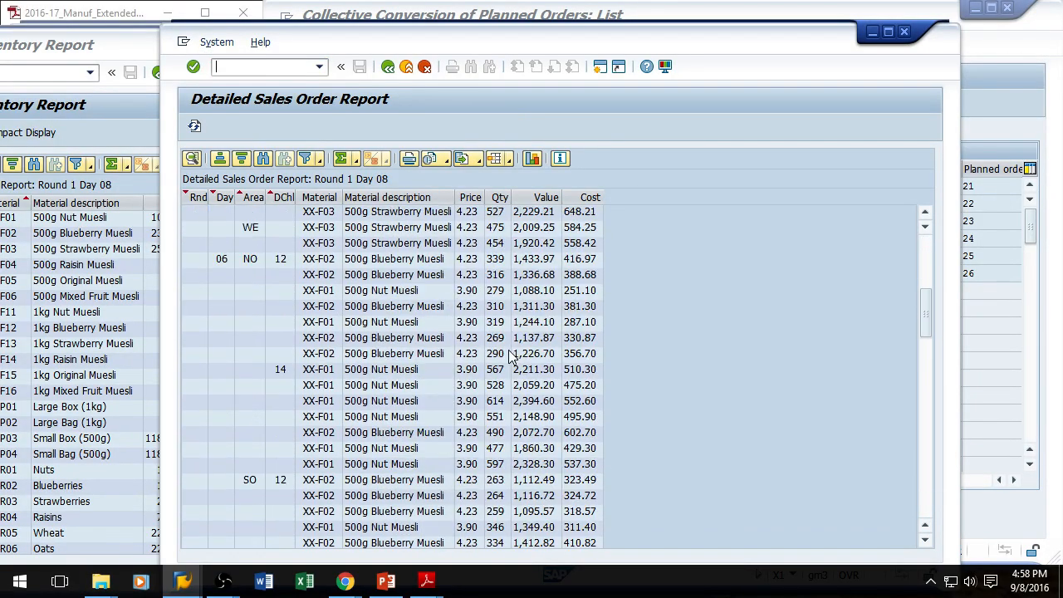
scroll(513, 358, down, 3)
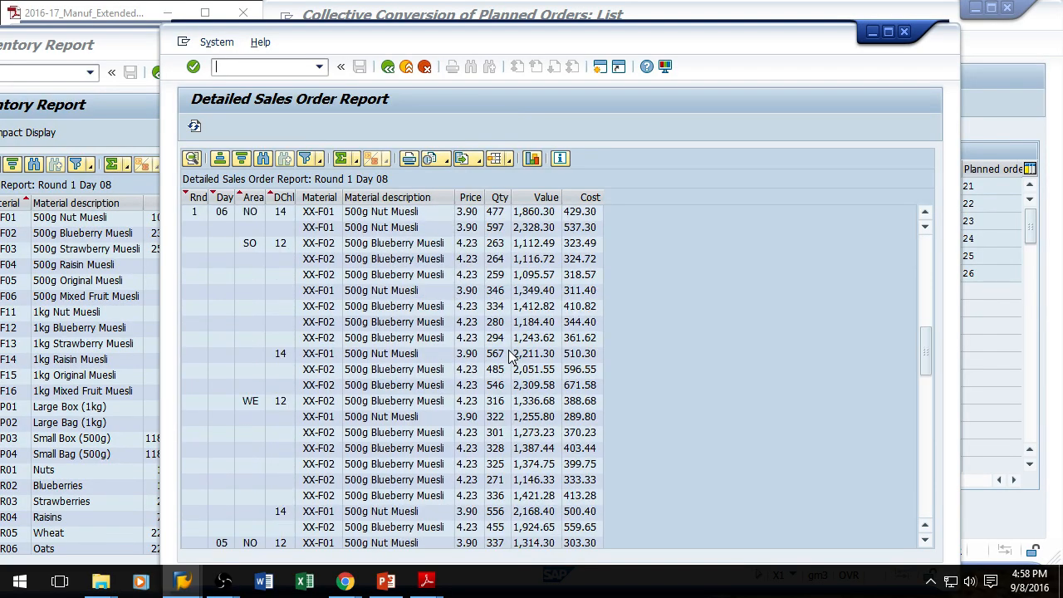
scroll(513, 357, up, 4)
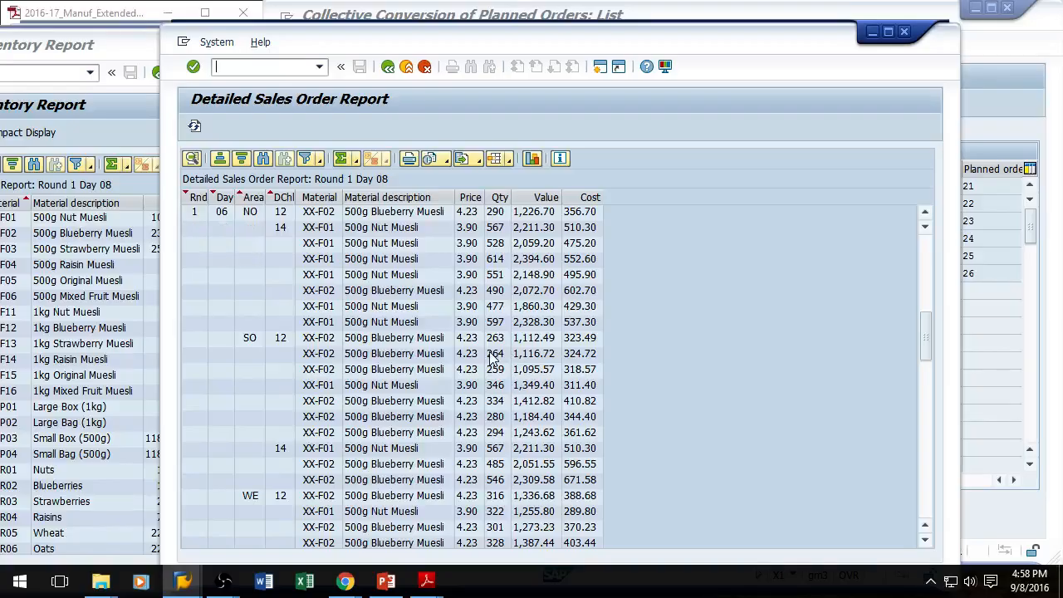
scroll(397, 341, up, 1)
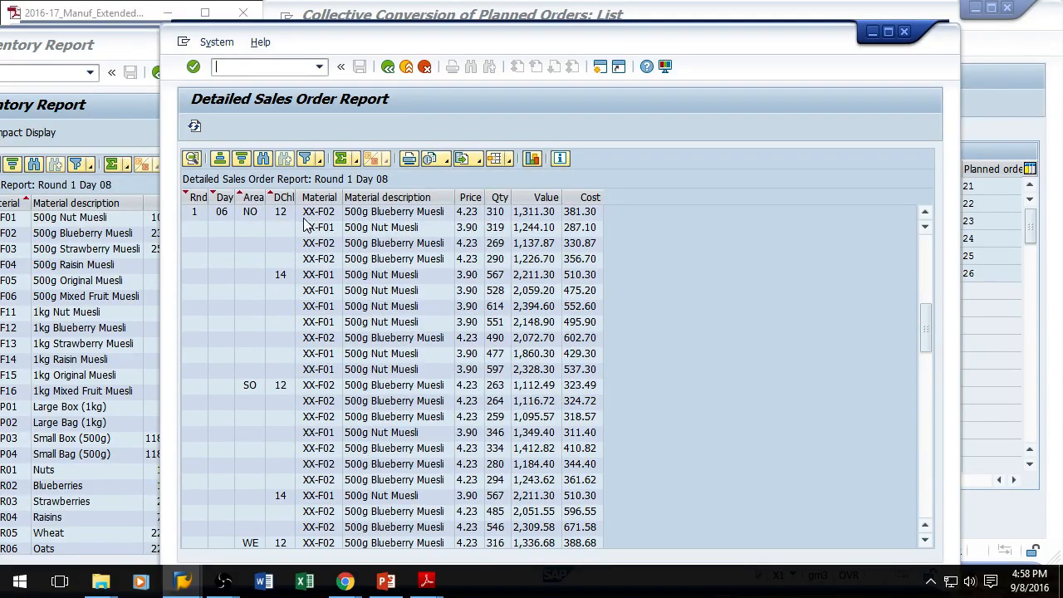
scroll(250, 266, up, 2)
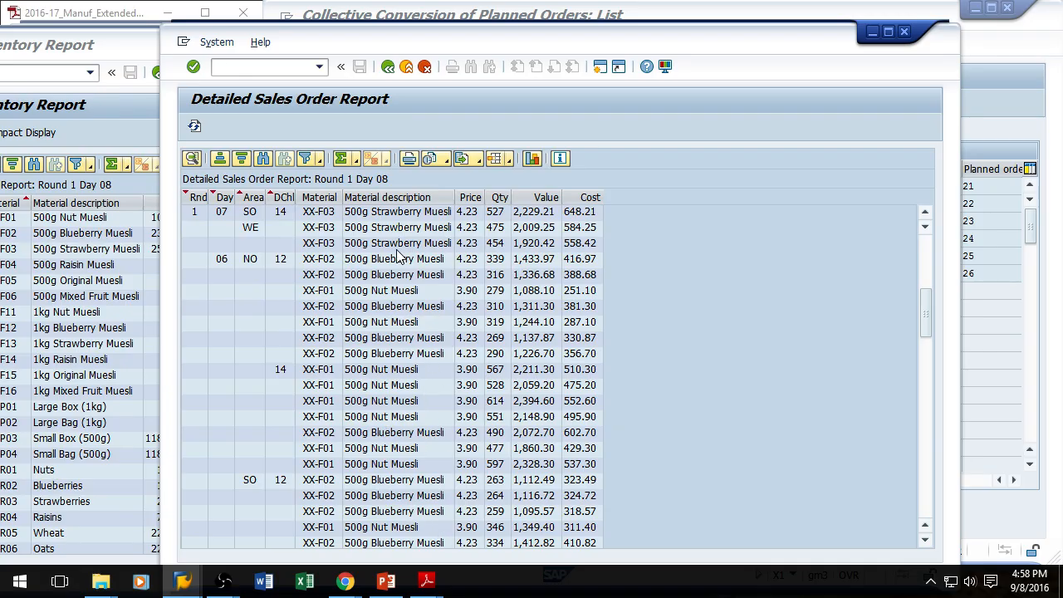
scroll(382, 250, up, 3)
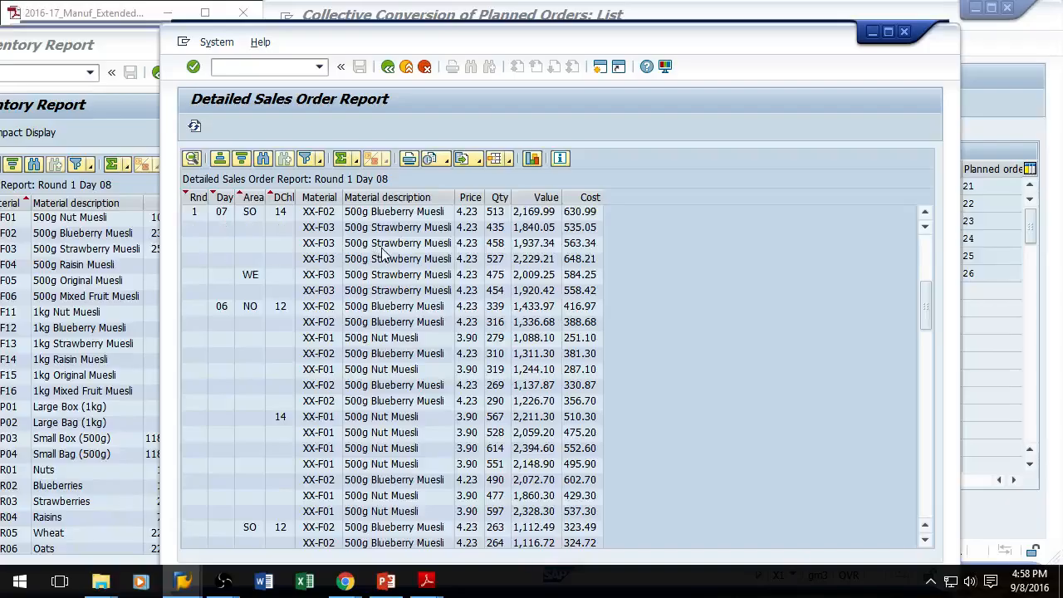
scroll(392, 266, up, 3)
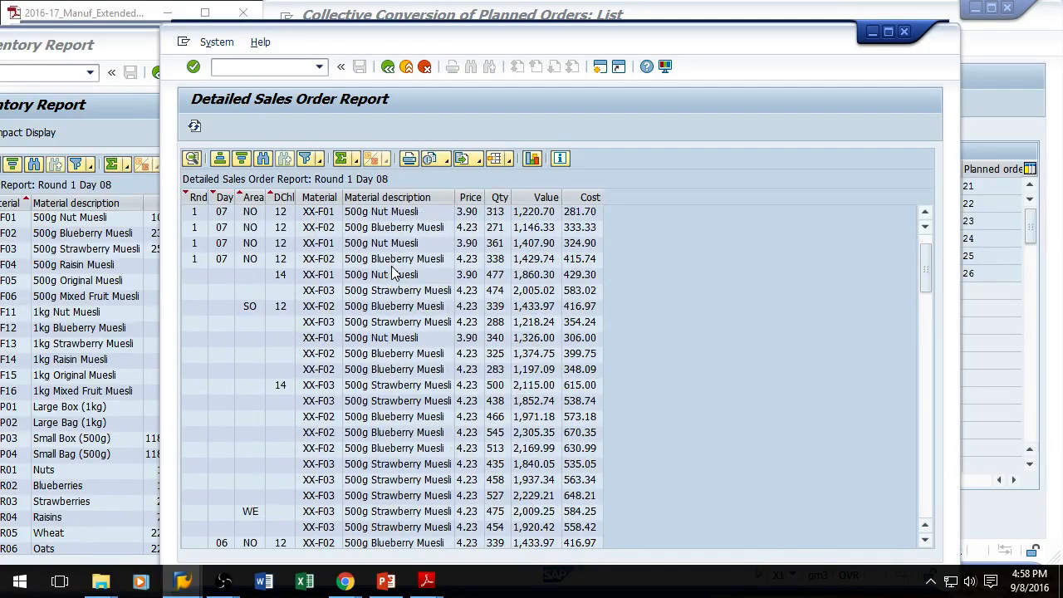
scroll(394, 274, up, 1)
scroll(330, 419, down, 1)
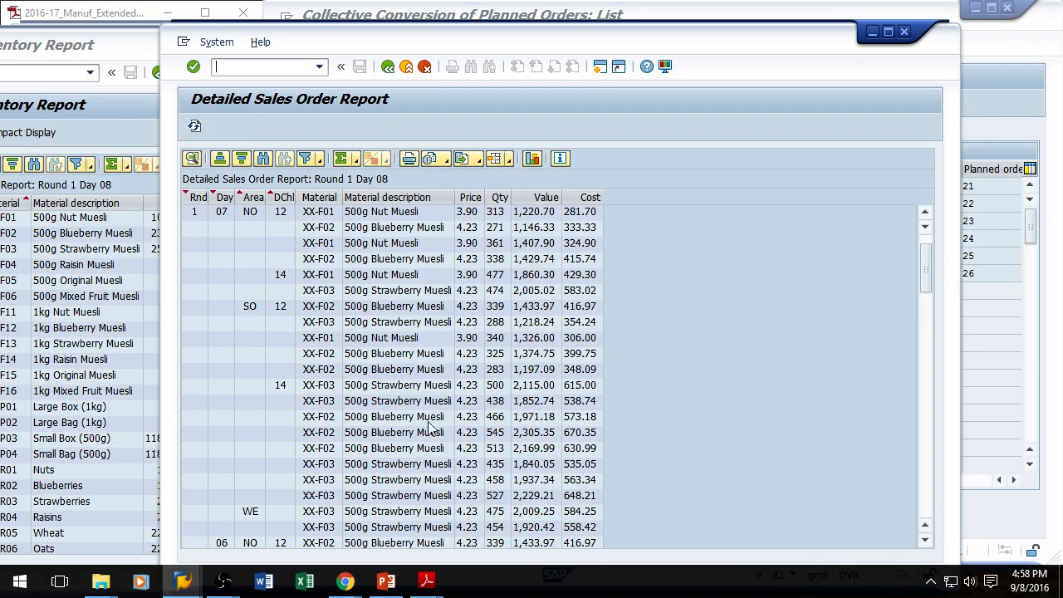
Step: Open the sales report's layout settings, hide the Material description column and display Sales Organization instead
click(422, 199)
right_click(424, 200)
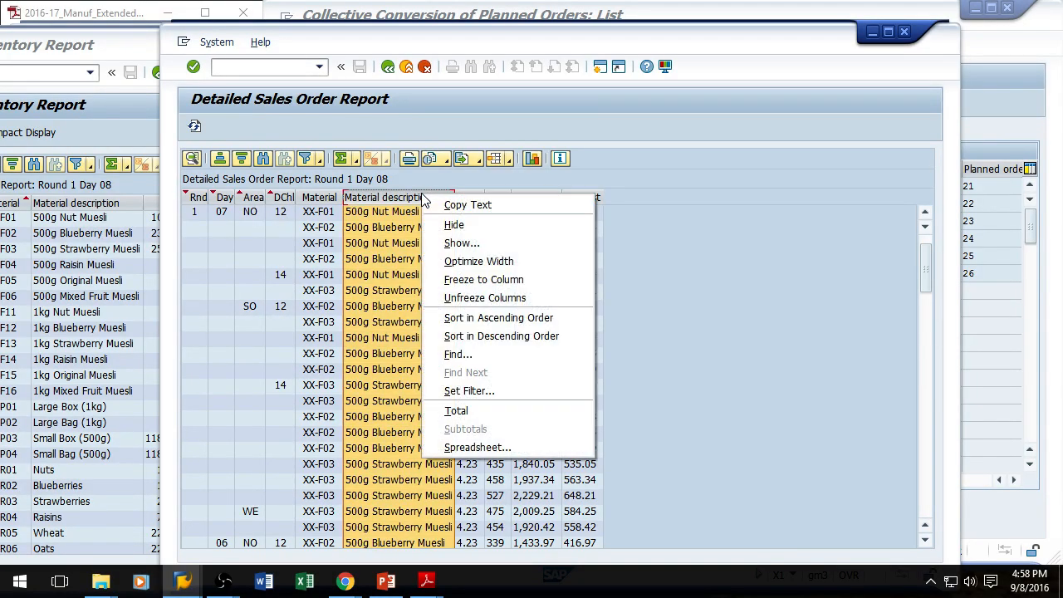
click(461, 243)
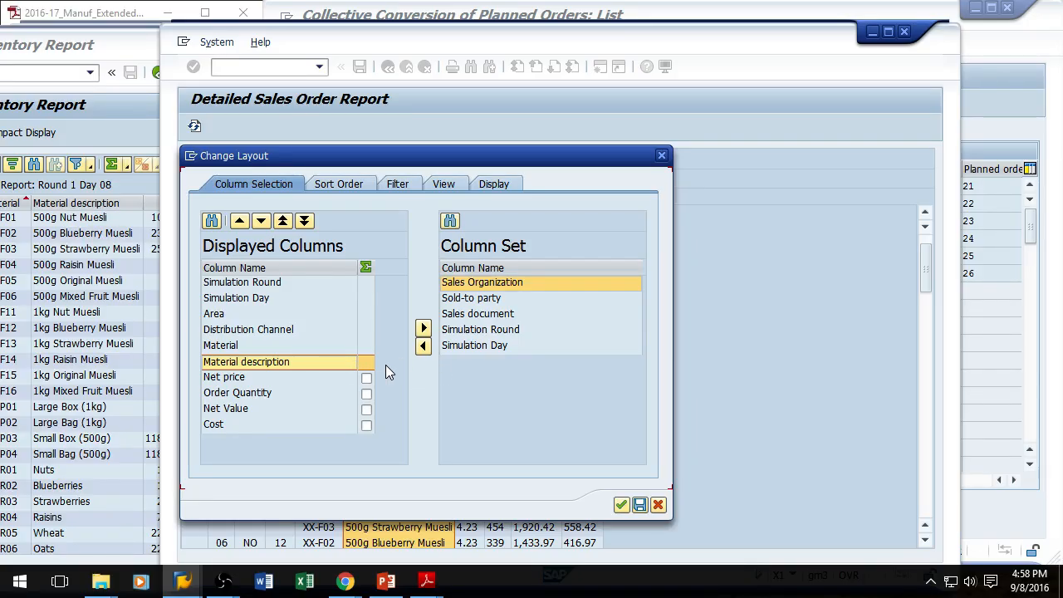
click(423, 328)
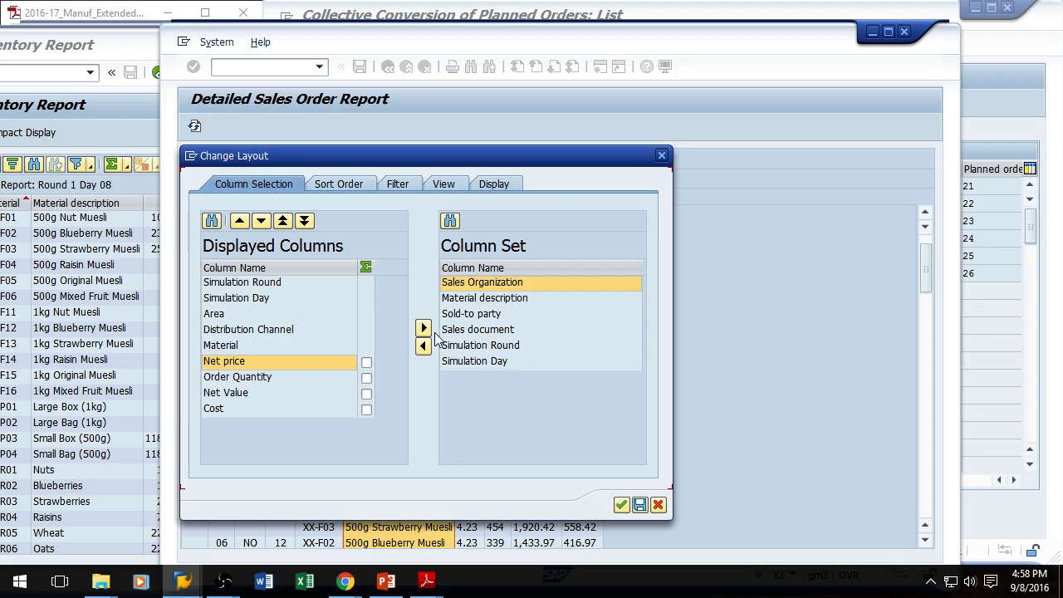
click(424, 346)
click(475, 301)
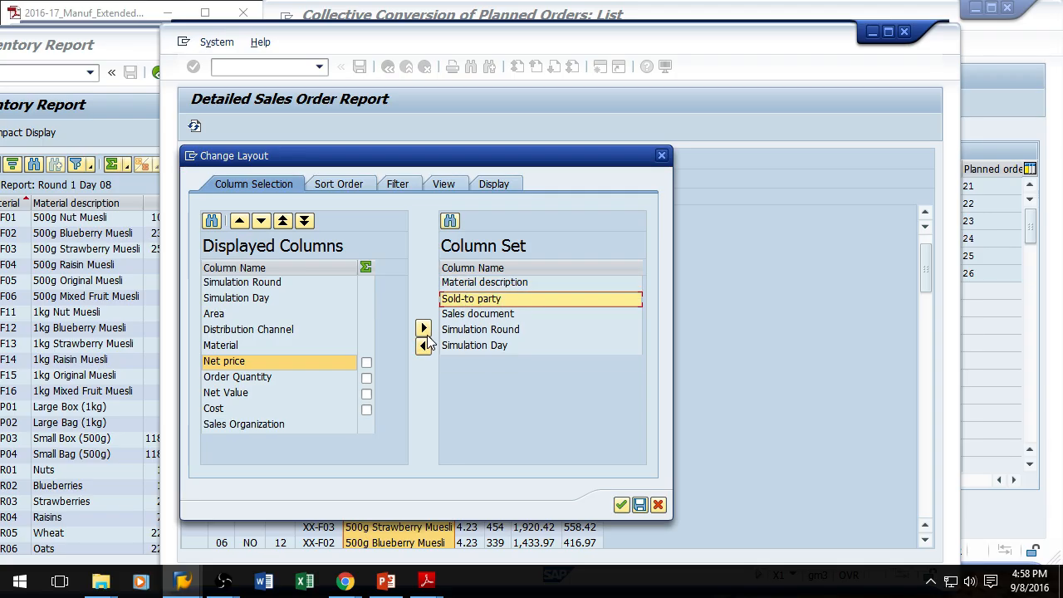
Step: Filter the Detailed Sales Order Report on Material description 500g Strawberry Muesli
click(399, 185)
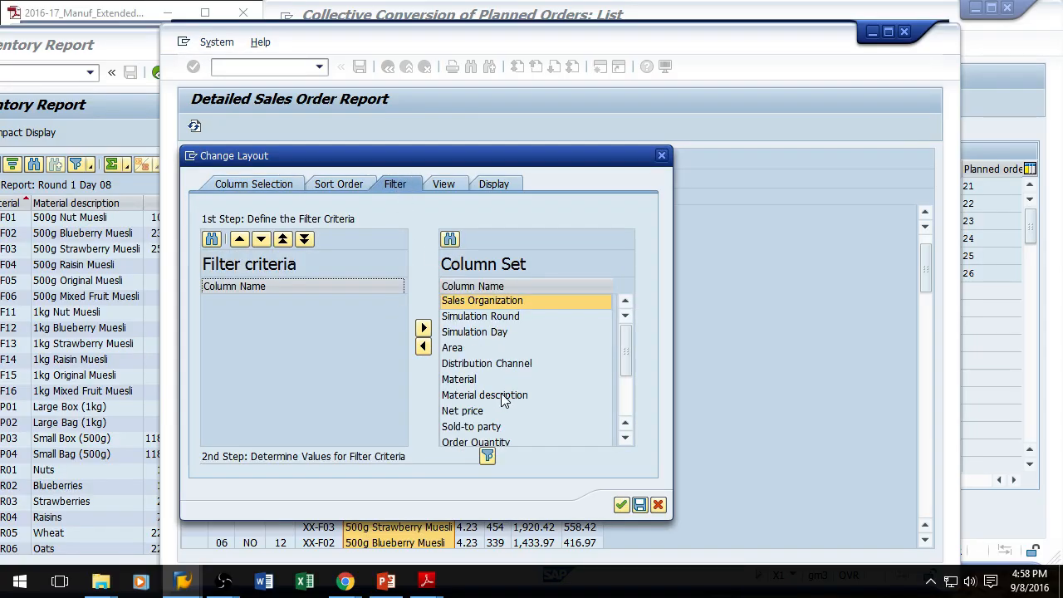
click(492, 396)
click(424, 347)
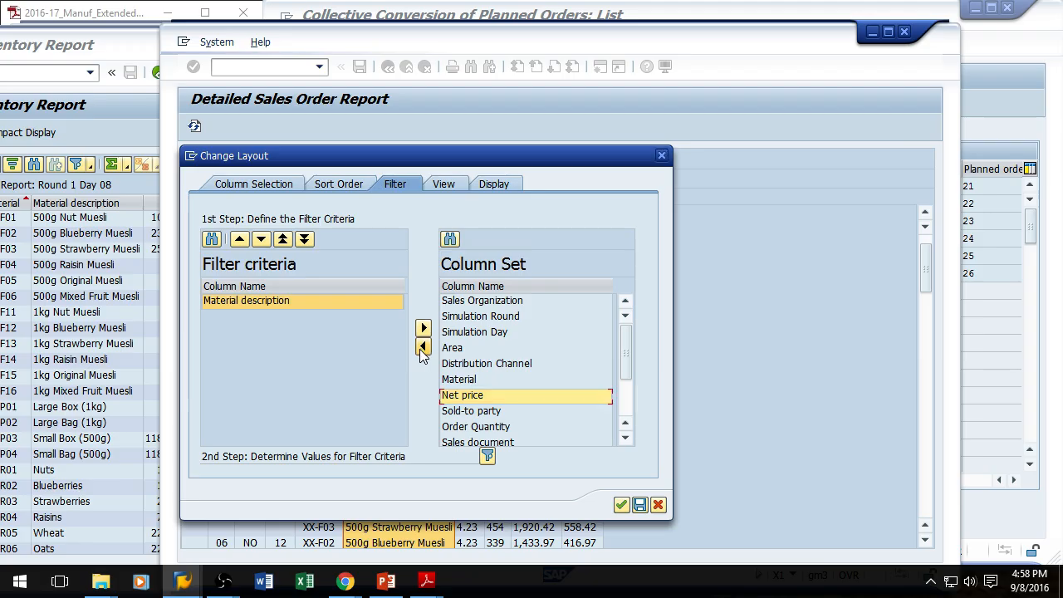
click(488, 456)
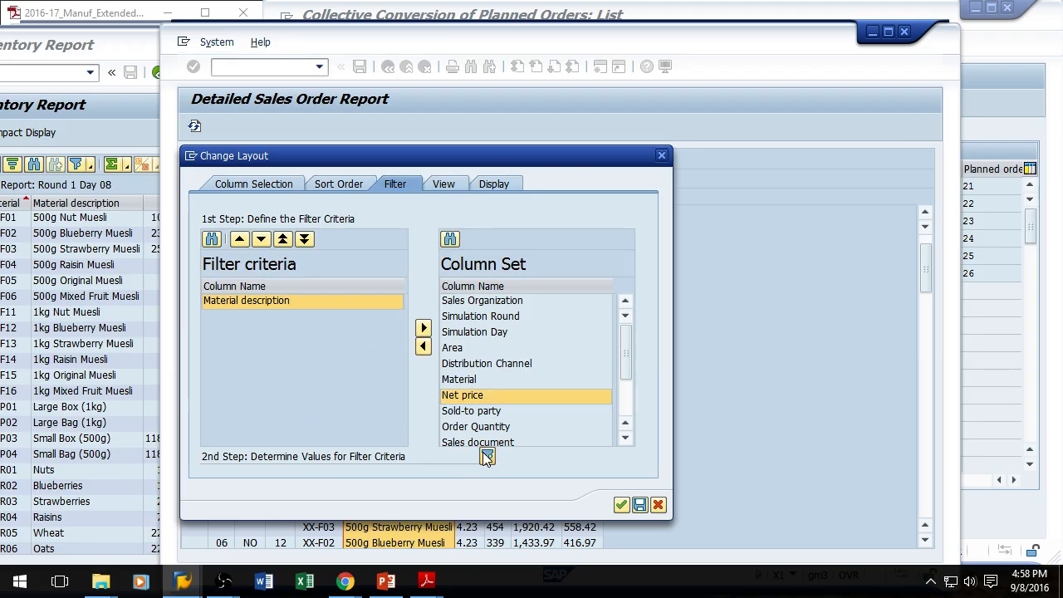
text(500)
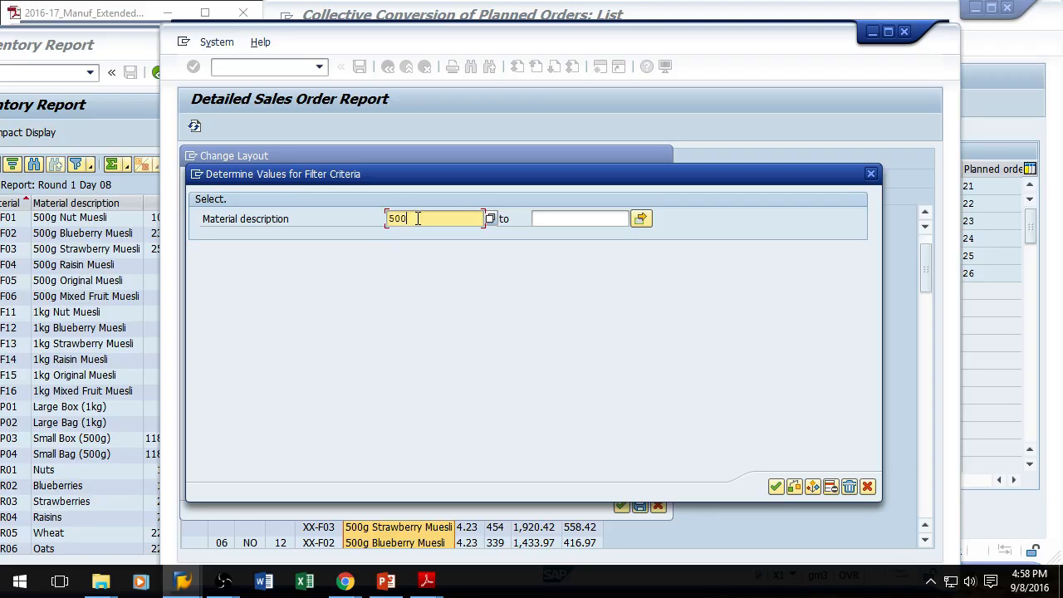
click(491, 219)
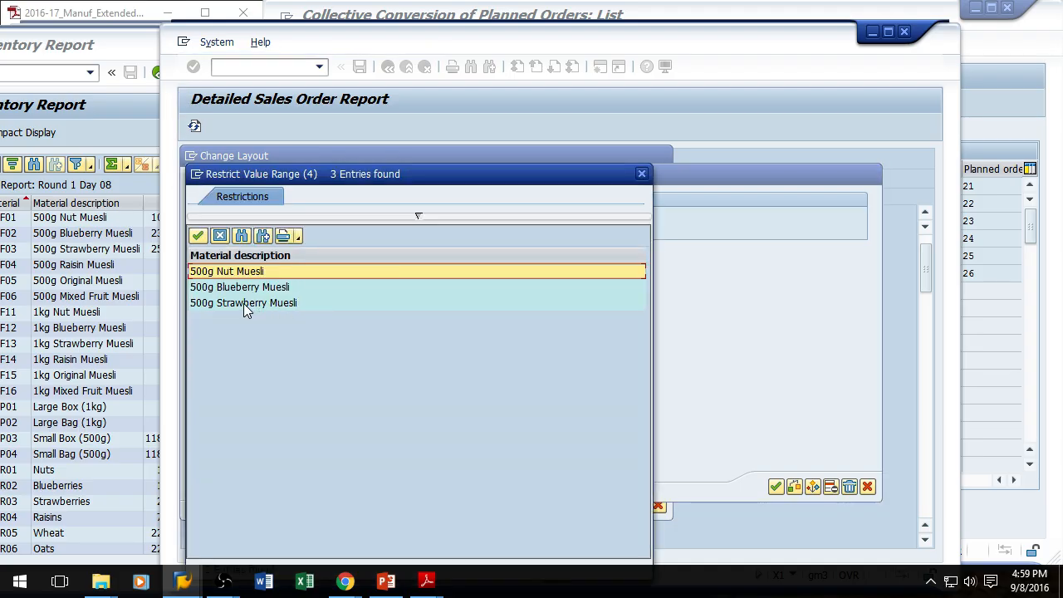
double_click(243, 303)
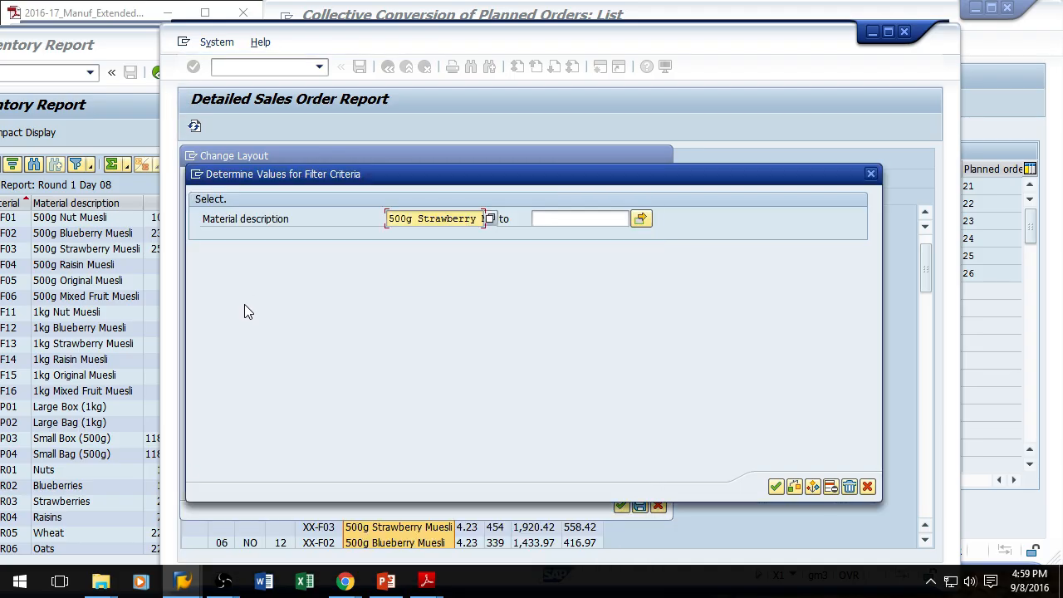
click(776, 488)
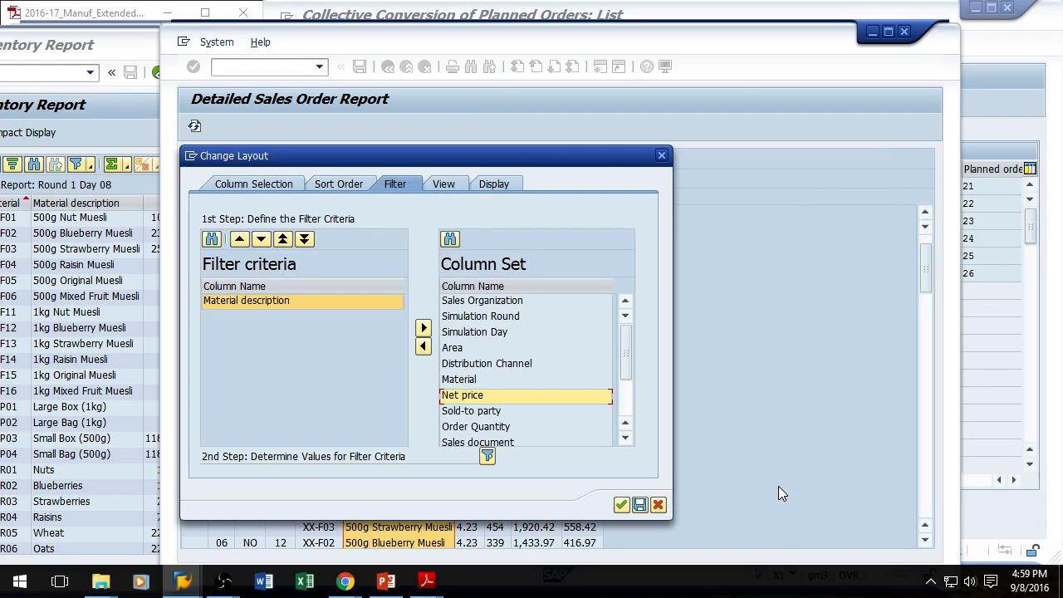
click(622, 506)
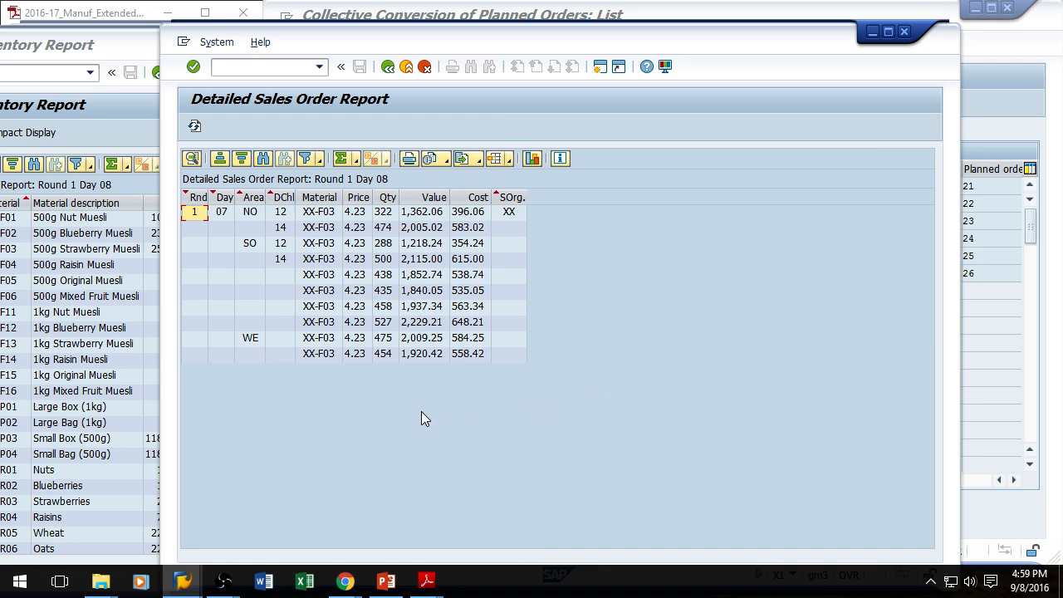
Step: Total the sales report's order quantity column and widen it
click(388, 199)
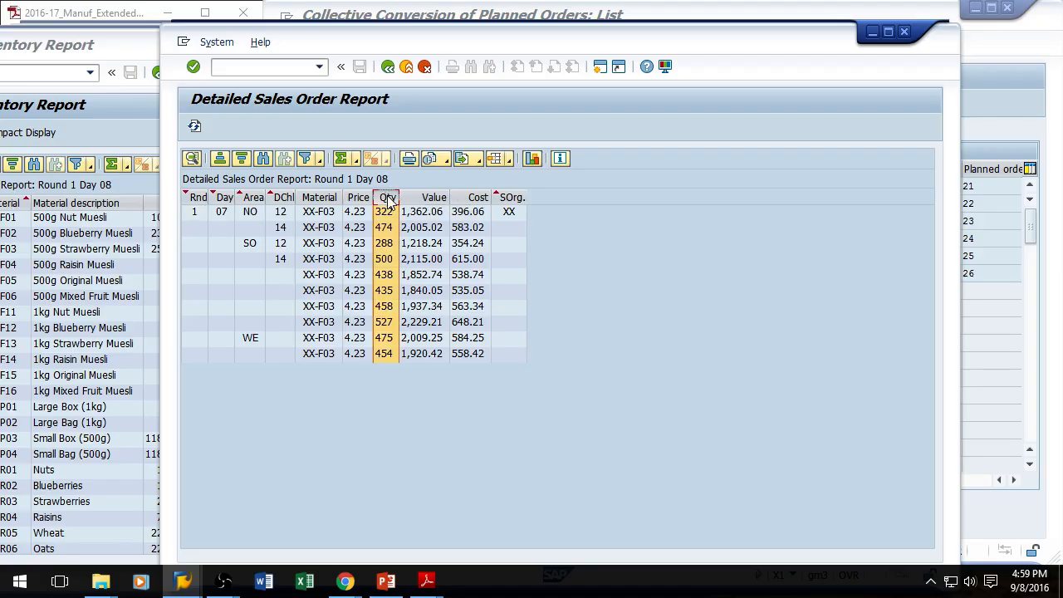
click(341, 160)
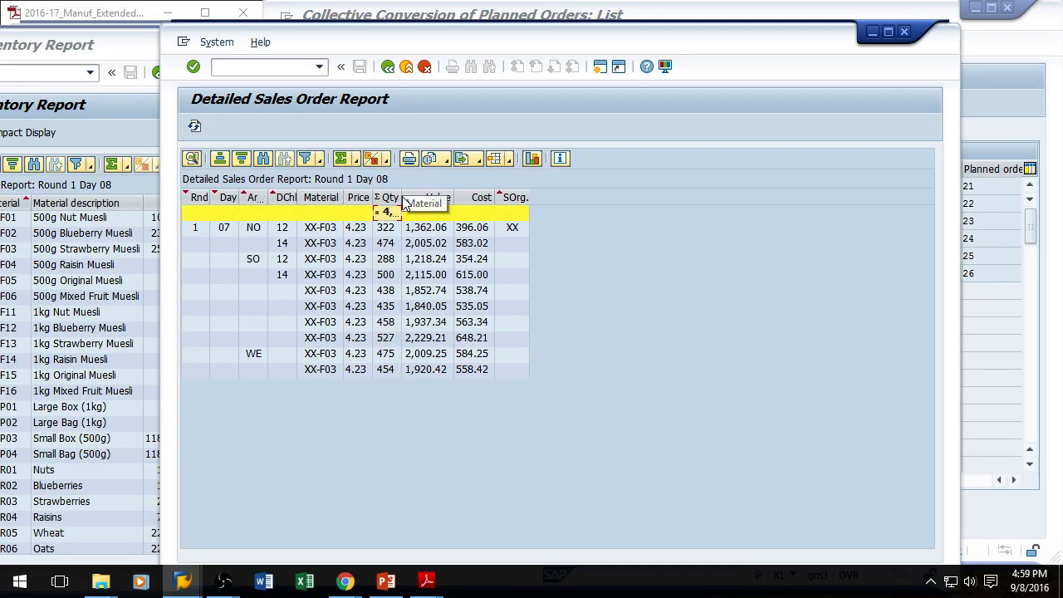
drag(402, 199, 439, 198)
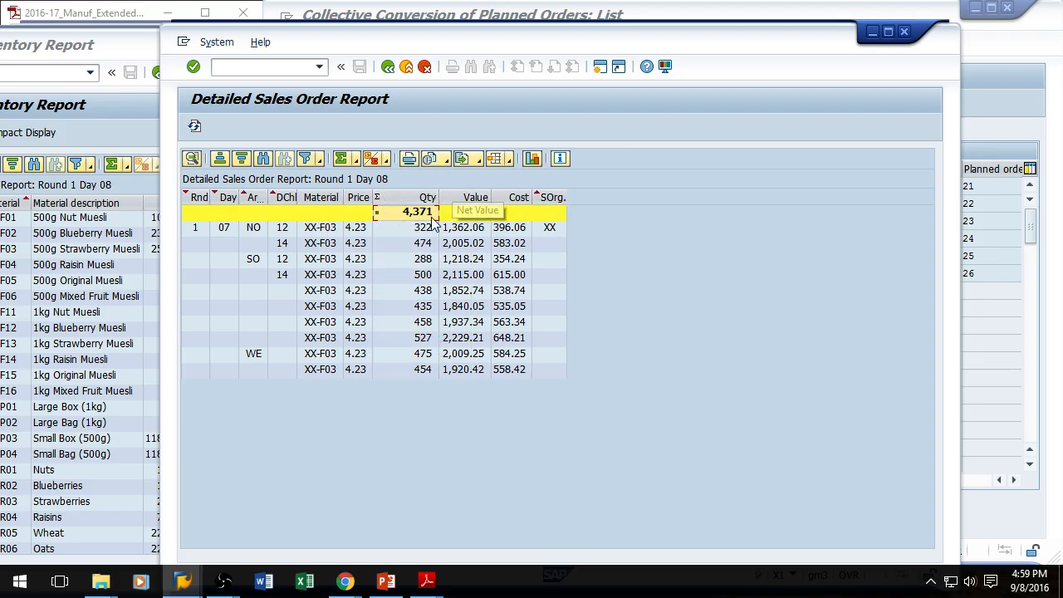
Step: Open Calculator and compute 30000 minus 4371
drag(847, 42, 1057, 8)
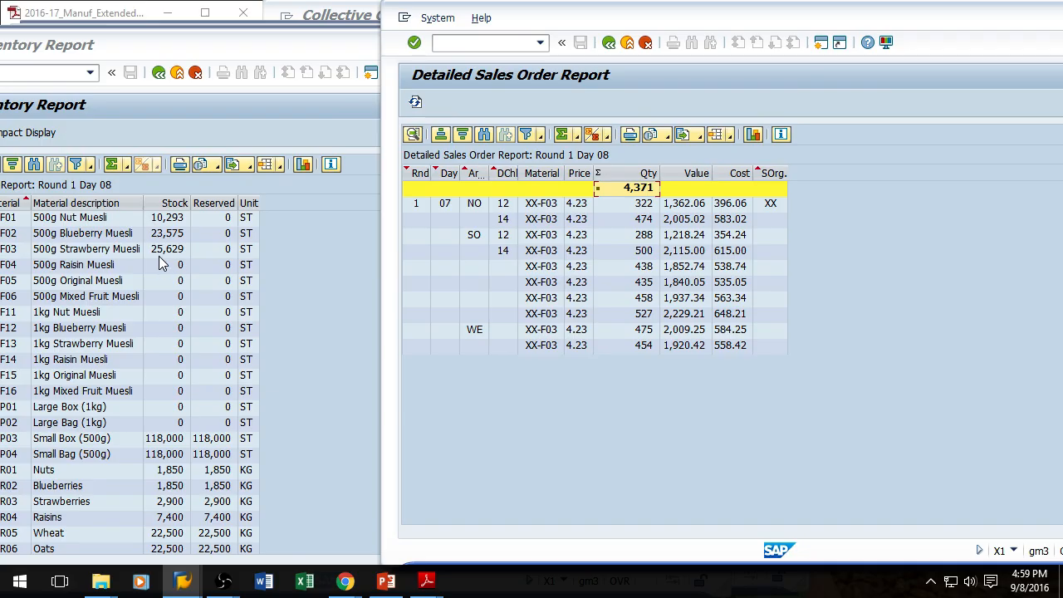
click(206, 47)
drag(245, 46, 325, 410)
click(318, 309)
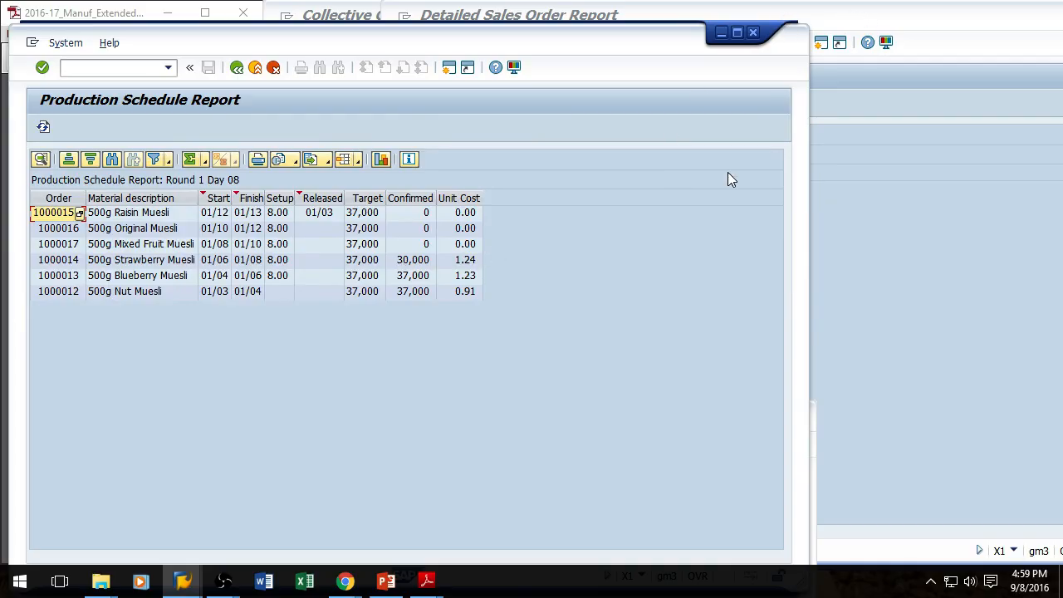
click(20, 581)
text(calc)
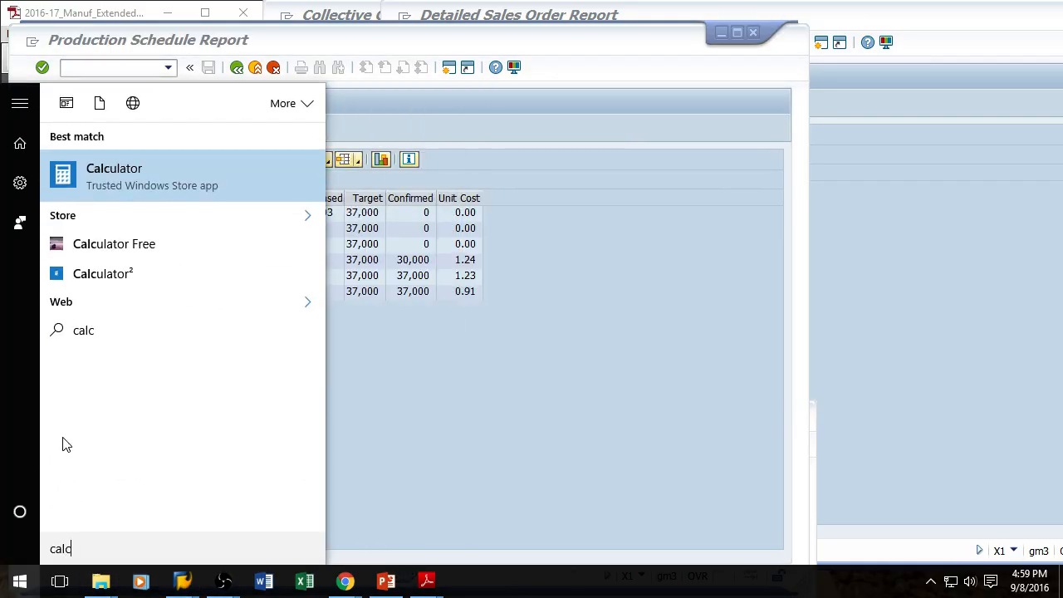
click(115, 176)
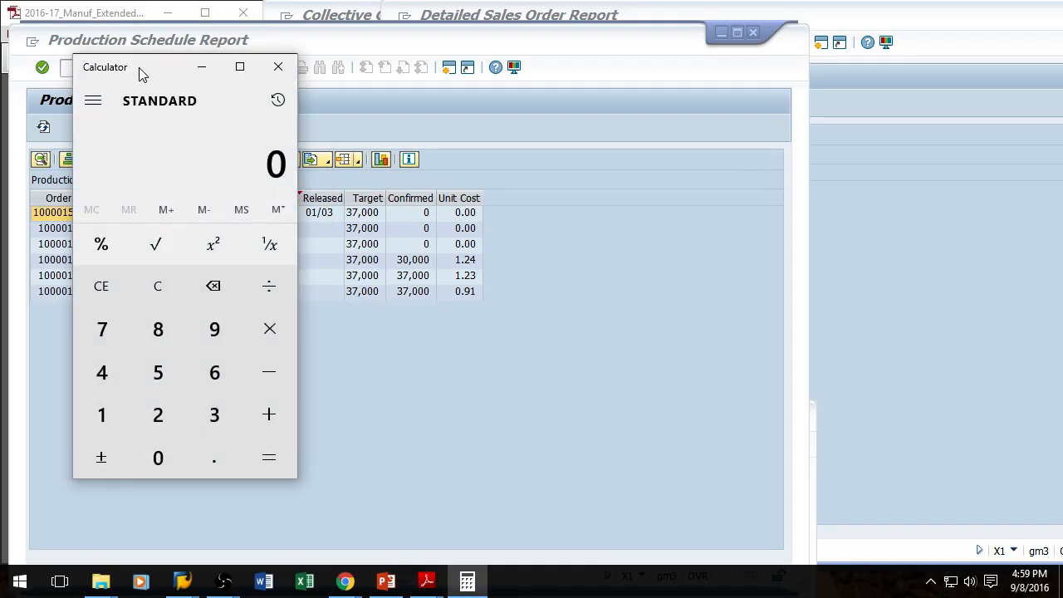
drag(183, 67, 837, 61)
text(300000)
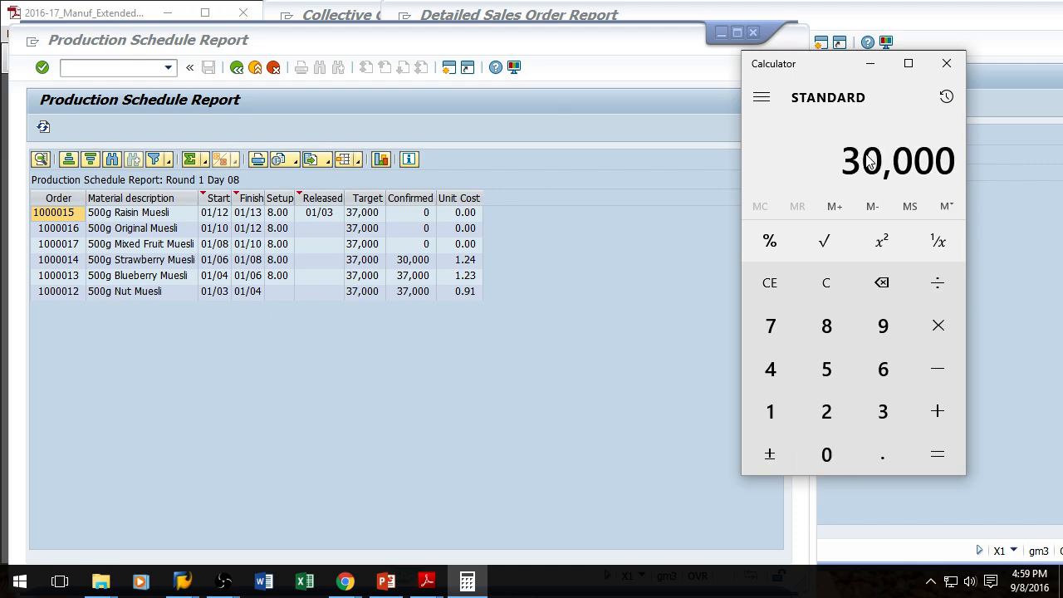
click(723, 32)
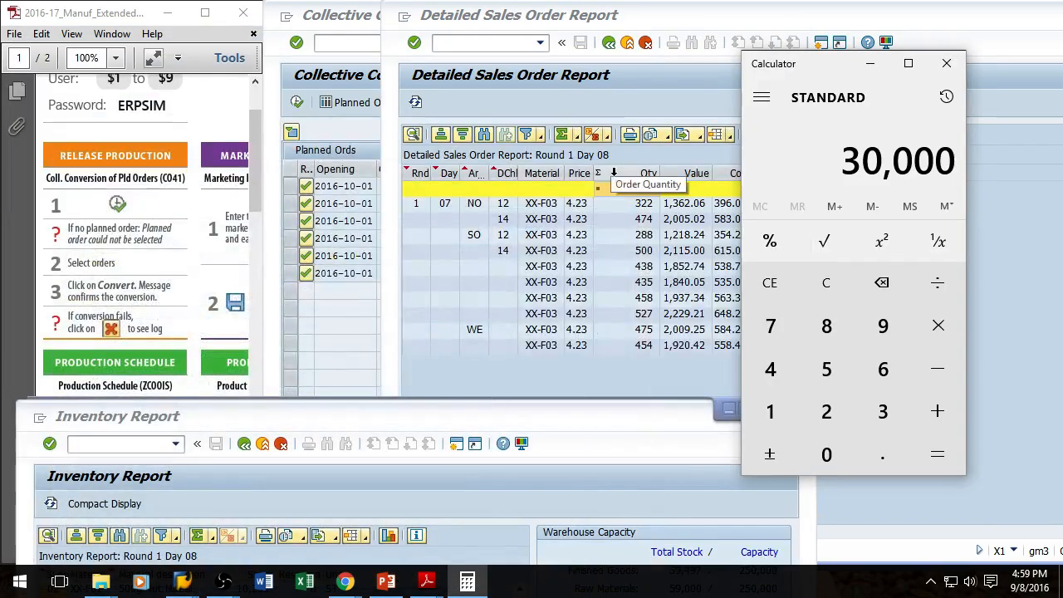
text(-4371)
key(Return)
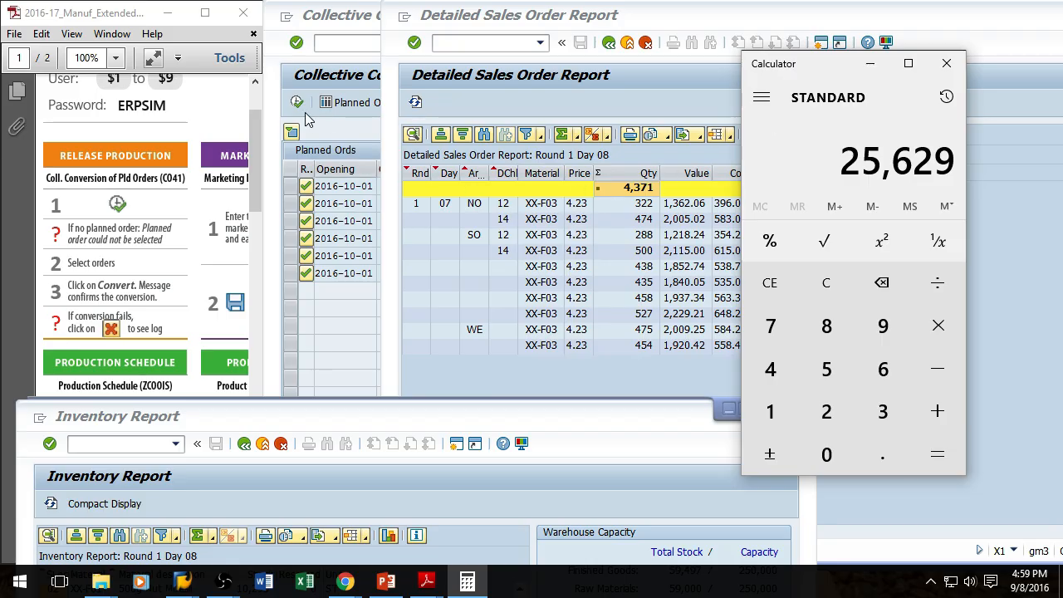
Step: Compare the 500g Strawberry Muesli stock in the Inventory Report with the calculated result
click(310, 421)
drag(391, 397, 374, 84)
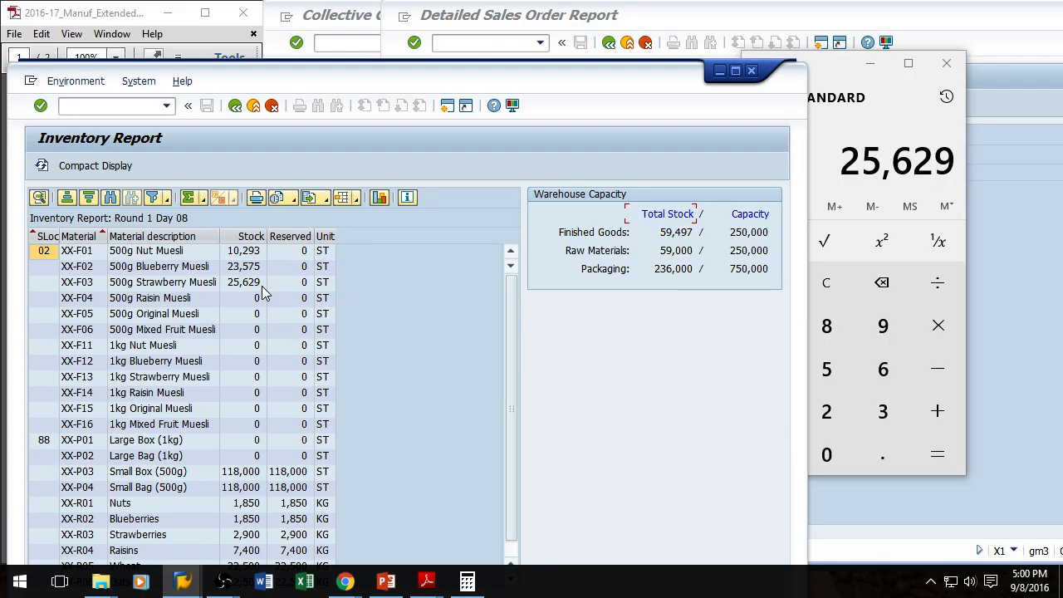
drag(458, 82, 436, 391)
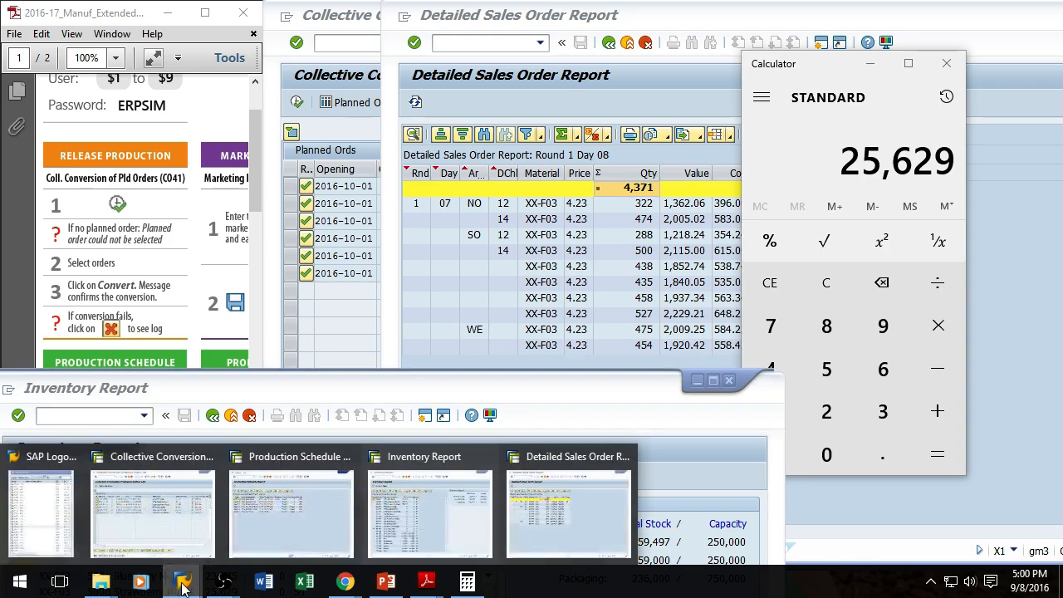
click(286, 509)
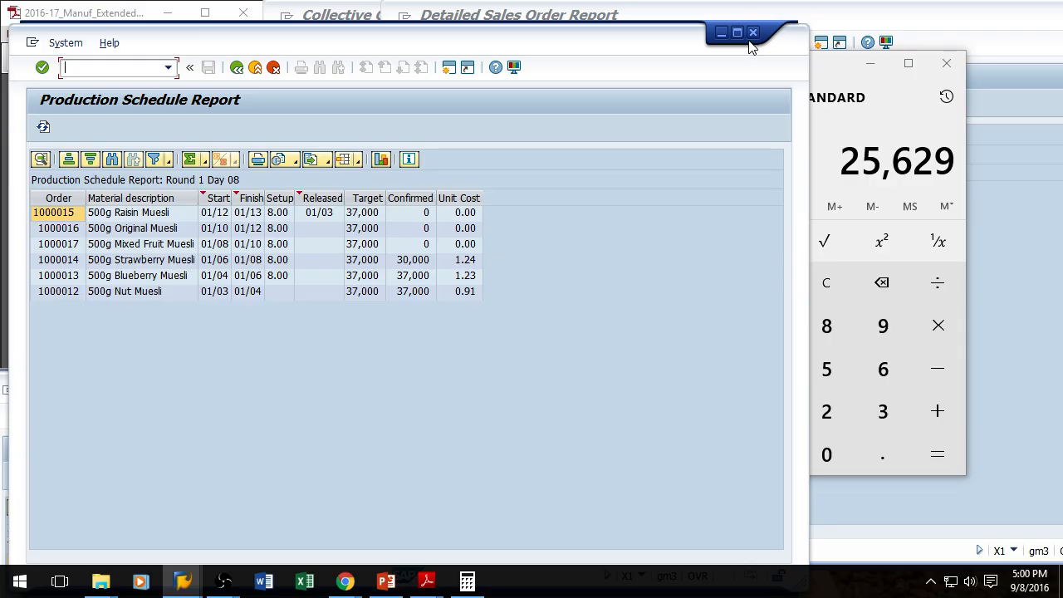
drag(522, 55, 639, 47)
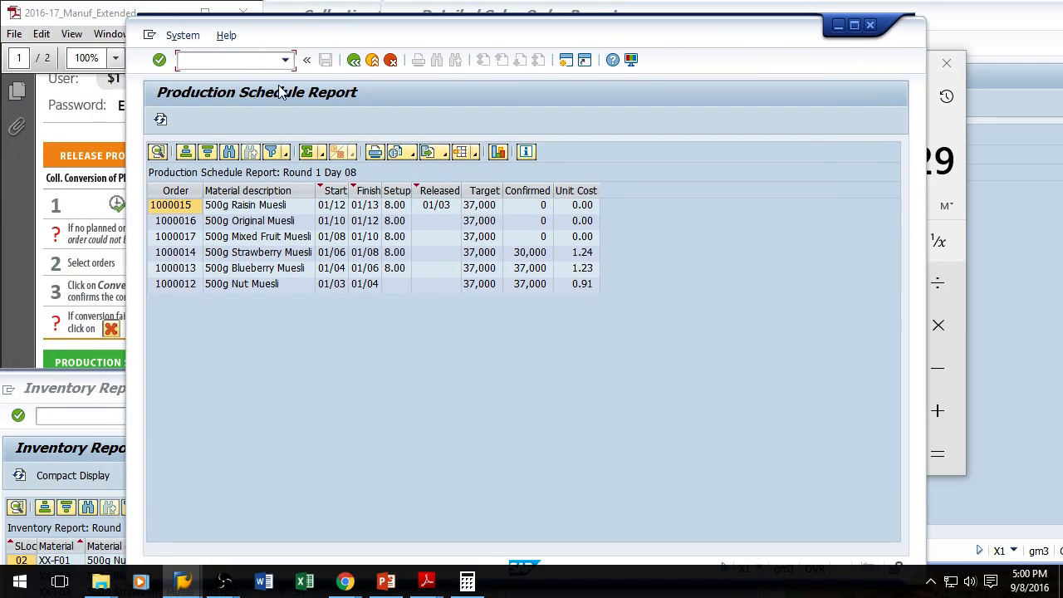
drag(573, 28, 489, 140)
click(346, 23)
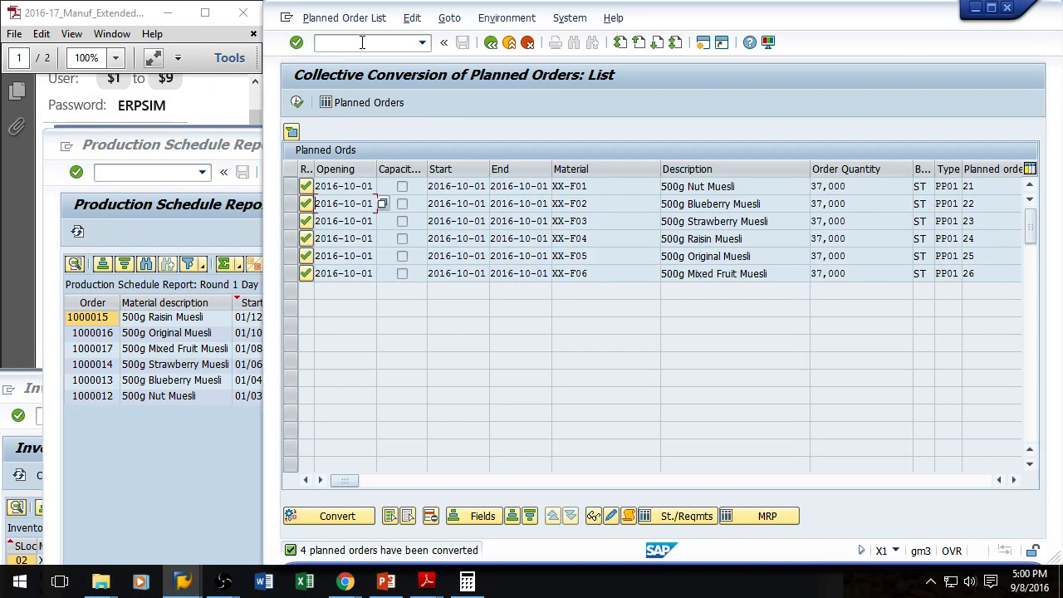
Step: Run MRP with transaction MD01
text(/nmd01)
key(Return)
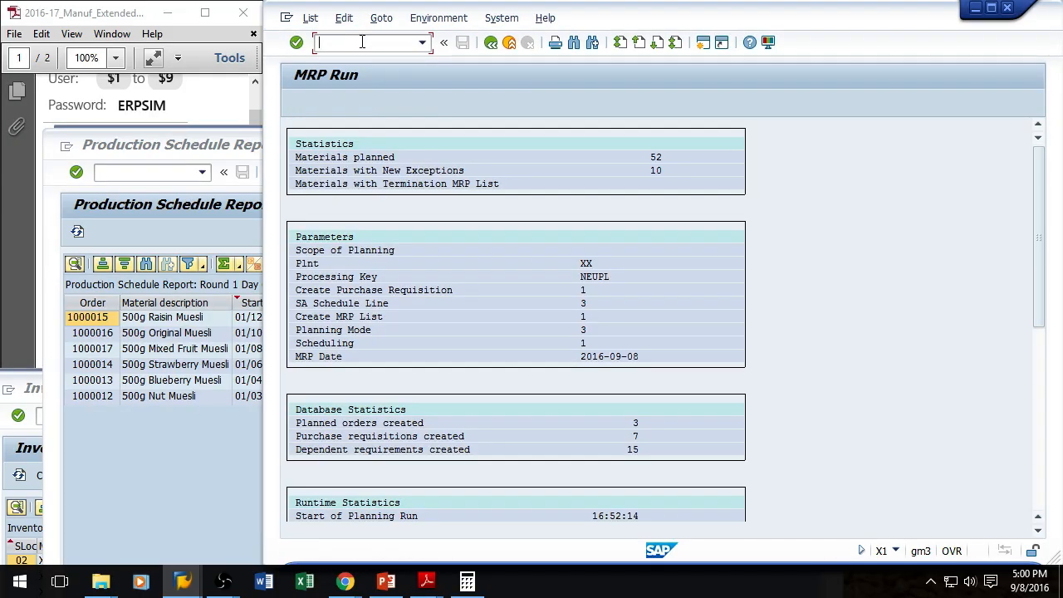
Step: Convert purchase requisitions into purchase orders with transaction ME59N
text(/nme59n)
key(Return)
click(297, 103)
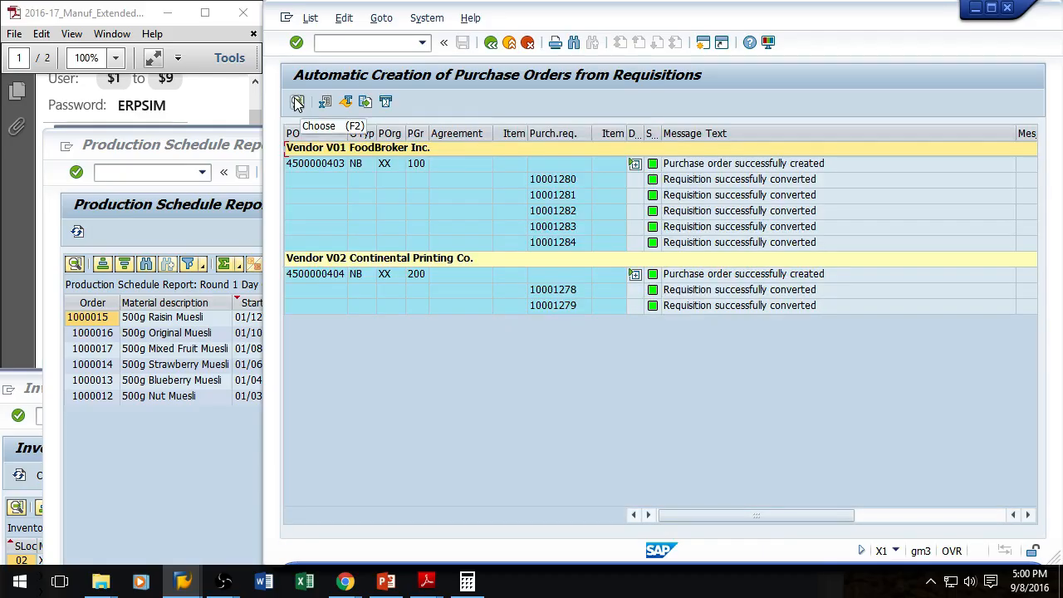
Step: Reopen Collective Conversion of Planned Orders and list the new planned orders
click(375, 42)
text(/)
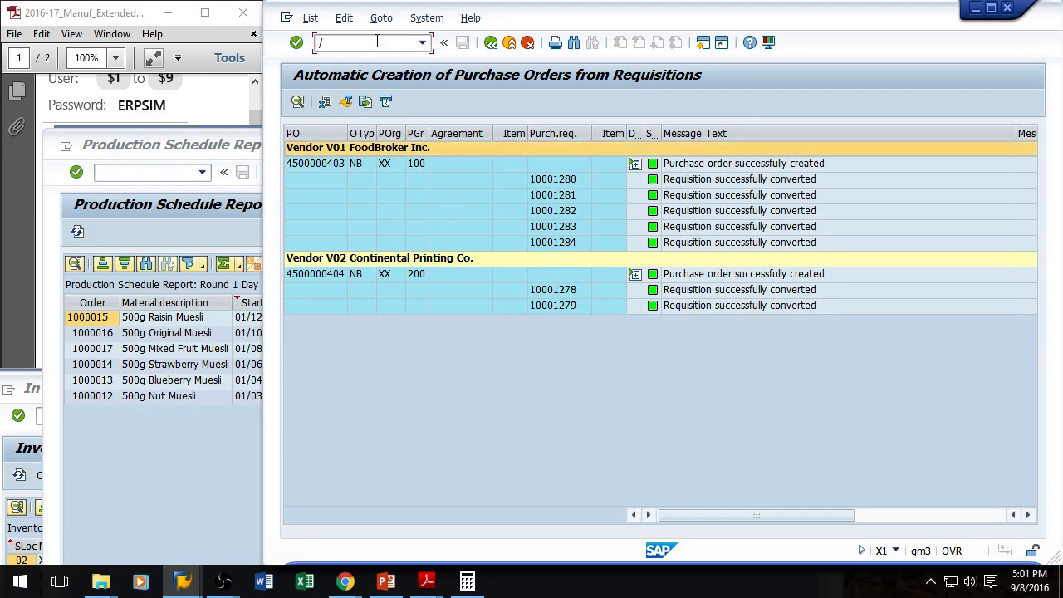
text(nme2n)
key(Return)
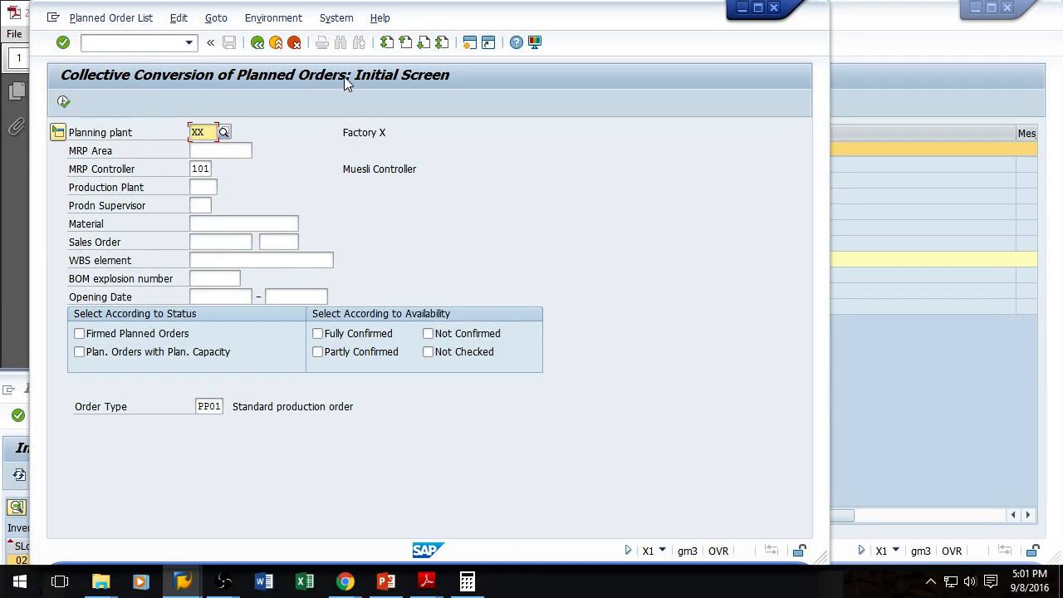
click(65, 102)
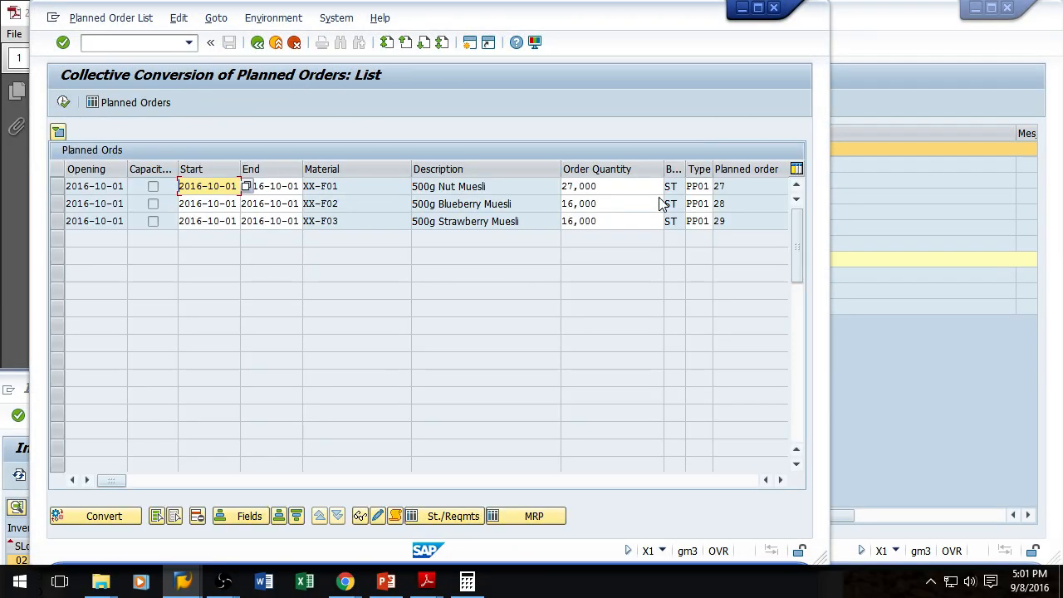
drag(611, 25, 212, 54)
click(977, 8)
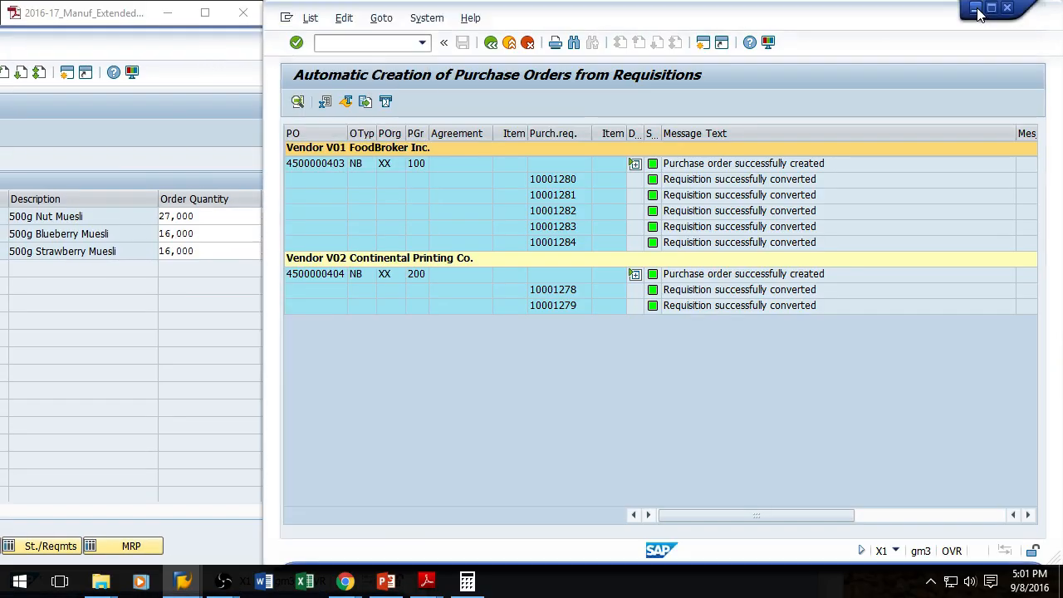
drag(823, 69, 848, 36)
click(561, 156)
drag(565, 149, 558, 161)
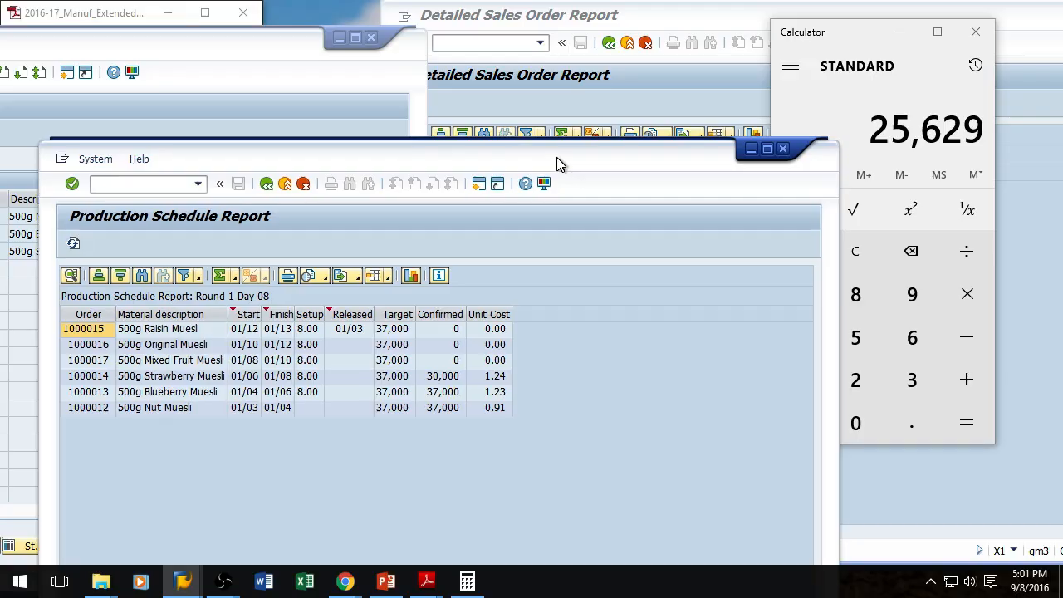
click(619, 12)
click(642, 190)
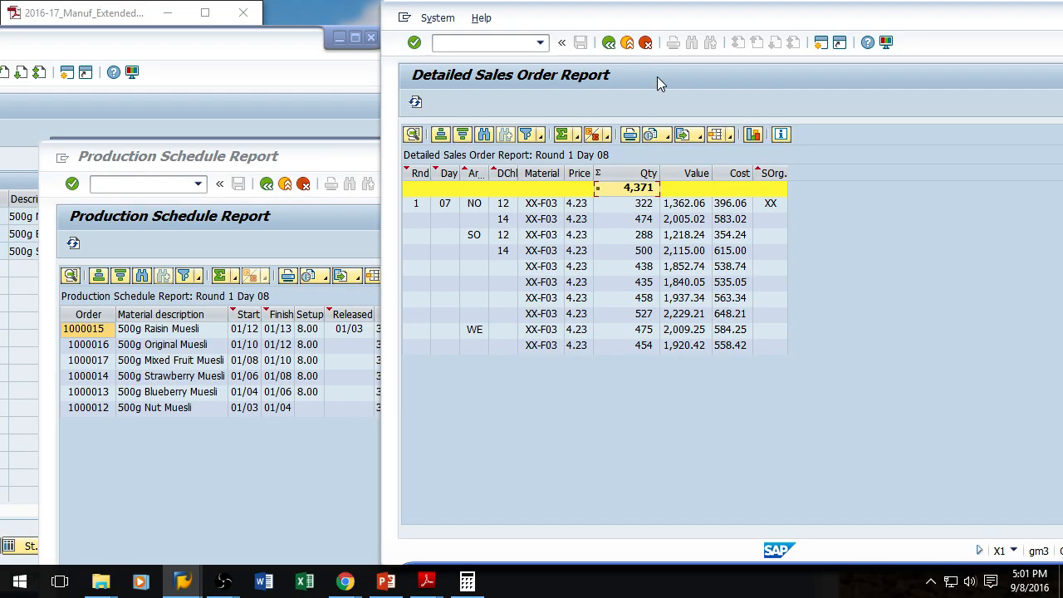
drag(640, 20, 781, 38)
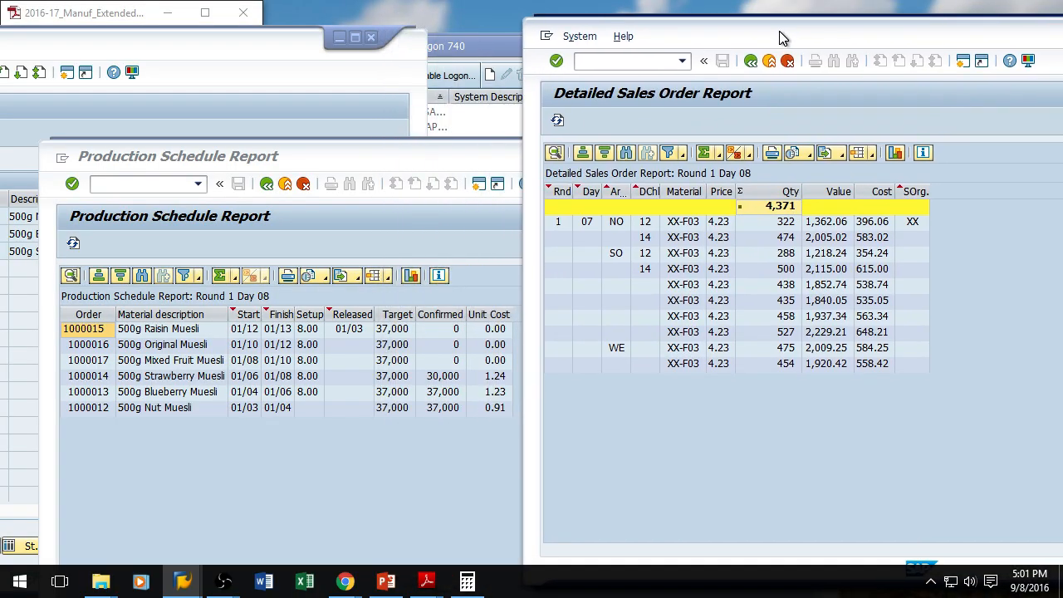
click(234, 46)
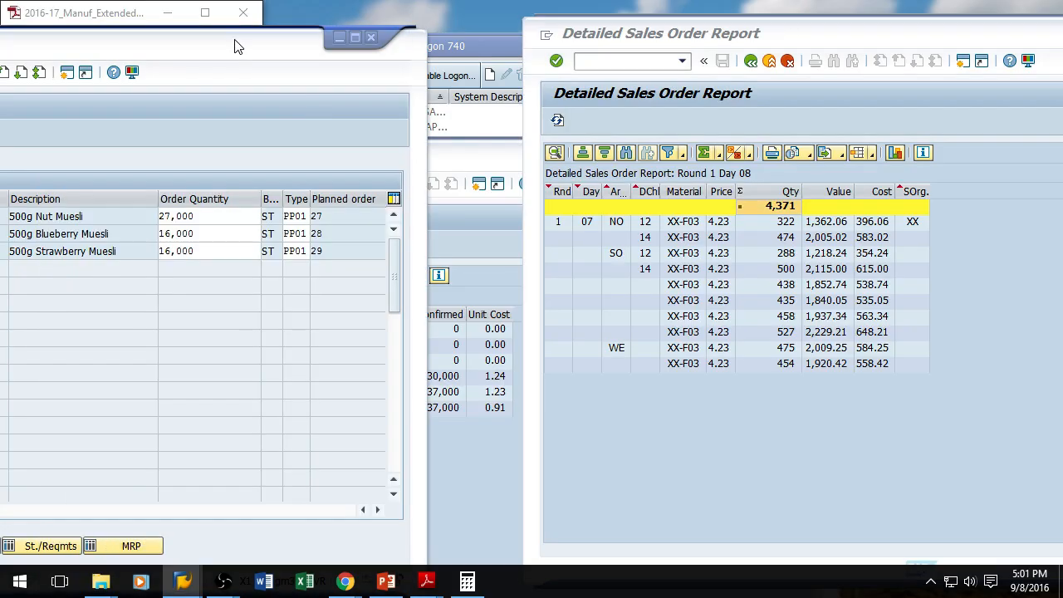
drag(196, 50, 291, 63)
drag(377, 63, 634, 43)
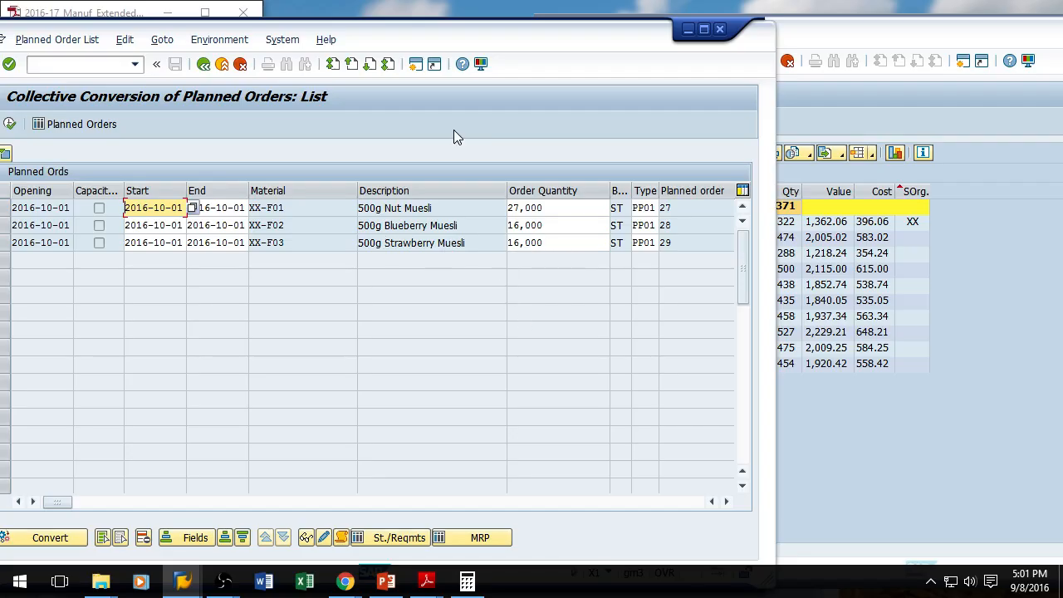
drag(415, 37, 471, 25)
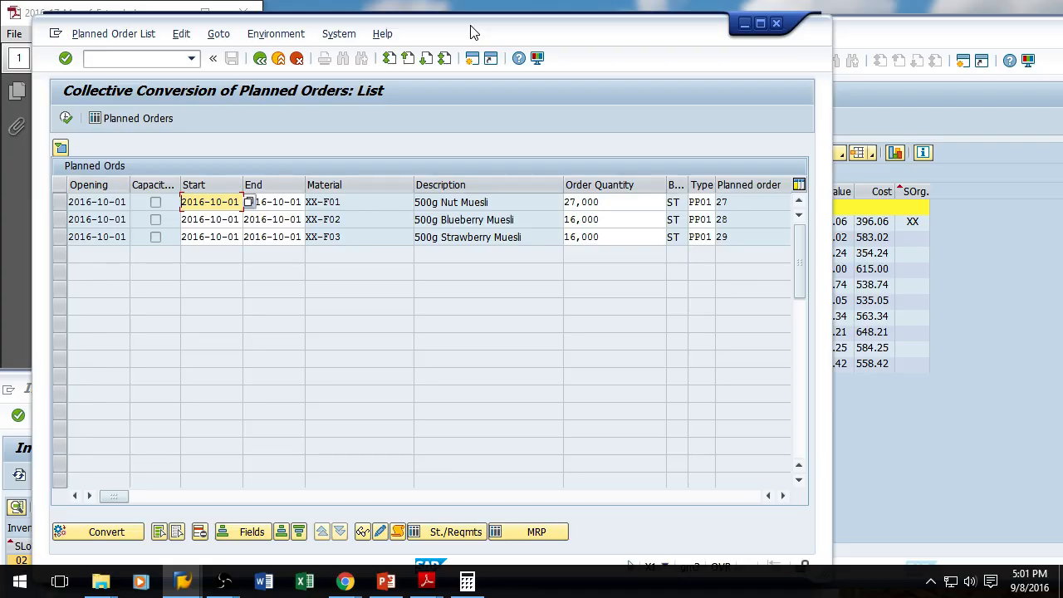
Step: Compare the planned order list with the Detailed Sales Order Report and the Production Schedule Report
click(924, 30)
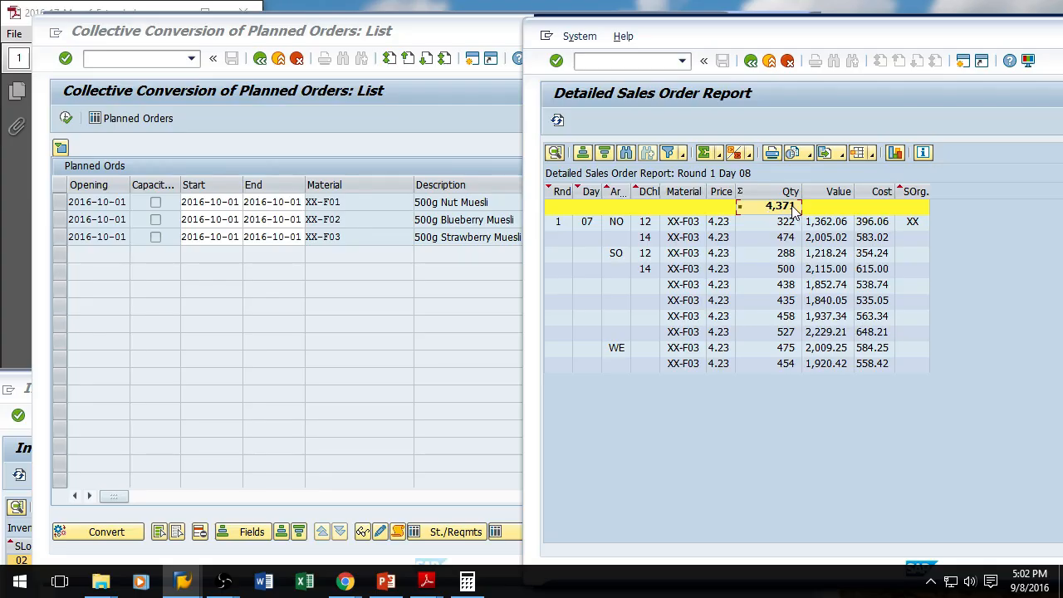
click(431, 30)
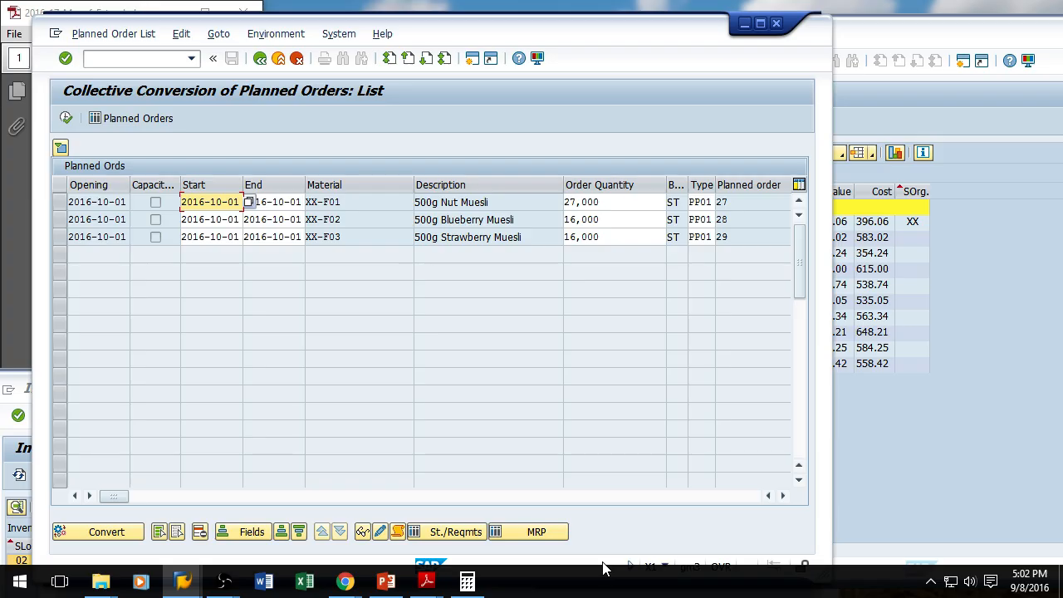
click(783, 496)
drag(783, 496, 784, 496)
drag(434, 496, 92, 512)
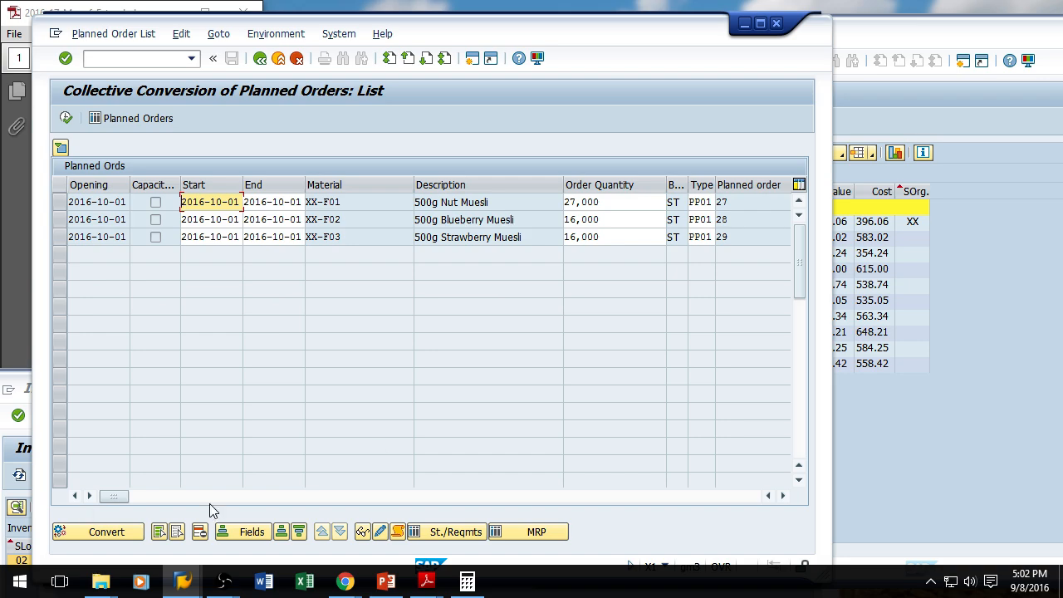
drag(586, 37, 560, 328)
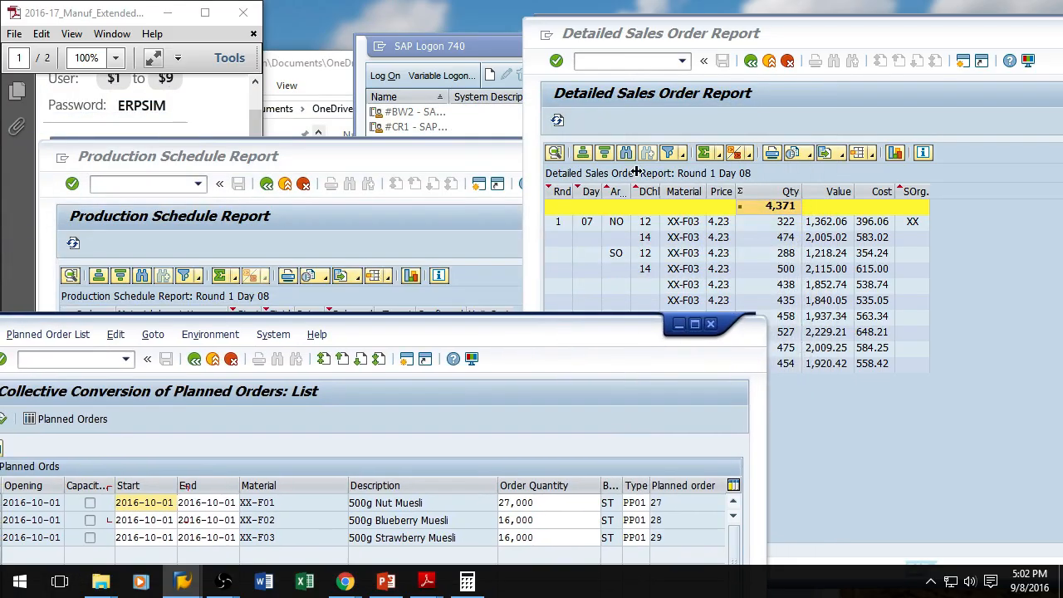
click(910, 33)
drag(929, 31, 658, 33)
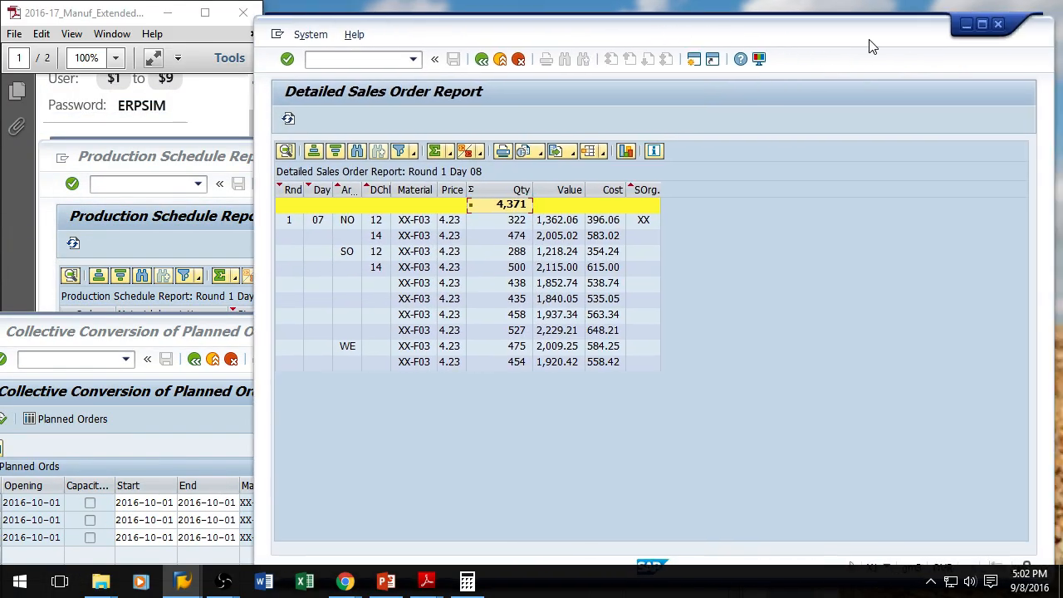
click(971, 28)
click(384, 161)
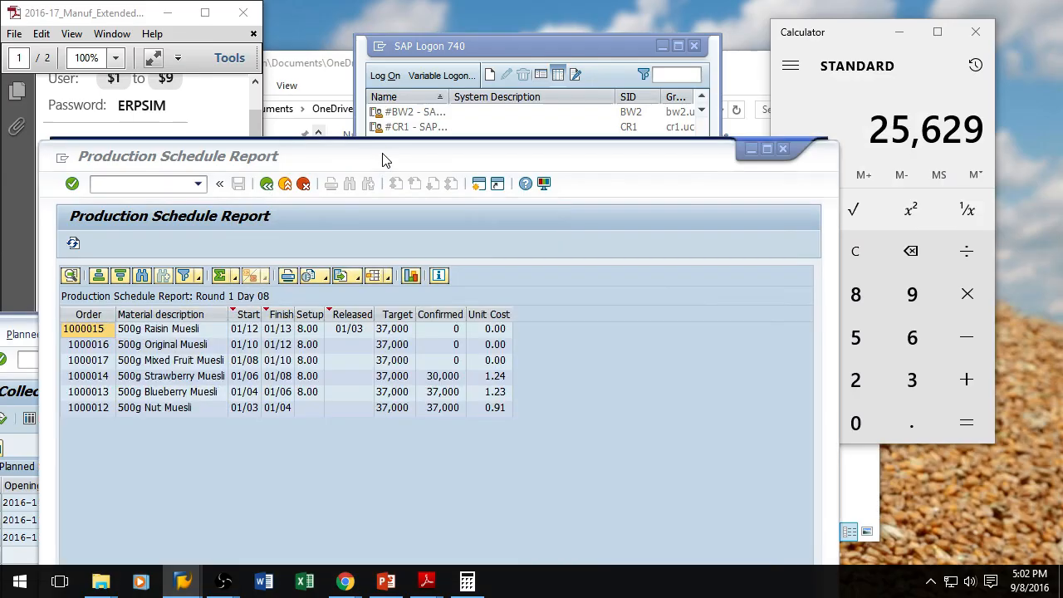
mouse_move(183, 585)
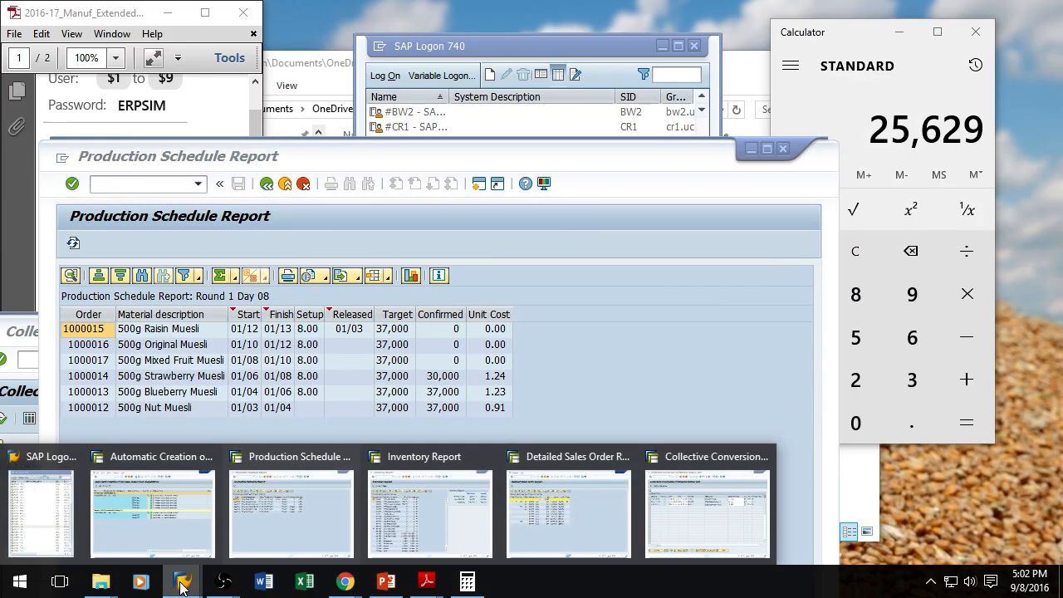
Step: Review finished-goods stock in the Inventory Report alongside the planned order list
click(443, 505)
drag(455, 385, 904, 68)
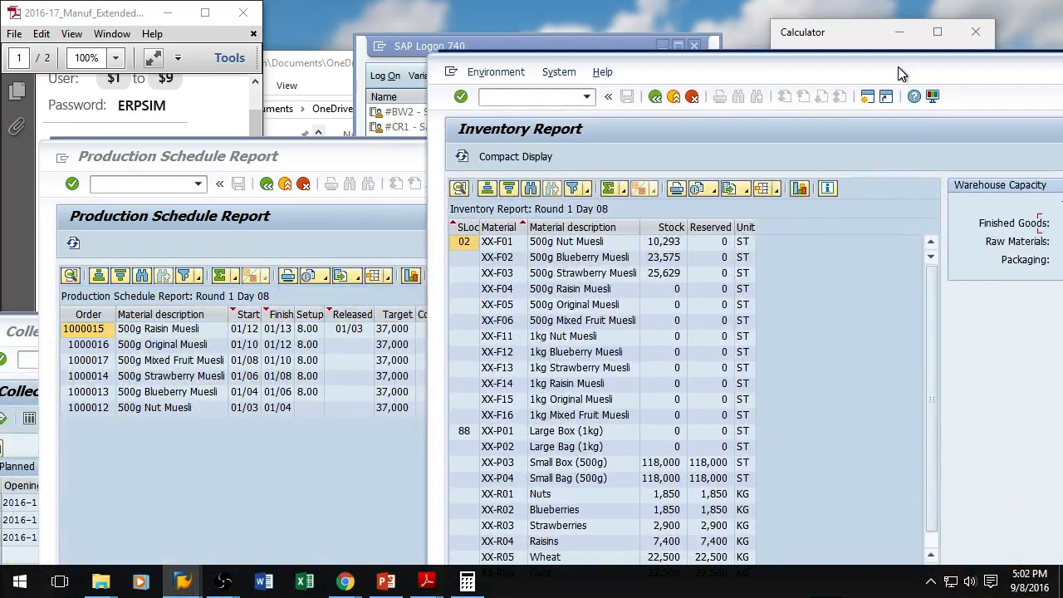
click(464, 157)
drag(696, 64, 880, 18)
click(294, 157)
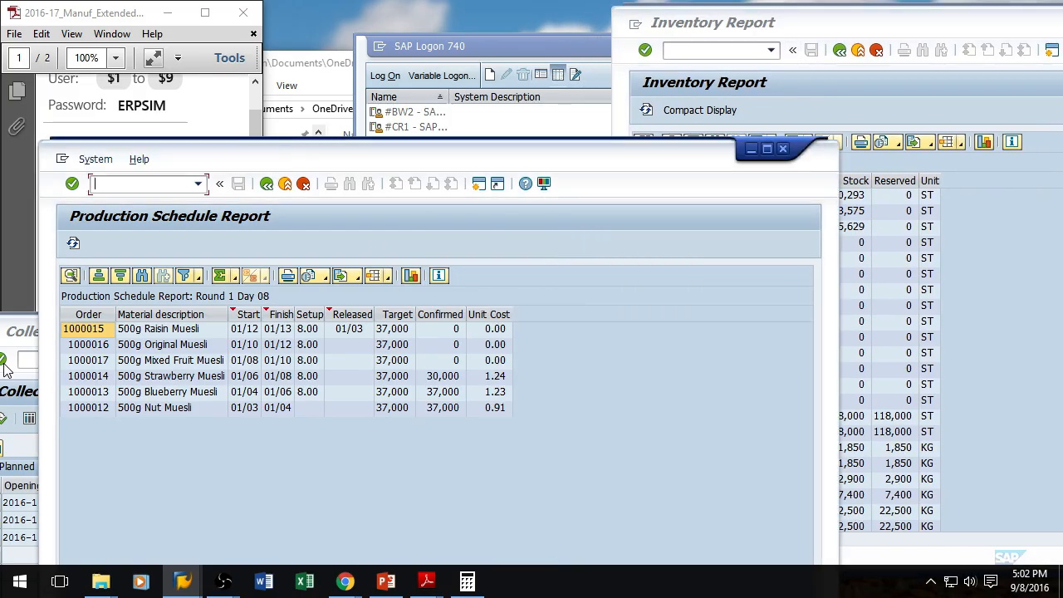
click(20, 326)
drag(448, 327, 287, 59)
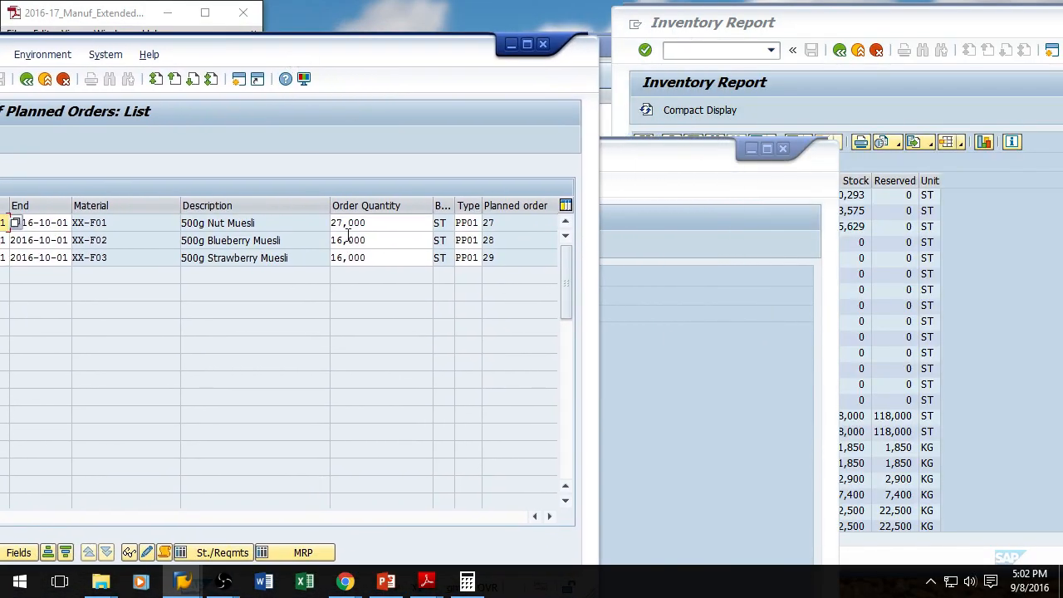
click(897, 23)
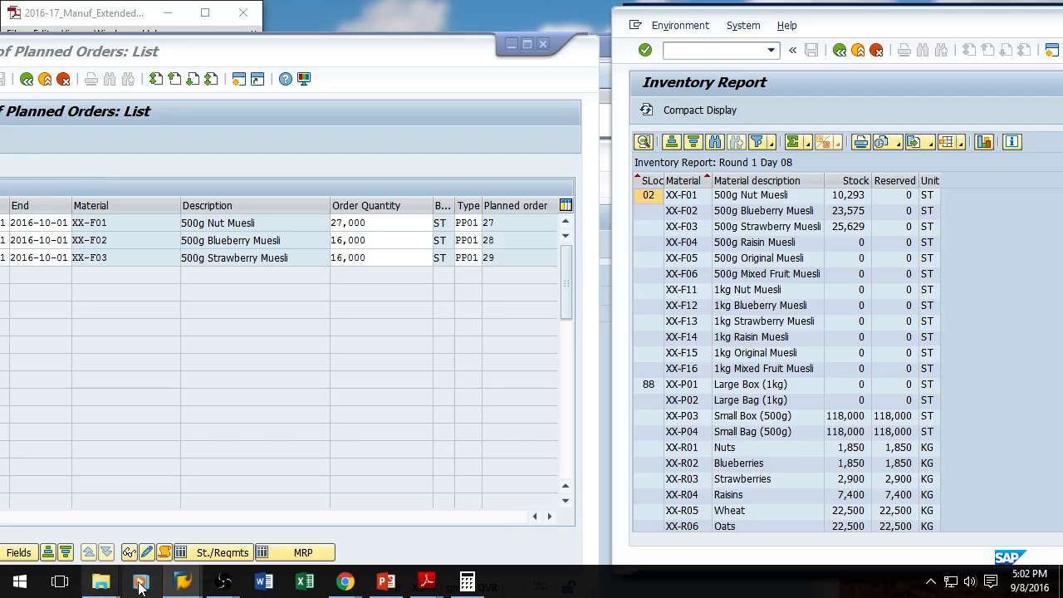
Step: In Calculator, subtract 10293 from 37000, then close the Calculator
click(468, 581)
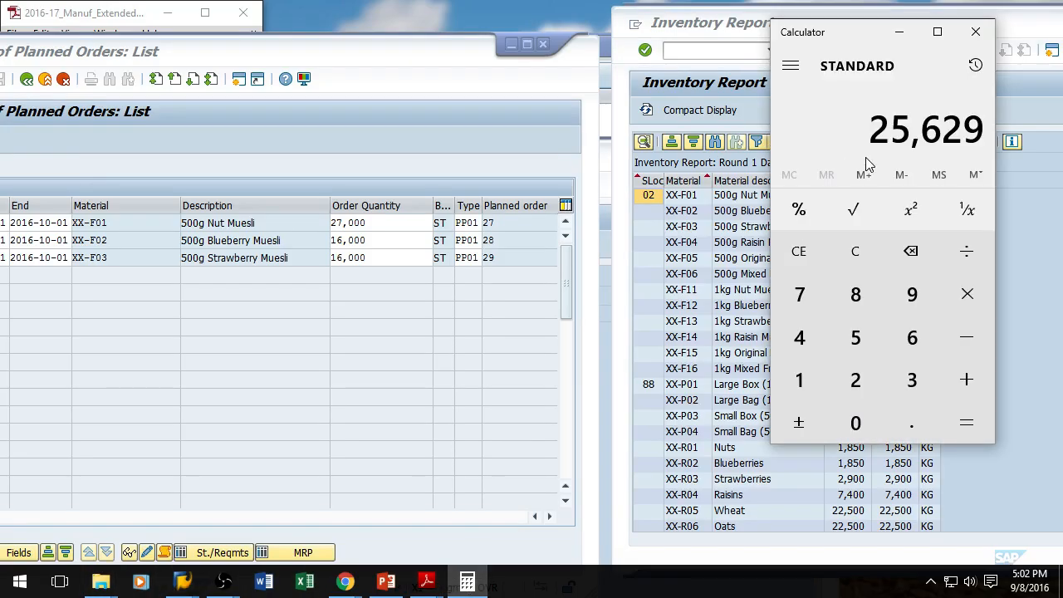
key(Escape)
text(370000)
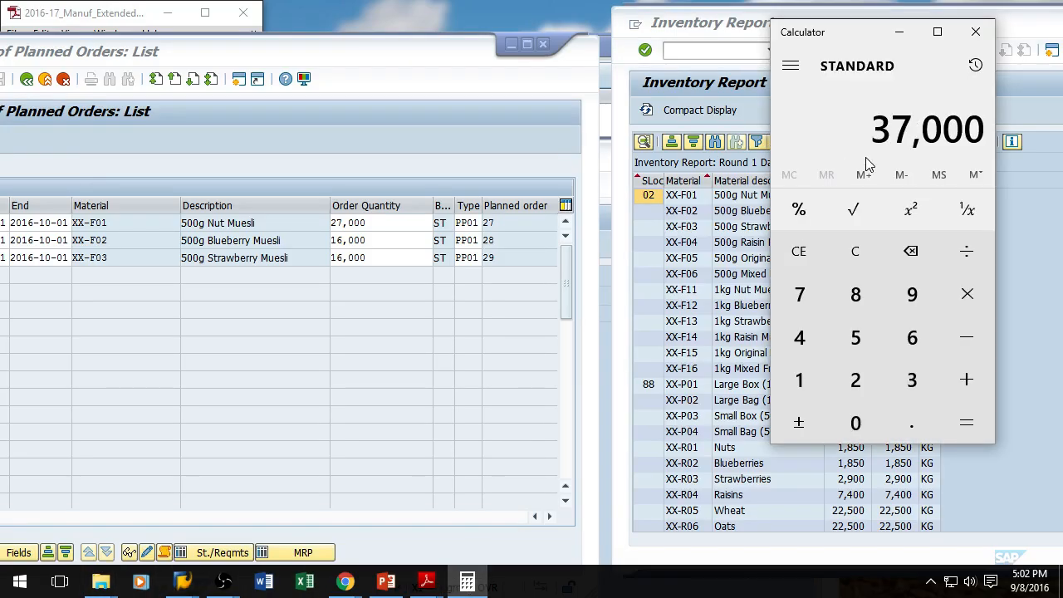
key(minus)
drag(849, 34, 618, 59)
text(10293)
key(Return)
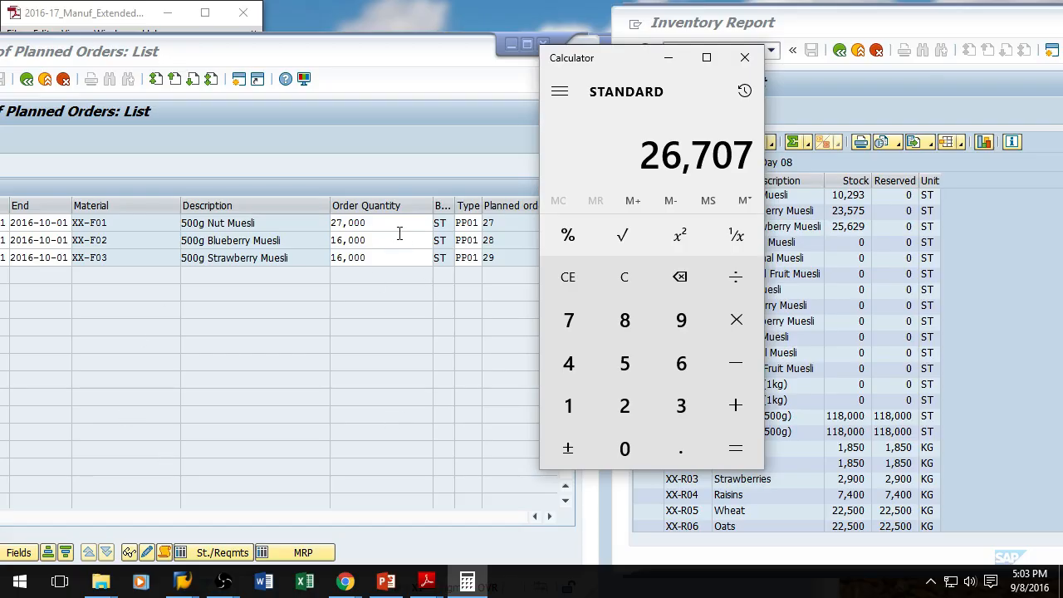
drag(626, 60, 777, 49)
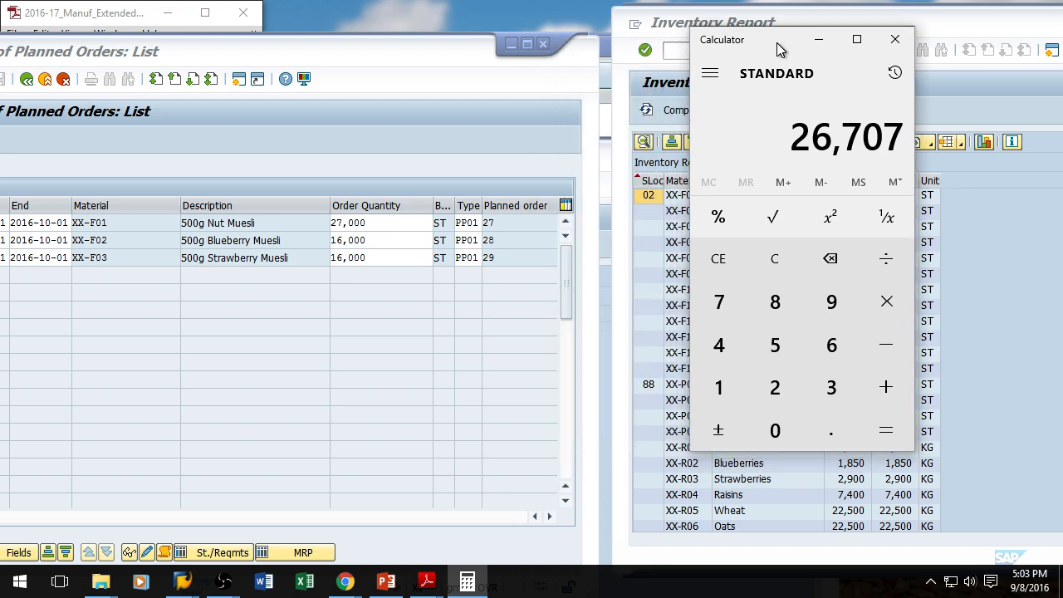
click(894, 43)
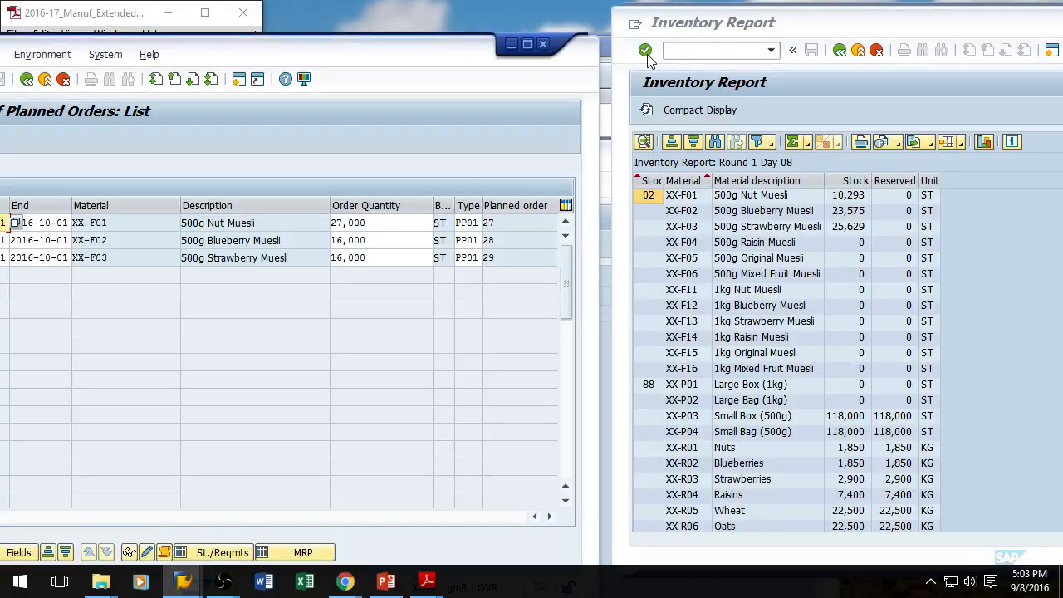
Step: Rearrange the planned order window and scroll the PDF game guide to the purchasing and release production sections
drag(452, 63, 725, 30)
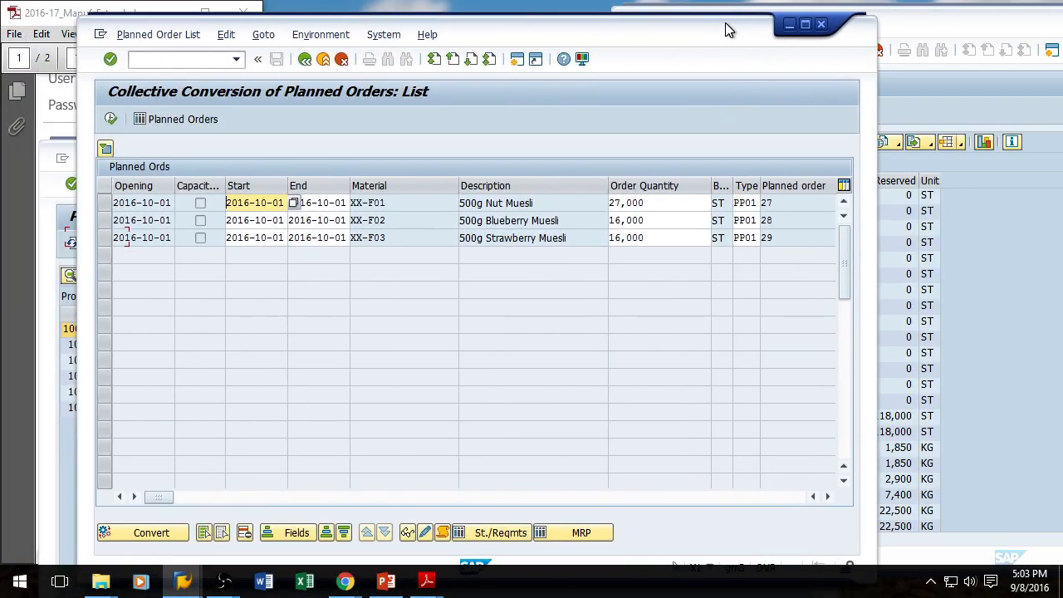
drag(725, 23, 719, 15)
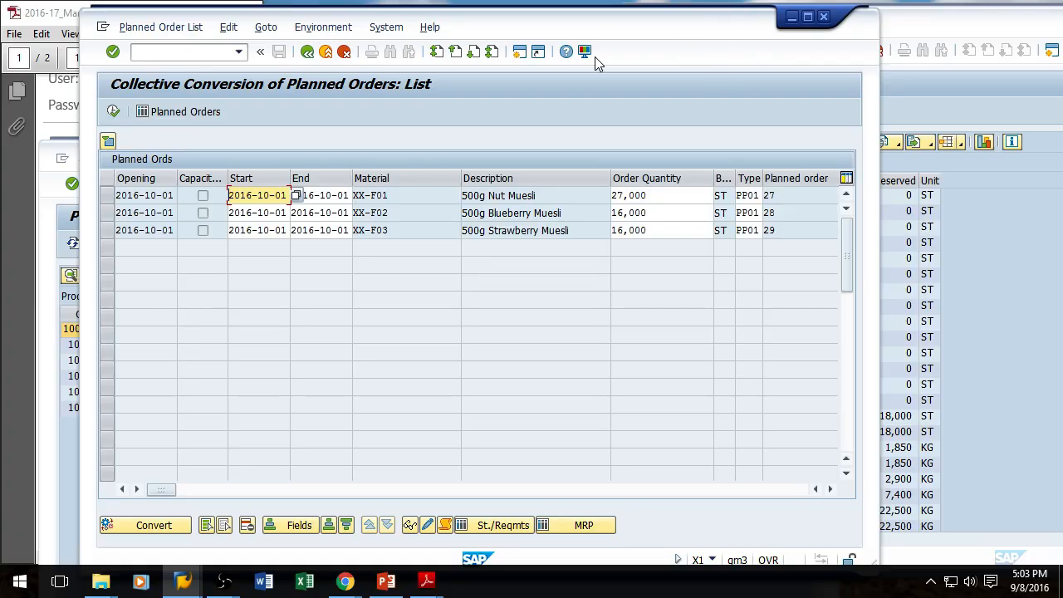
click(210, 51)
drag(510, 28, 739, 29)
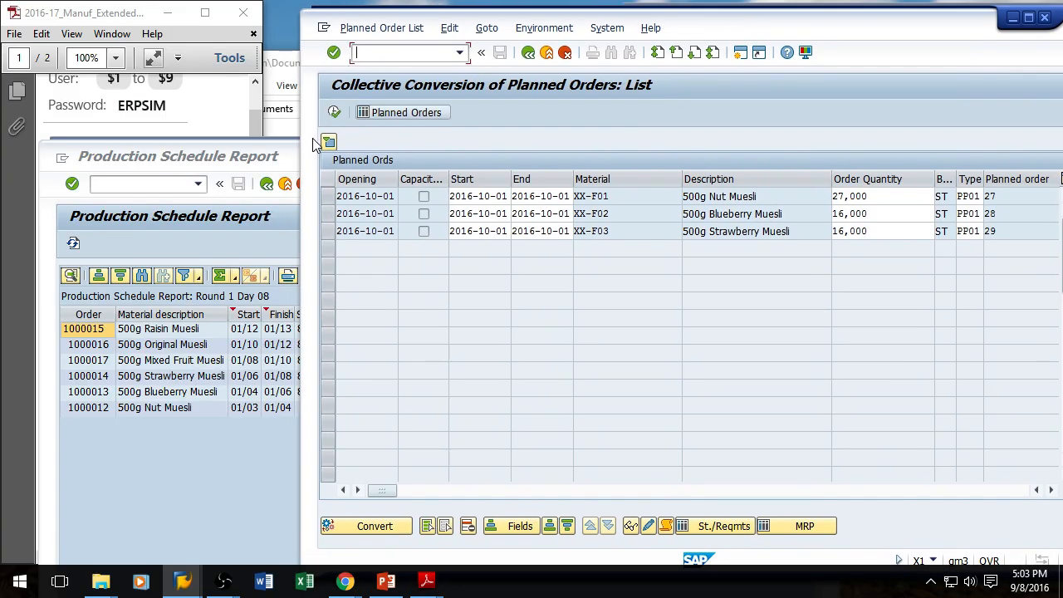
click(285, 157)
click(783, 150)
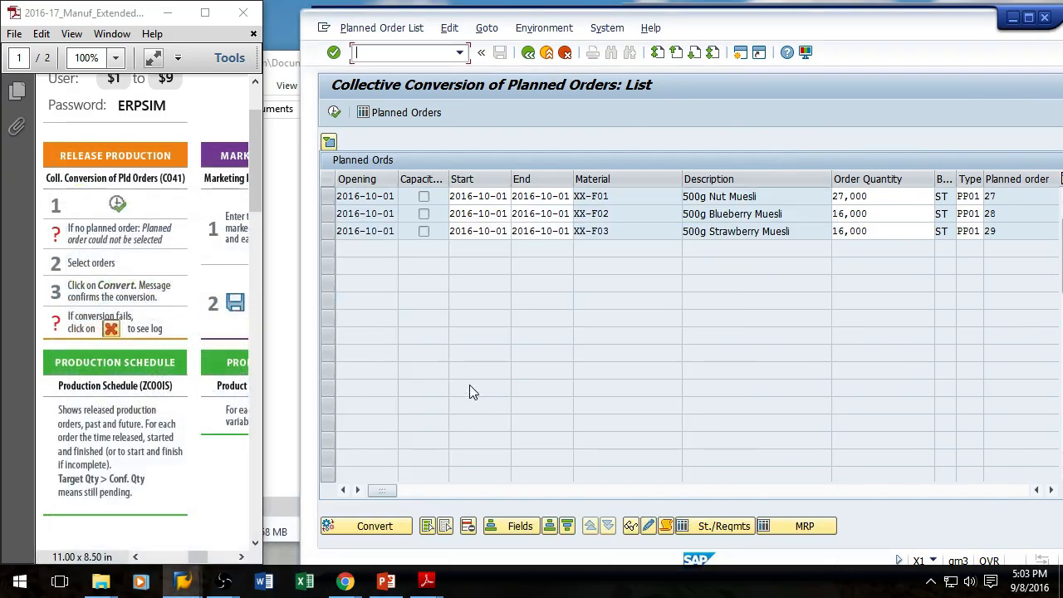
click(135, 557)
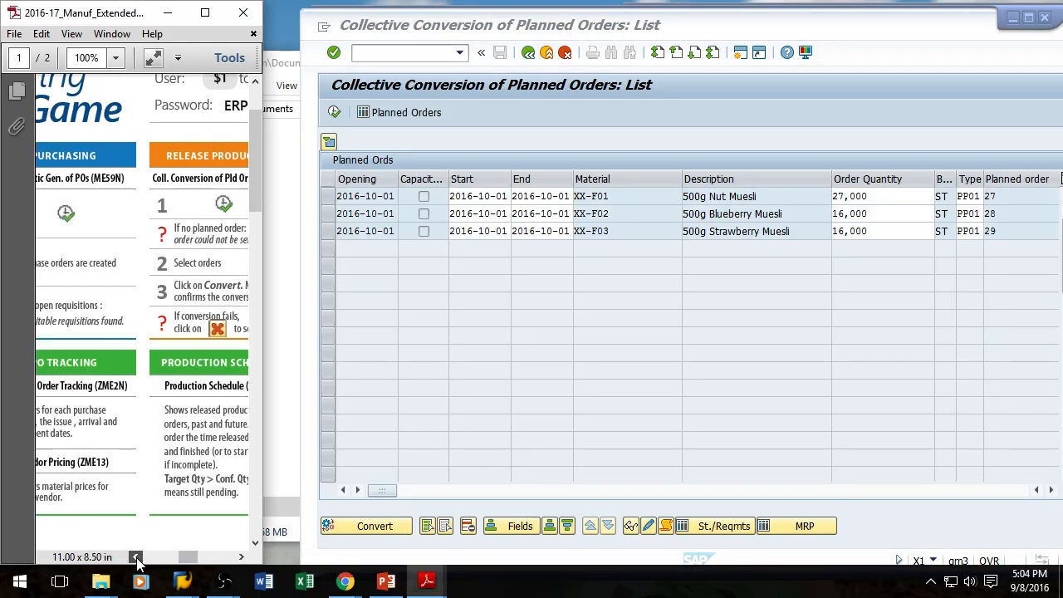
click(136, 559)
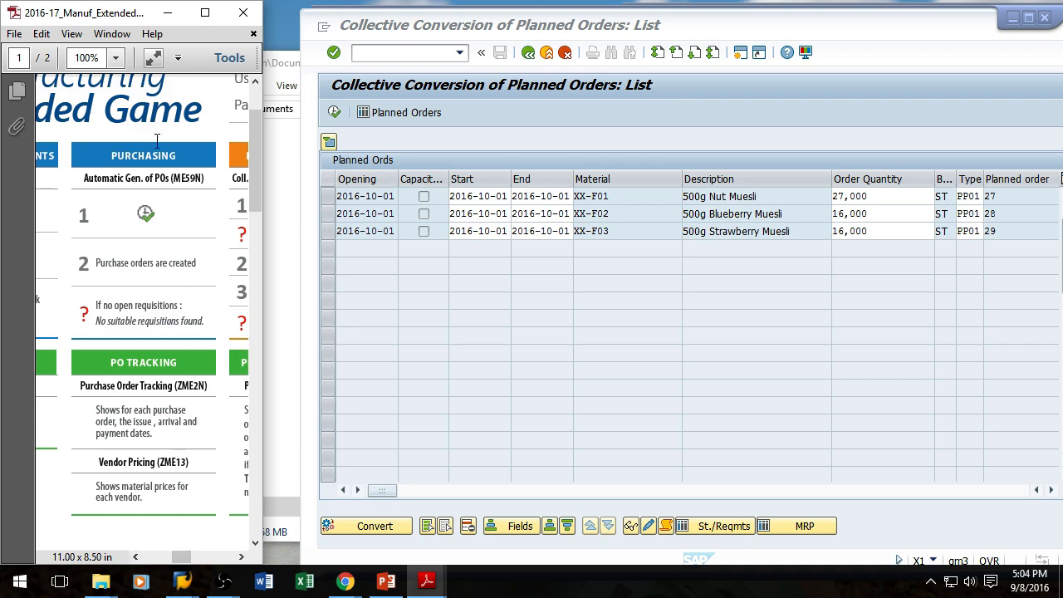
Step: Open Purchase Order Tracking with transaction ZME2N
click(400, 52)
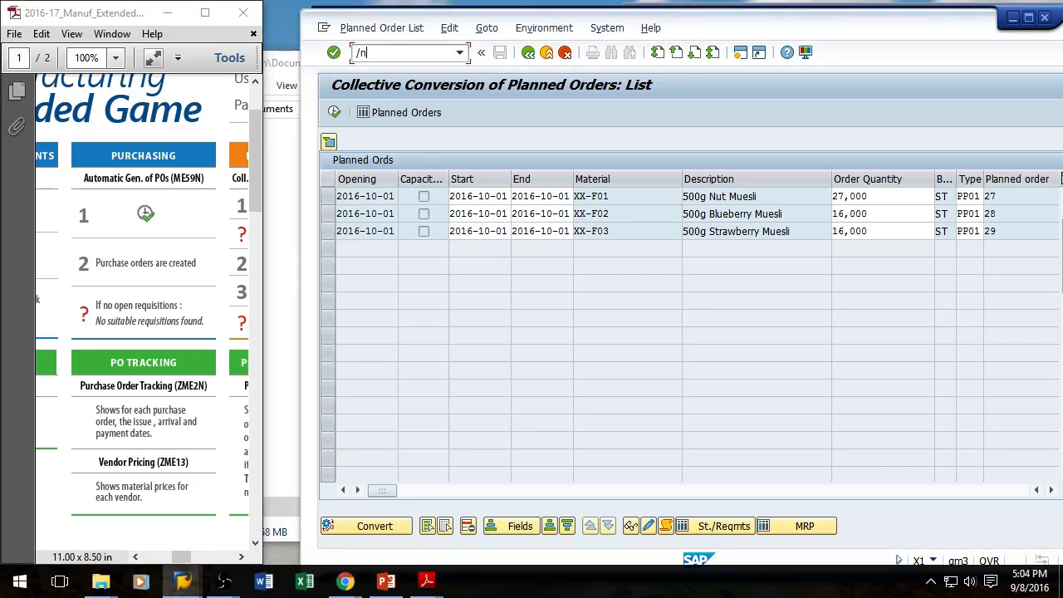
text(/nzme2n)
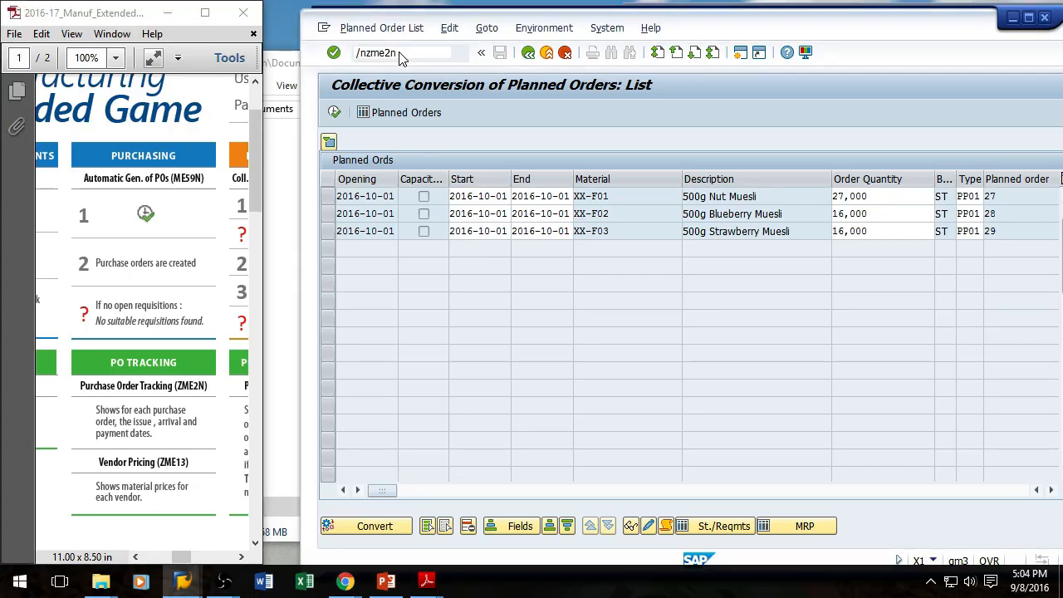
key(Return)
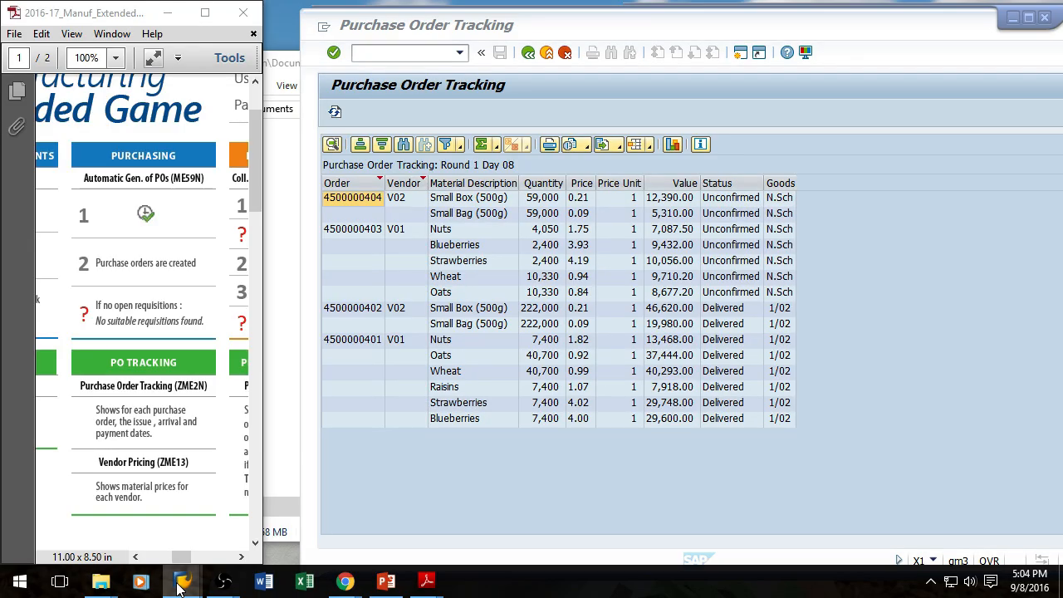
Step: Compare the automatic purchase order creation log with the Purchase Order Tracking report
click(176, 586)
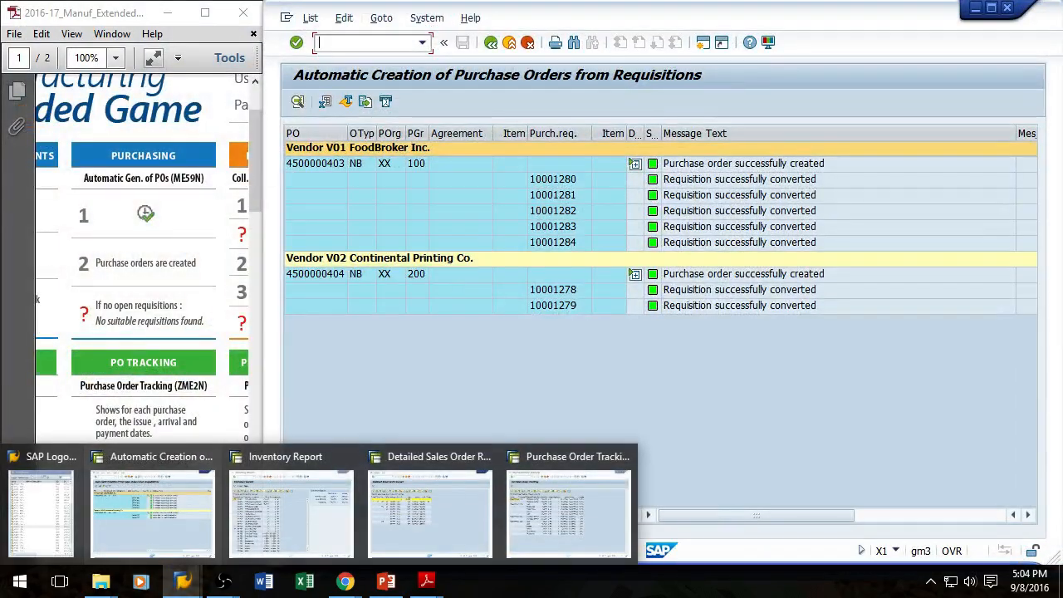
click(152, 513)
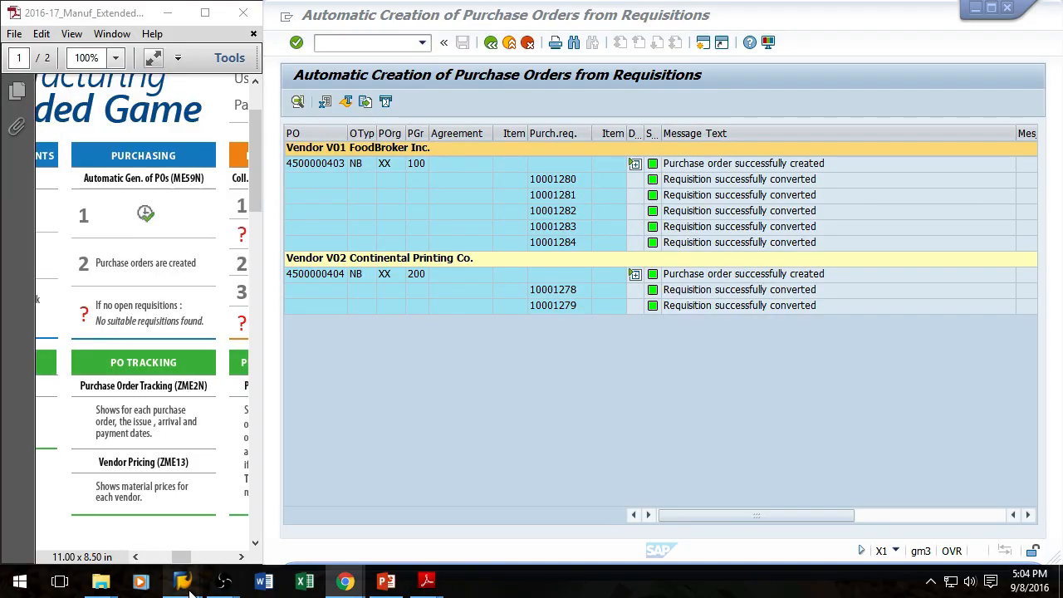
mouse_move(182, 581)
click(540, 517)
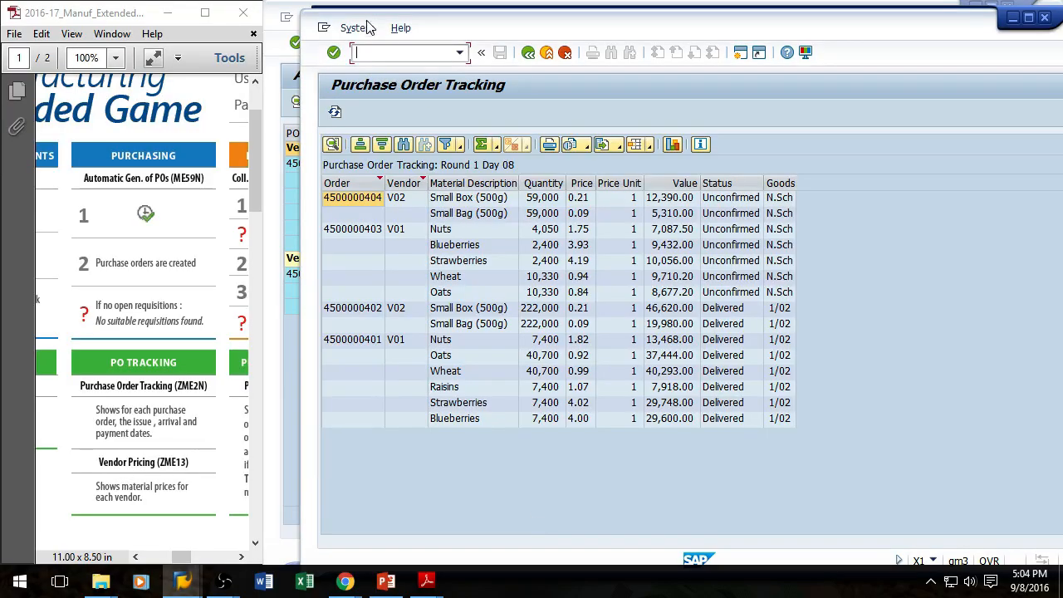
Step: Refresh the Purchase Order Tracking report repeatedly to follow the new orders' status
click(336, 113)
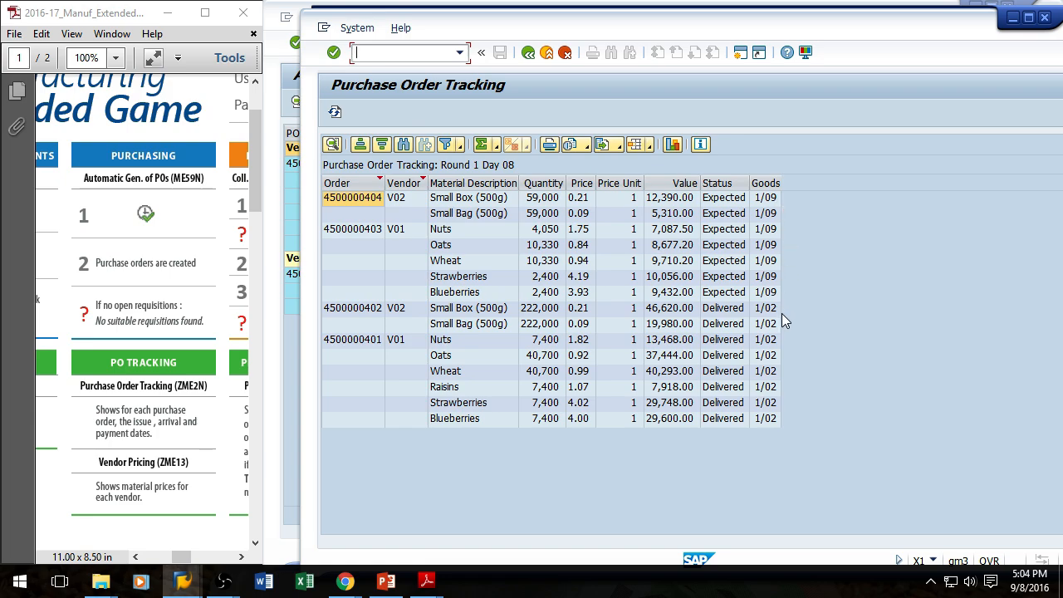
click(335, 112)
click(336, 112)
click(336, 112)
click(336, 113)
click(336, 113)
click(336, 113)
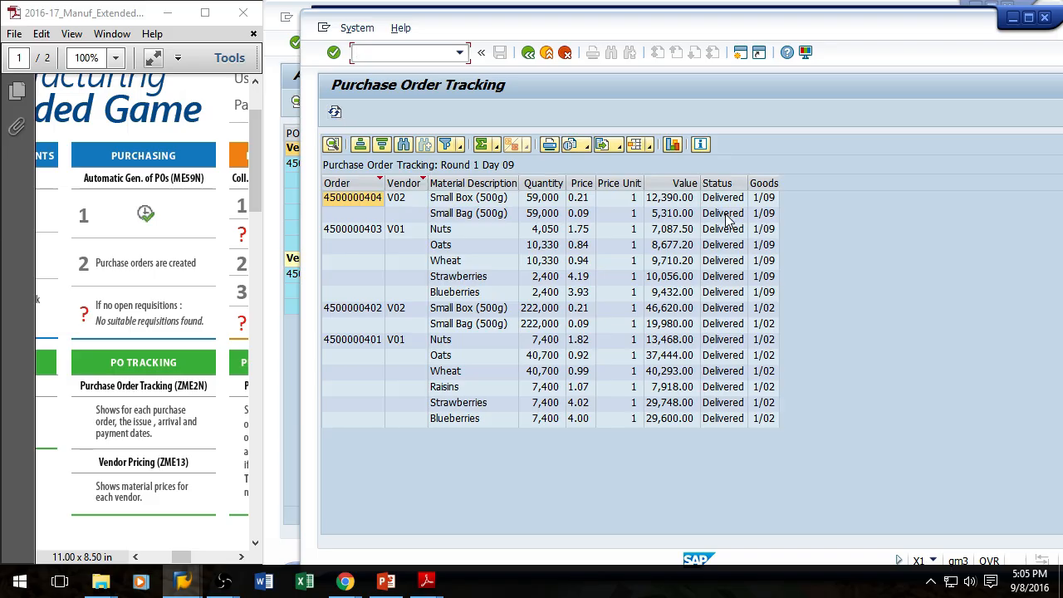
Step: Open Collective Conversion of Planned Orders with transaction CO41
drag(504, 30, 283, 225)
click(346, 41)
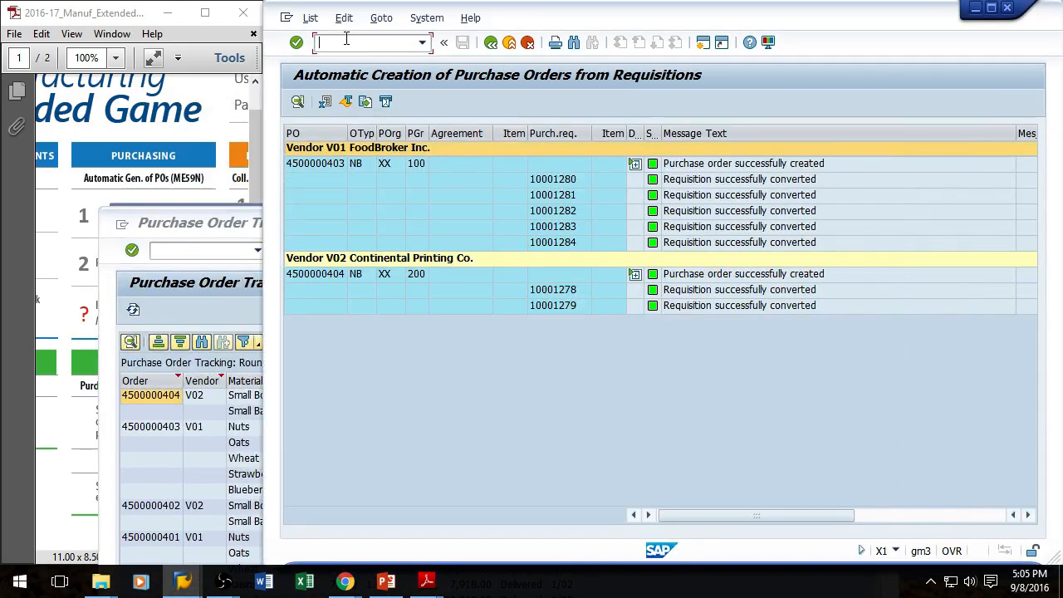
text(/nco41)
key(Return)
Step: Scroll the PDF game guide to the Release Production instructions
click(172, 16)
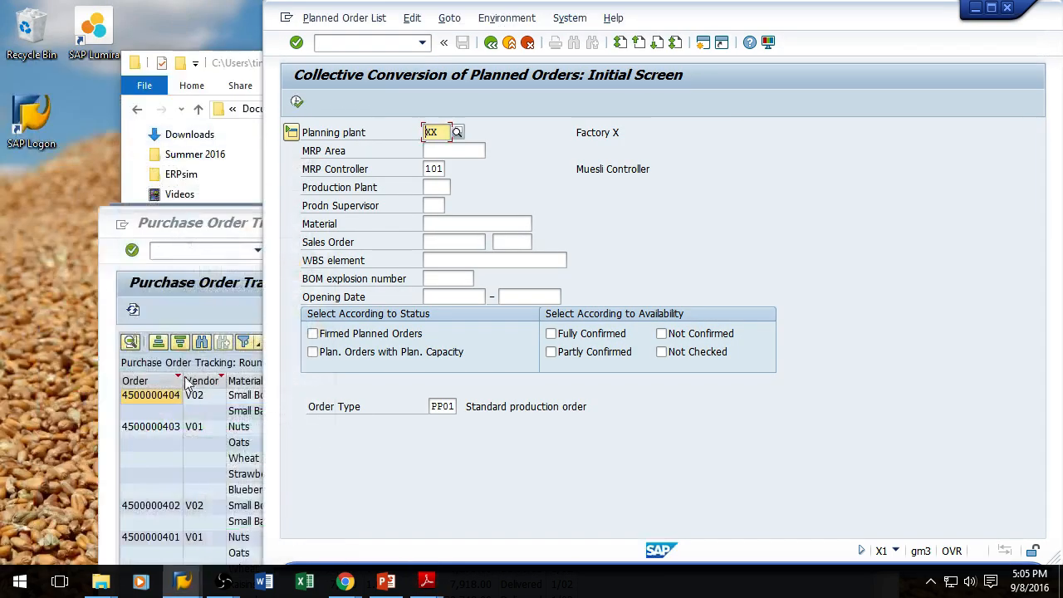
mouse_move(425, 583)
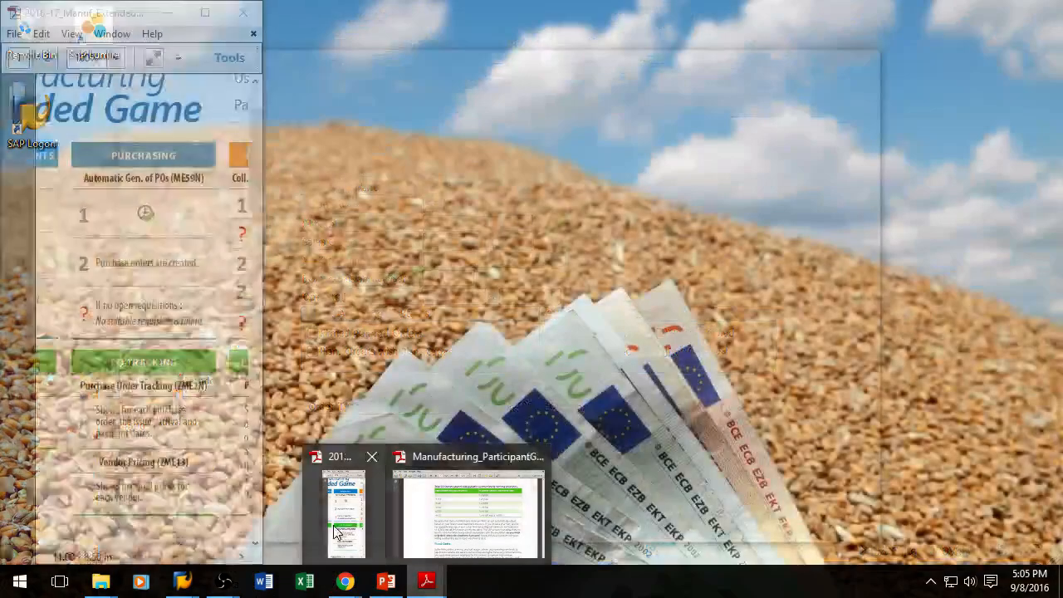
click(334, 521)
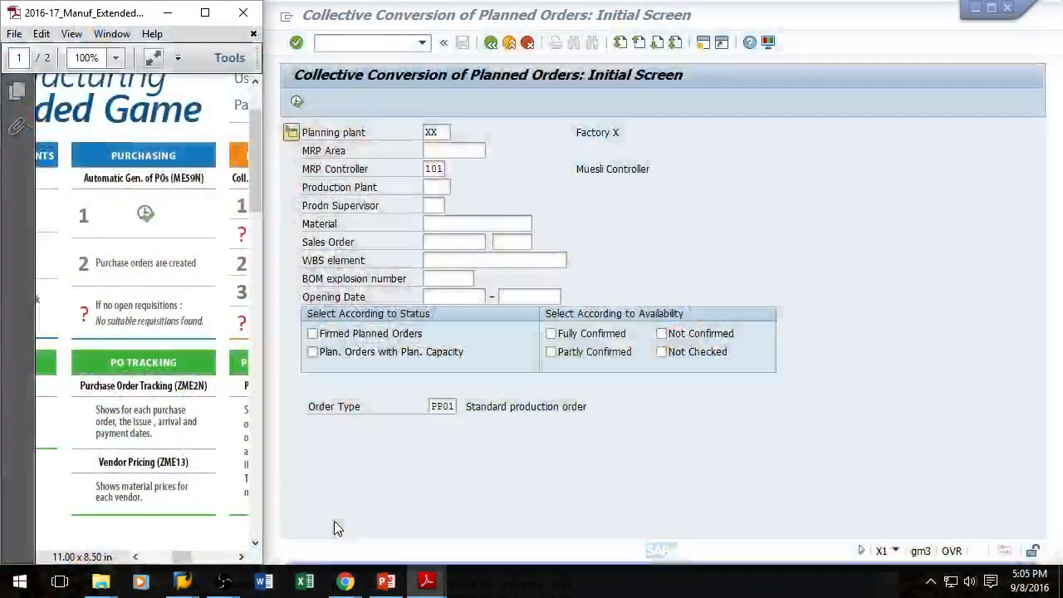
click(242, 557)
click(241, 556)
click(242, 556)
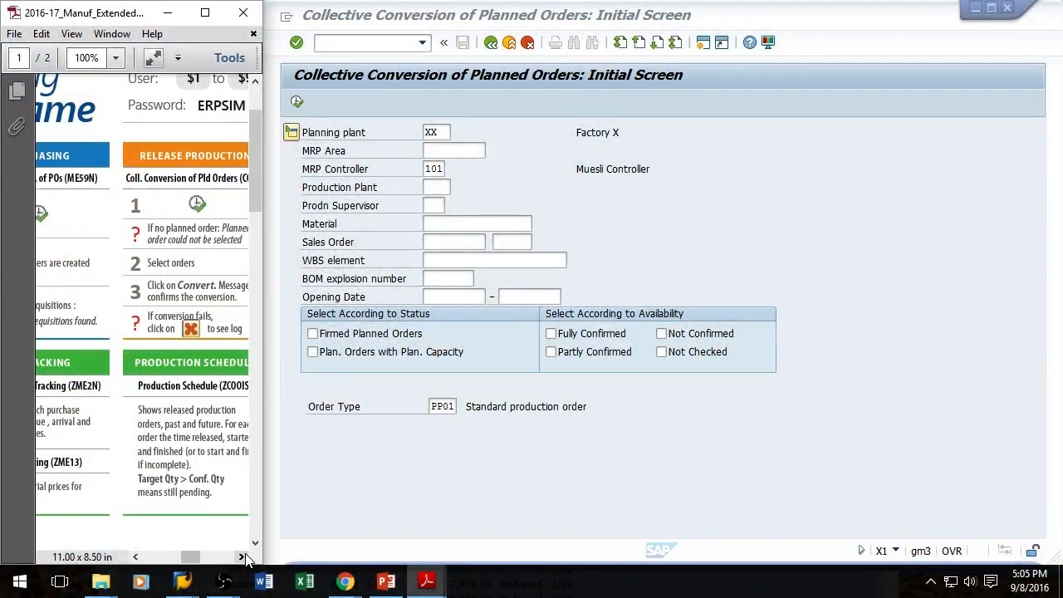
Step: List the planned orders for plant XX and convert all three muesli planned orders into production orders
click(241, 557)
click(242, 557)
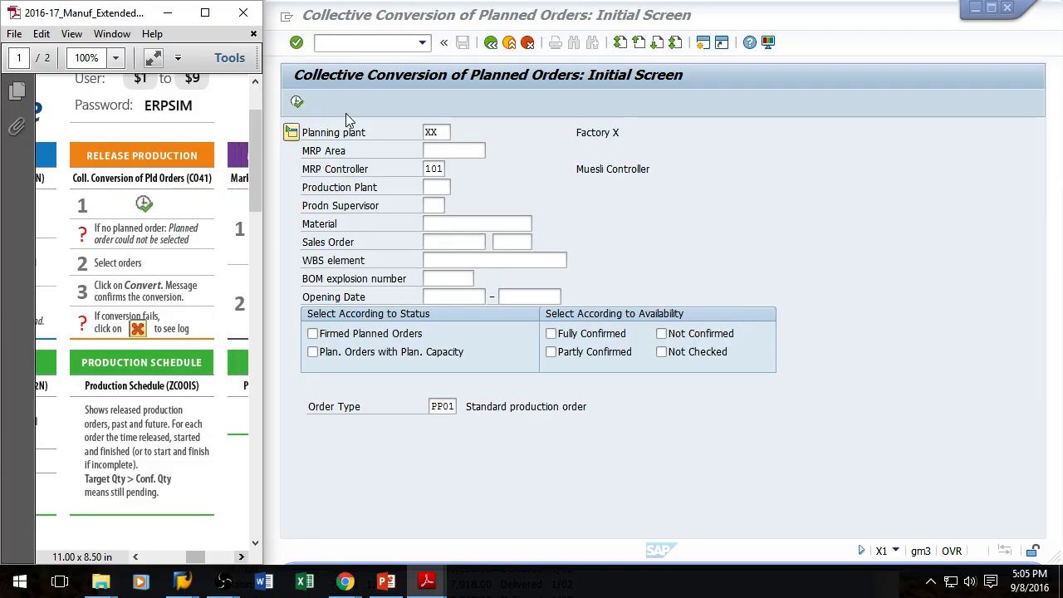
click(296, 102)
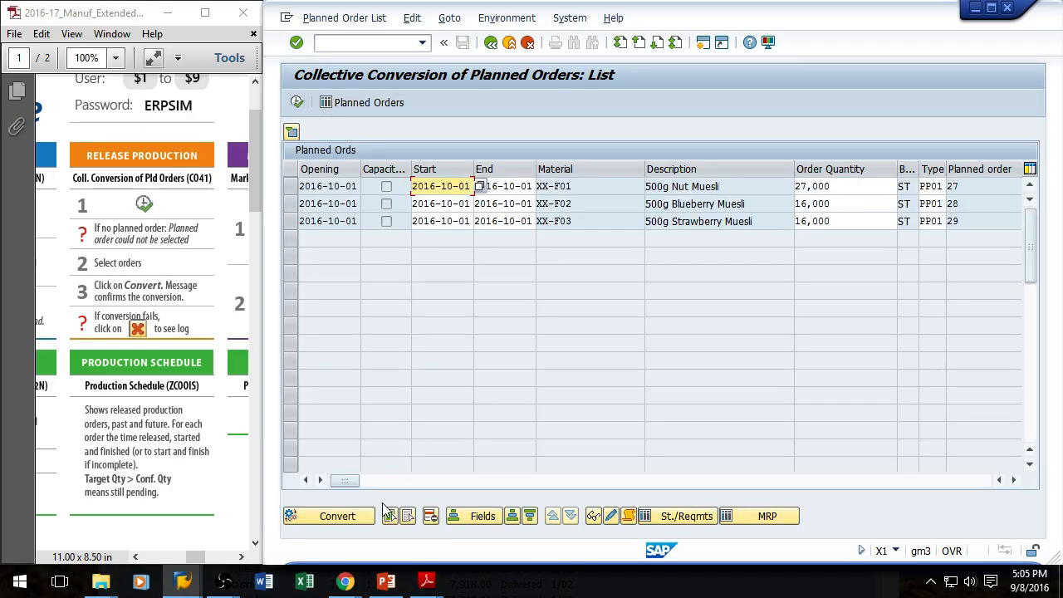
click(391, 517)
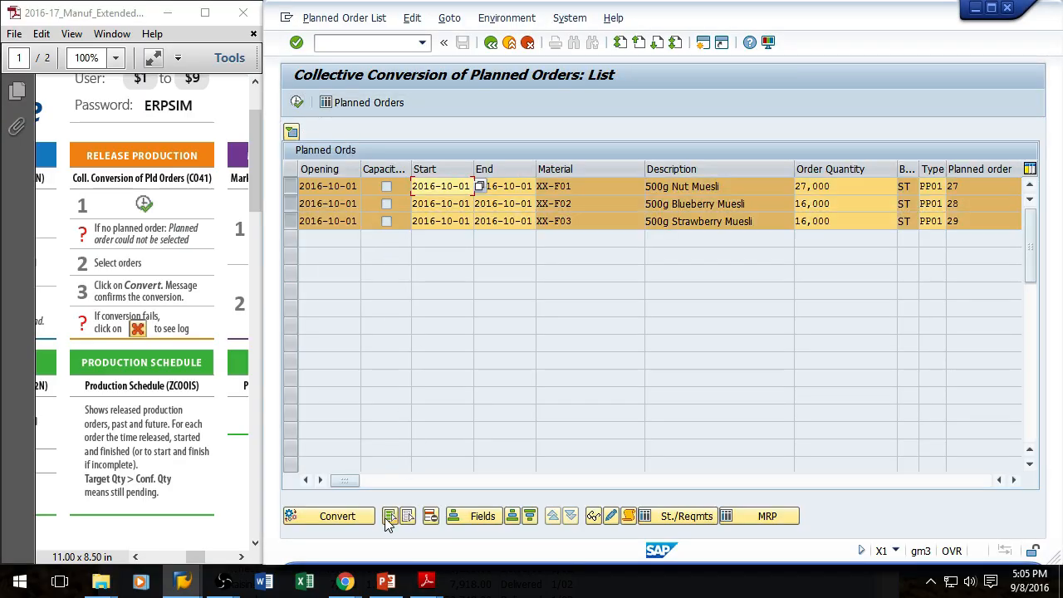
click(341, 516)
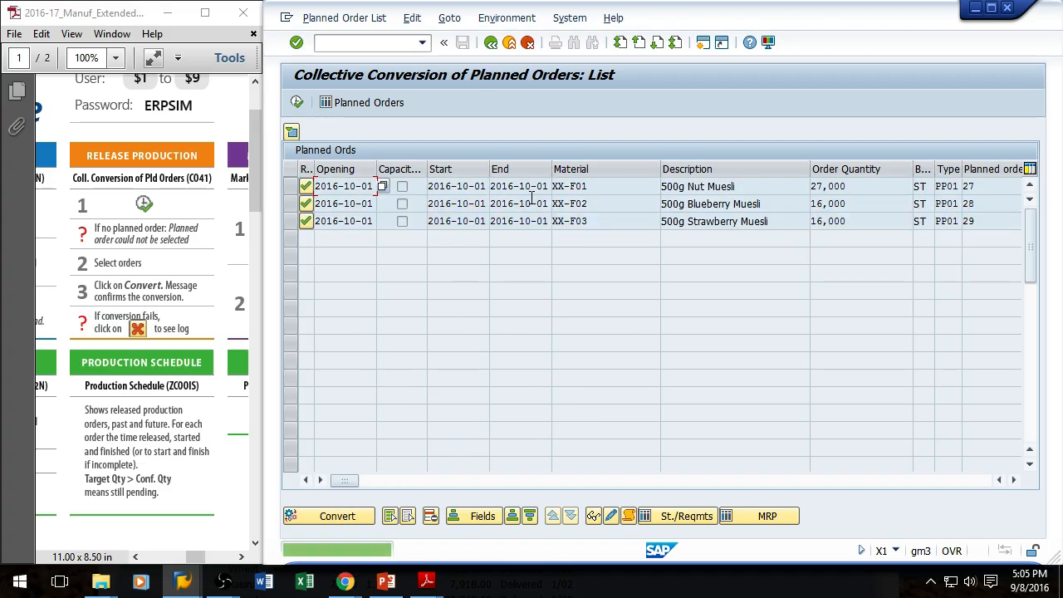
Step: Switch to the Detailed Sales Order Report session and open the Production Schedule report (ZCOOIS) there
click(182, 584)
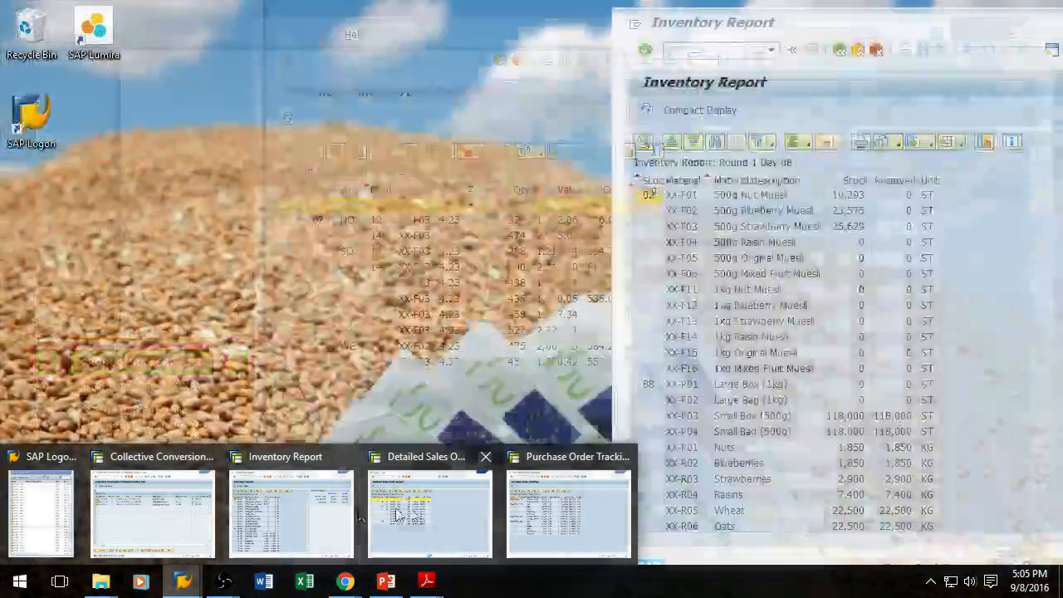
click(402, 499)
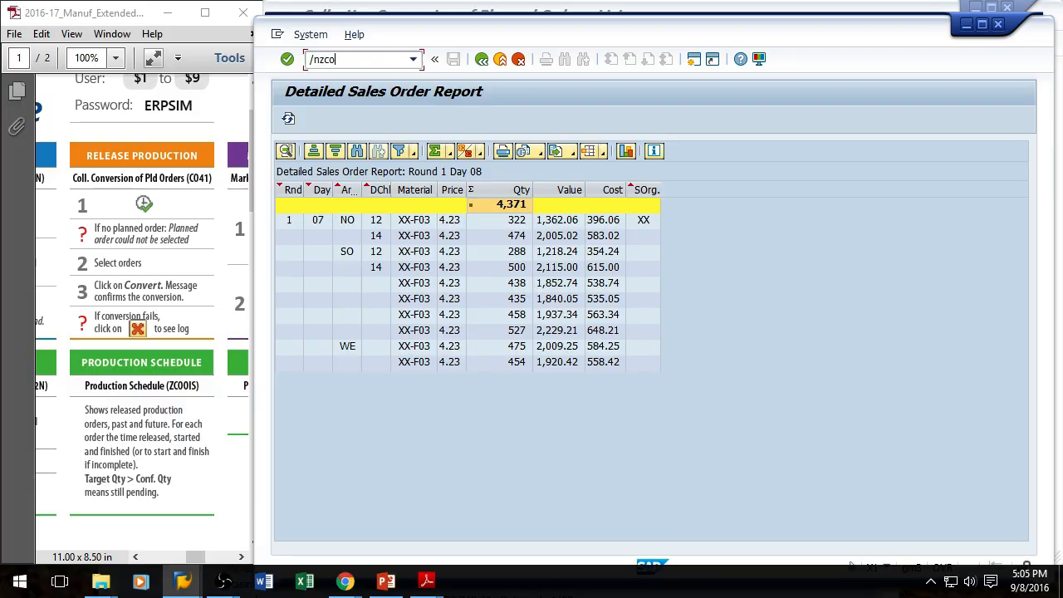
key(Return)
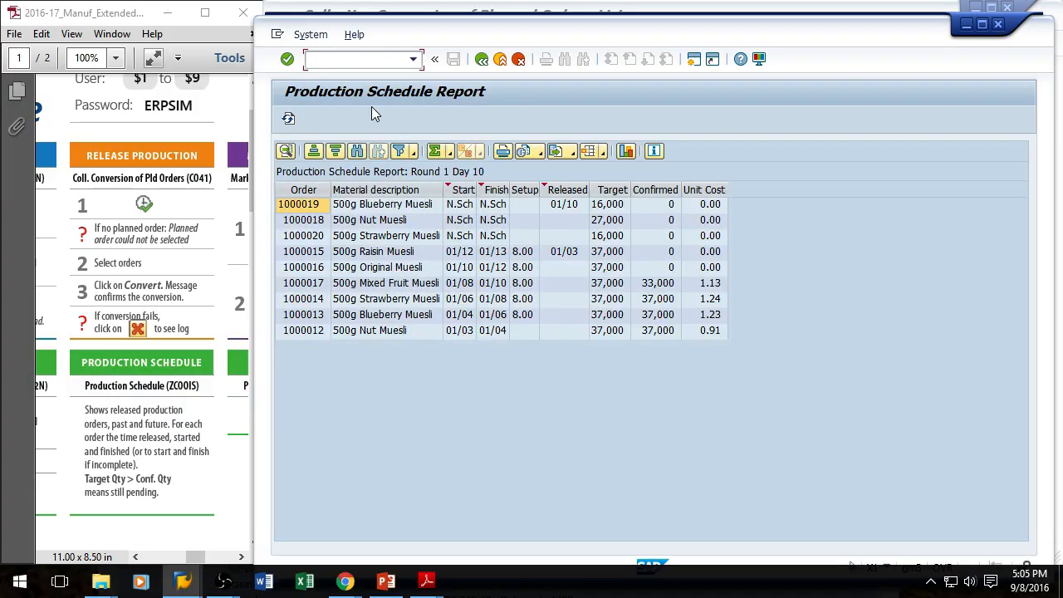
Step: Refresh the Production Schedule report several times to follow the newly converted orders
click(294, 119)
click(292, 121)
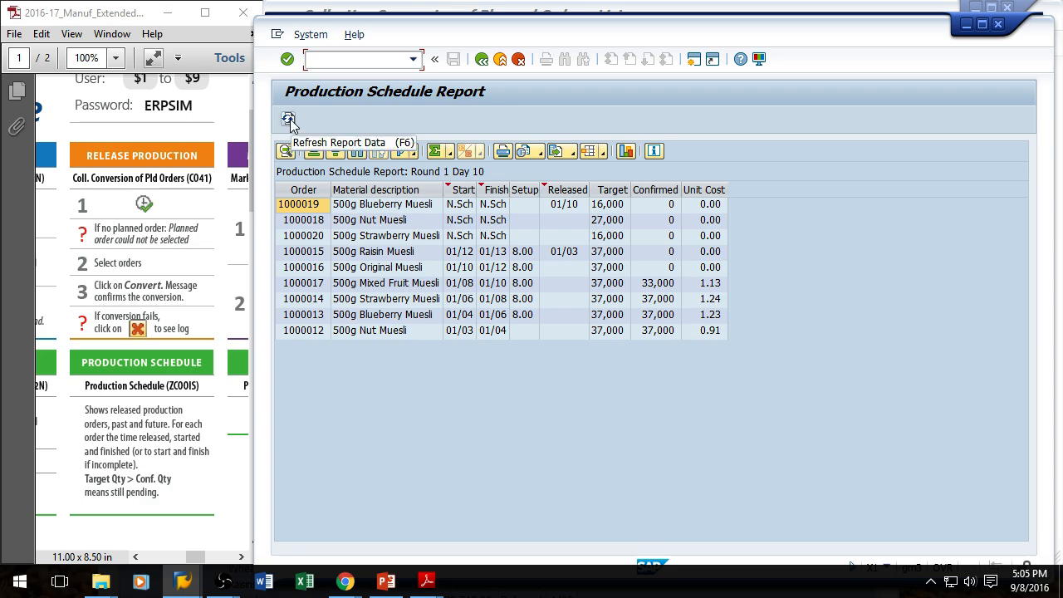
click(289, 121)
click(291, 120)
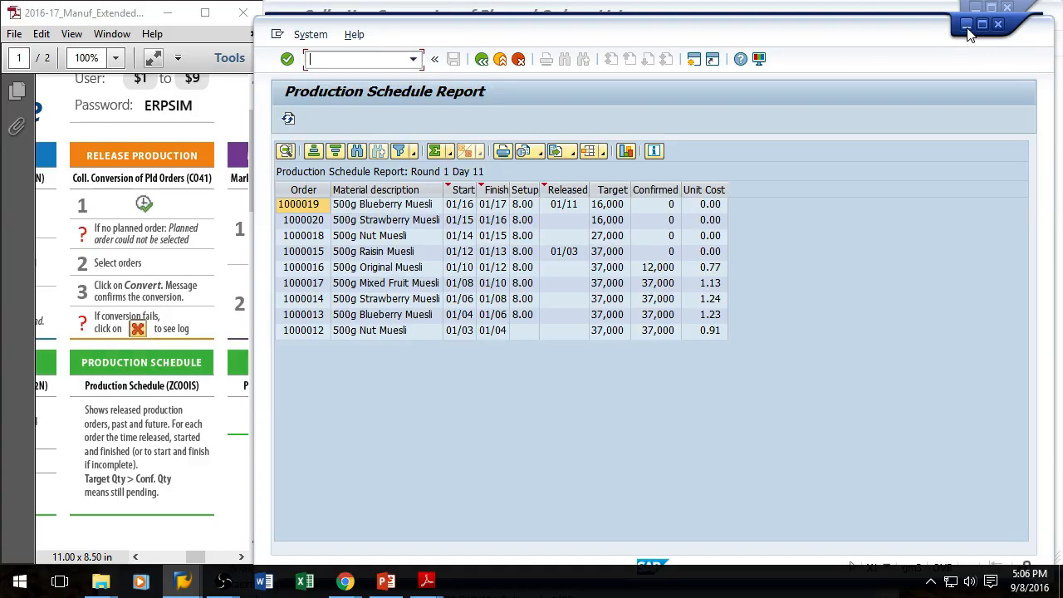
click(288, 119)
Step: Move the report window aside and run MRP again with transaction MD01 in the main session
drag(907, 35, 784, 408)
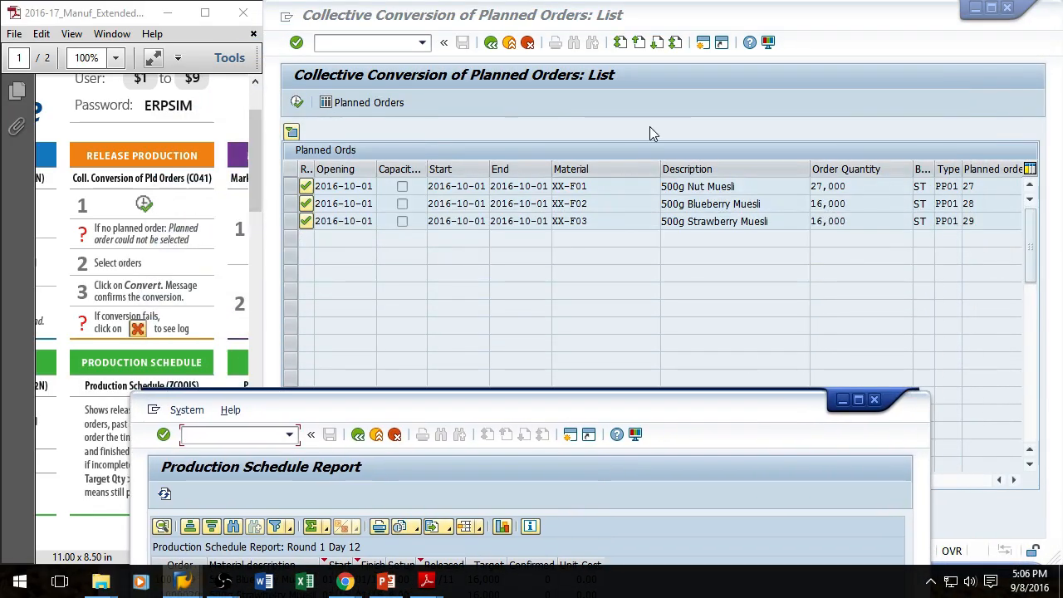
click(644, 132)
click(355, 46)
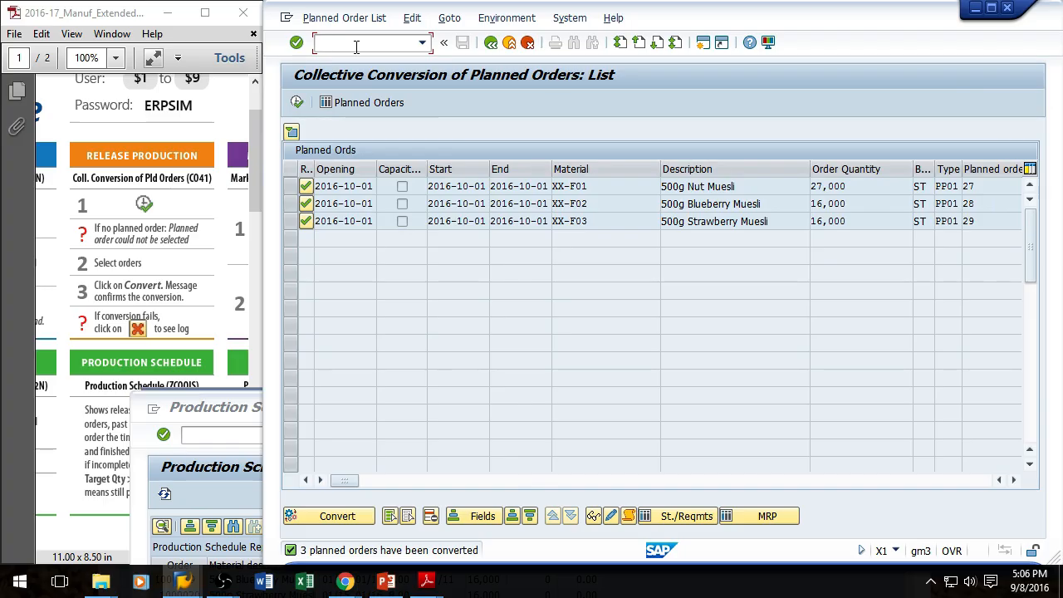
text(/nmd01)
key(Return)
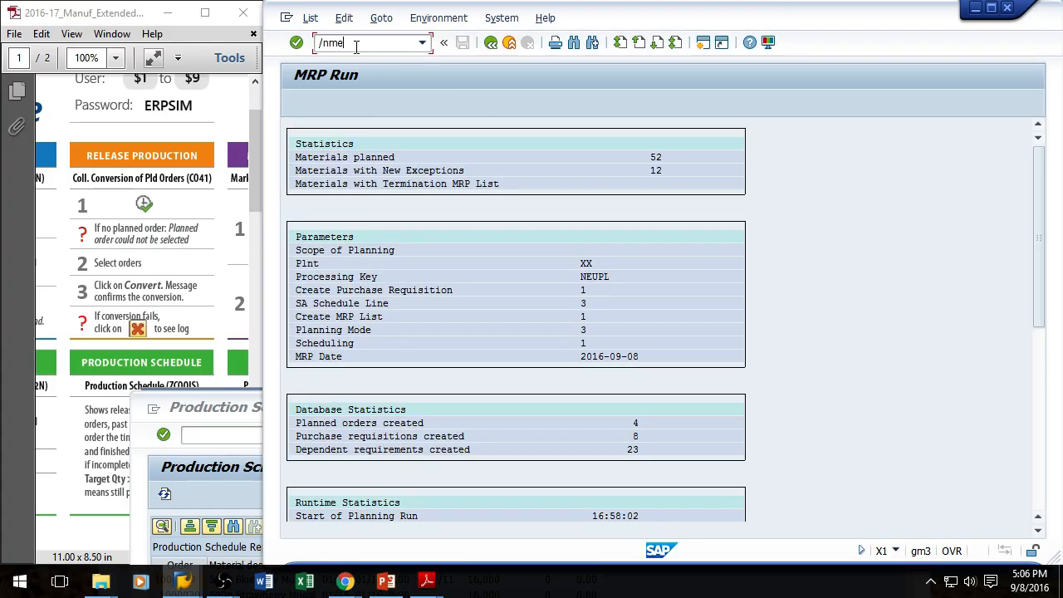
Step: Create purchase orders automatically from the open purchase requisitions with transaction ME59N
key(Return)
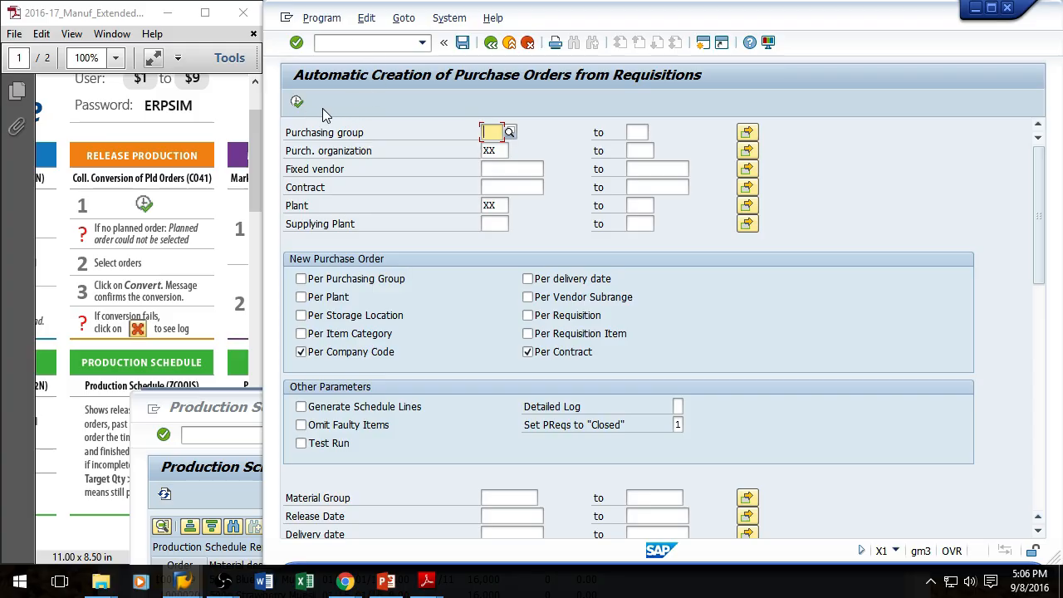
click(298, 102)
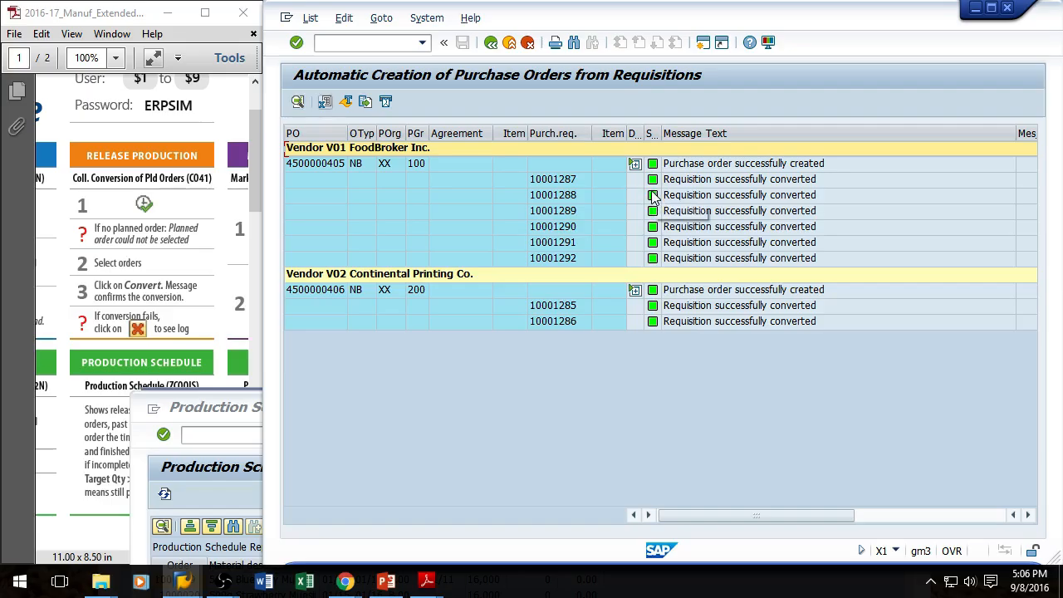
click(369, 42)
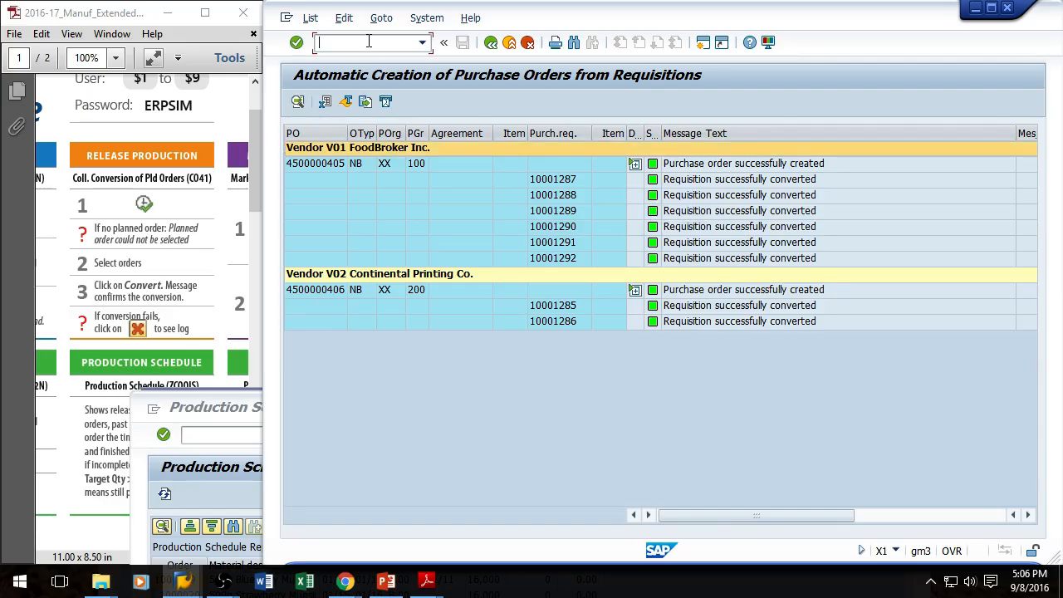
Step: Bring up the Purchase Order Tracking report, refresh it to check the new orders, and minimize it
click(181, 582)
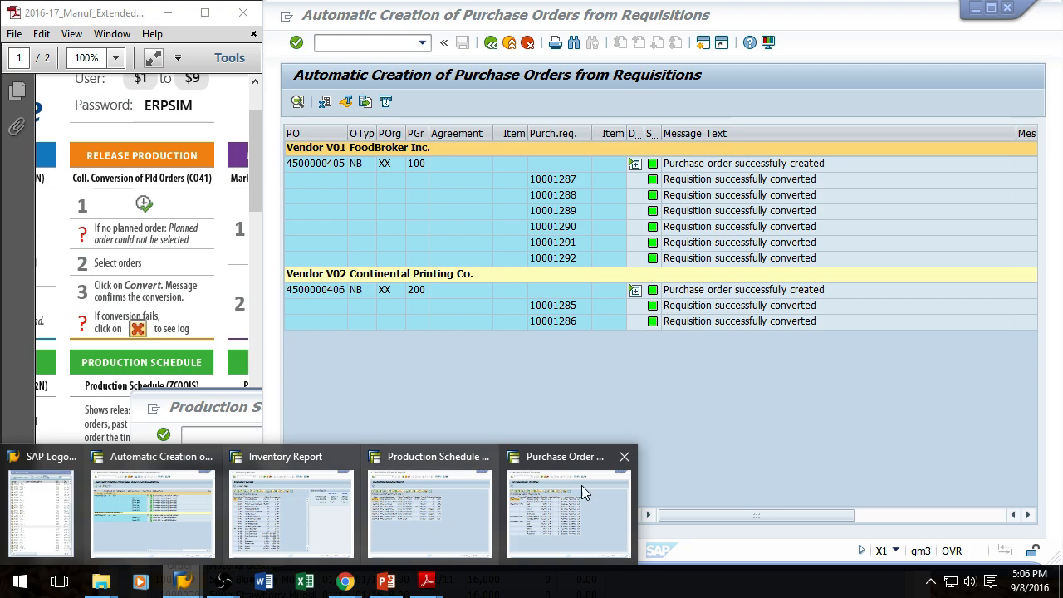
click(590, 510)
click(133, 311)
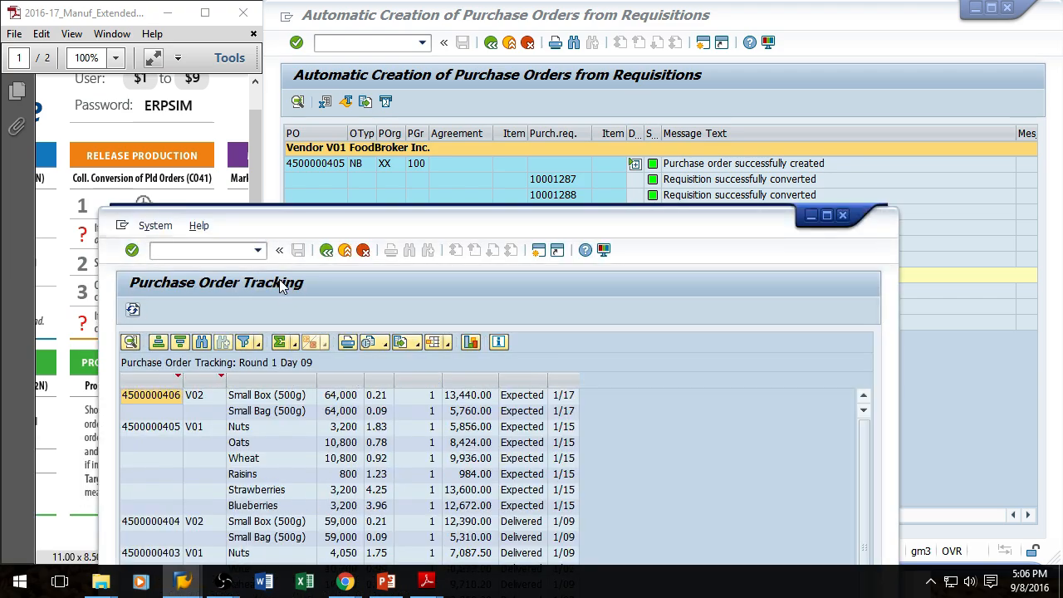
drag(604, 227, 792, 49)
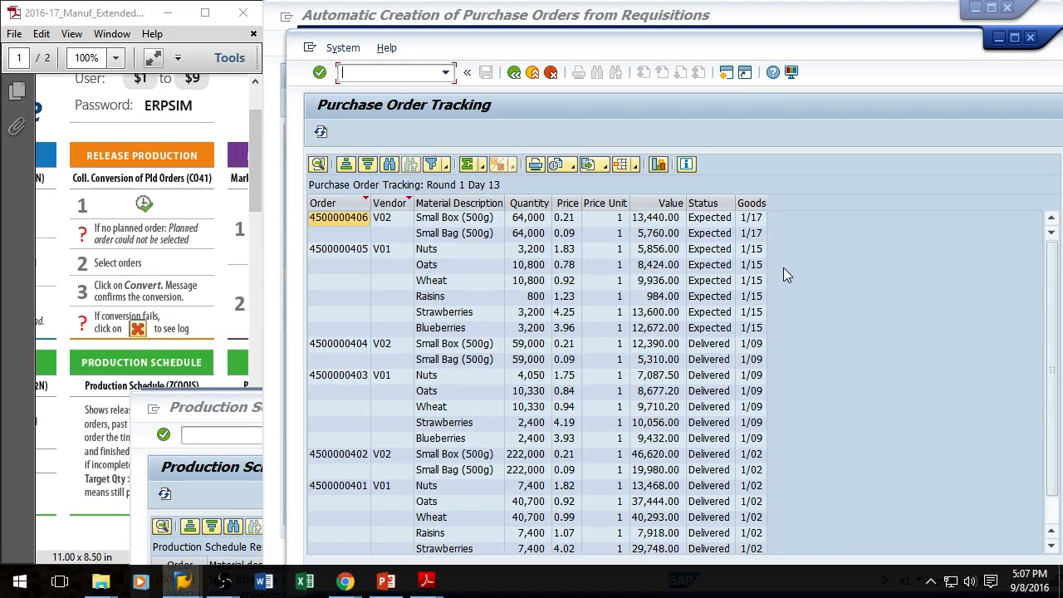
click(320, 134)
drag(951, 50, 887, 43)
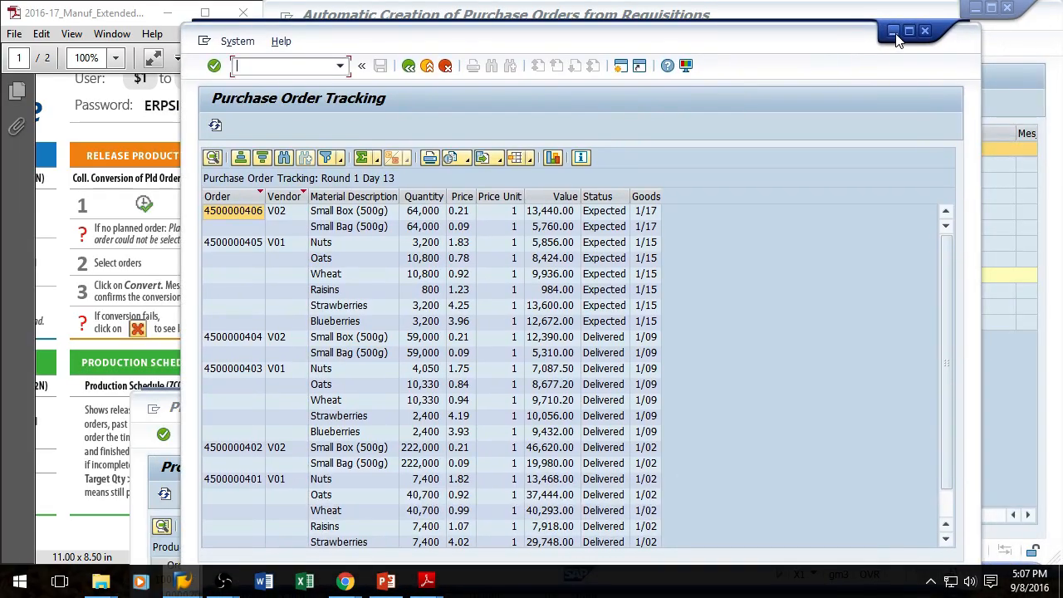
click(892, 32)
Step: Bring the Production Schedule report forward and refresh it to check production progress
click(186, 584)
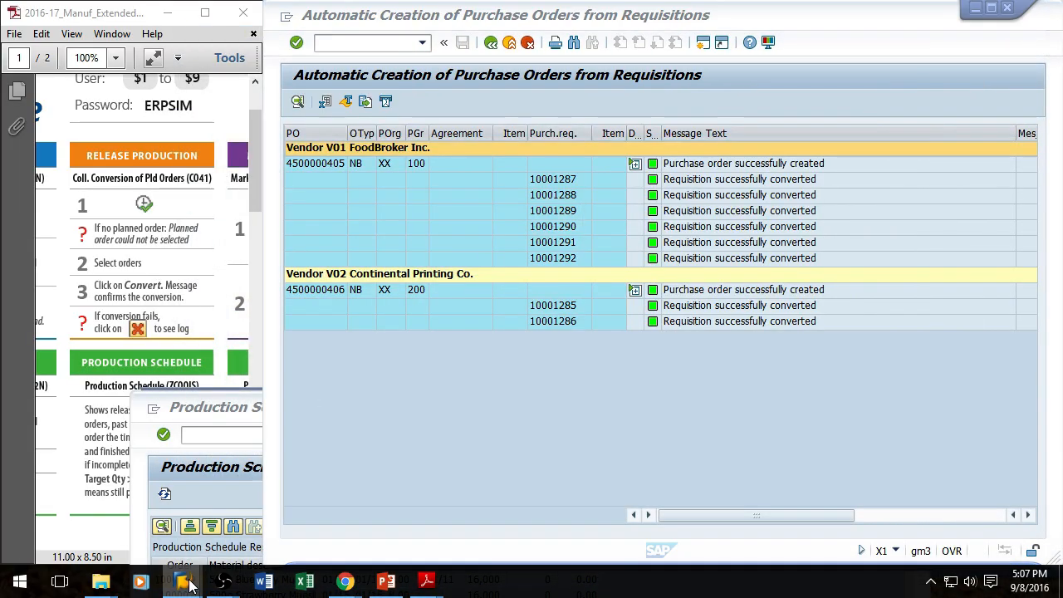
click(430, 513)
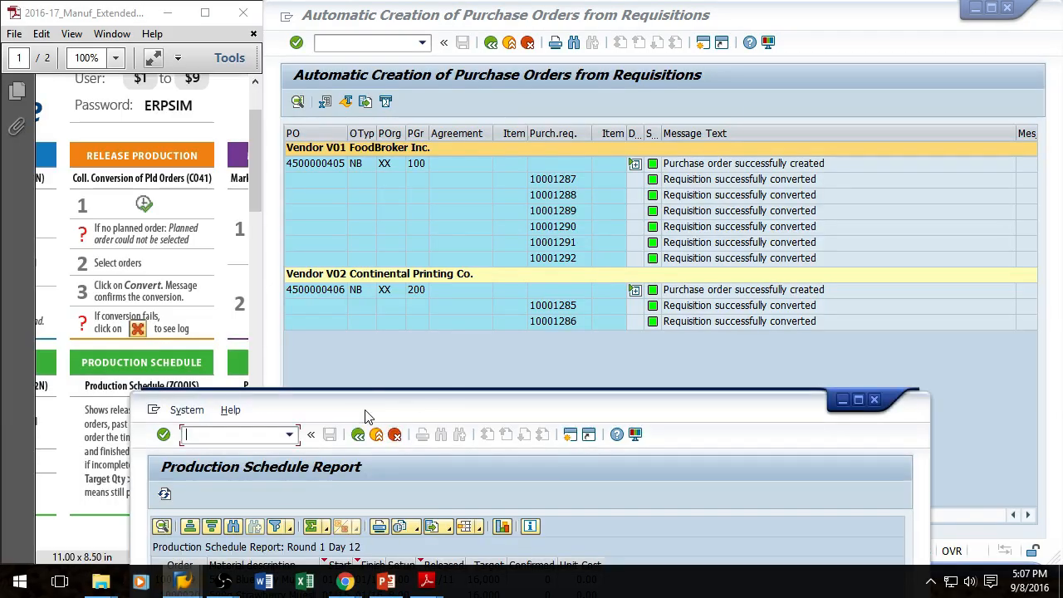
drag(478, 413, 619, 69)
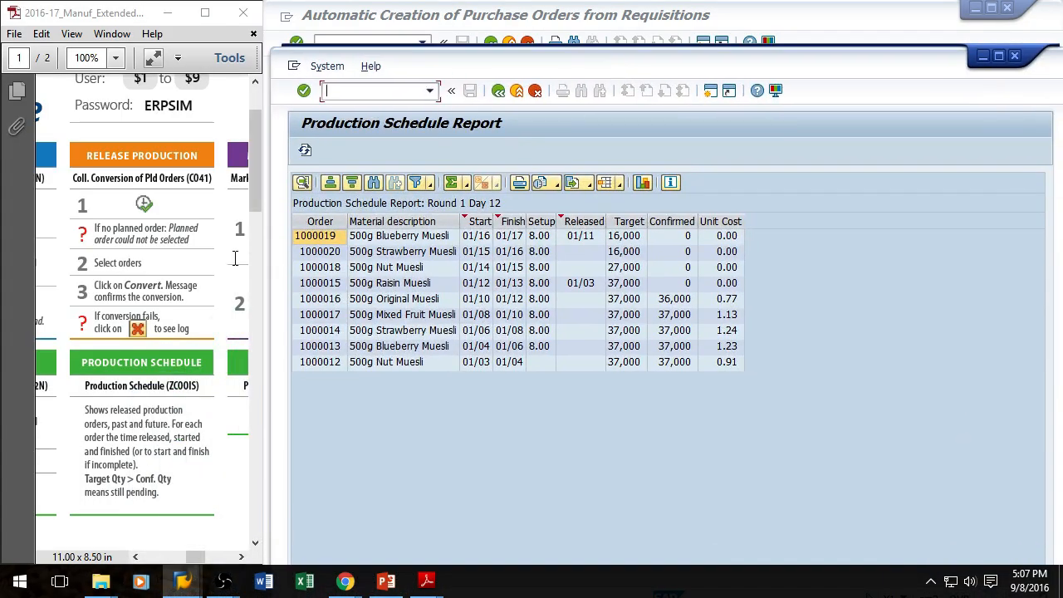
click(306, 152)
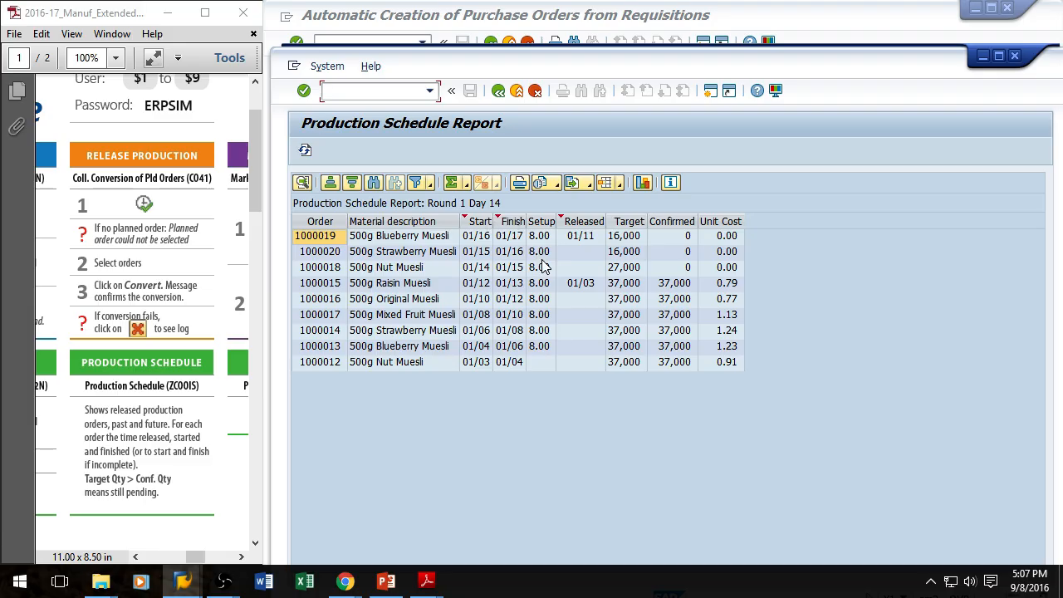
drag(677, 67, 641, 30)
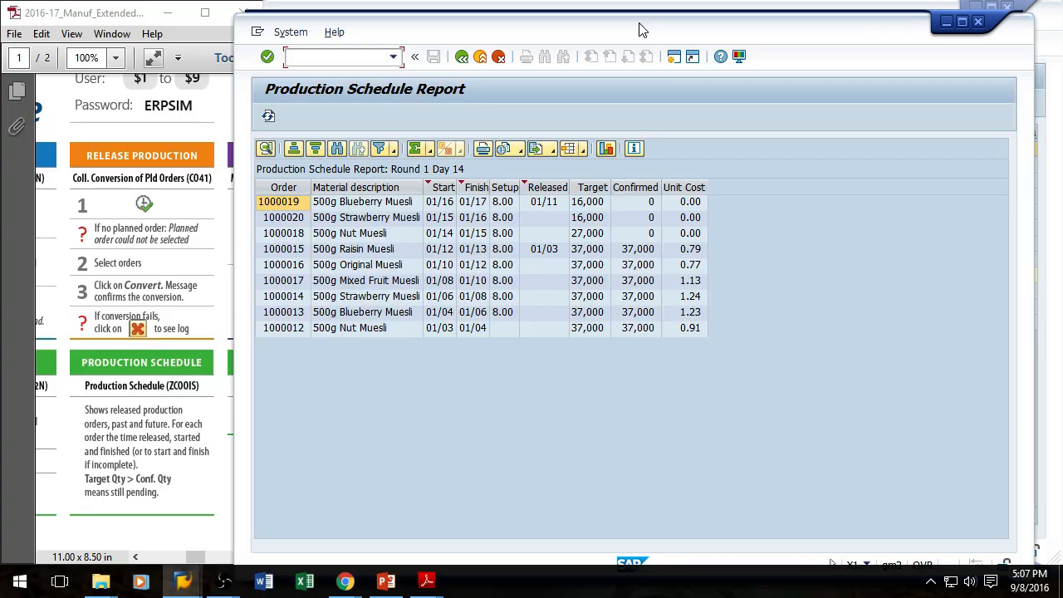
Step: Switch to the Inventory Report, refresh it and scroll through the stock list
click(184, 584)
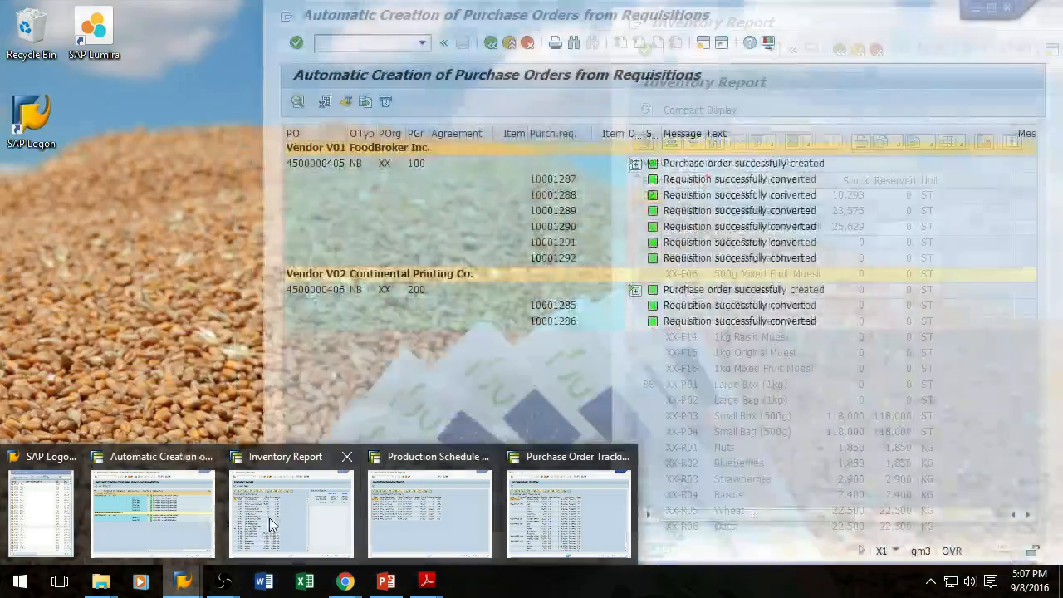
click(292, 528)
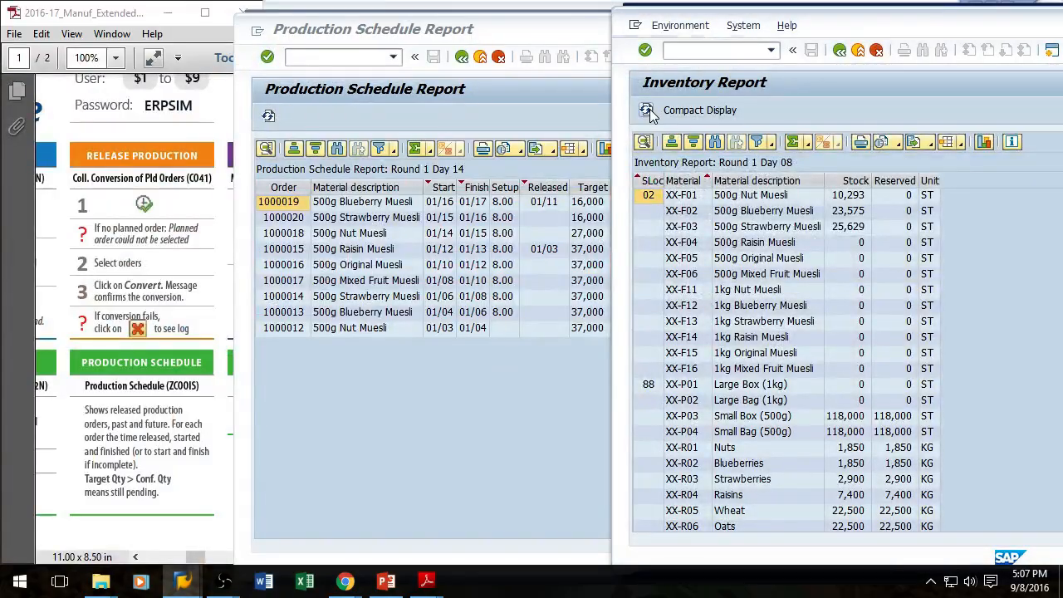
click(650, 109)
scroll(955, 401, down, 1)
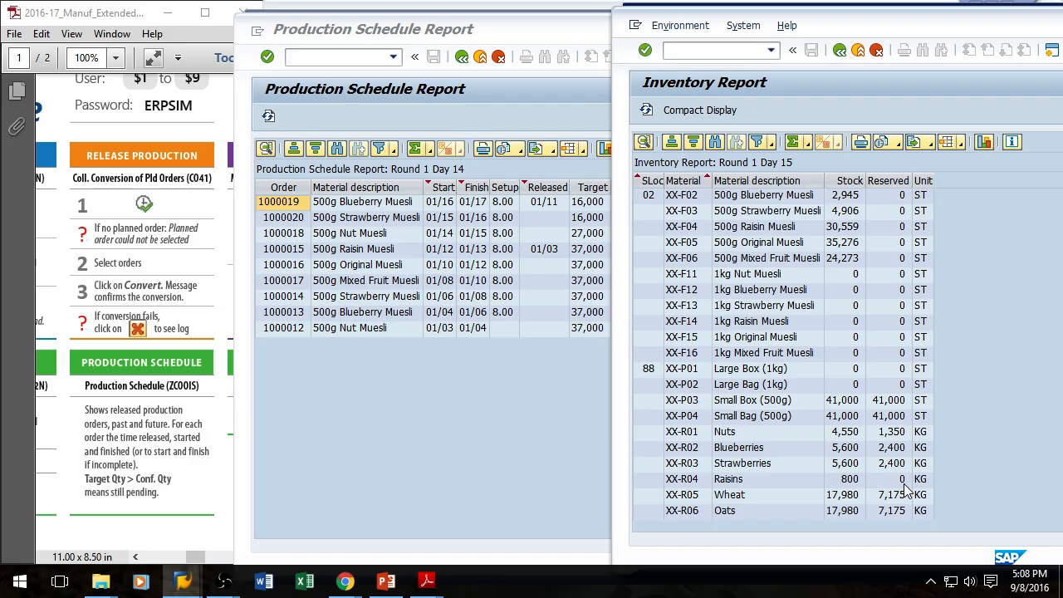
Step: Switch to the Purchase Order Tracking report and refresh it to check delivery status
mouse_move(187, 582)
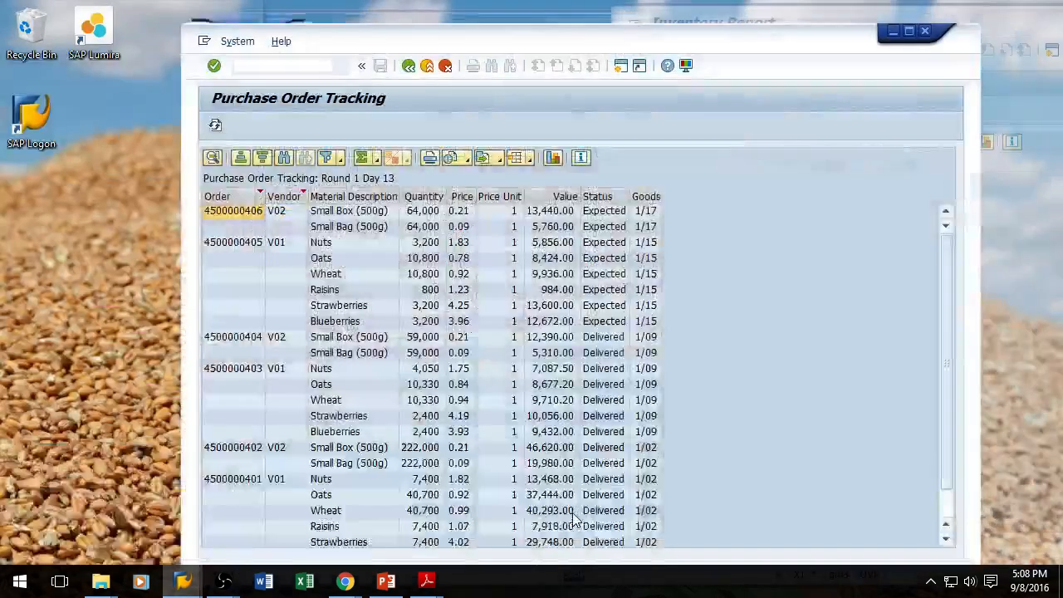
click(569, 511)
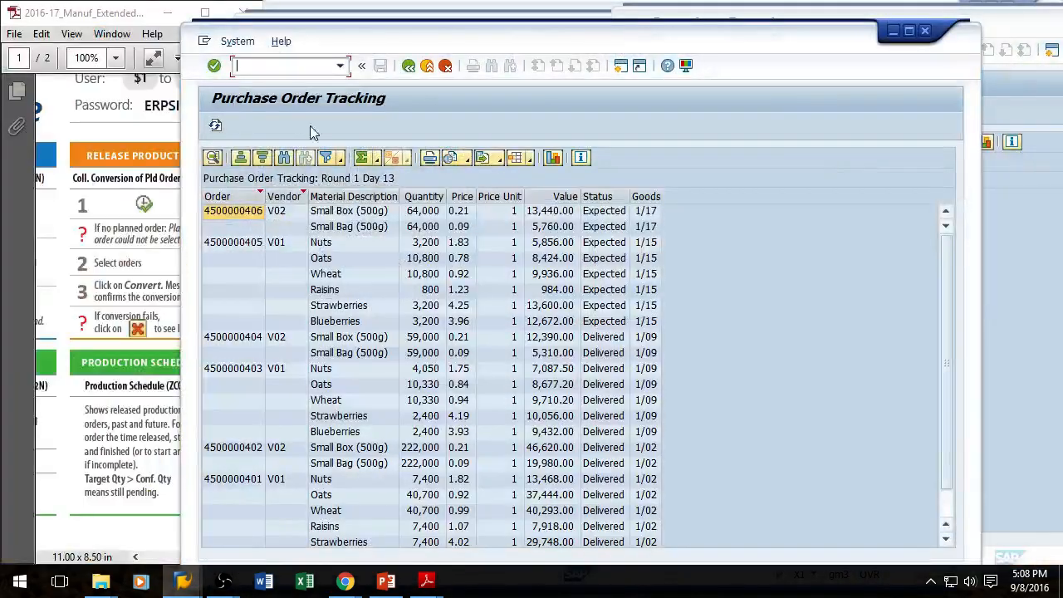
click(215, 126)
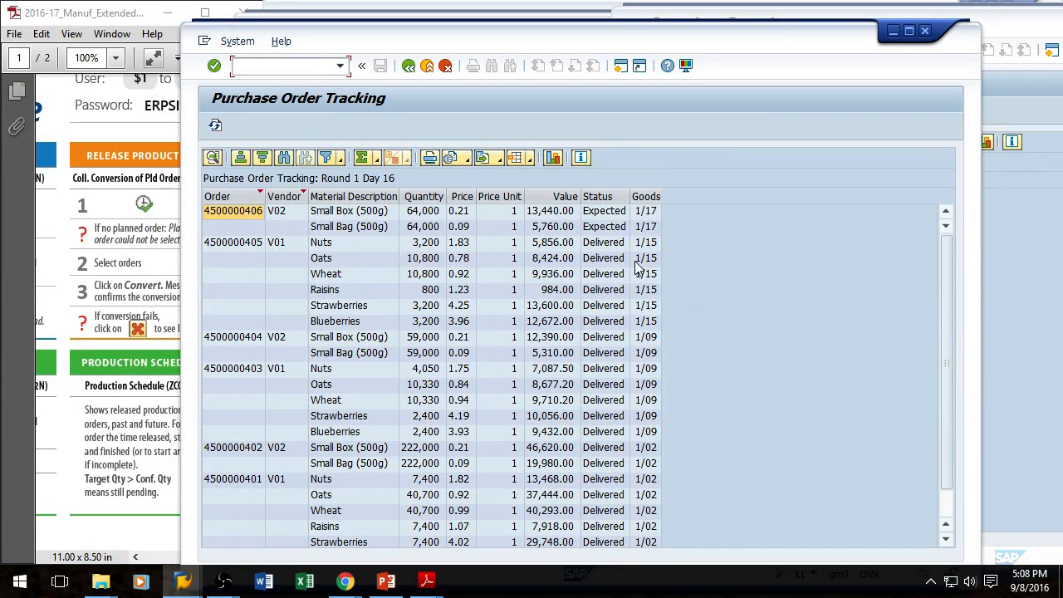
click(1020, 193)
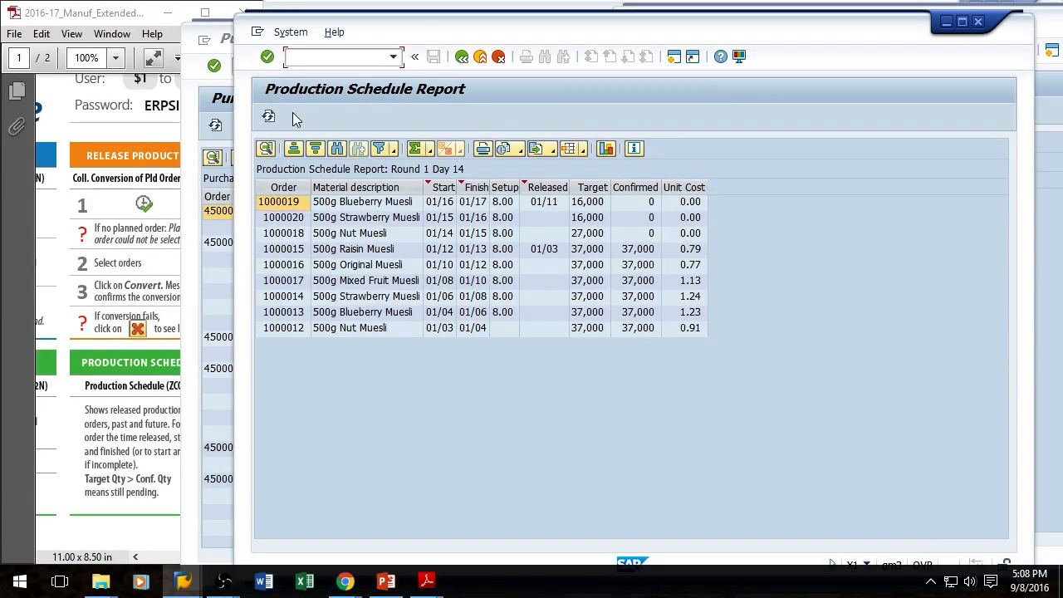
Step: Refresh the Production Schedule and Inventory reports to follow production and stock levels
click(268, 116)
drag(771, 38, 661, 34)
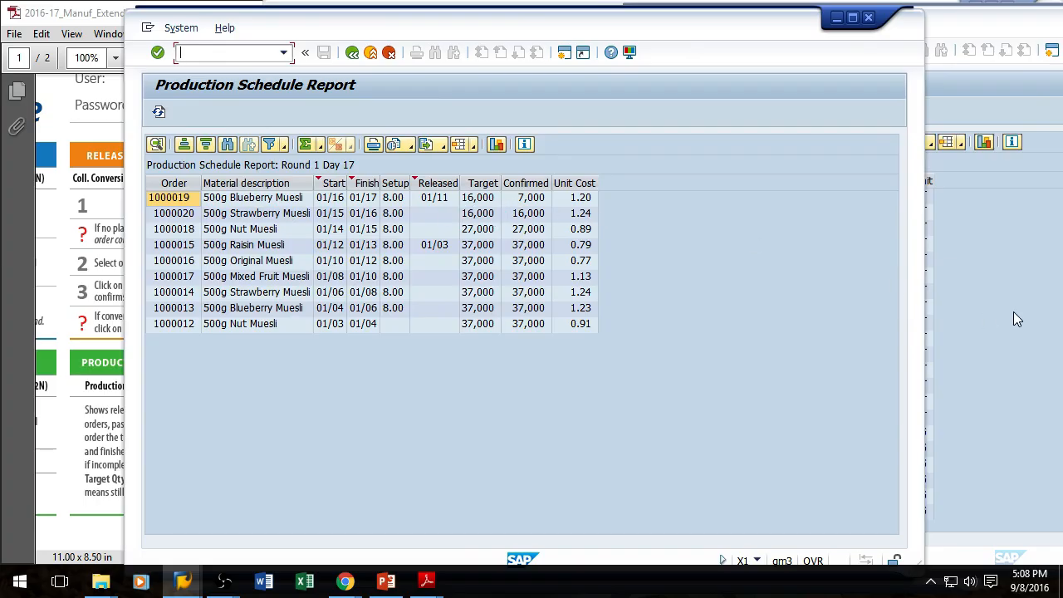
click(996, 241)
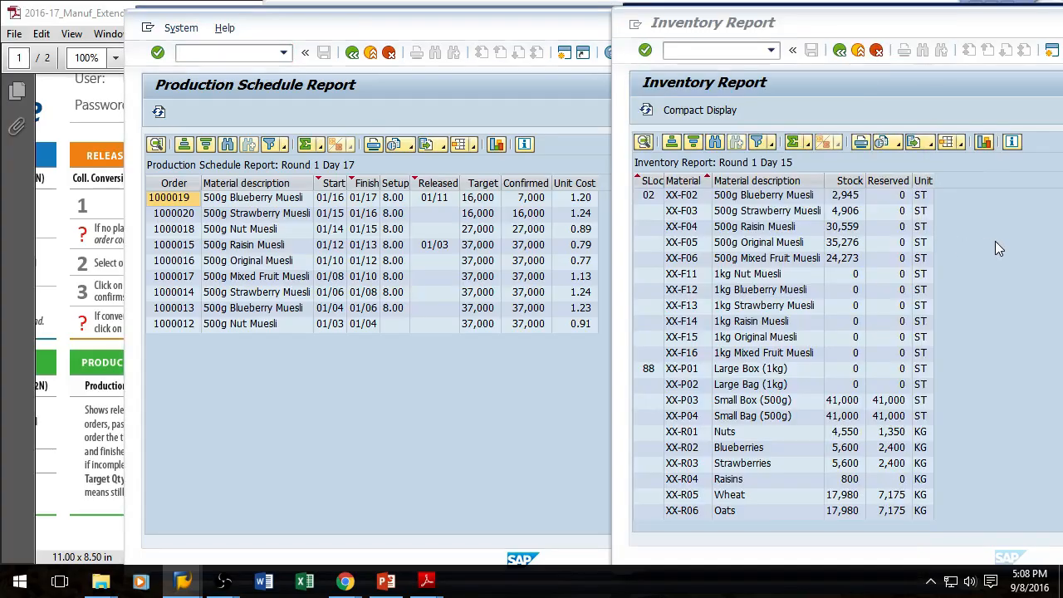
click(646, 115)
click(647, 117)
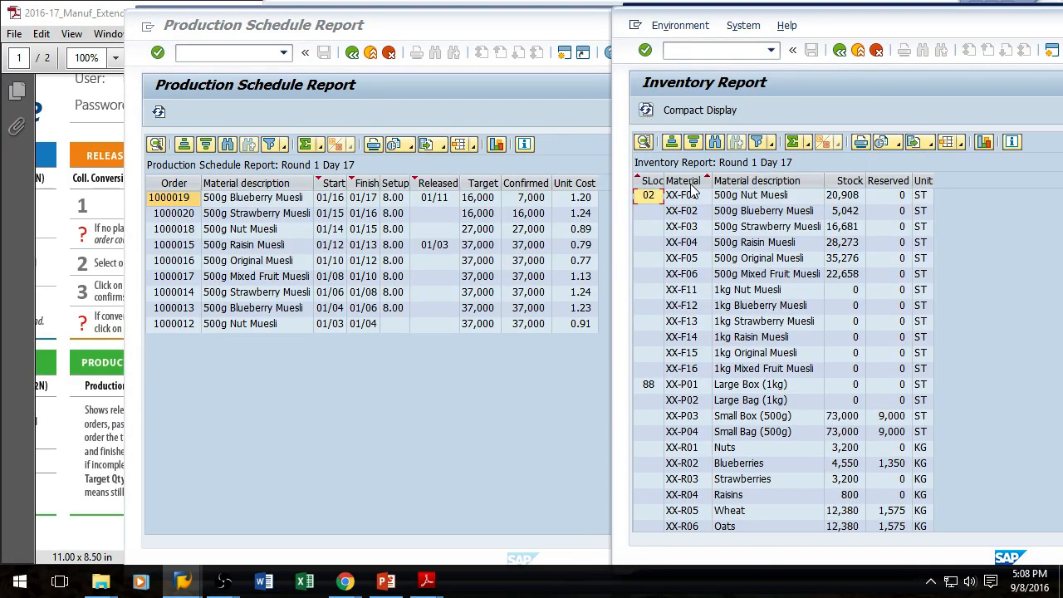
Step: Refresh the Inventory Report and scroll through the stock list
scroll(964, 480, down, 1)
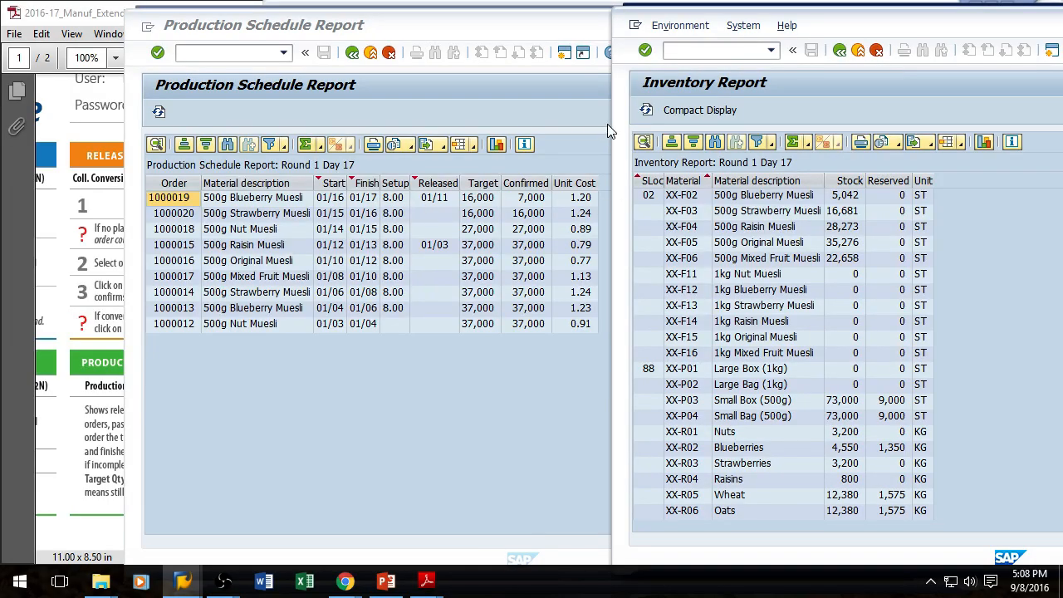
click(646, 112)
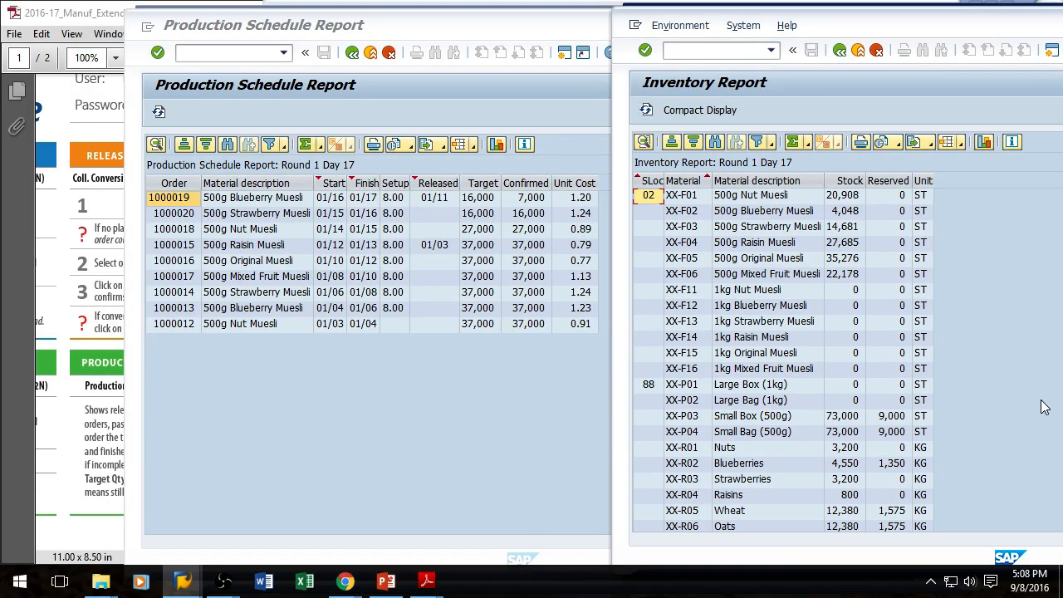
scroll(972, 413, down, 1)
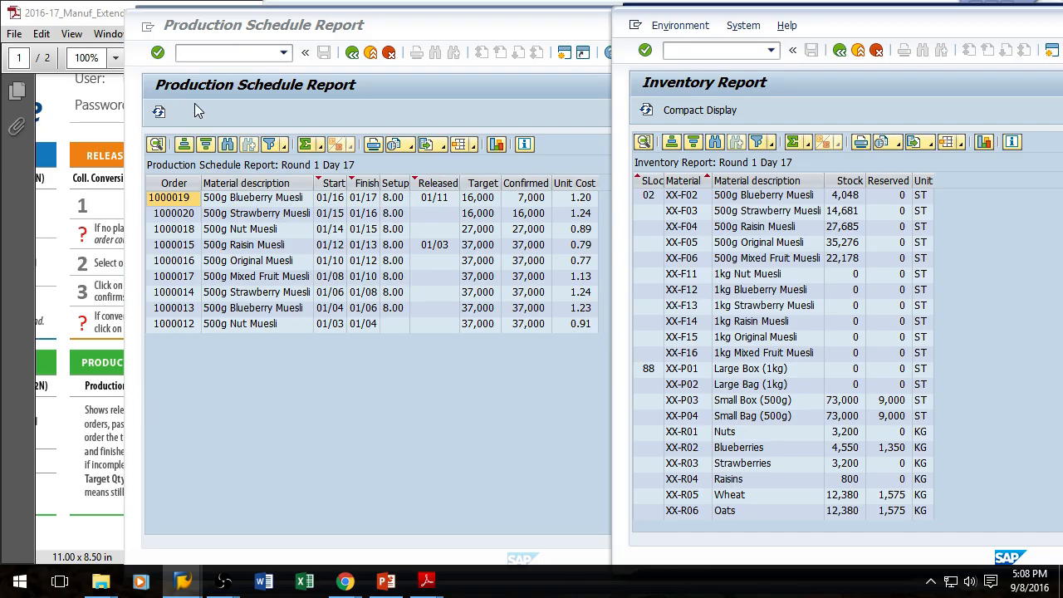
Step: Start the collective conversion of planned orders with /nco41 and list the open planned orders for plant XX
drag(326, 31, 346, 160)
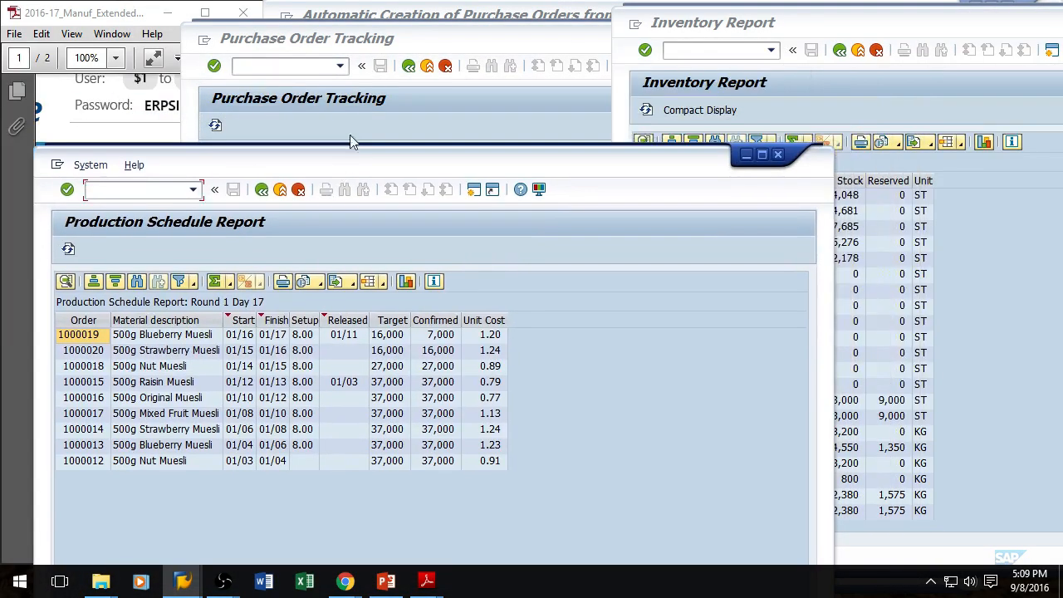
click(443, 43)
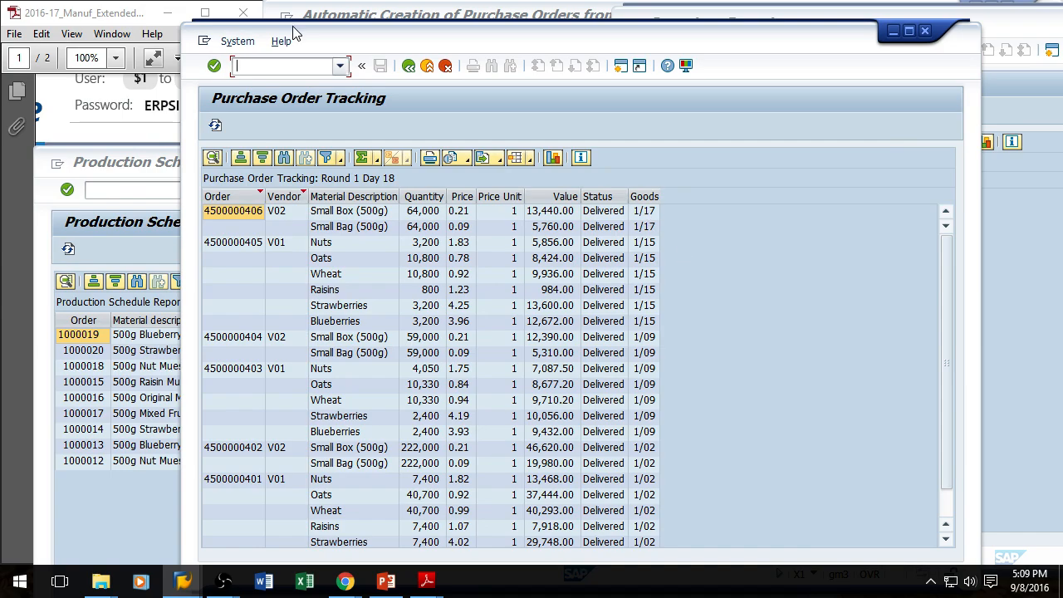
click(447, 18)
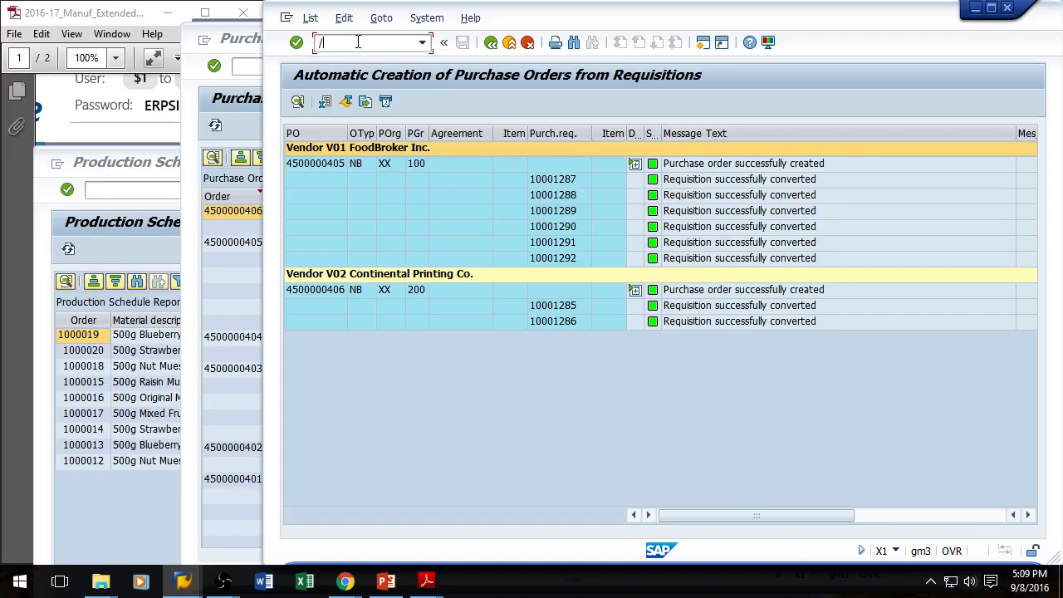
text(/nco41)
key(Return)
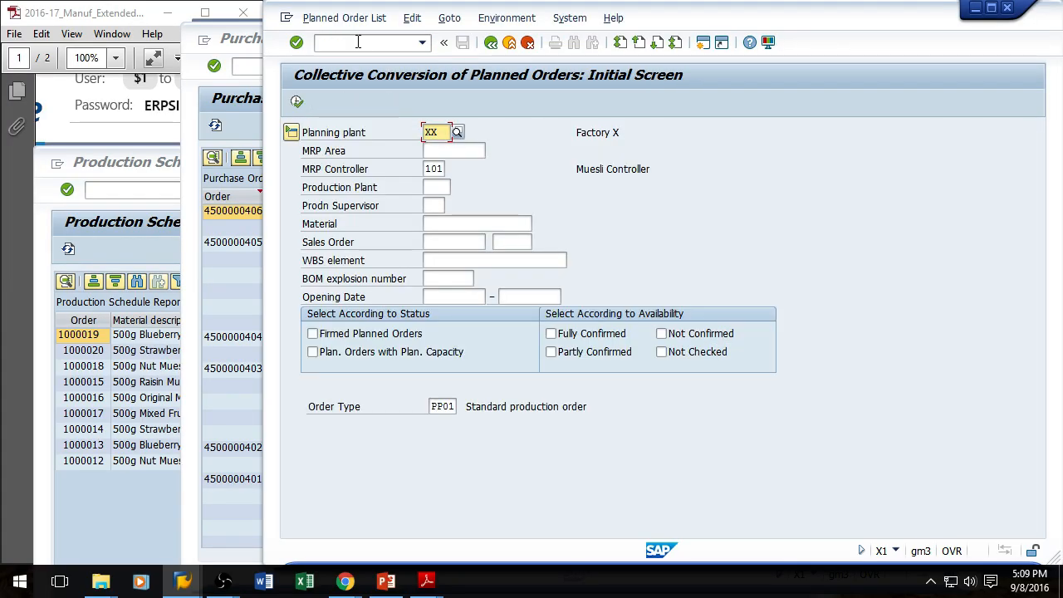
click(297, 102)
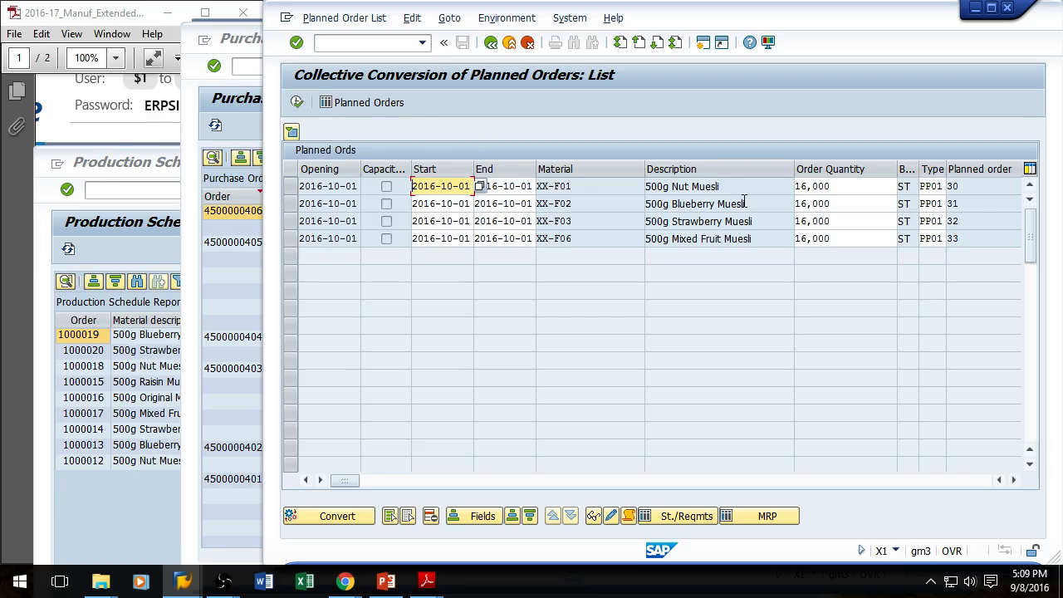
Step: Convert the Blueberry Muesli planned order into a production order, then select all remaining planned orders and convert them
click(290, 203)
click(332, 516)
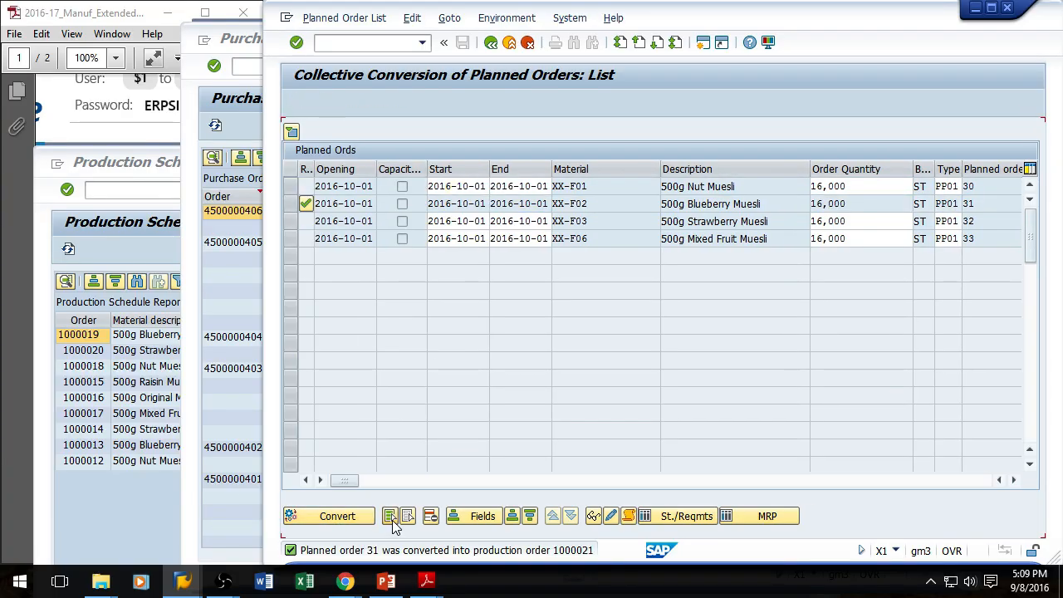
click(391, 518)
click(337, 517)
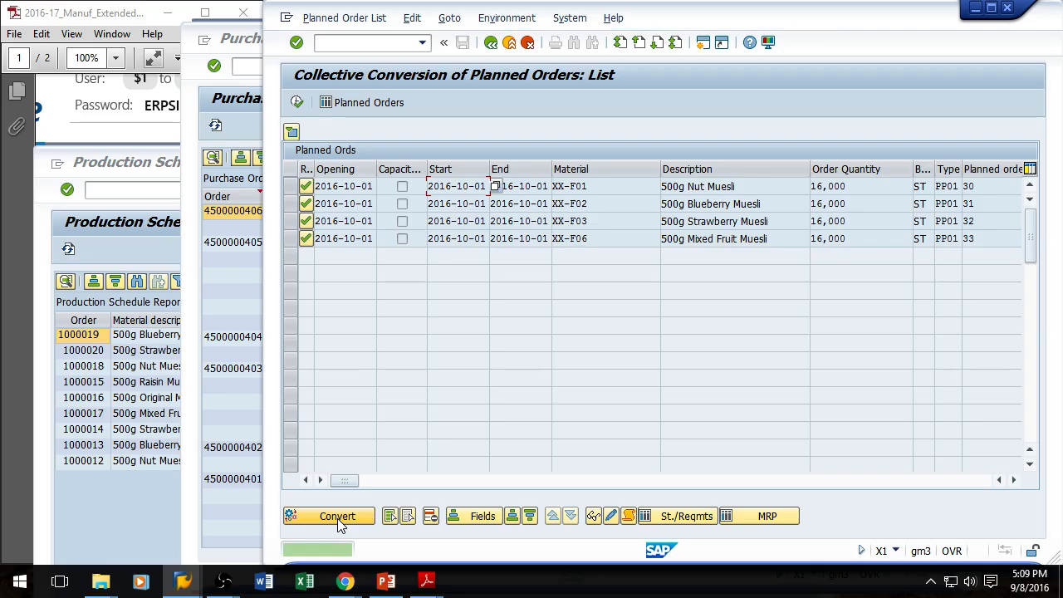
Step: Bring the Production Schedule report forward and refresh it
click(117, 479)
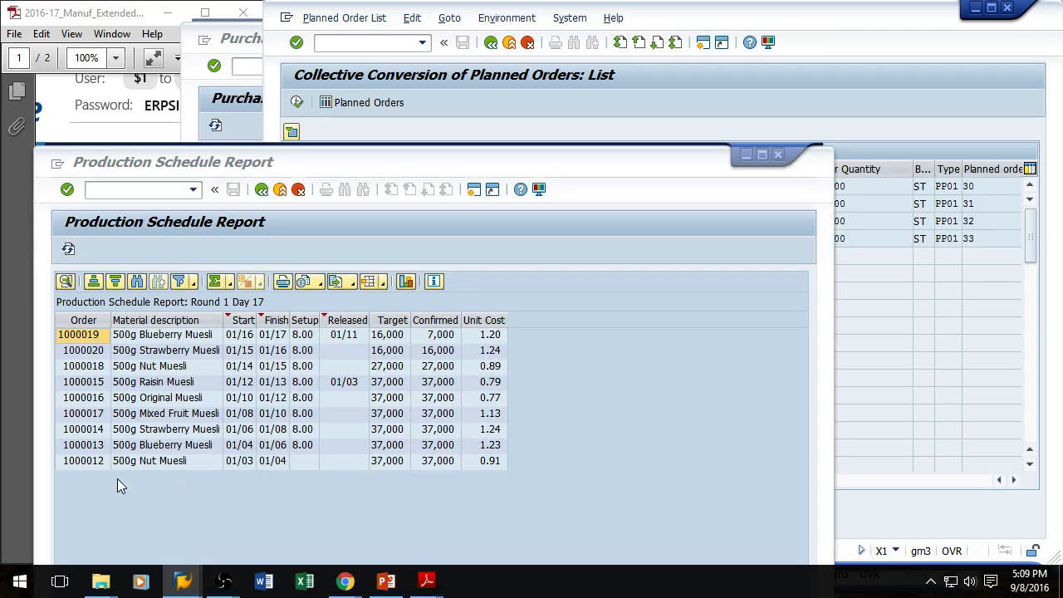
click(69, 248)
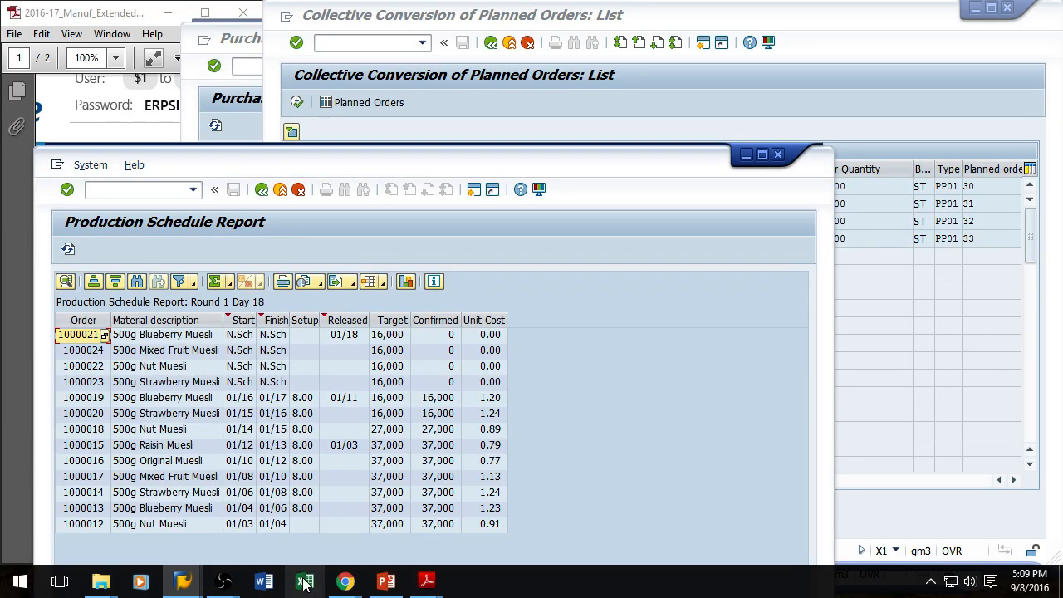
Step: Run MRP with /nmd01 and create purchase orders automatically from the new purchase requisitions
click(424, 15)
click(346, 44)
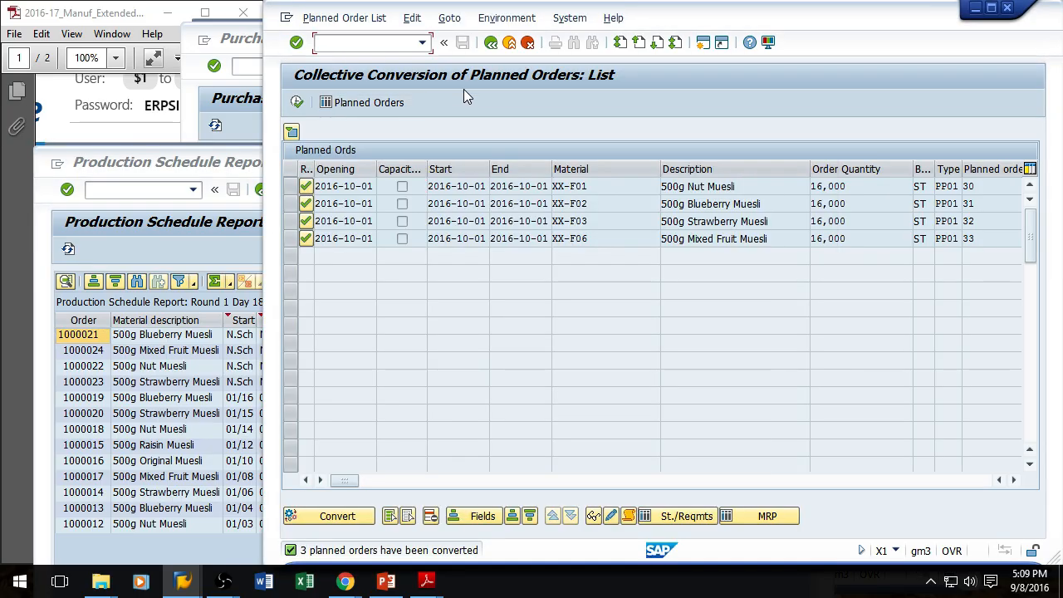
text(/nmd01)
key(Return)
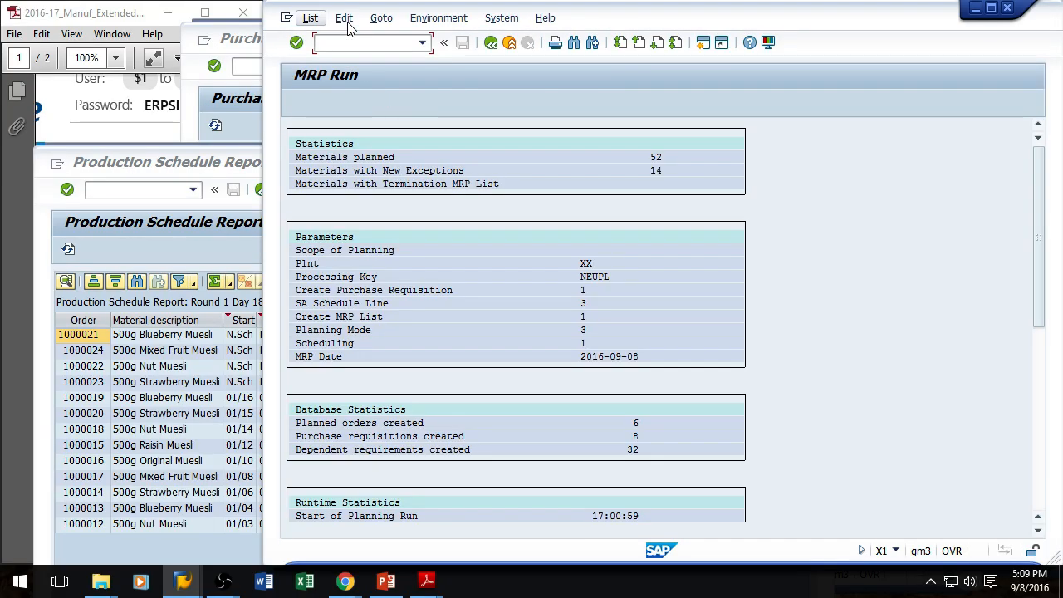
key(Return)
click(298, 103)
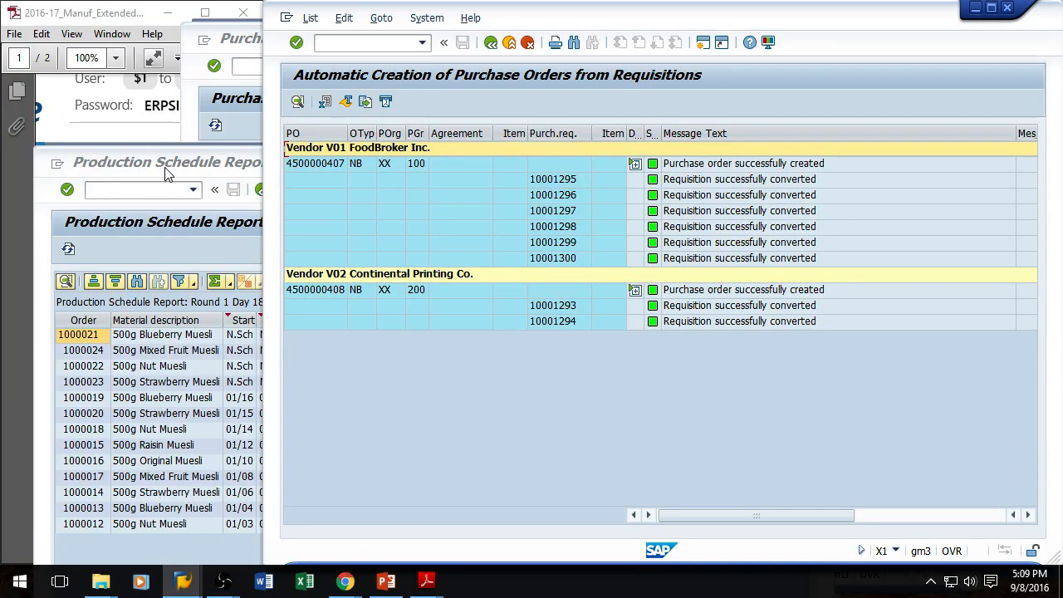
Step: Refresh the Production Schedule and Purchase Order Tracking reports to check the new orders
click(96, 188)
click(68, 249)
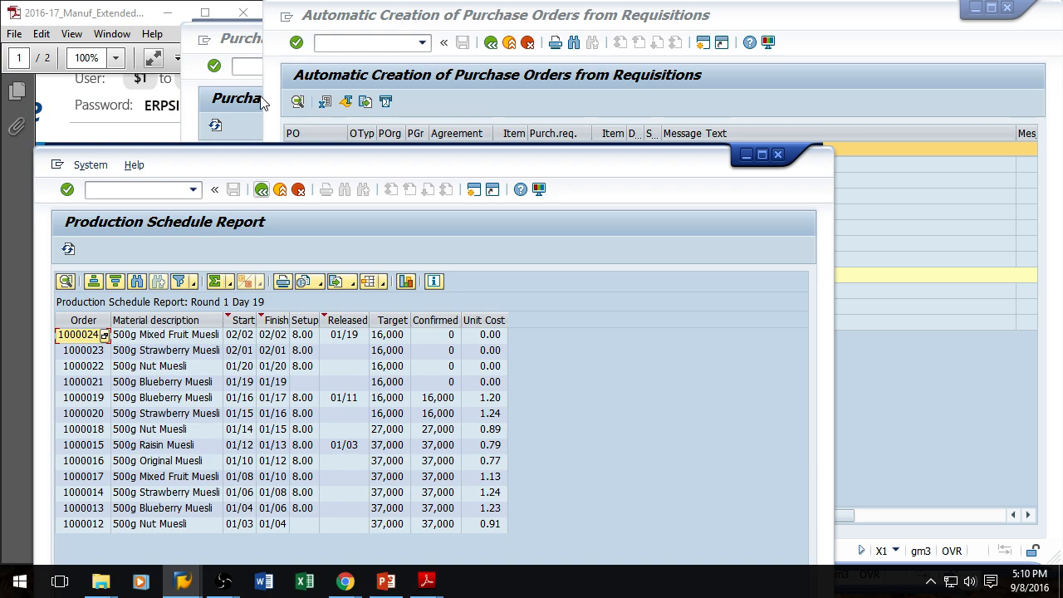
click(243, 33)
click(215, 126)
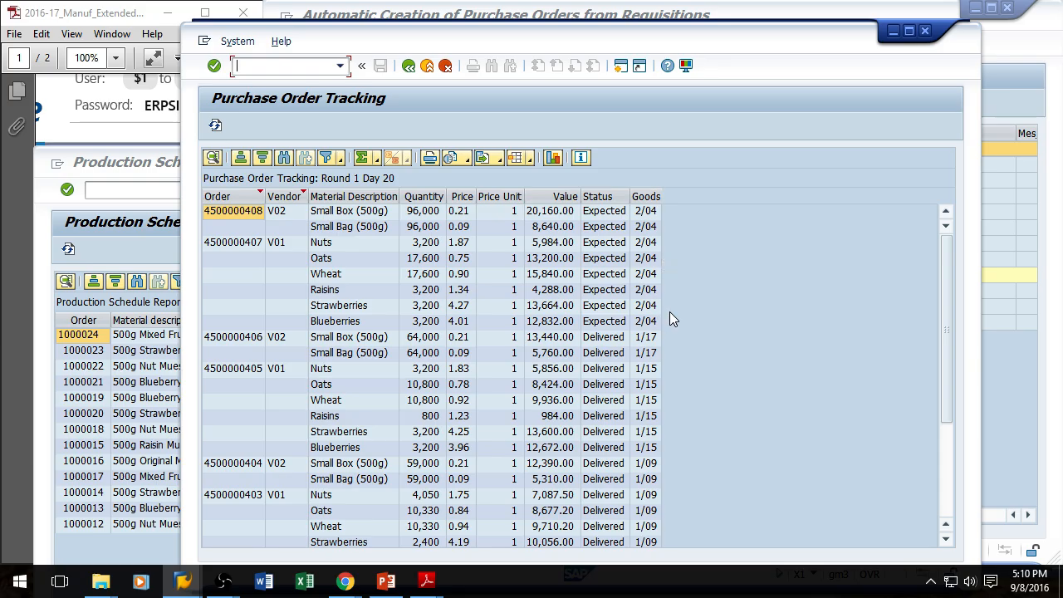
Step: Switch to the ERPsim game web page and open the Results financial statements for round 1
drag(496, 33, 674, 49)
click(288, 230)
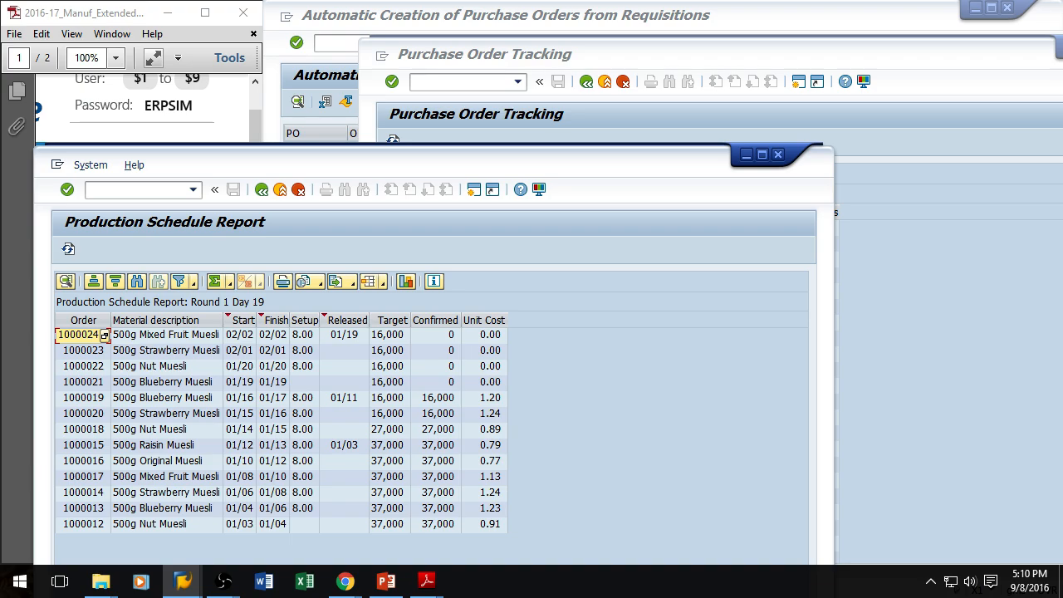
drag(1062, 50, 654, 101)
double_click(660, 99)
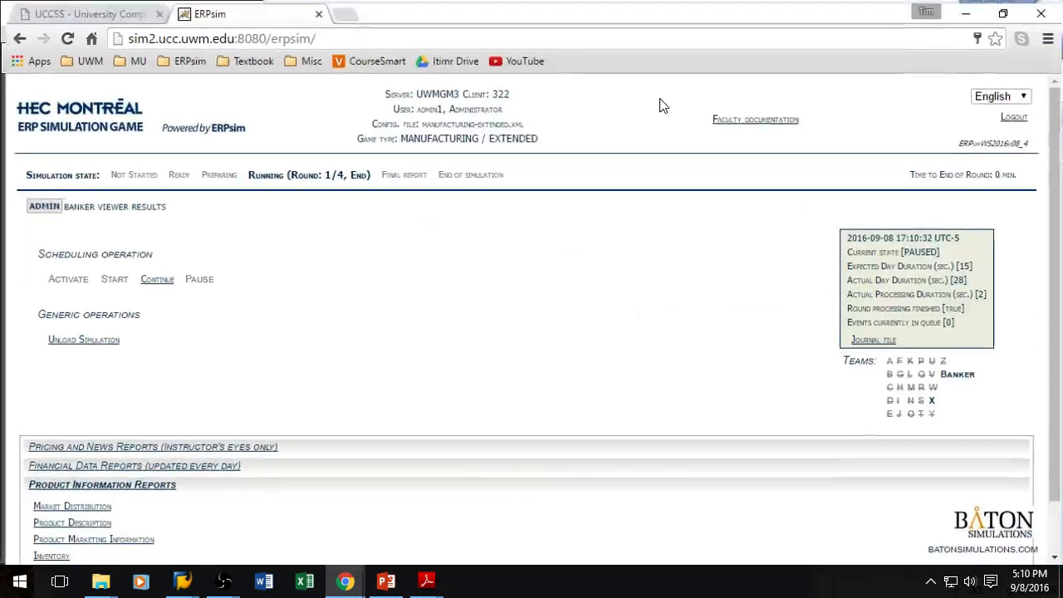
click(141, 206)
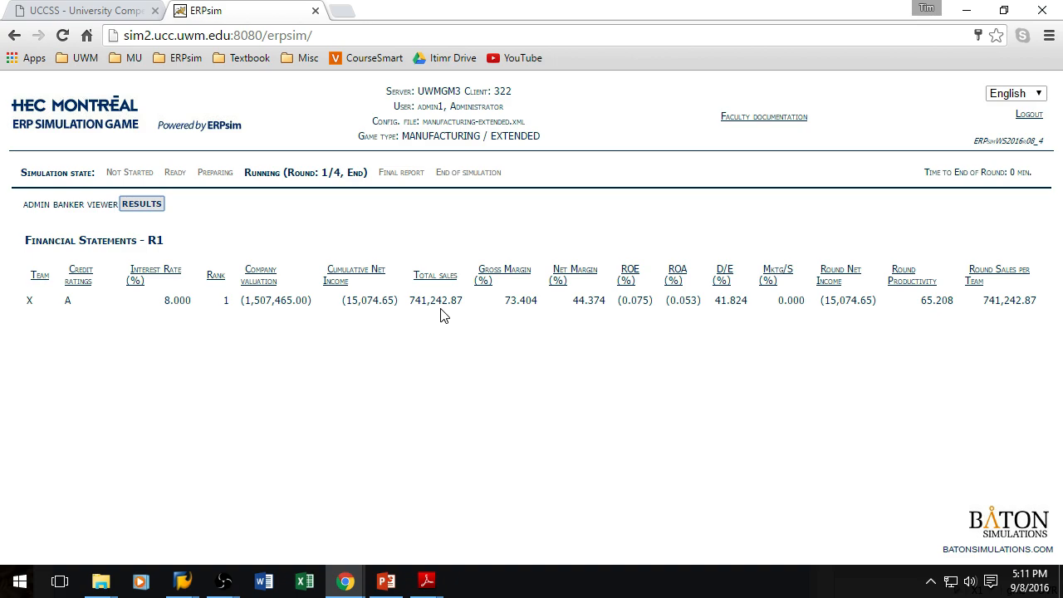
drag(668, 12, 685, 0)
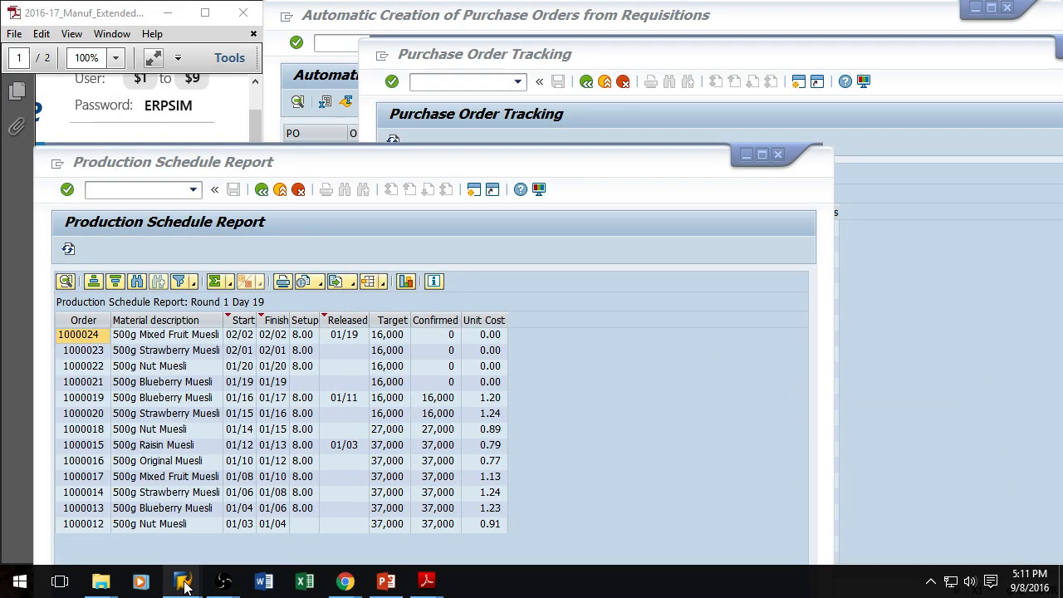
Step: Switch to the Inventory Report, refresh it and widen the window to review warehouse capacity
mouse_move(185, 586)
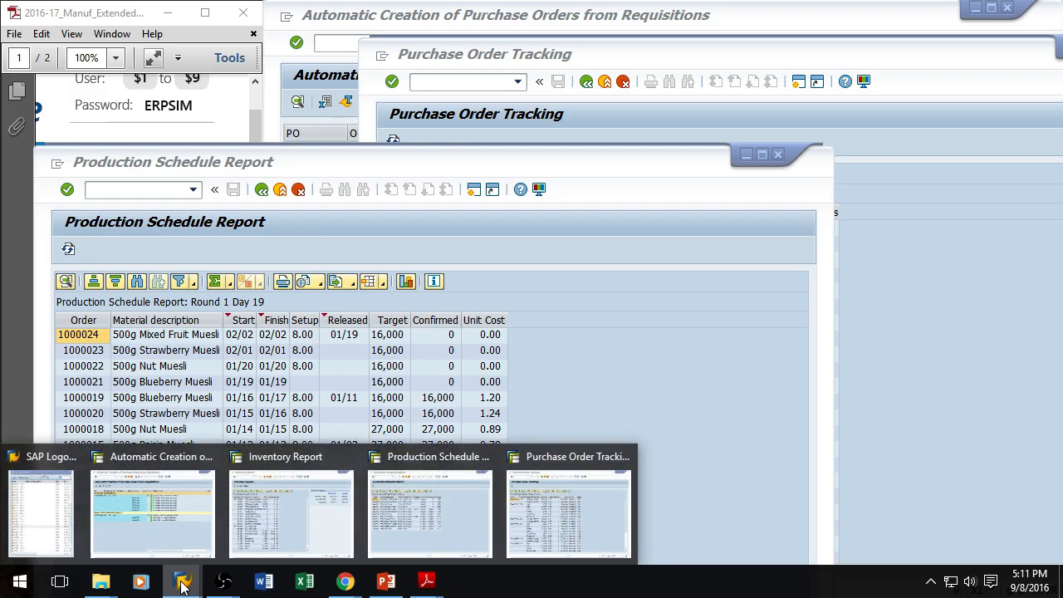
click(280, 541)
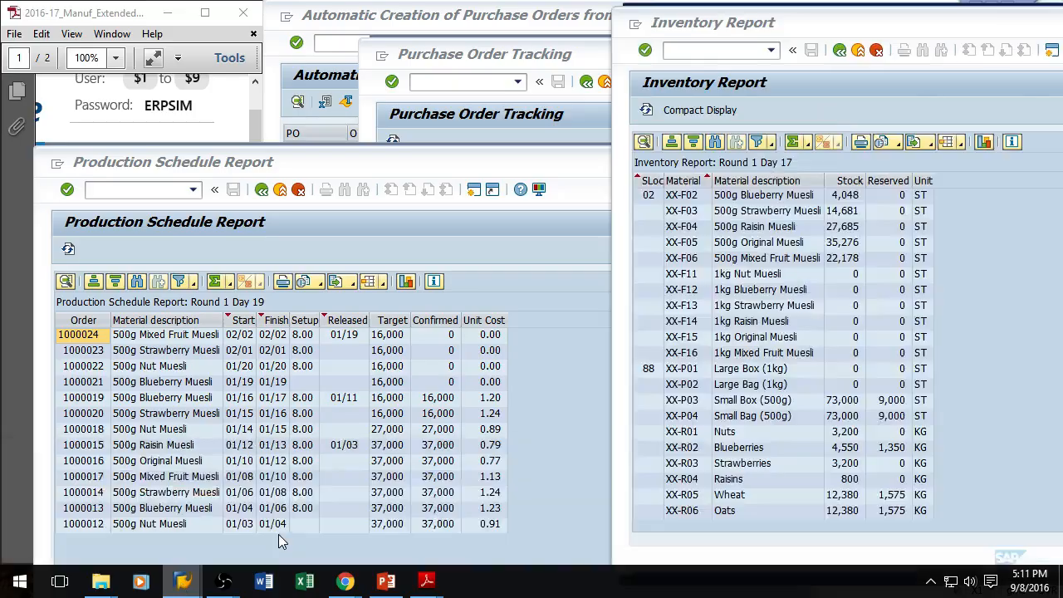
click(646, 112)
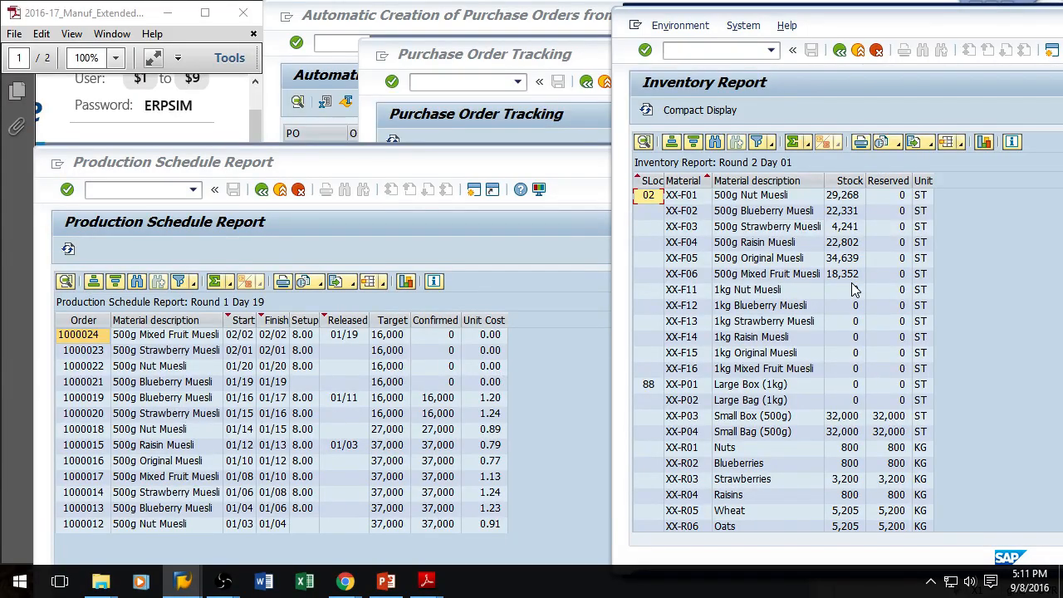
drag(995, 25, 784, 15)
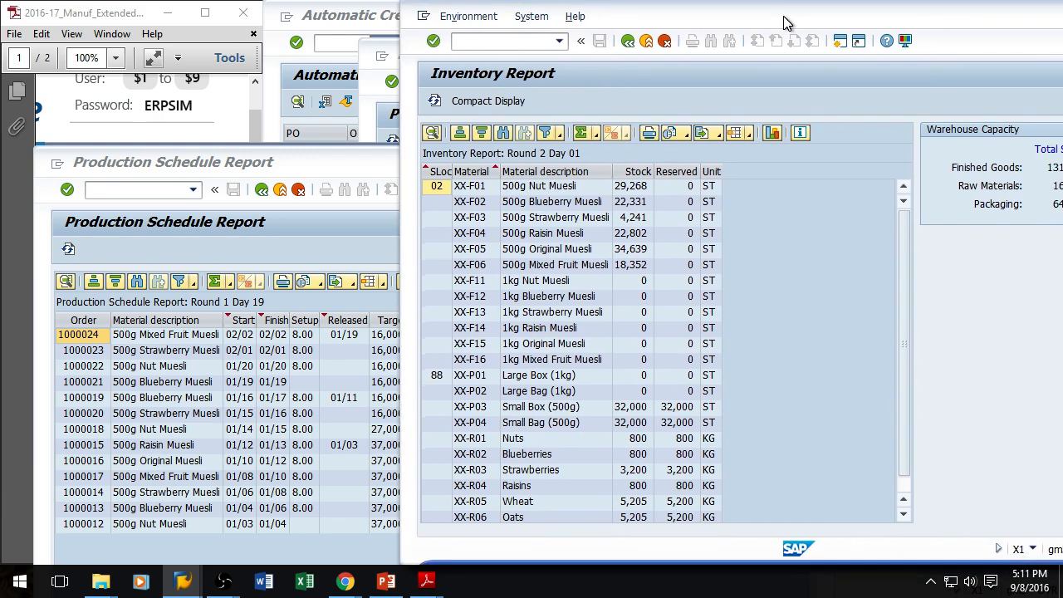
drag(893, 12, 793, 16)
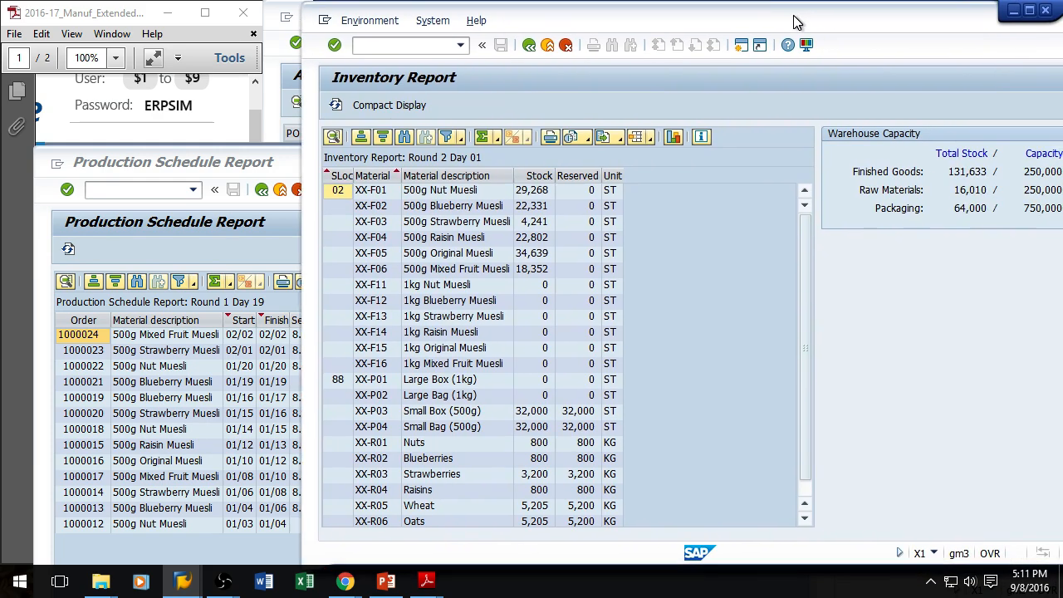
click(1014, 11)
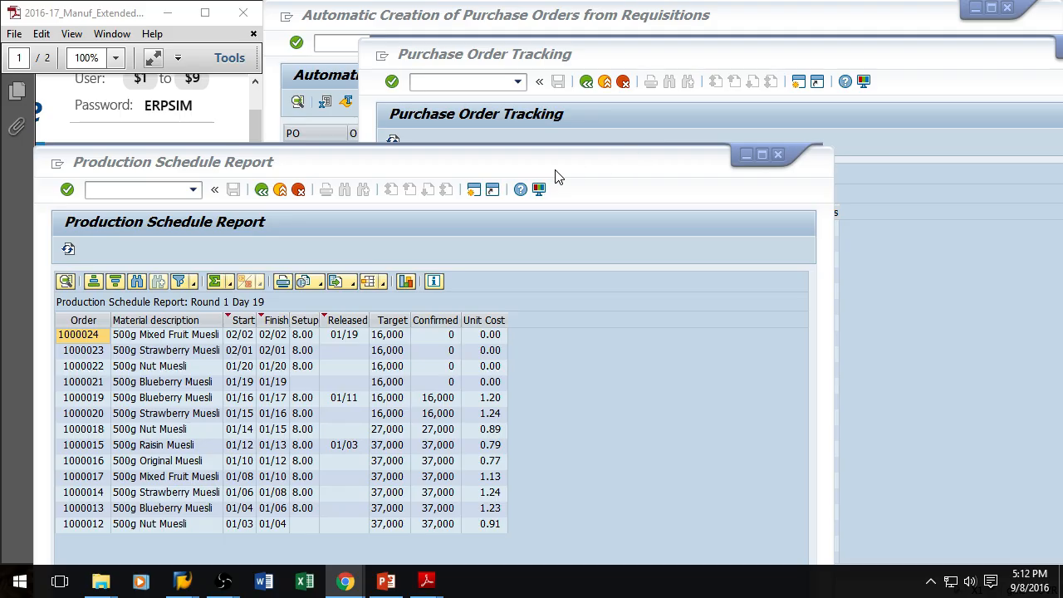
Step: Bring the Purchase Order Tracking report forward and refresh it
click(521, 161)
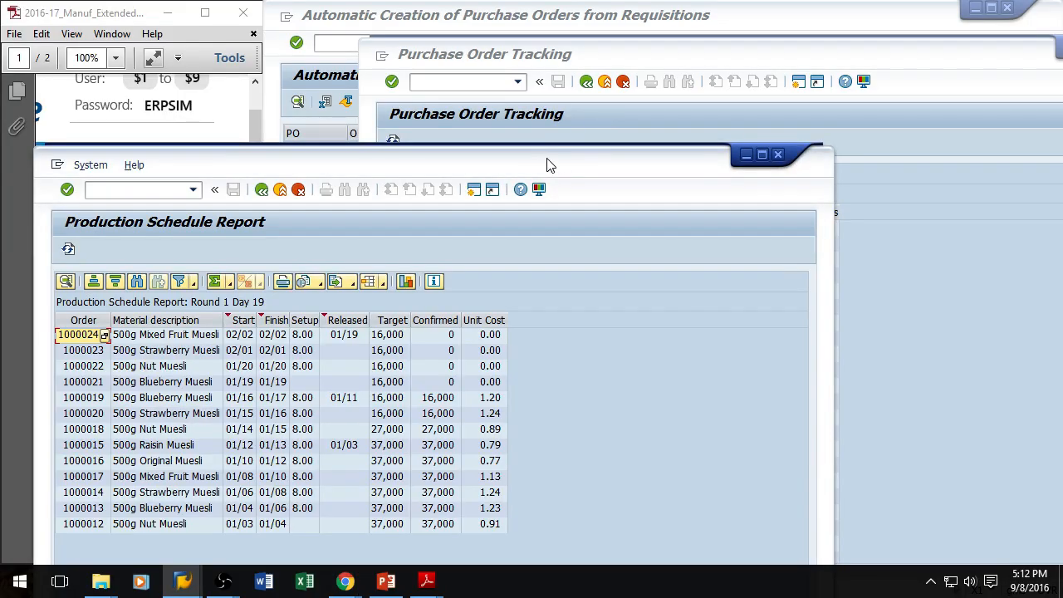
drag(573, 163, 555, 168)
click(657, 47)
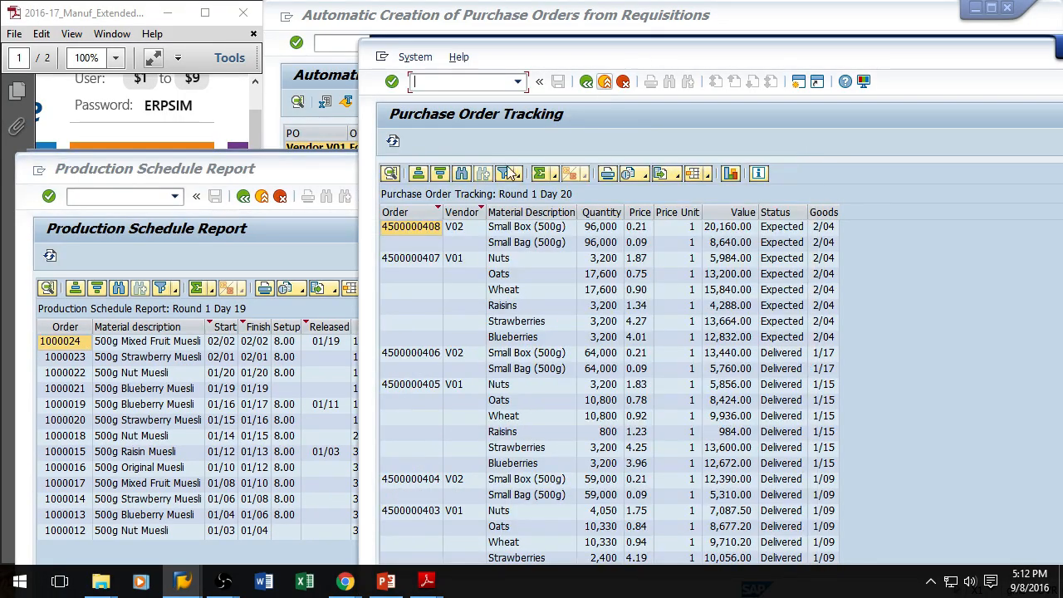
click(393, 143)
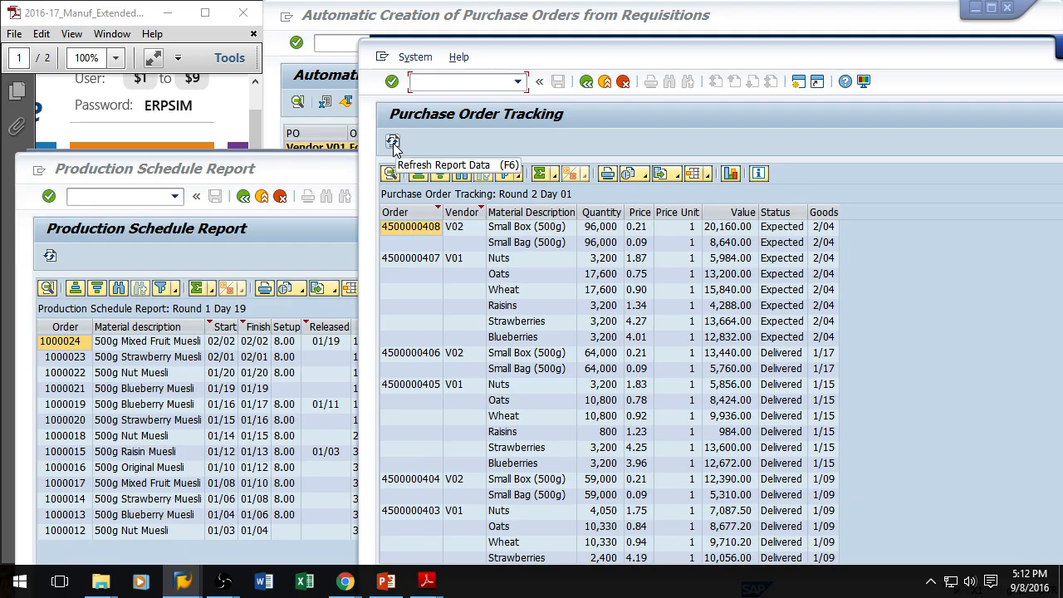
Step: Open Create Planned Independent Requirements (MD61) for product group XX-F
drag(624, 55, 653, 31)
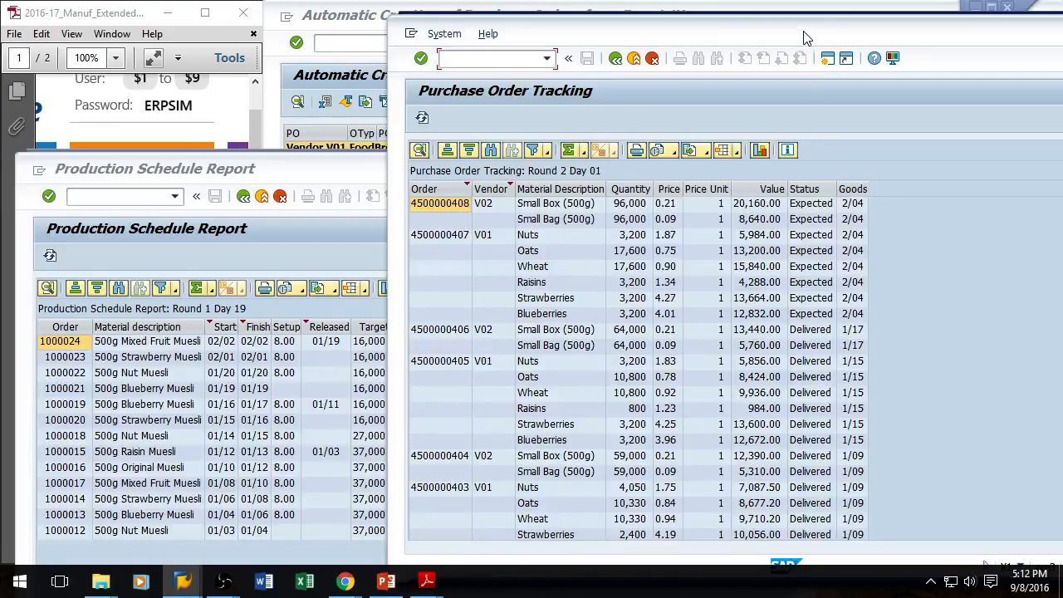
drag(805, 33, 904, 42)
click(407, 16)
drag(684, 22, 458, 99)
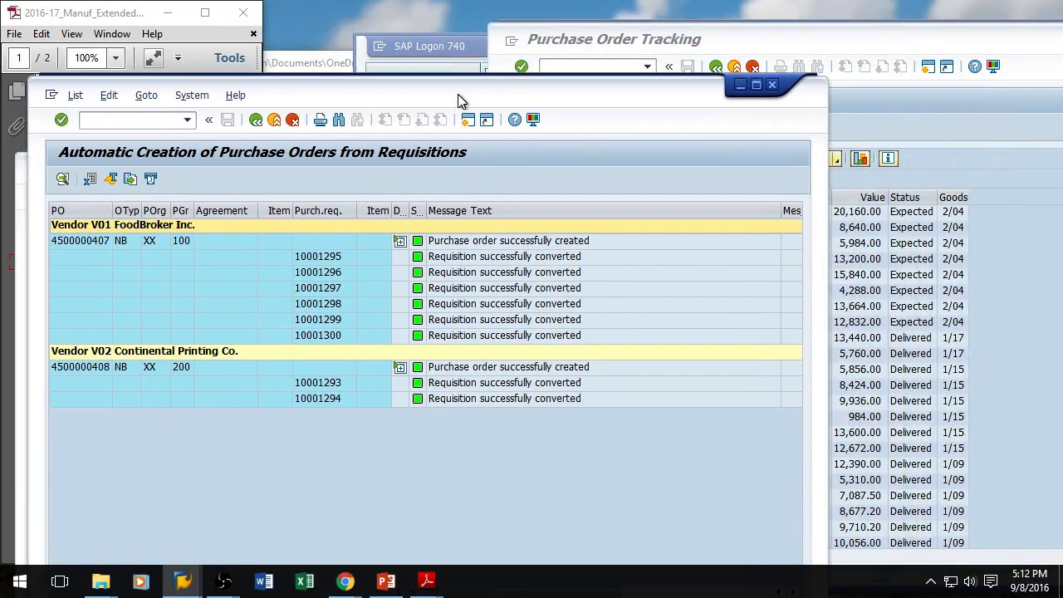
click(108, 122)
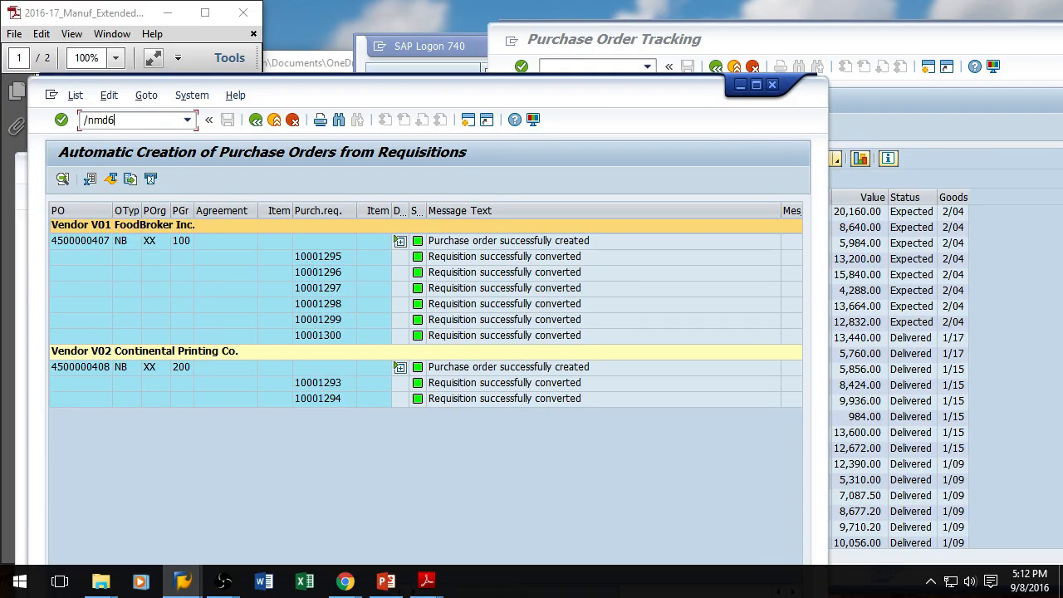
key(Return)
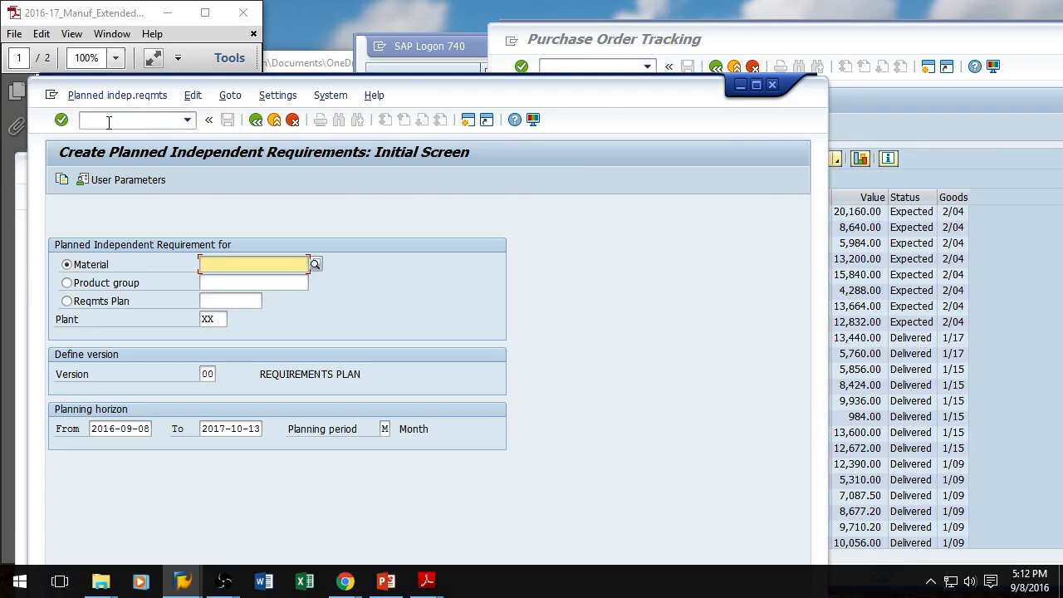
click(134, 288)
click(213, 283)
text(xx-f)
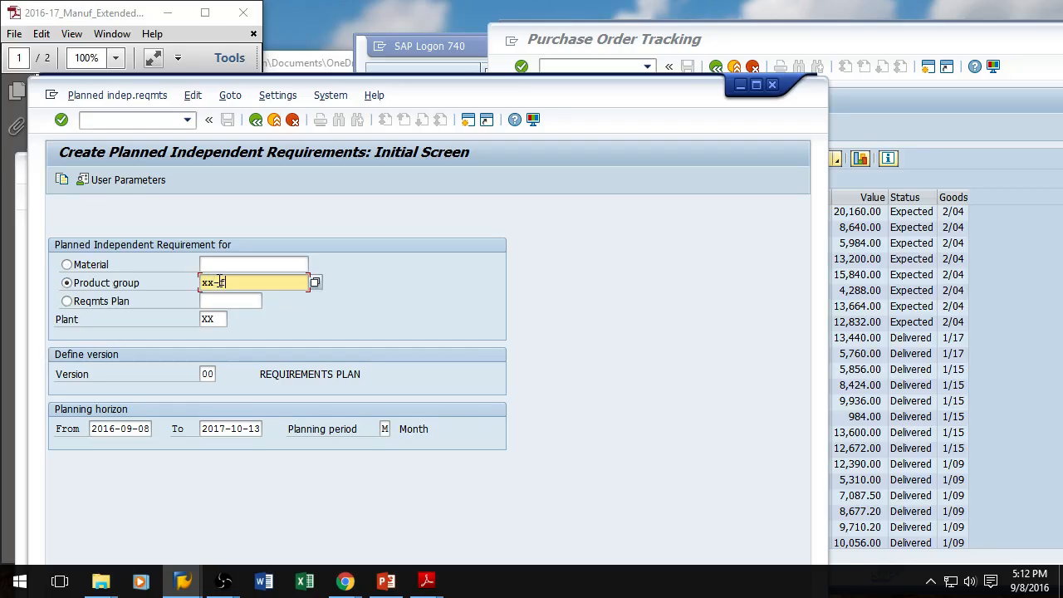
key(Return)
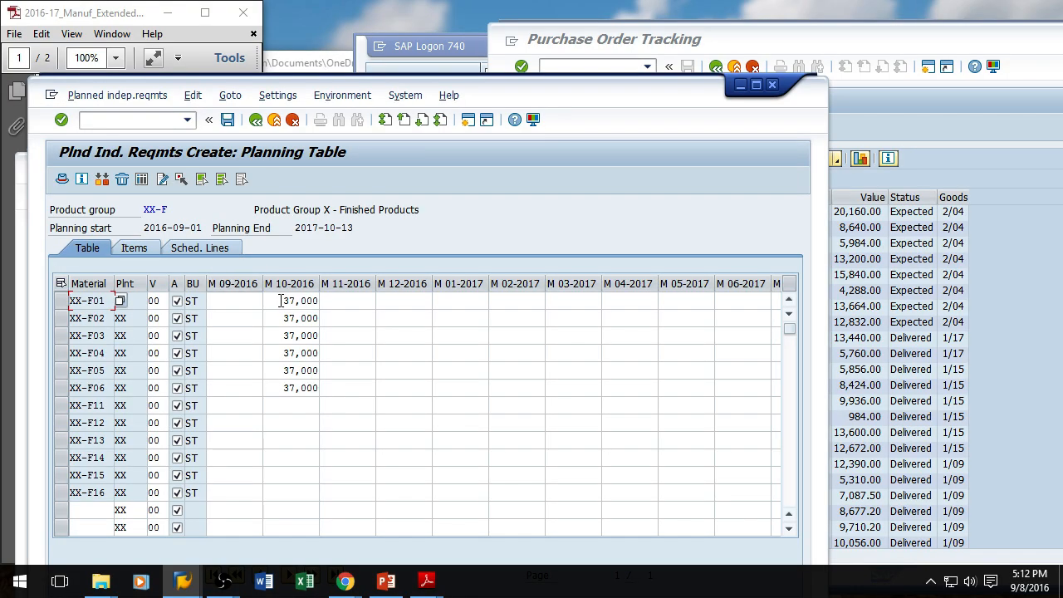
Step: Set the 10-2016 requirement to 48000 for products XX-F01 through XX-F06 and save the planning table
double_click(282, 301)
text(48)
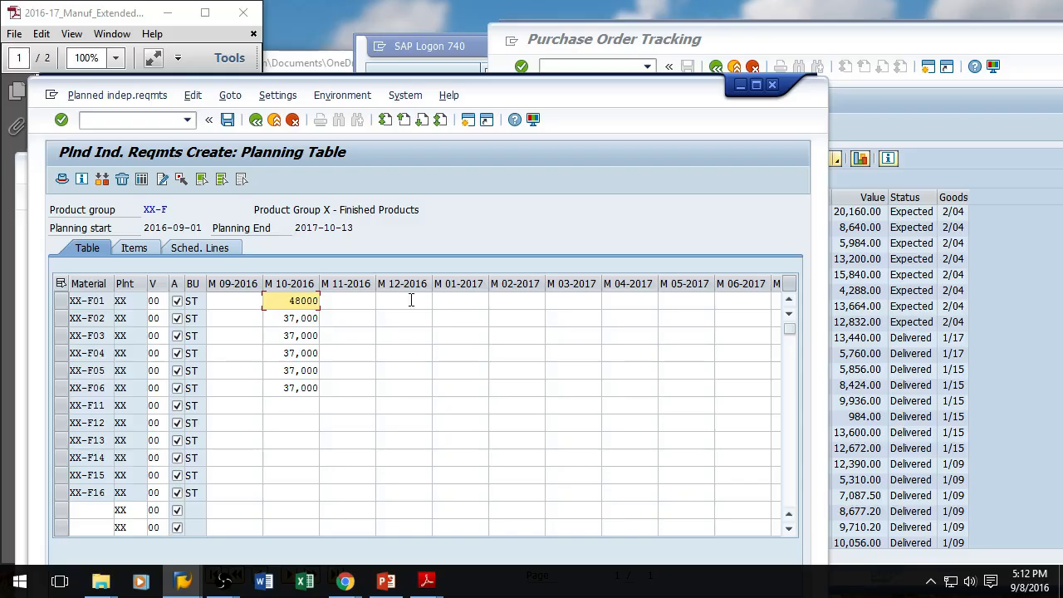
double_click(277, 319)
text(48000)
double_click(284, 336)
text(48000)
double_click(285, 353)
text(48000)
double_click(284, 371)
text(48000)
double_click(284, 388)
text(48000)
click(226, 120)
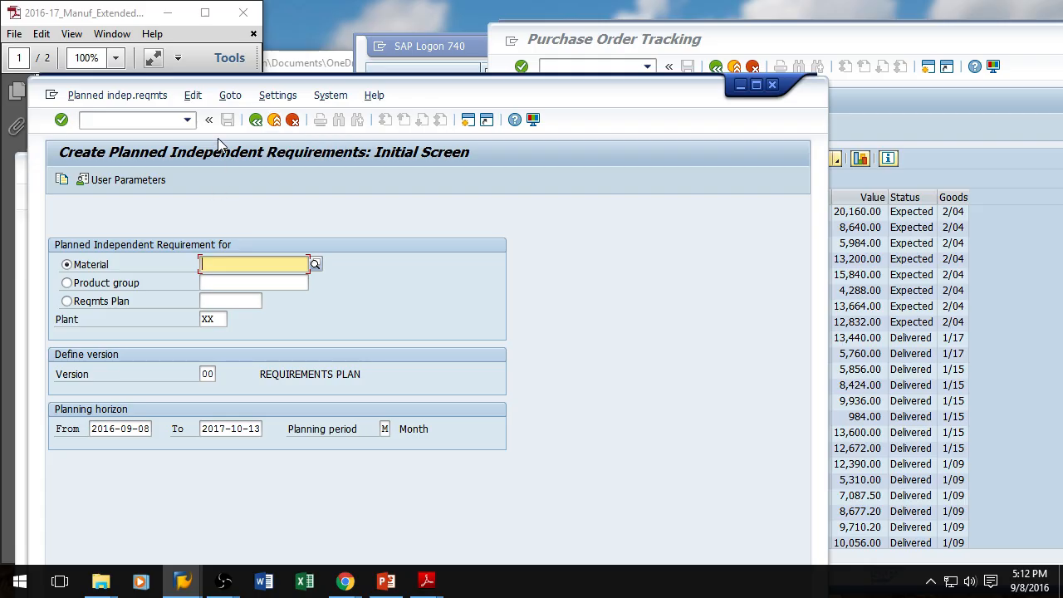
Step: Review the job aid's Forecast Sales instructions and refresh the Purchase Order Tracking report
drag(417, 88, 625, 73)
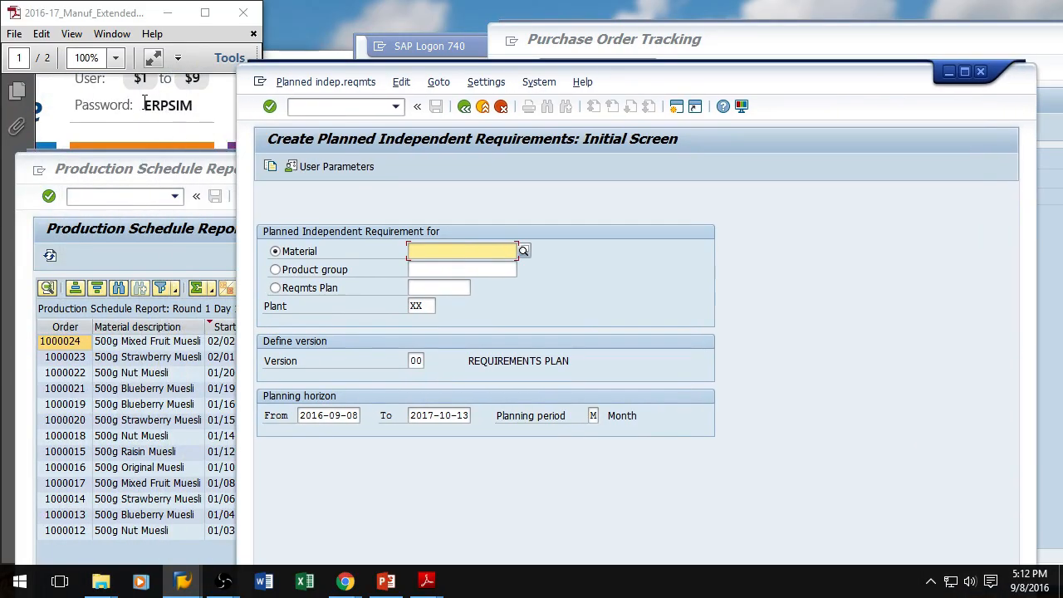
click(147, 106)
drag(194, 556, 149, 558)
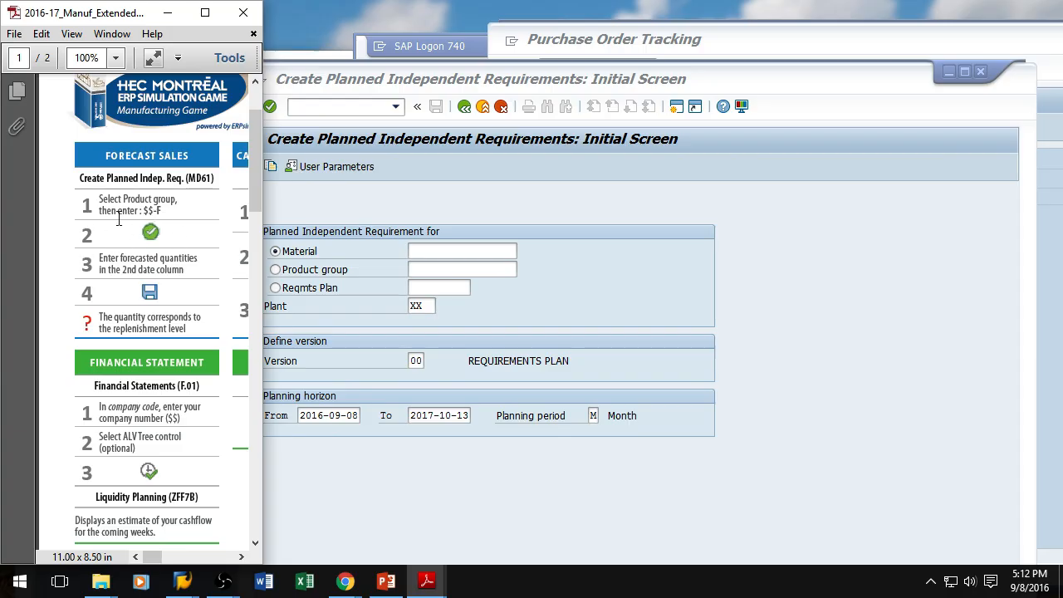
click(777, 43)
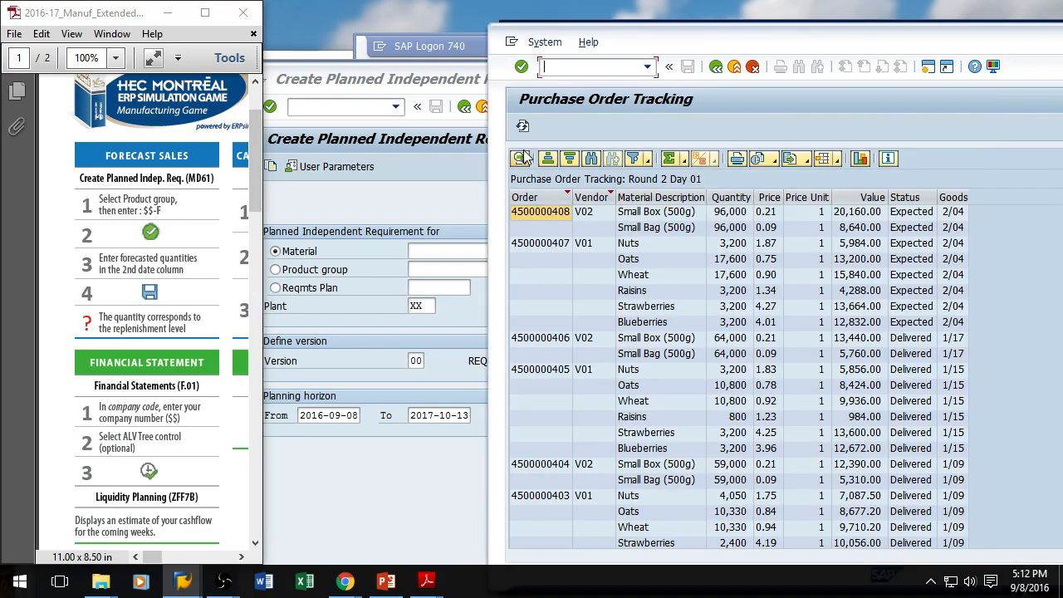
click(522, 127)
click(523, 131)
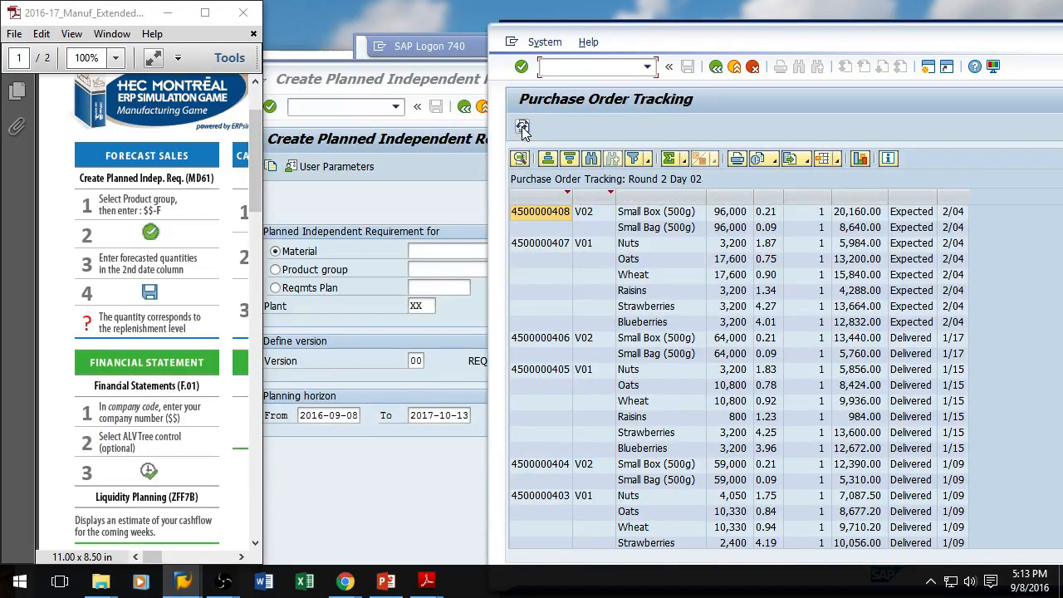
Step: Open Collective Conversion of Planned Orders (CO41) and list the planned orders for plant XX
click(425, 81)
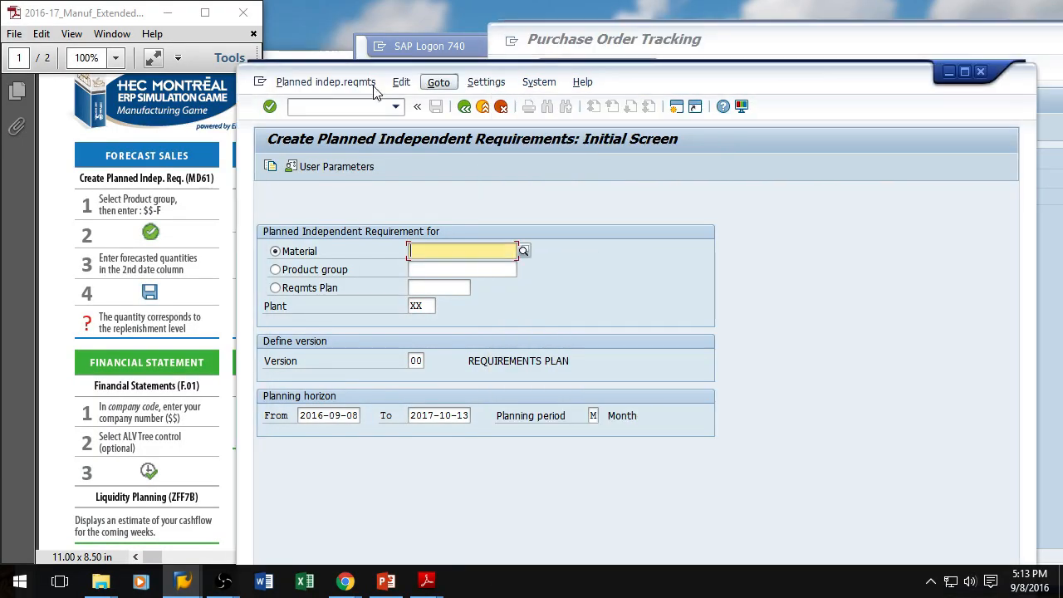
click(593, 79)
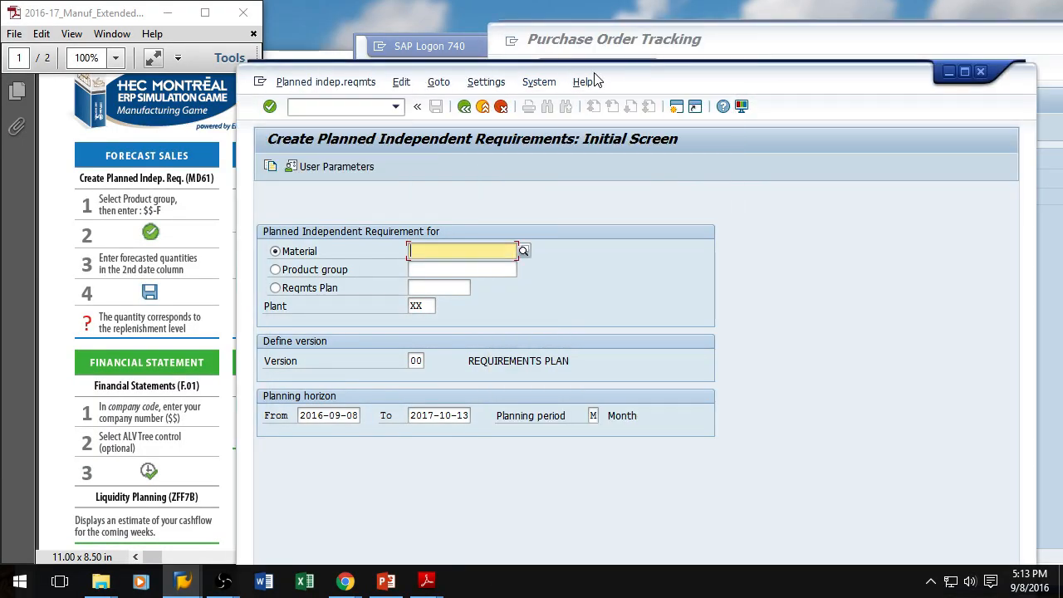
click(319, 111)
text(/nco41)
key(Return)
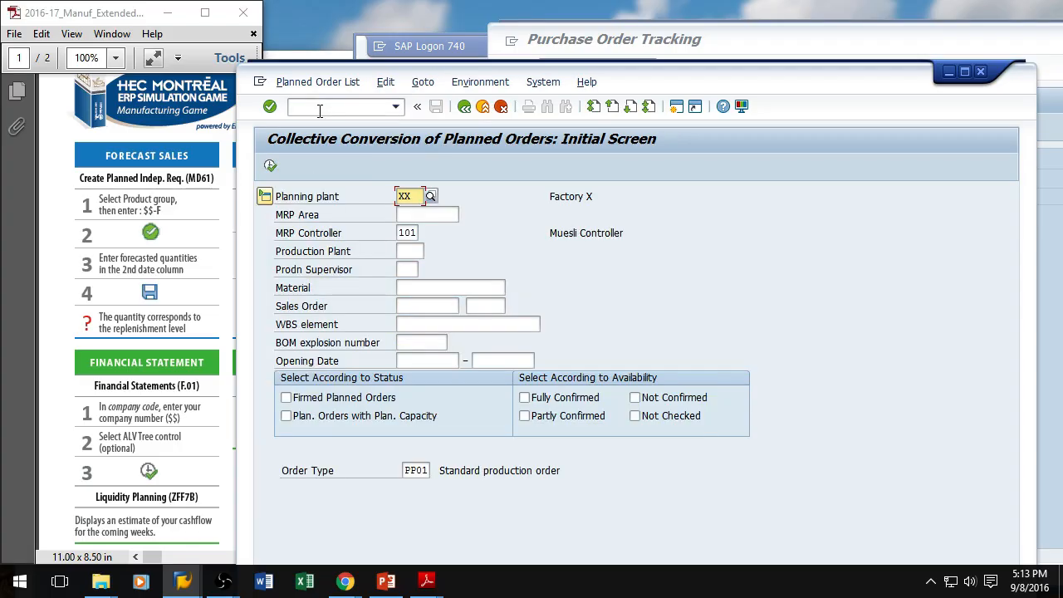
click(270, 165)
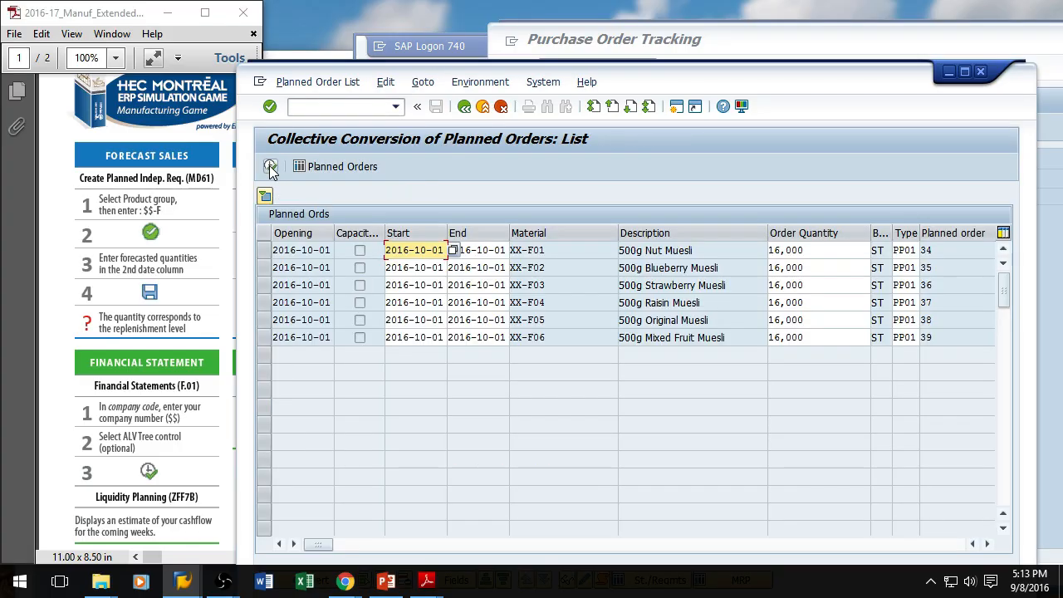
drag(807, 87, 629, 35)
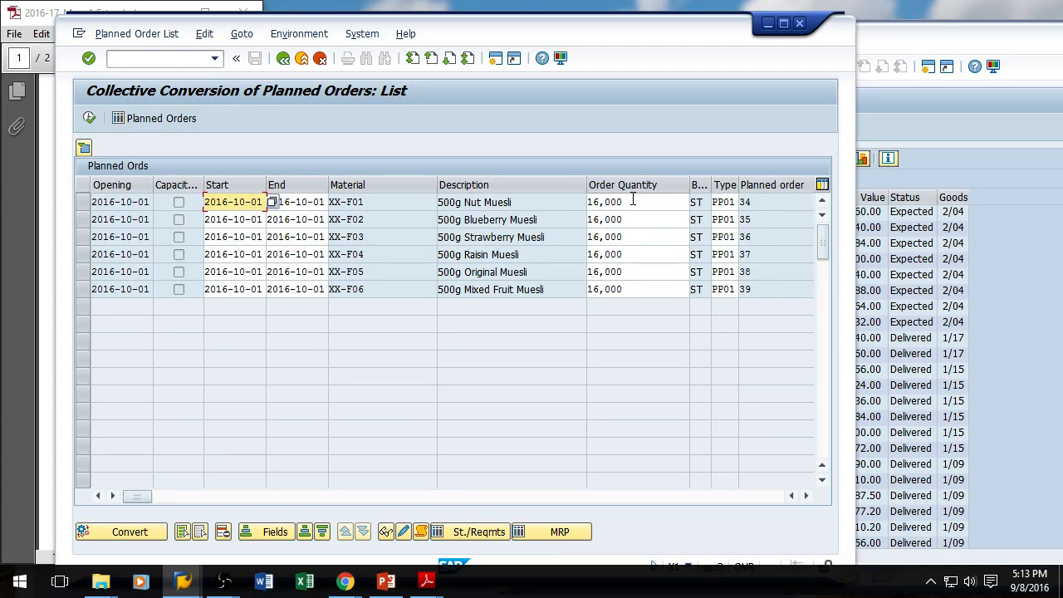
Step: Refresh the Purchase Order Tracking report
click(1044, 166)
click(522, 127)
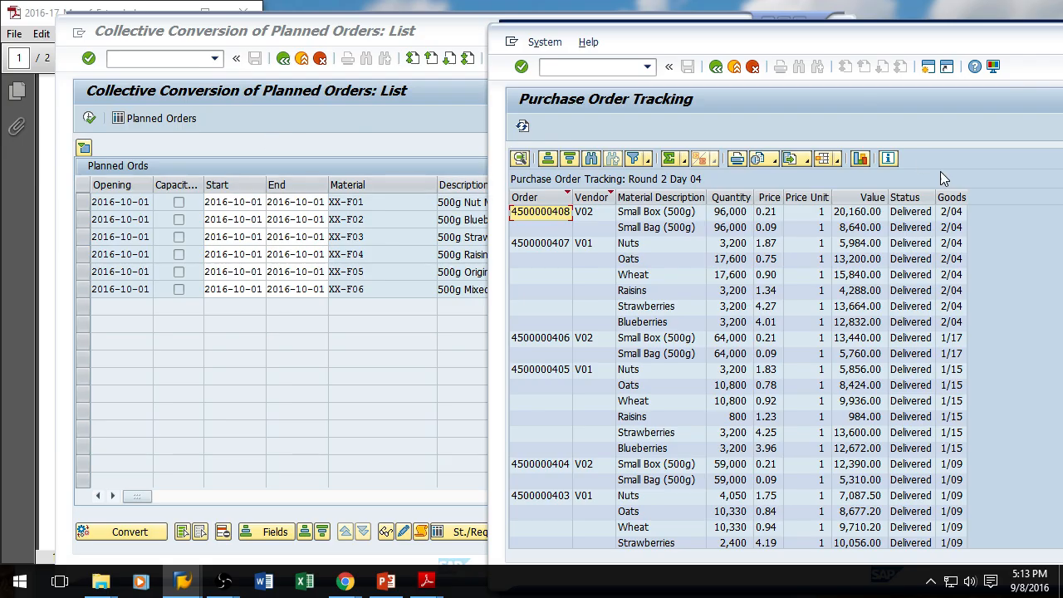
Step: Convert all six listed planned orders into production orders and run MRP for plant XX
click(375, 116)
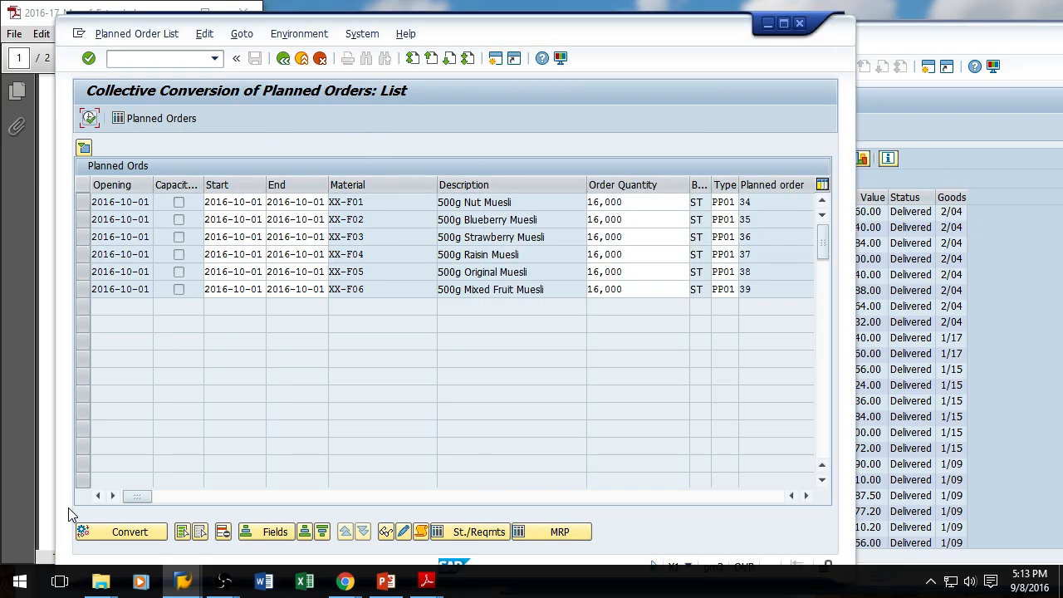
click(135, 534)
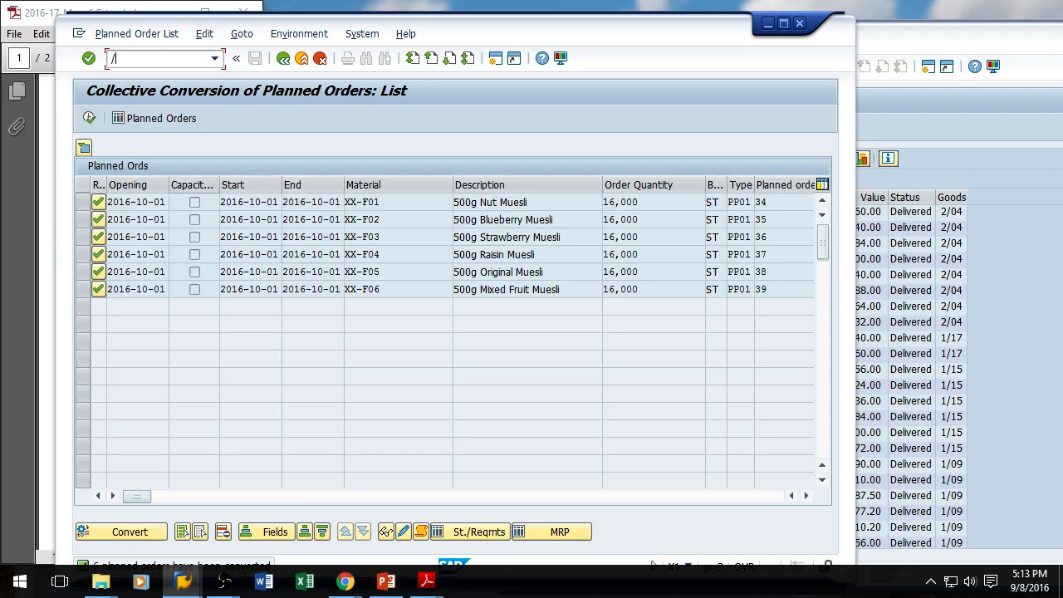
key(Return)
key(Return)
key(Return)
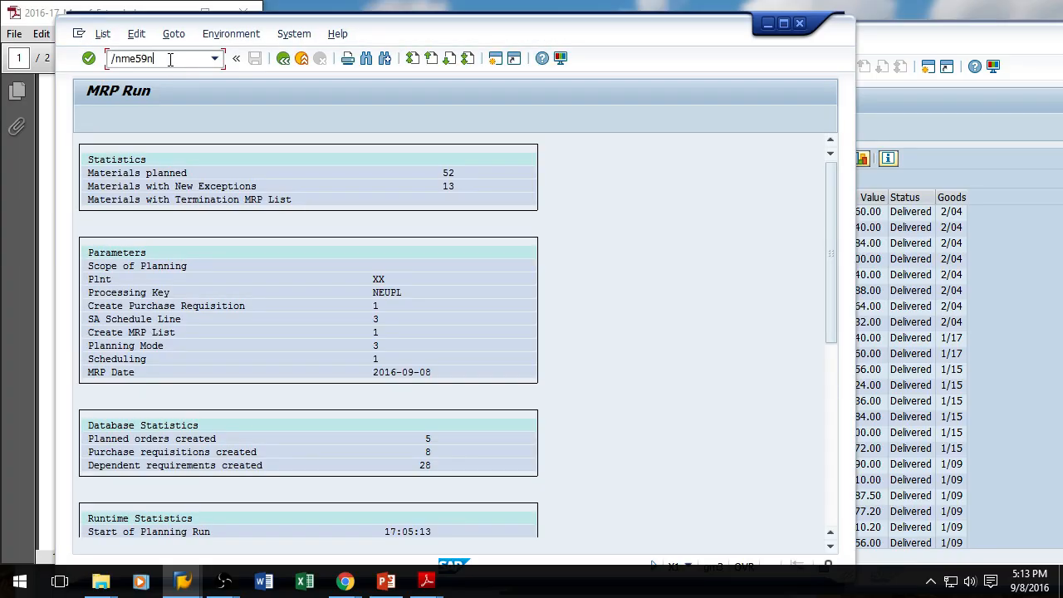
Step: Create purchase orders automatically from requisitions using ME59N
click(169, 59)
text(/nme59n)
key(Return)
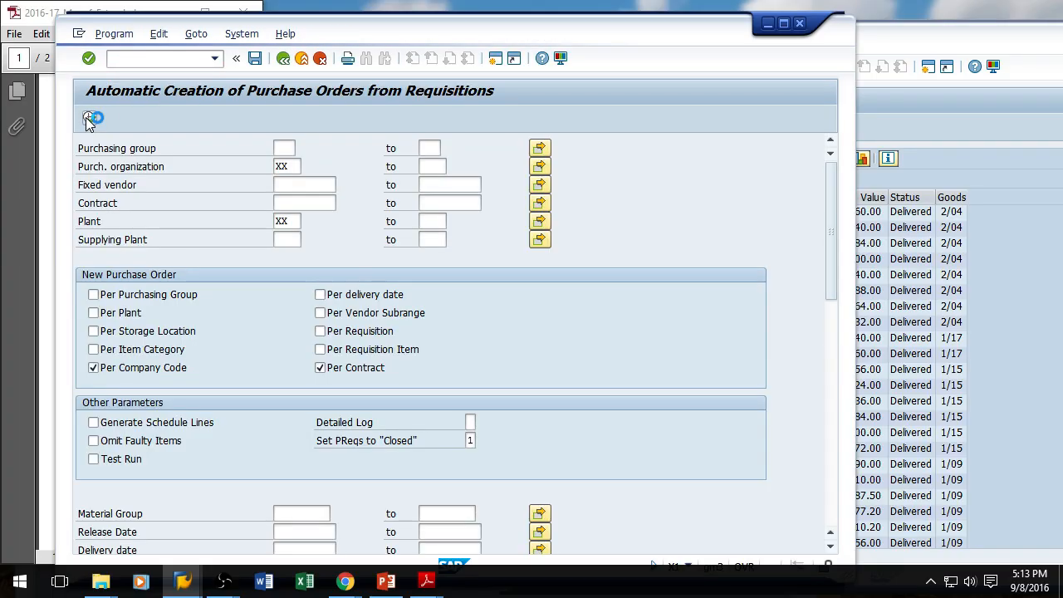
click(92, 118)
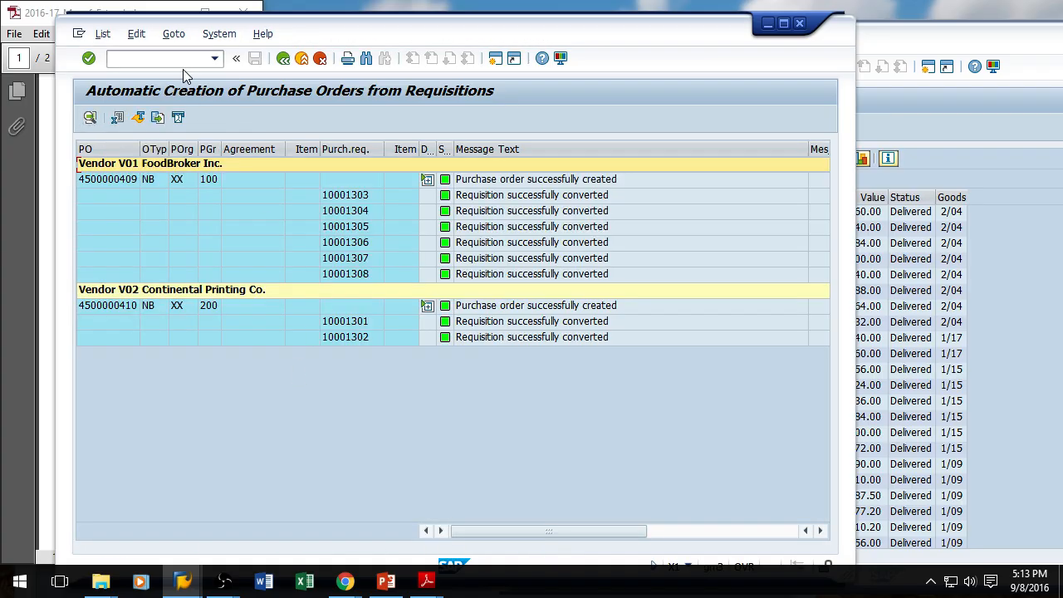
Step: Reopen Collective Conversion of Planned Orders (CO41) and list the newly planned orders
click(174, 60)
text(co4)
key(BackSpace)
key(BackSpace)
text(/nco41)
key(Return)
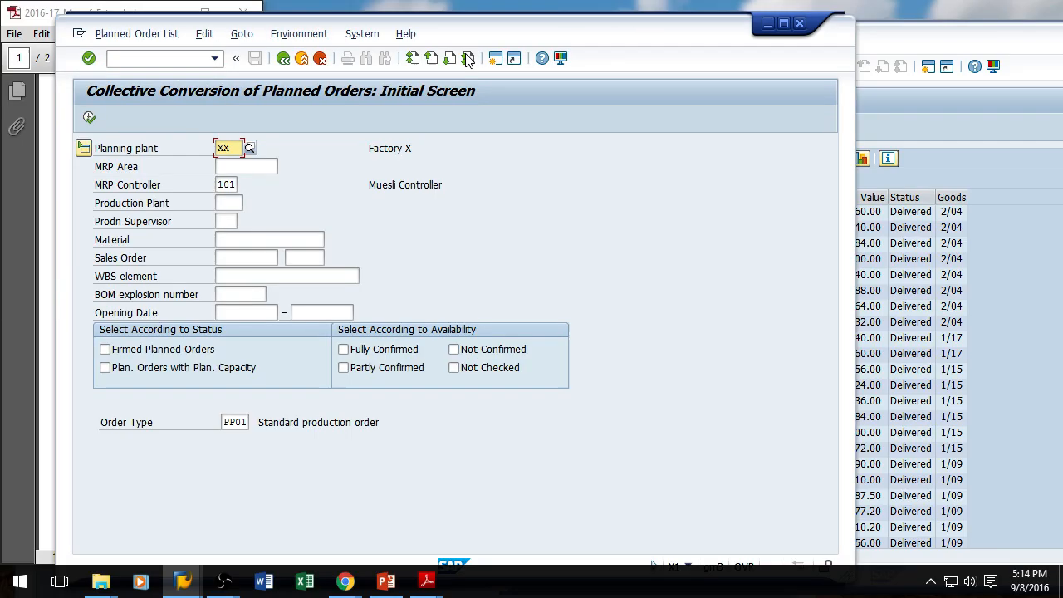
click(91, 122)
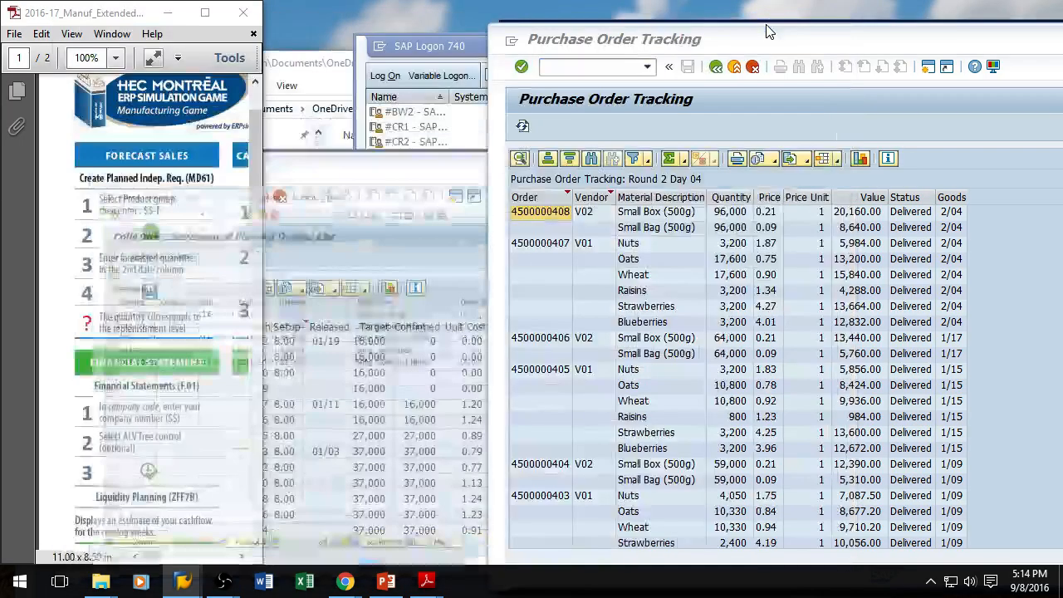
Step: Refresh the Purchase Order Tracking and Production Schedule reports to check the new orders
click(768, 23)
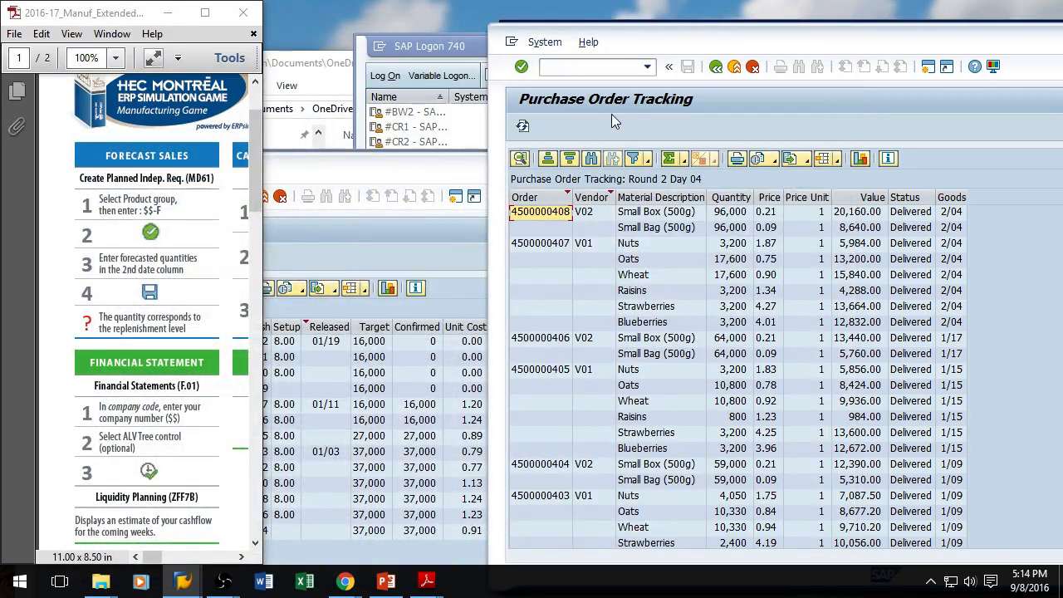
click(524, 127)
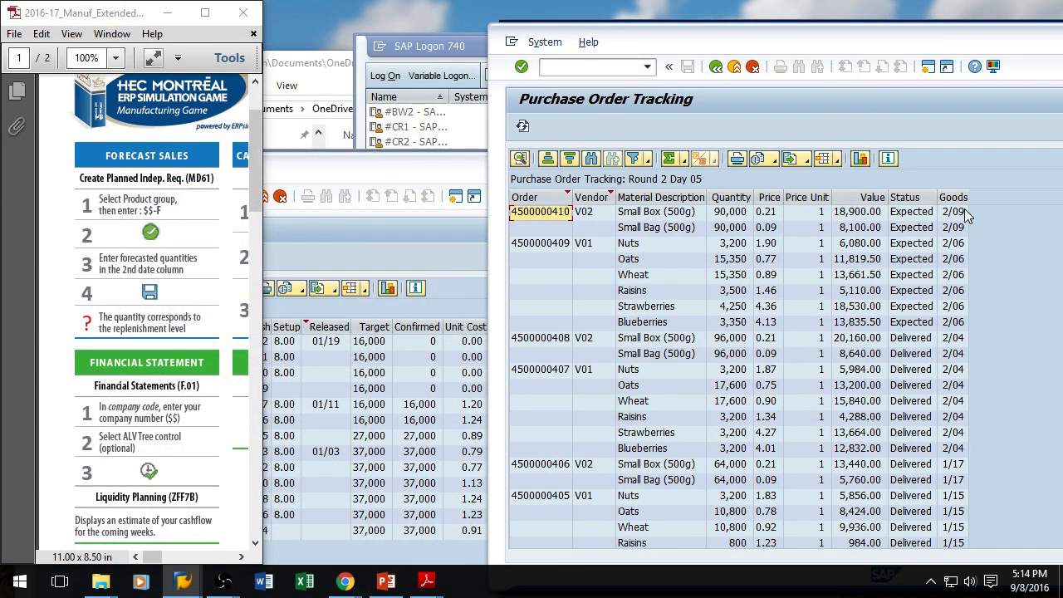
click(324, 190)
click(50, 255)
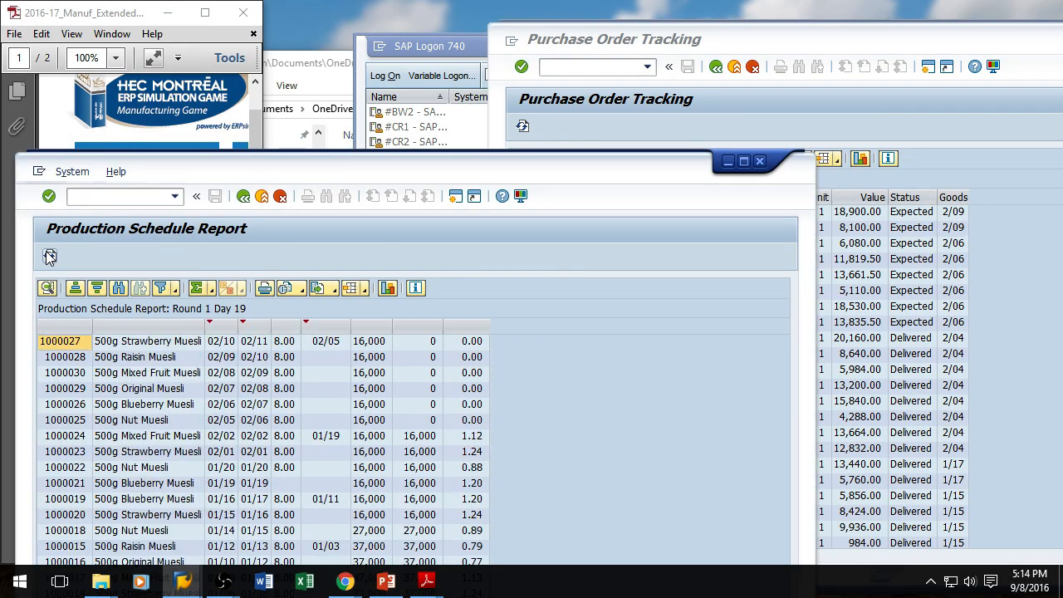
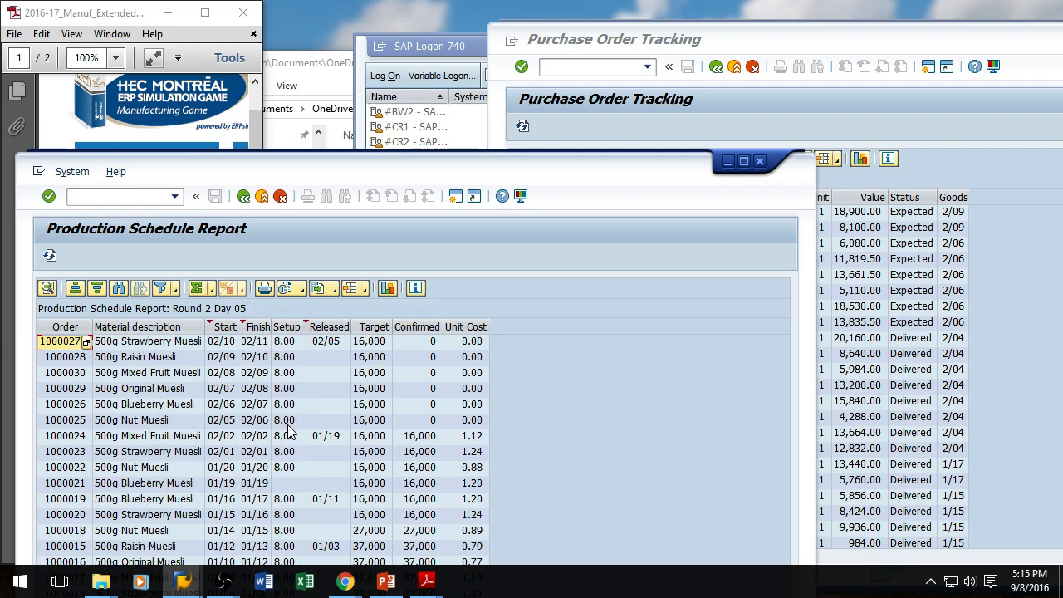
Step: Refresh the Purchase Order Tracking report
click(1001, 184)
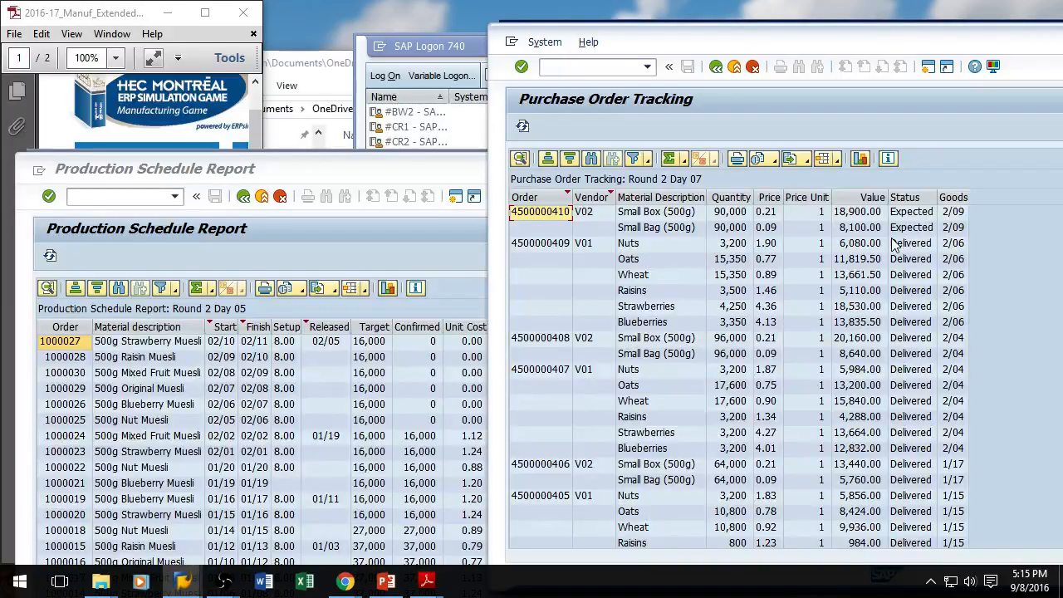
click(522, 127)
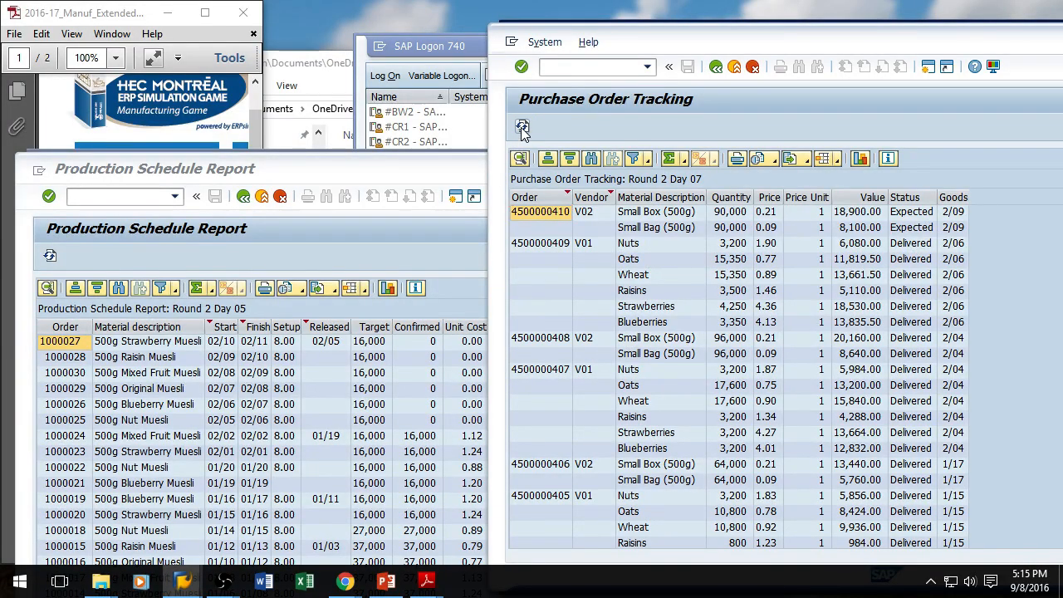
click(314, 171)
click(137, 14)
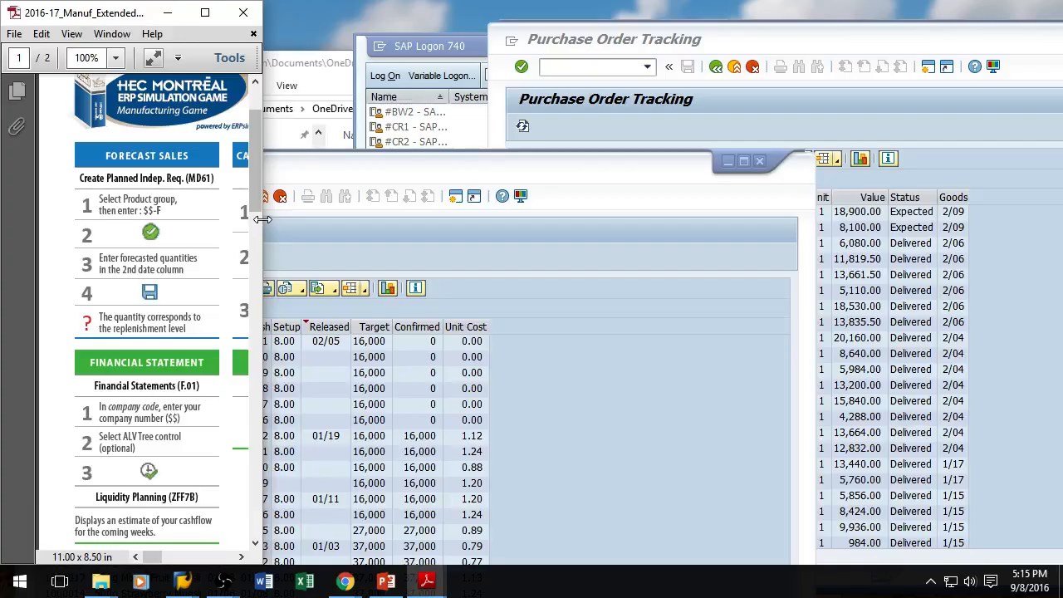
Step: Enlarge the job aid PDF to read the transaction steps for each game activity
scroll(260, 225, down, 5)
drag(260, 227, 859, 230)
scroll(552, 268, up, 5)
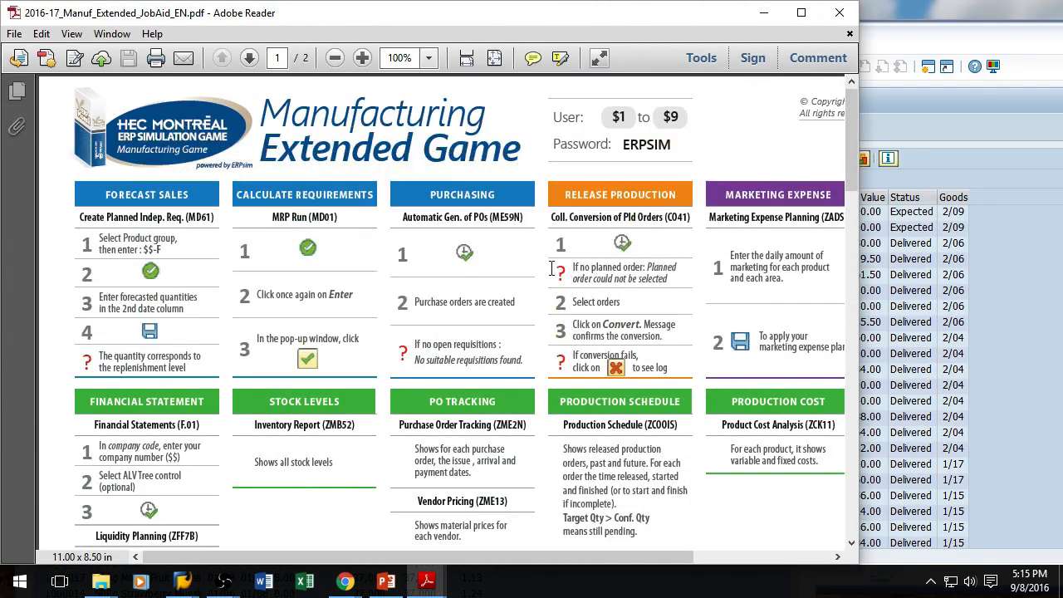
scroll(552, 268, down, 1)
drag(858, 295, 720, 299)
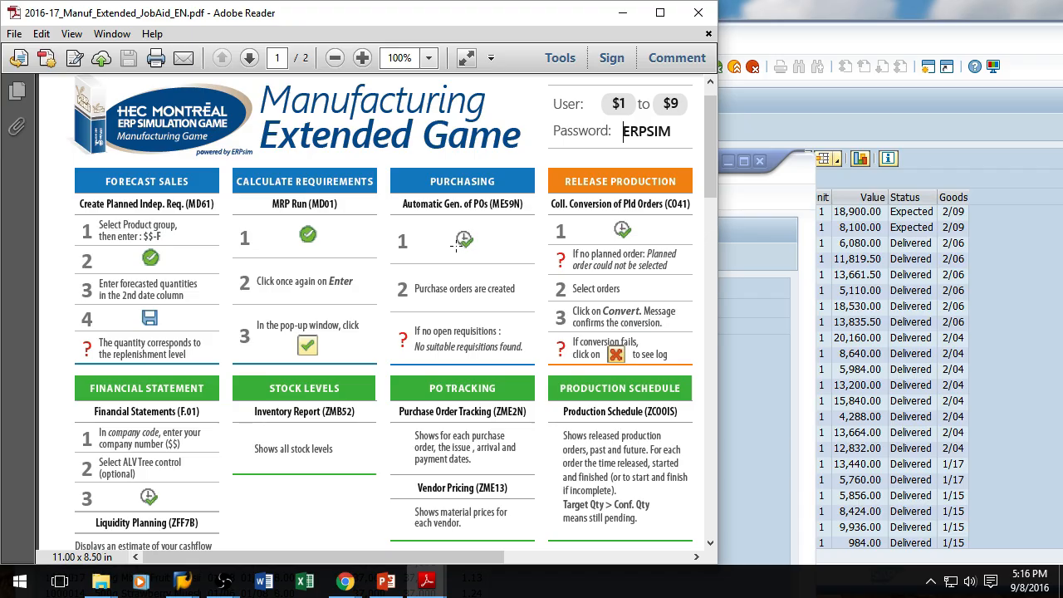
Step: Refresh the Purchase Order Tracking report again and return to the job aid
click(860, 127)
click(523, 128)
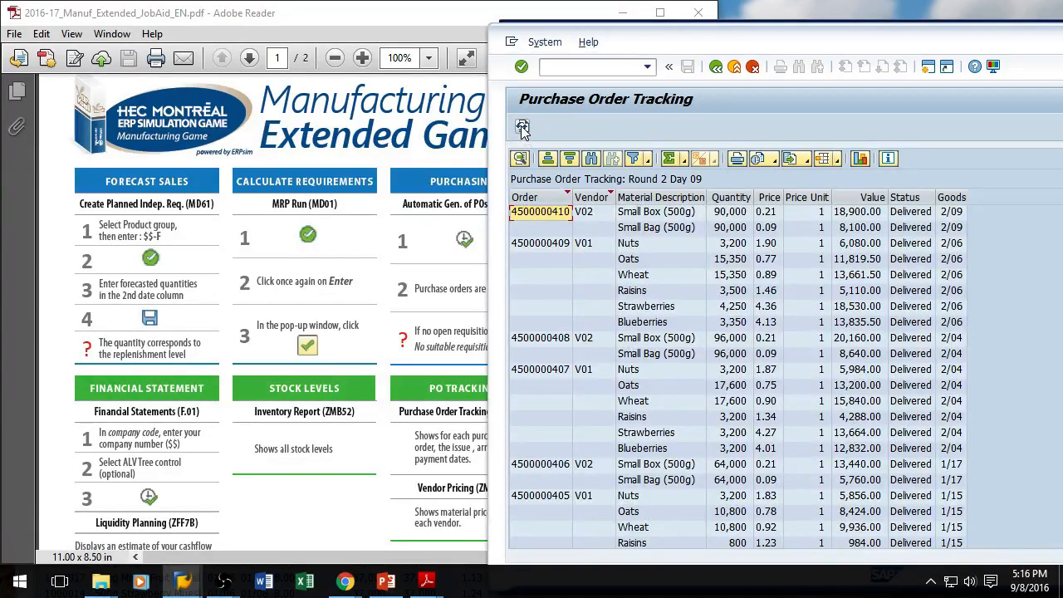
click(443, 25)
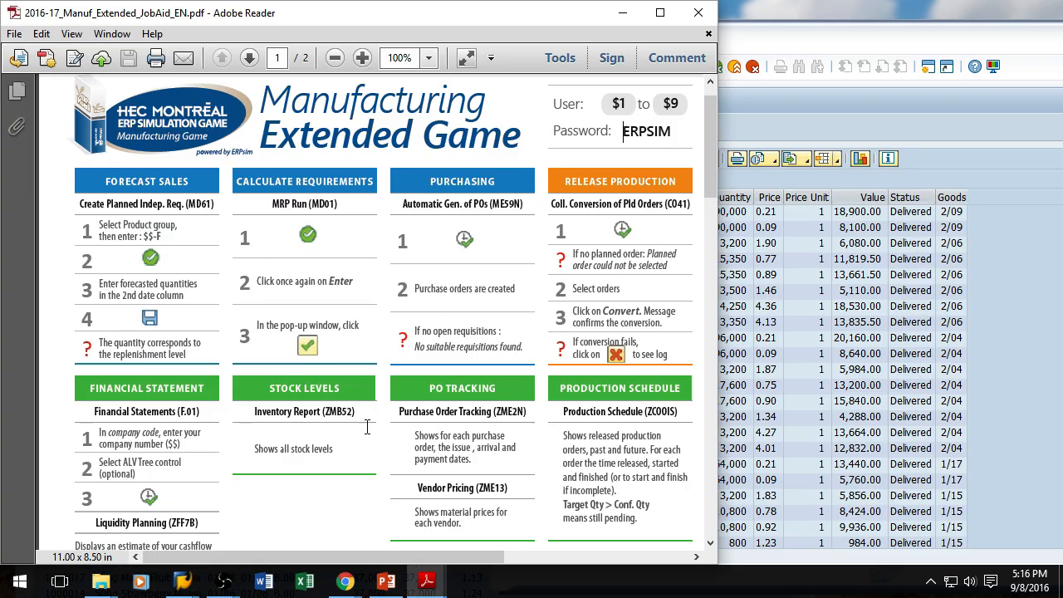
Step: Select all planned orders in the Collective Conversion list and convert them into production orders
mouse_move(183, 585)
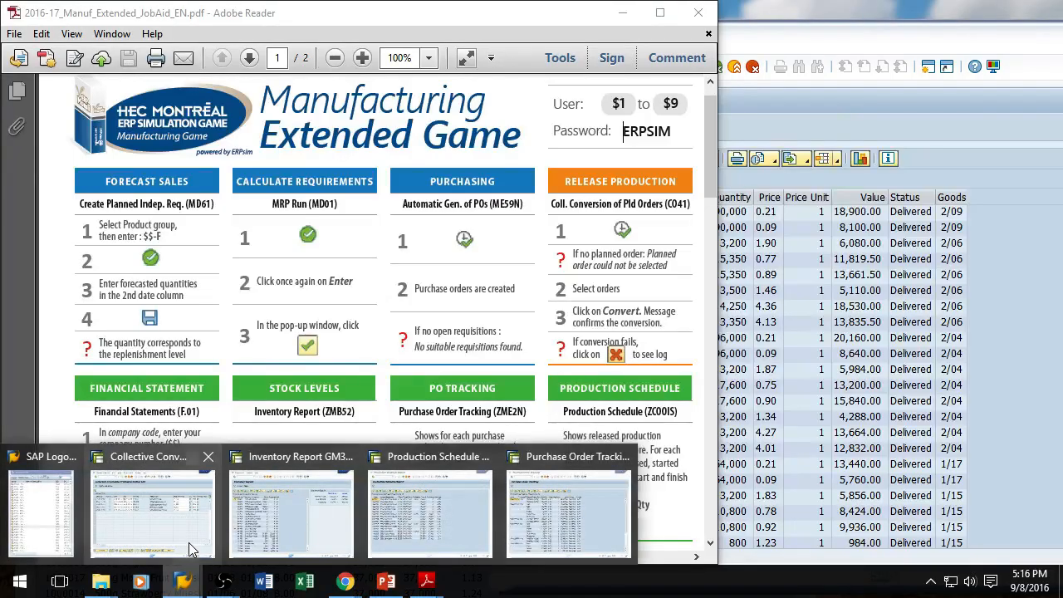
click(167, 511)
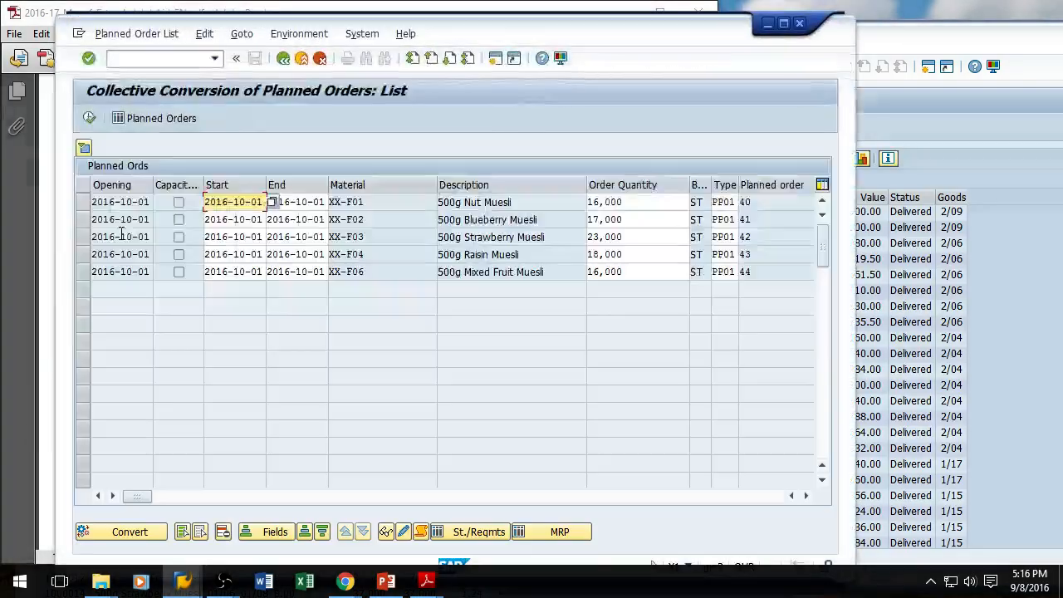
click(180, 534)
click(141, 533)
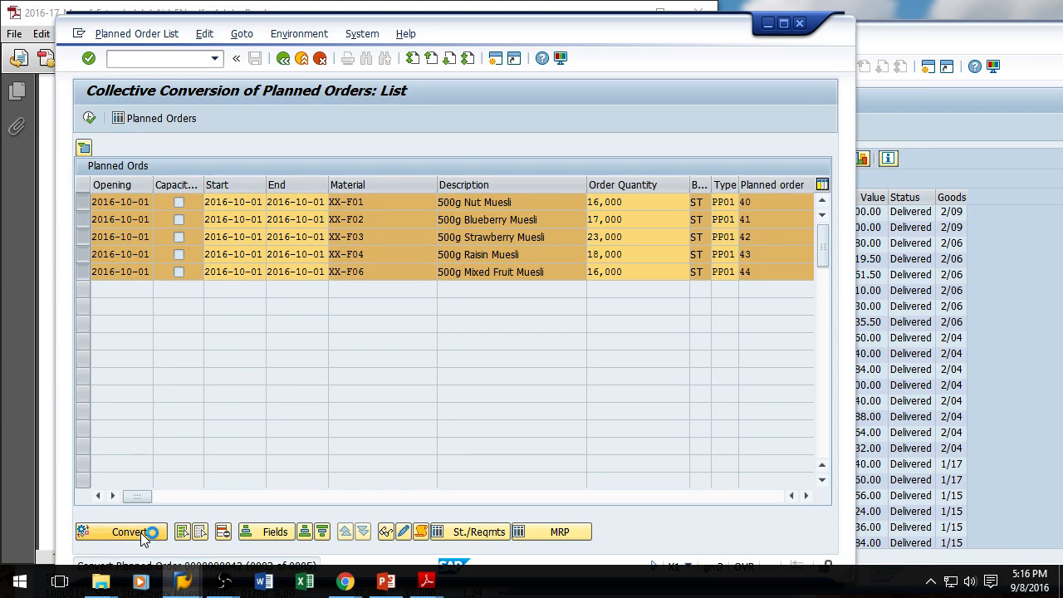
Step: Run MRP (MD01) for plant XX
click(150, 57)
text(/nmd01)
key(Return)
Step: Create purchase orders automatically from requisitions using ME59N
key(Return)
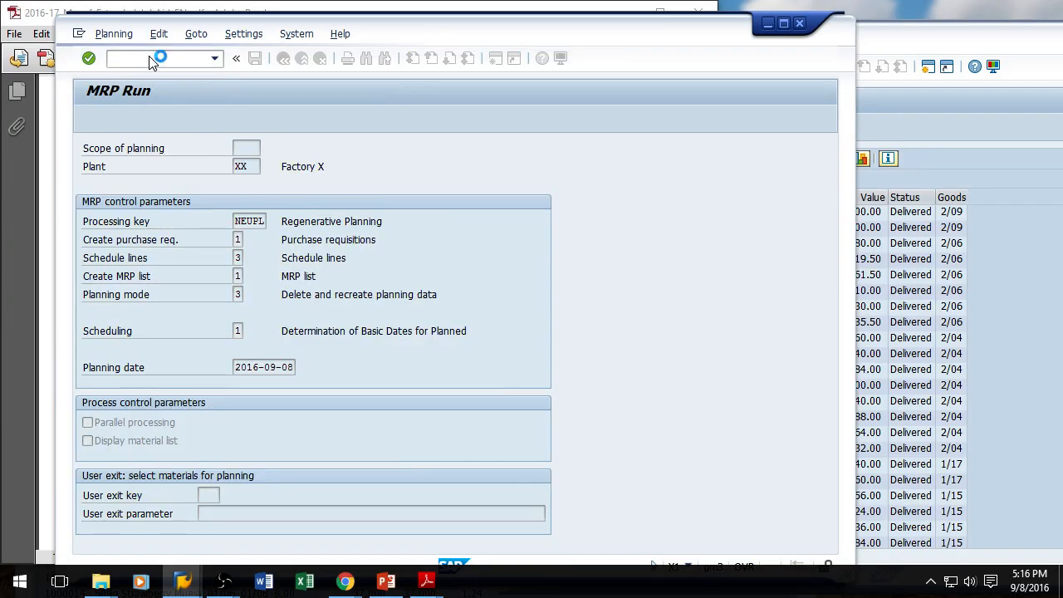
text(/nme59n)
key(Return)
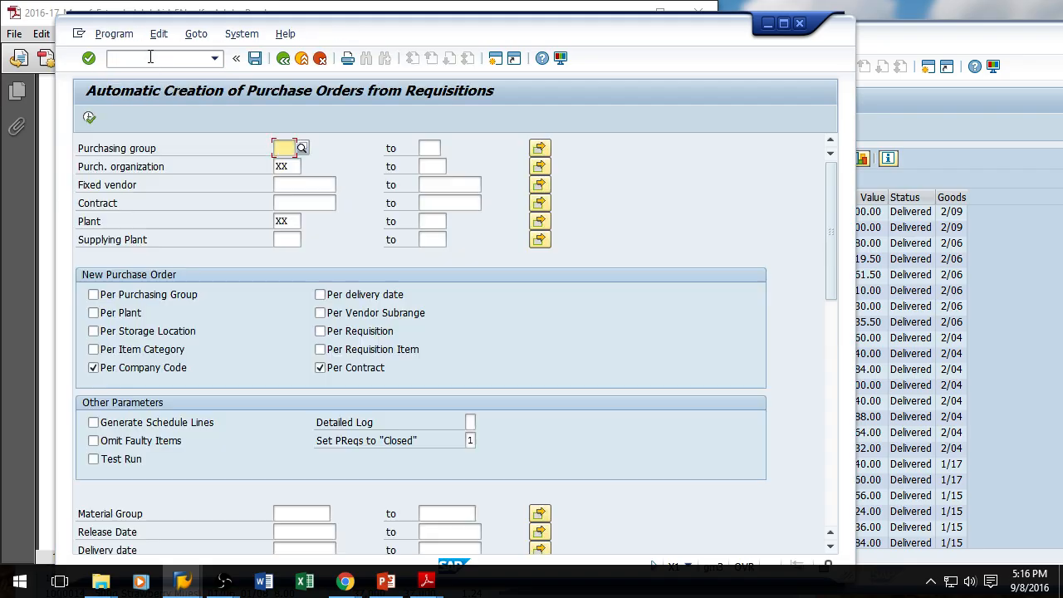
click(89, 119)
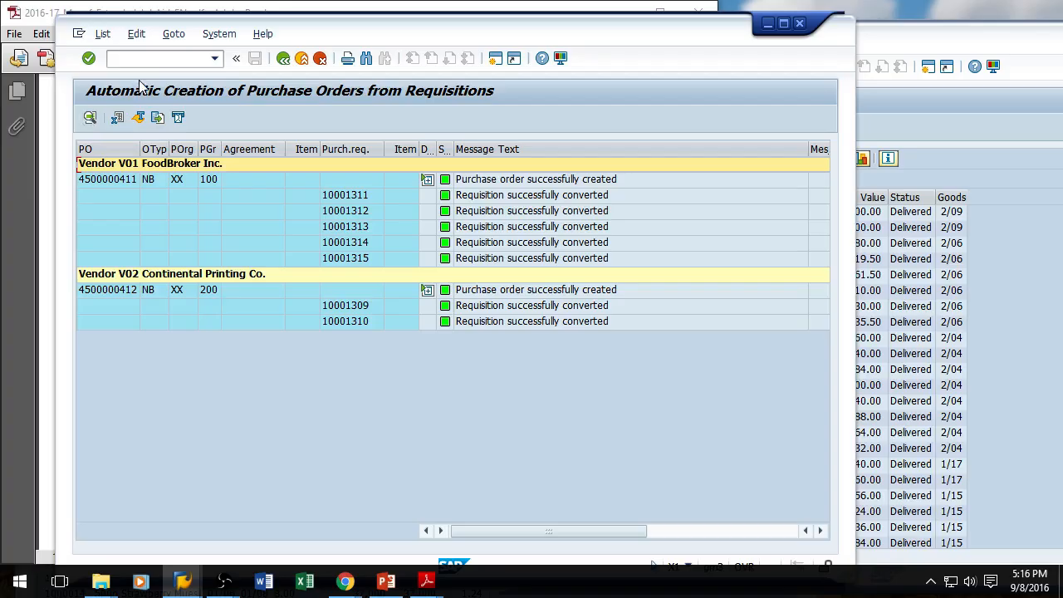
Step: Return to Collective Conversion of Planned Orders (CO41) and list the current planned orders
click(149, 58)
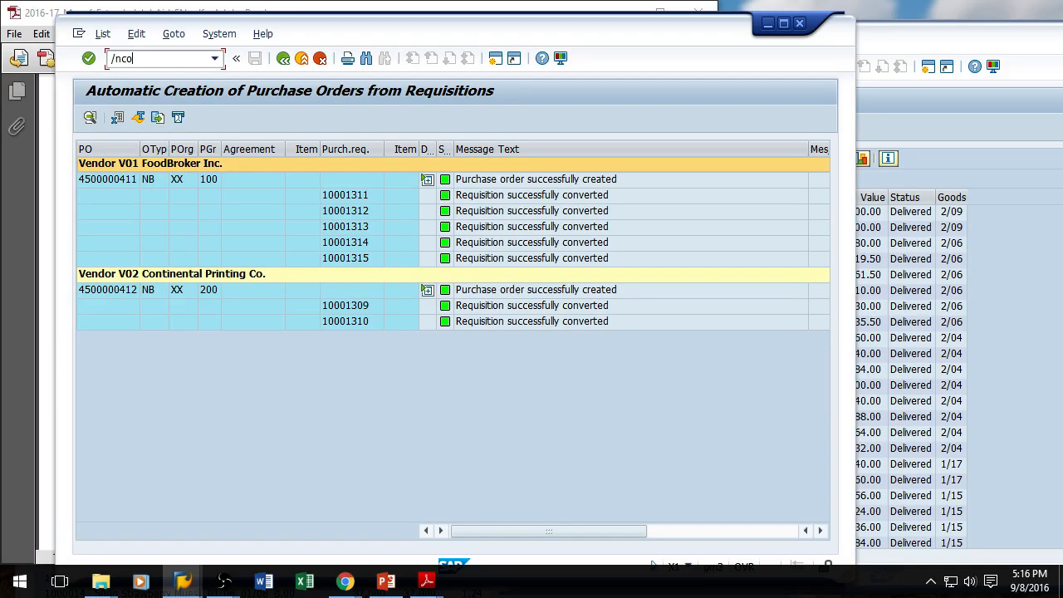
key(Return)
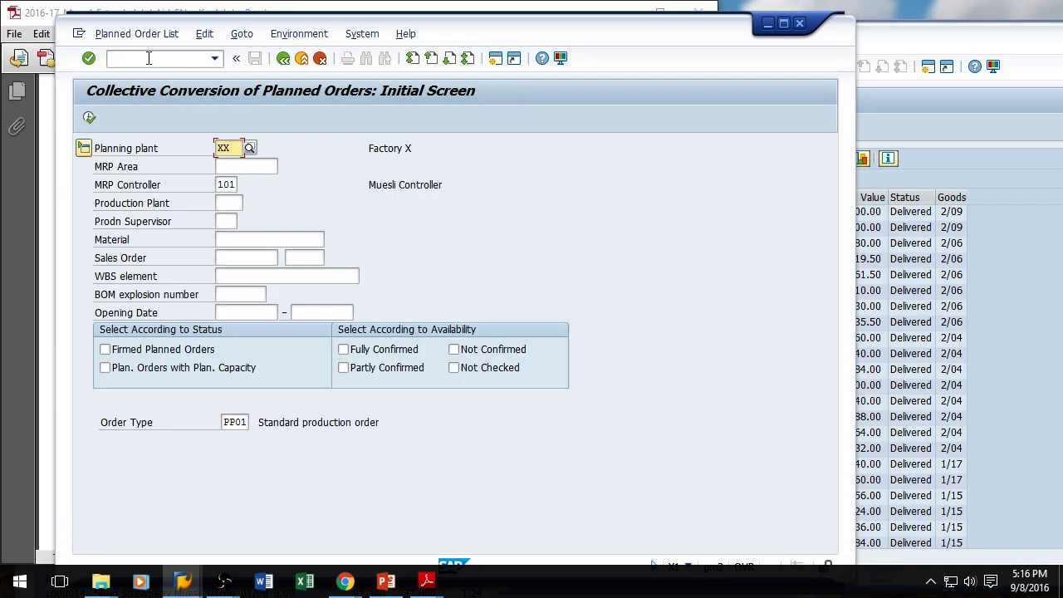
click(89, 119)
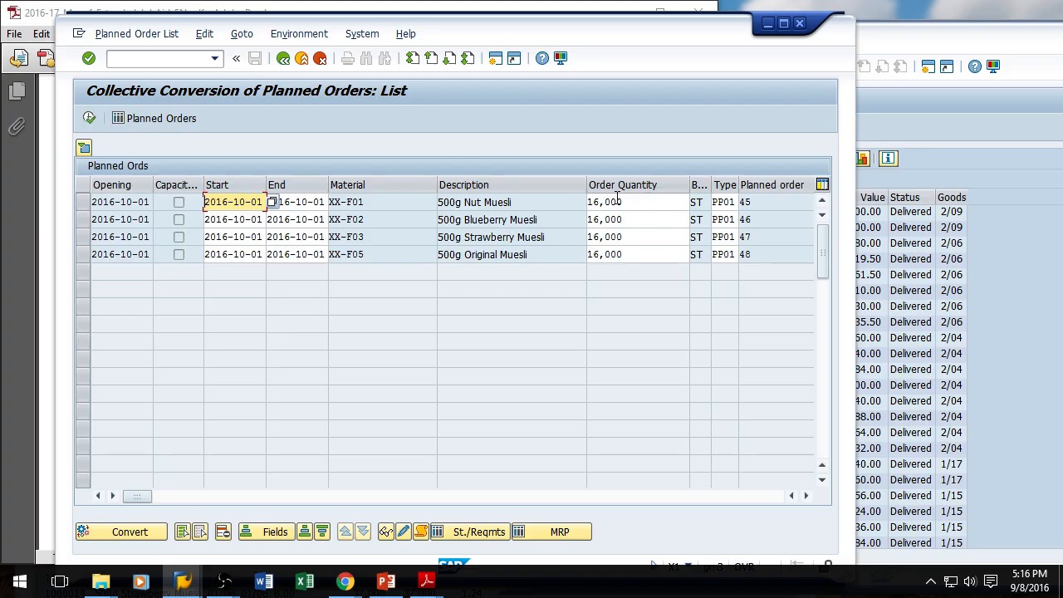
Step: Refresh the Purchase Order Tracking report to check the newly created purchase orders
click(938, 119)
click(522, 126)
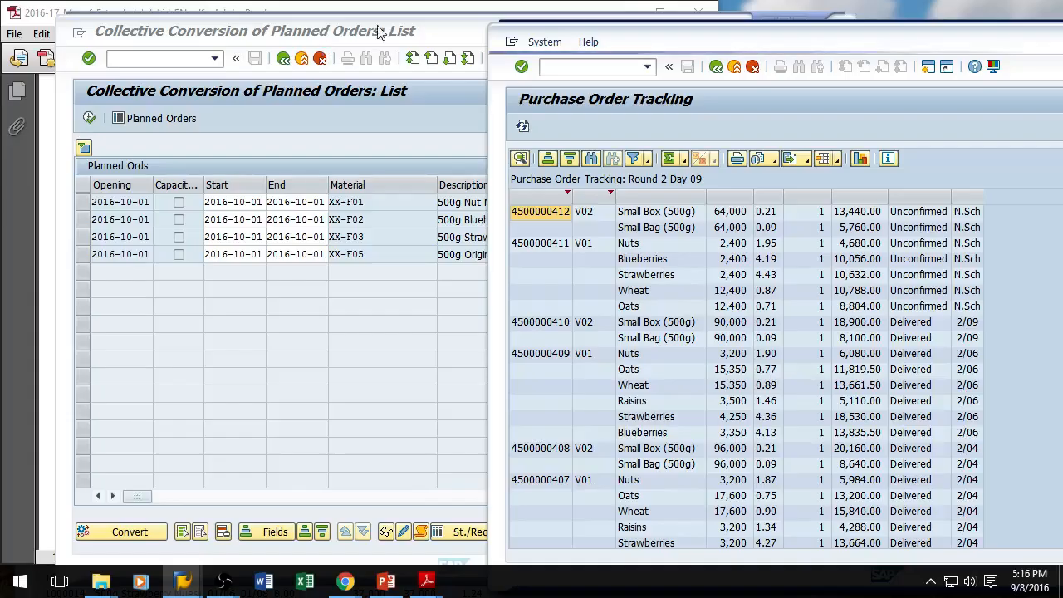
click(233, 202)
click(406, 34)
click(522, 37)
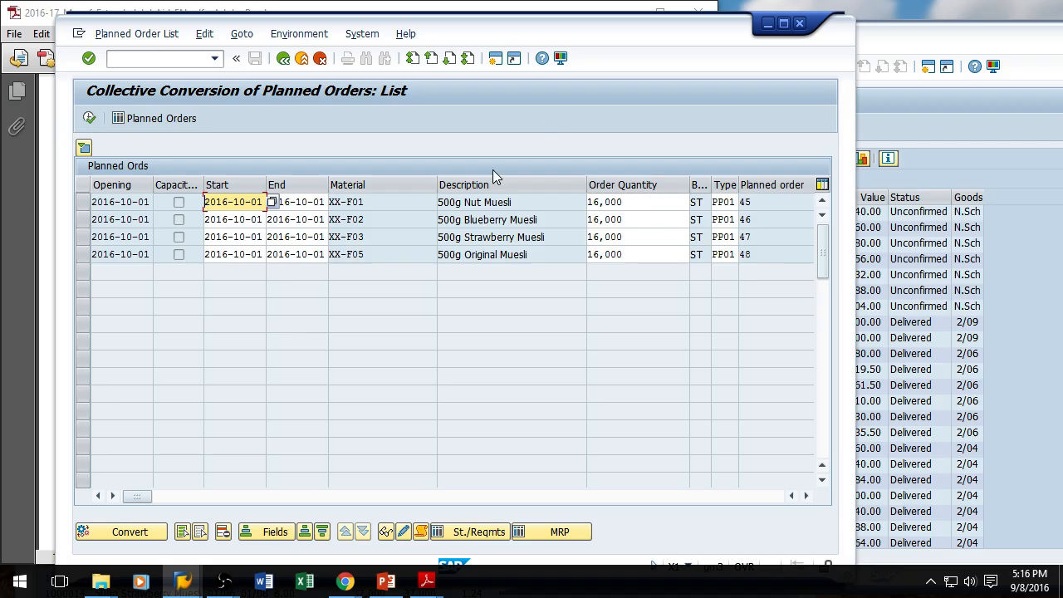
Step: Open Create Planned Independent Requirements (MD61) in a new session for product group XX-F
click(160, 59)
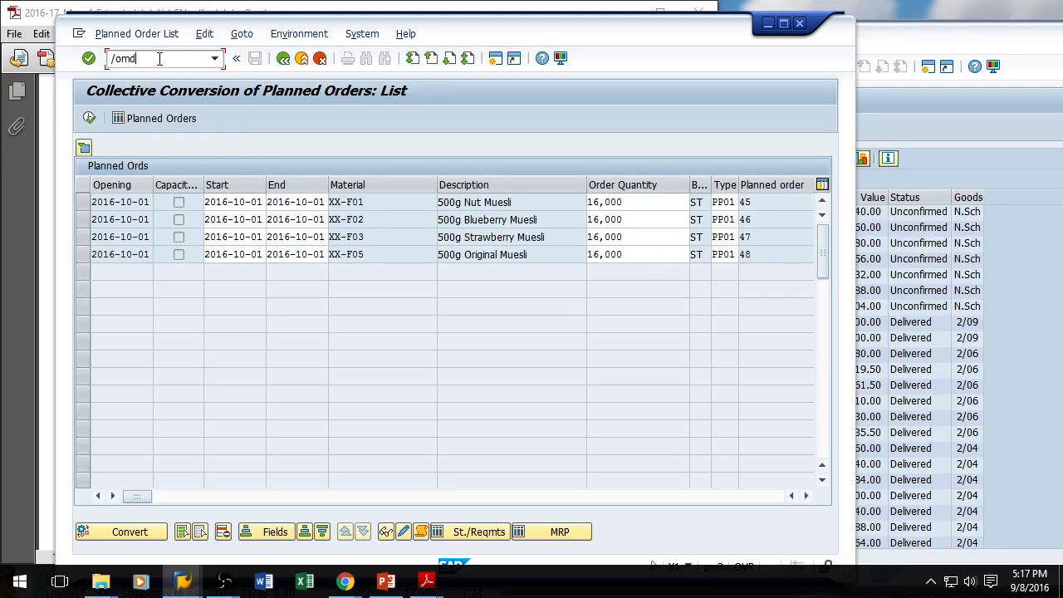
key(Return)
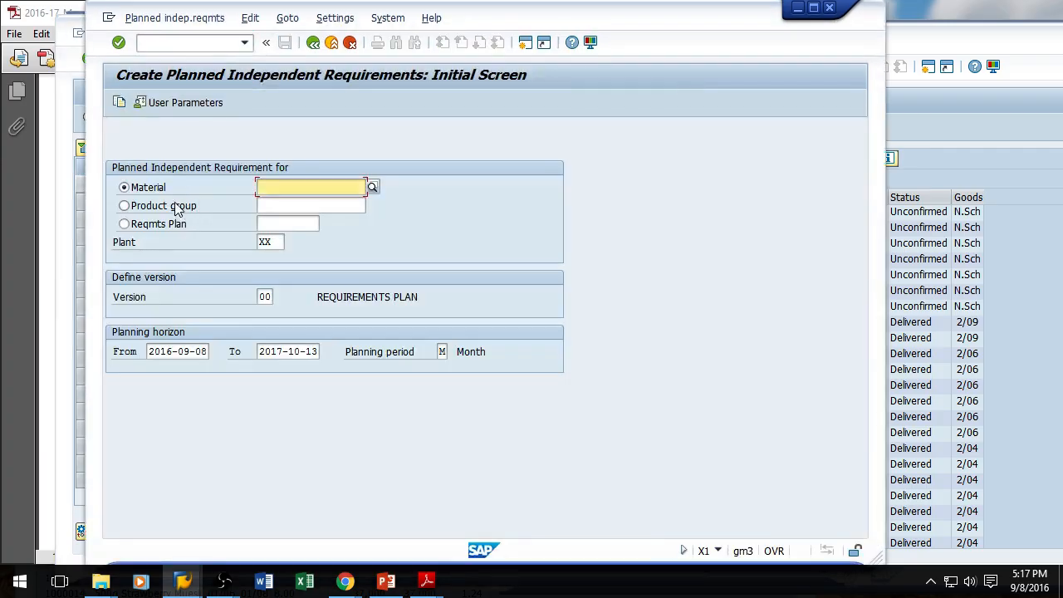
click(179, 205)
click(269, 203)
text(xx-f)
key(Return)
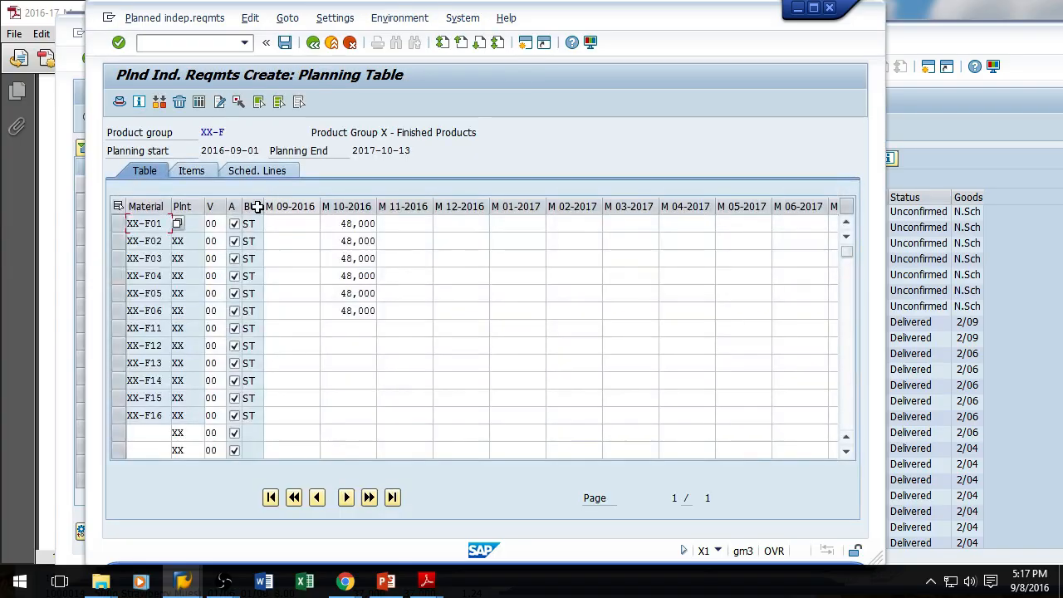
Step: Set the M 10-2016 requirement for XX-F01 through XX-F06 to 54000 each and save
drag(340, 222, 544, 206)
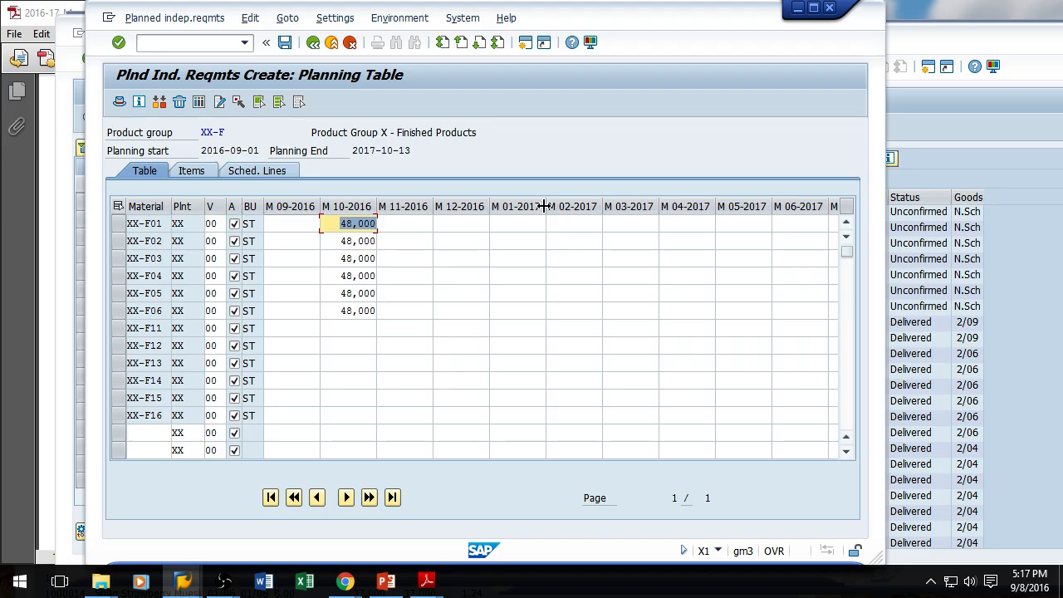
text(54000)
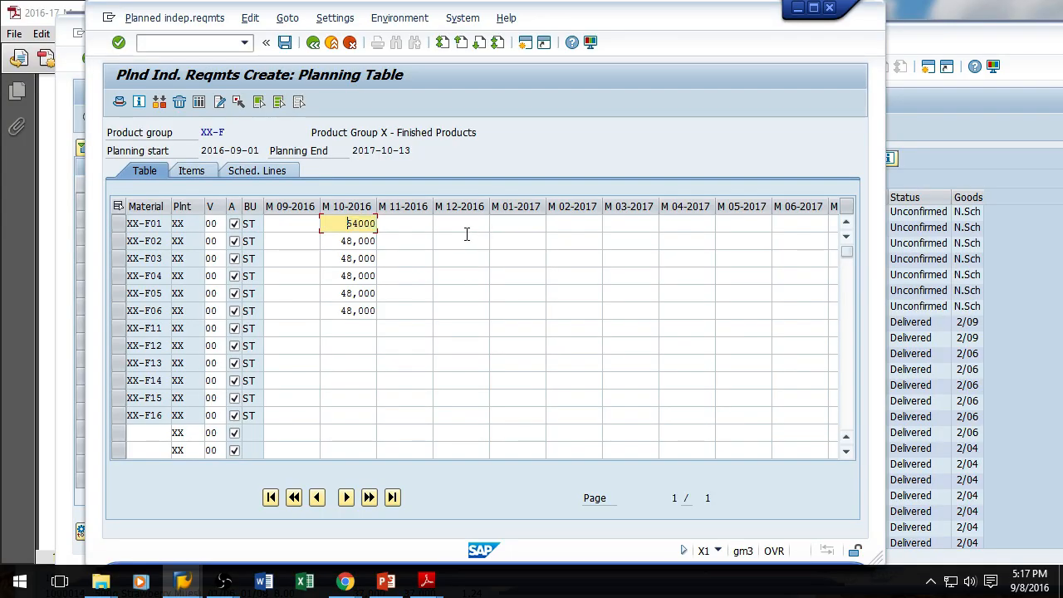
drag(339, 241, 438, 238)
text(54000)
drag(335, 261, 418, 274)
text(54000)
text(54000)
drag(336, 294, 415, 293)
text(54000)
drag(328, 314, 427, 285)
text(54000)
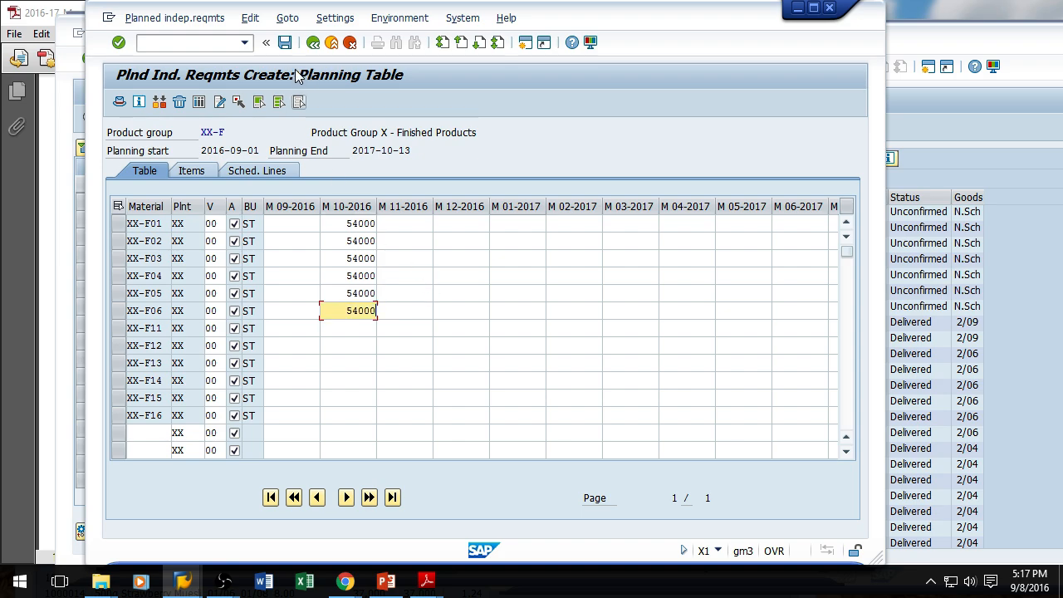
click(284, 42)
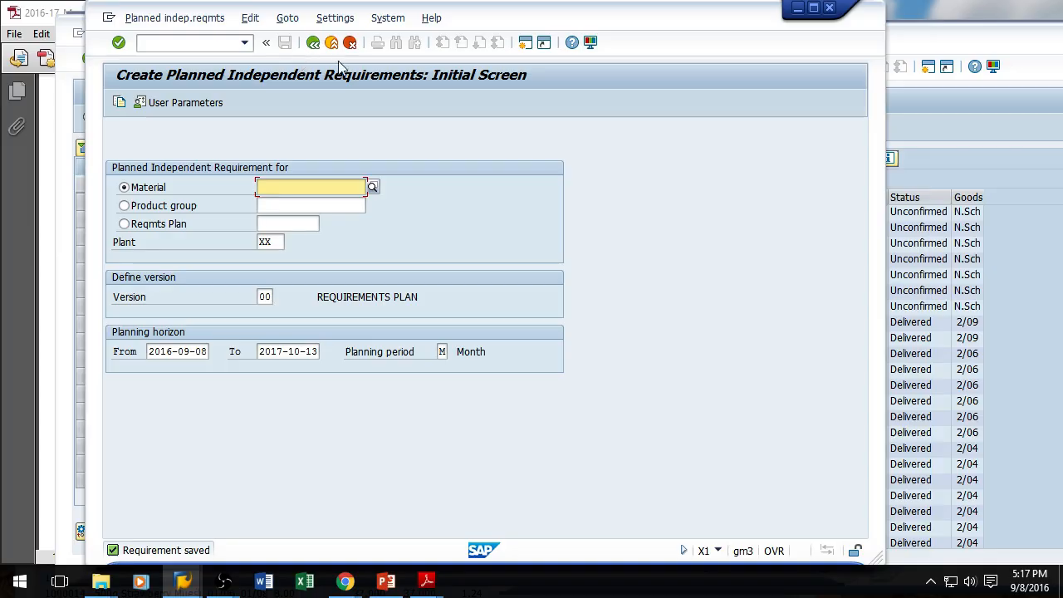
Step: Minimize the requirements session and refresh the Purchase Order Tracking report
click(797, 8)
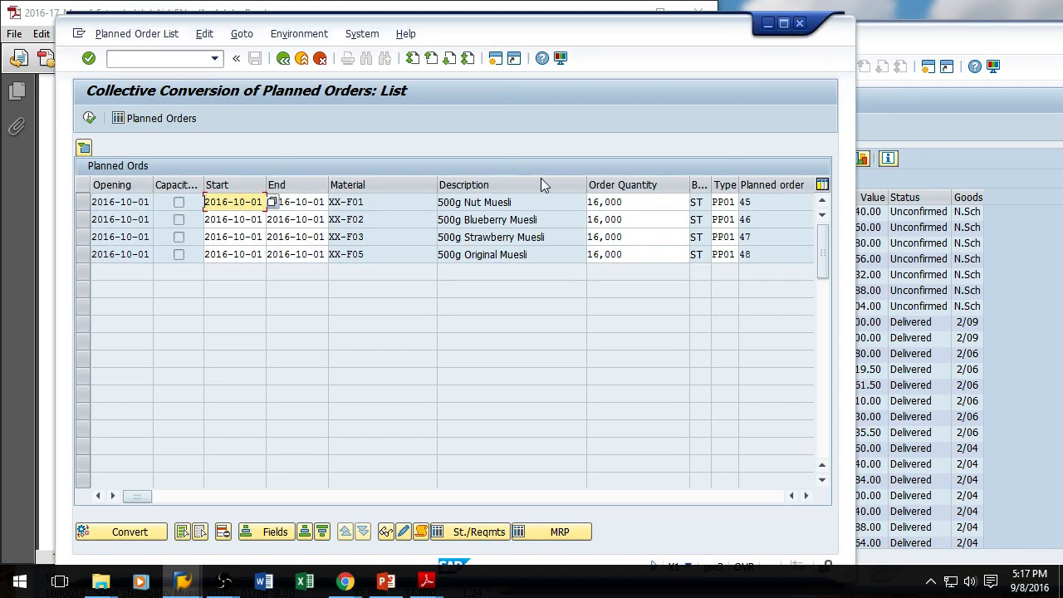
click(937, 119)
click(523, 127)
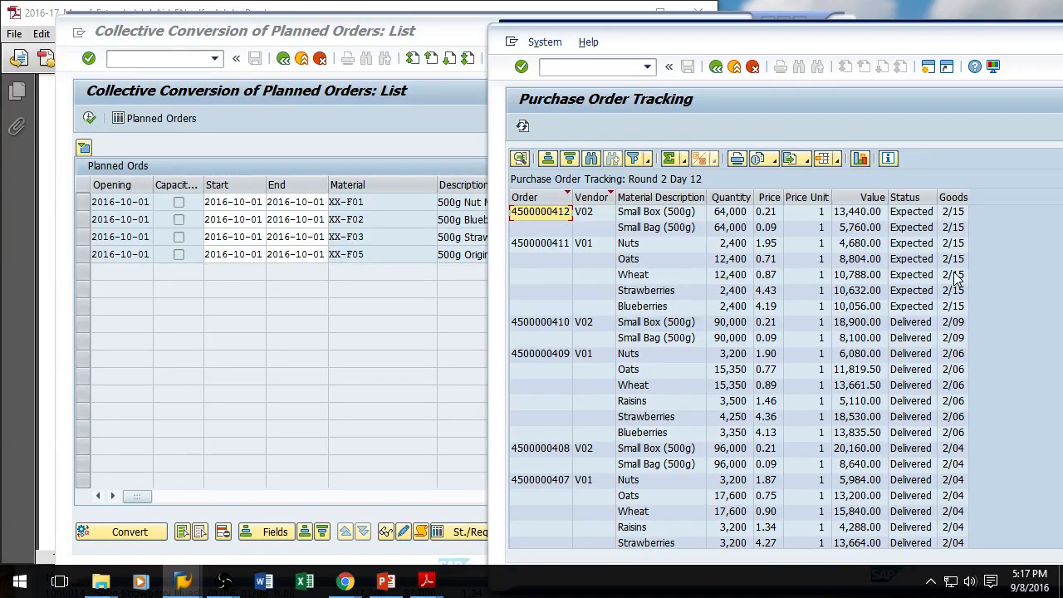
Step: Refresh the Production Schedule Report
click(188, 586)
click(411, 532)
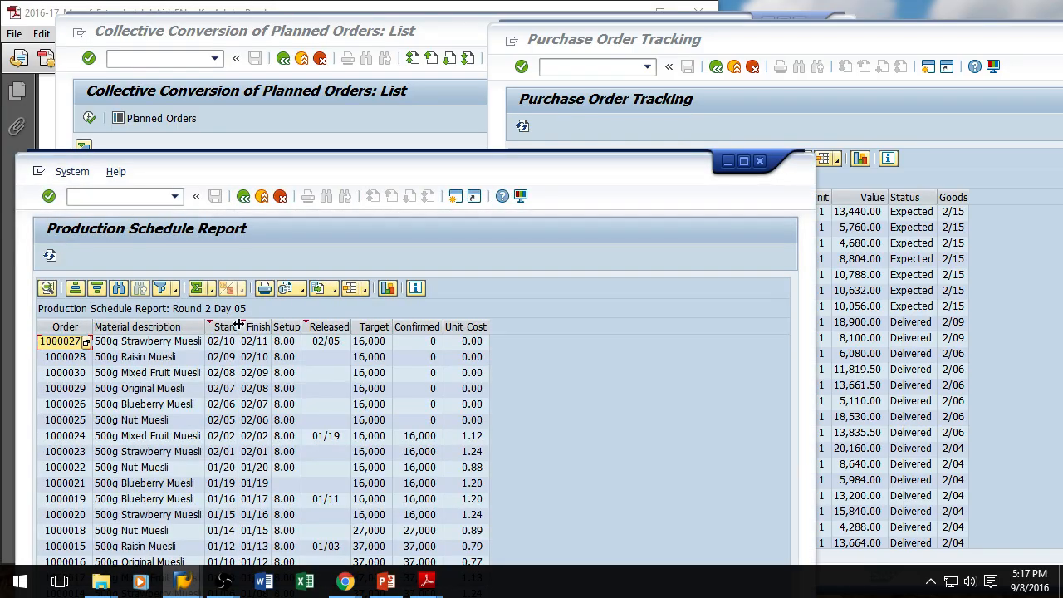
click(50, 257)
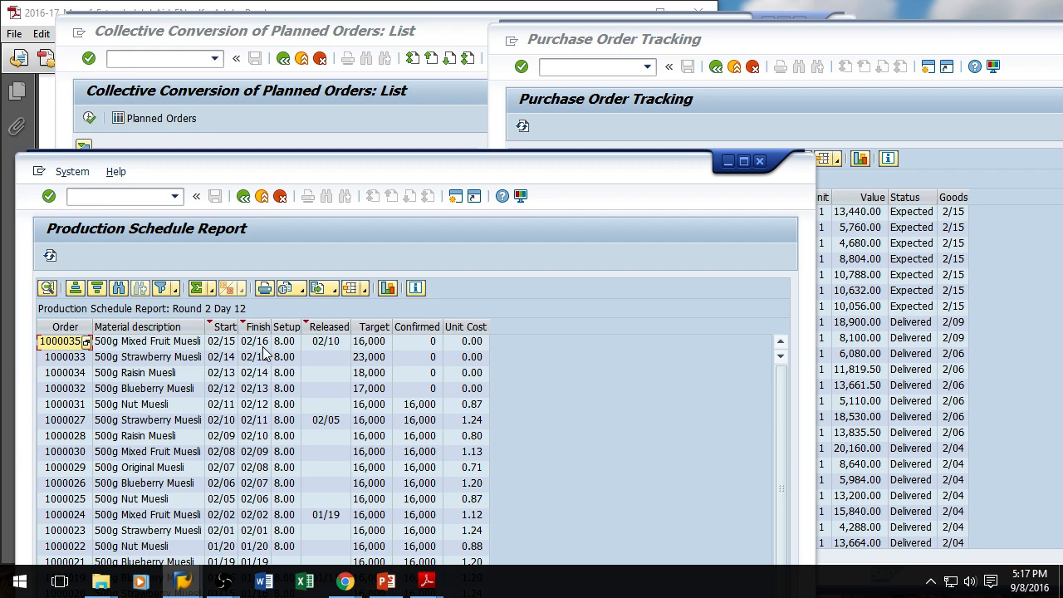
Step: Rearrange the Production Schedule and Purchase Order Tracking windows to view both reports
click(420, 37)
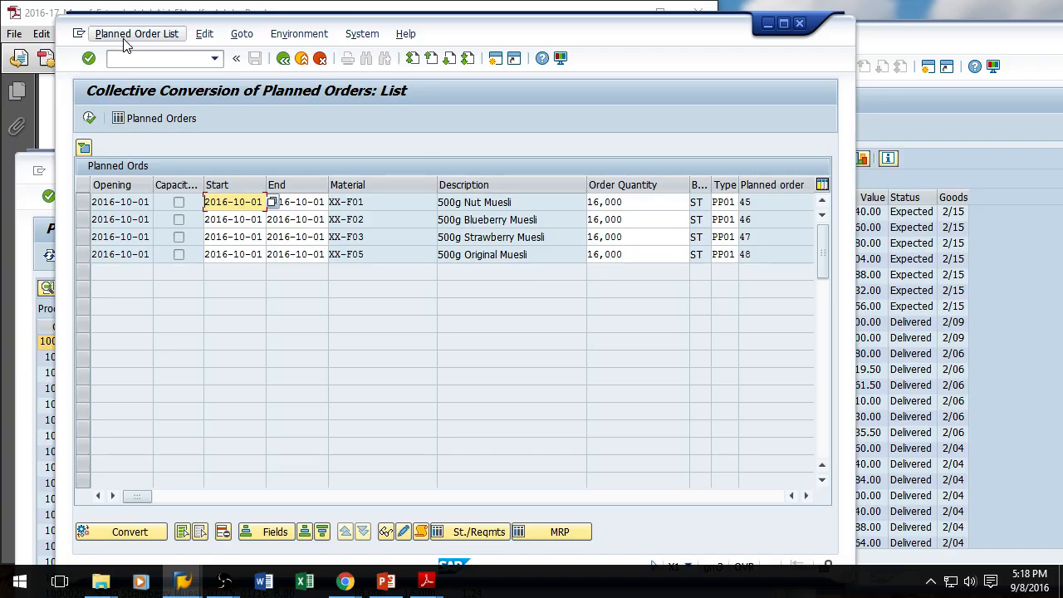
click(29, 171)
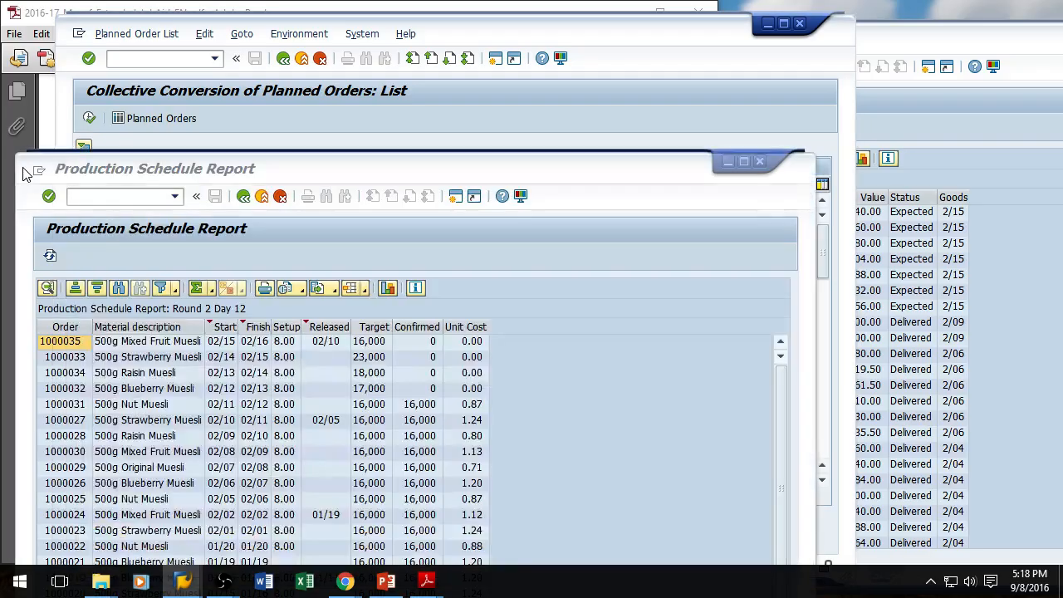
drag(399, 161, 397, 88)
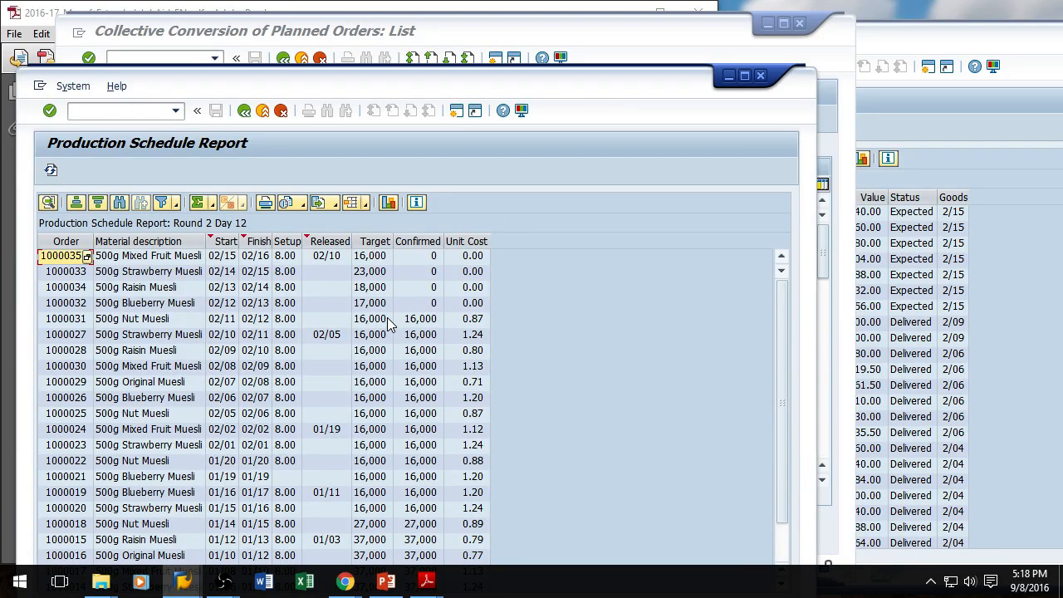
click(964, 46)
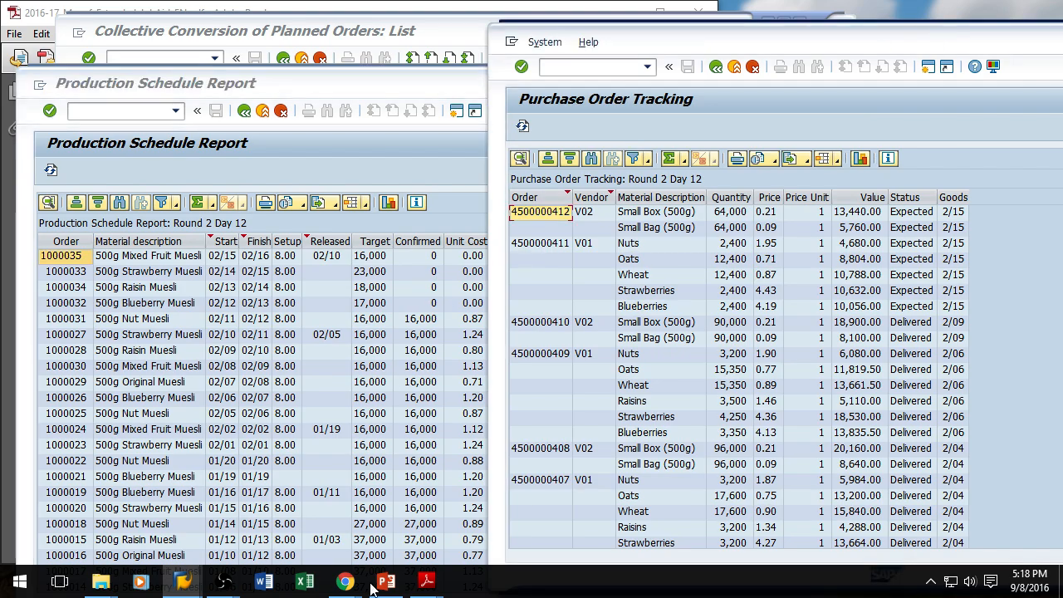
Step: Open the Inventory Report, refresh it, and return to the Production Schedule Report
mouse_move(185, 579)
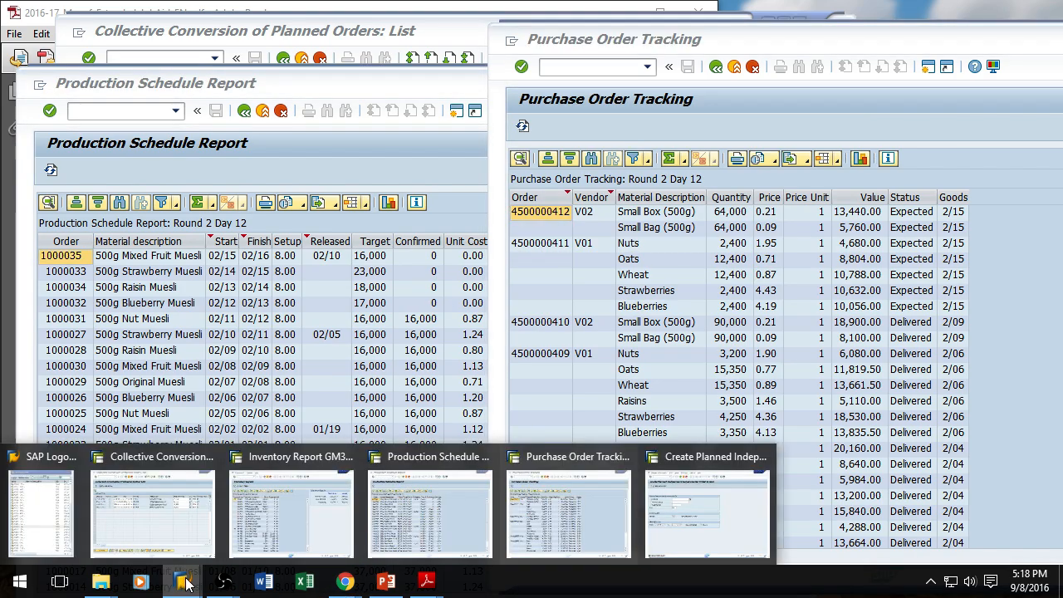
click(291, 521)
click(336, 106)
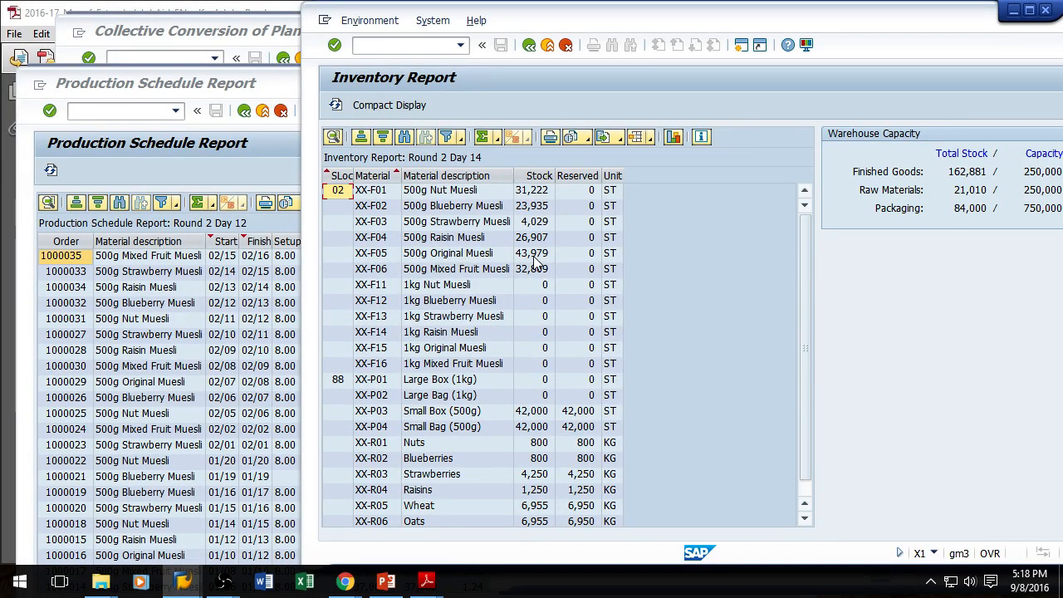
click(274, 157)
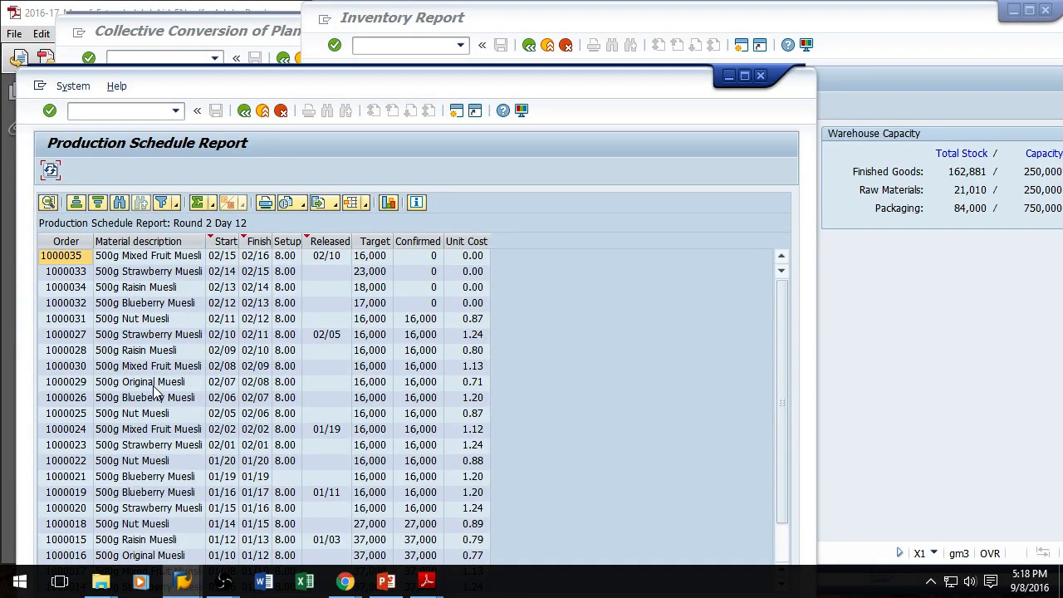
Step: Switch among the open report windows and refresh the Production Schedule Report
click(552, 22)
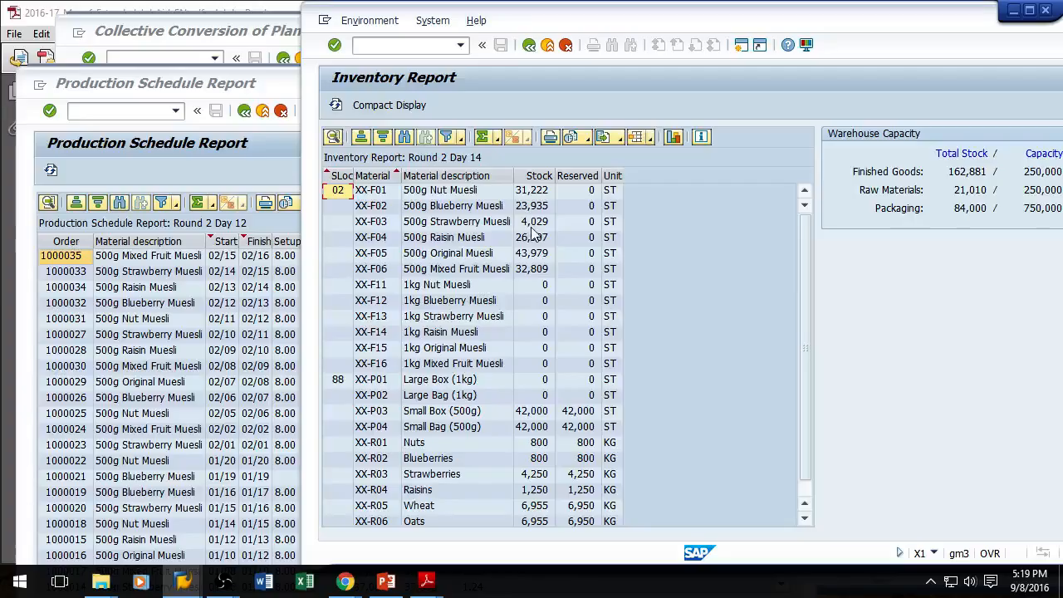
click(241, 169)
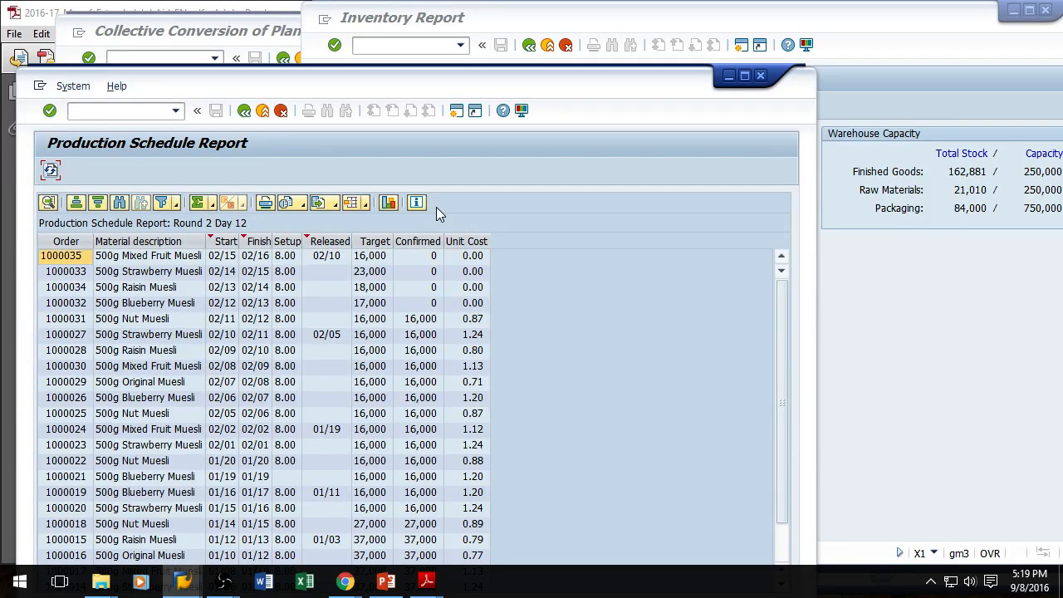
click(548, 16)
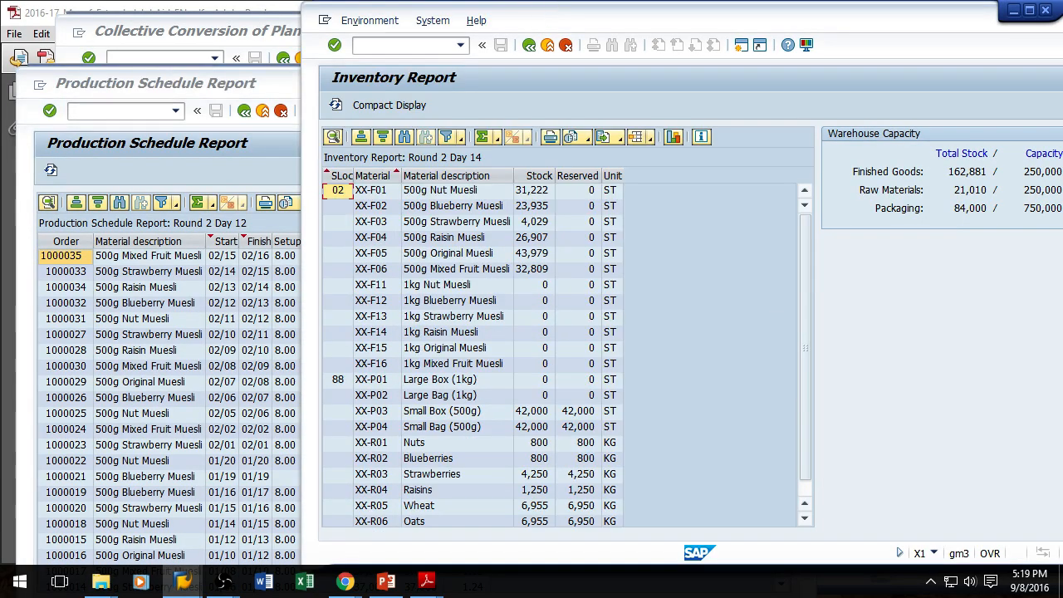
click(191, 34)
click(554, 110)
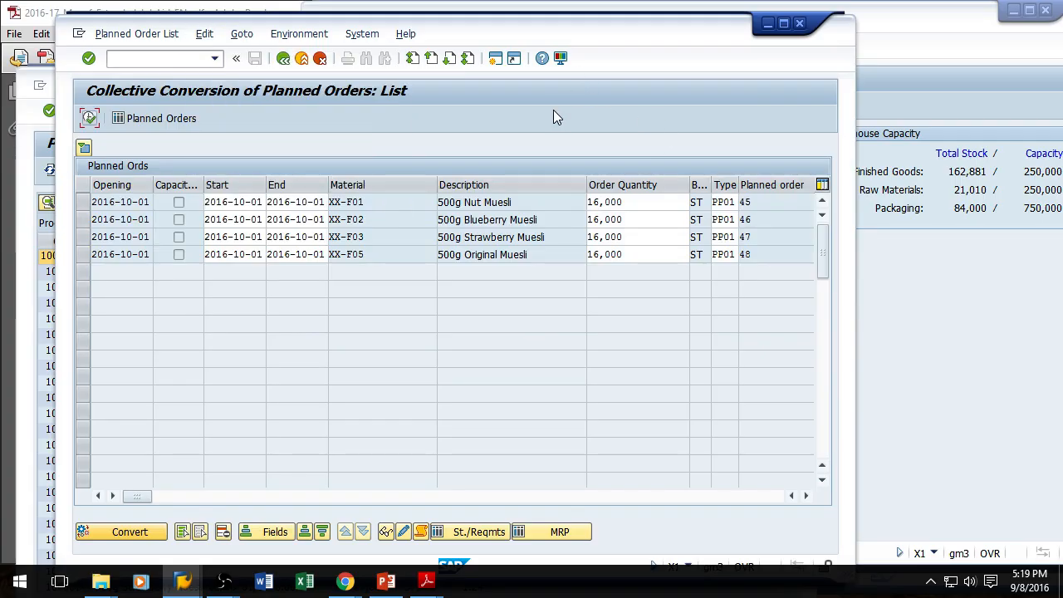
click(887, 11)
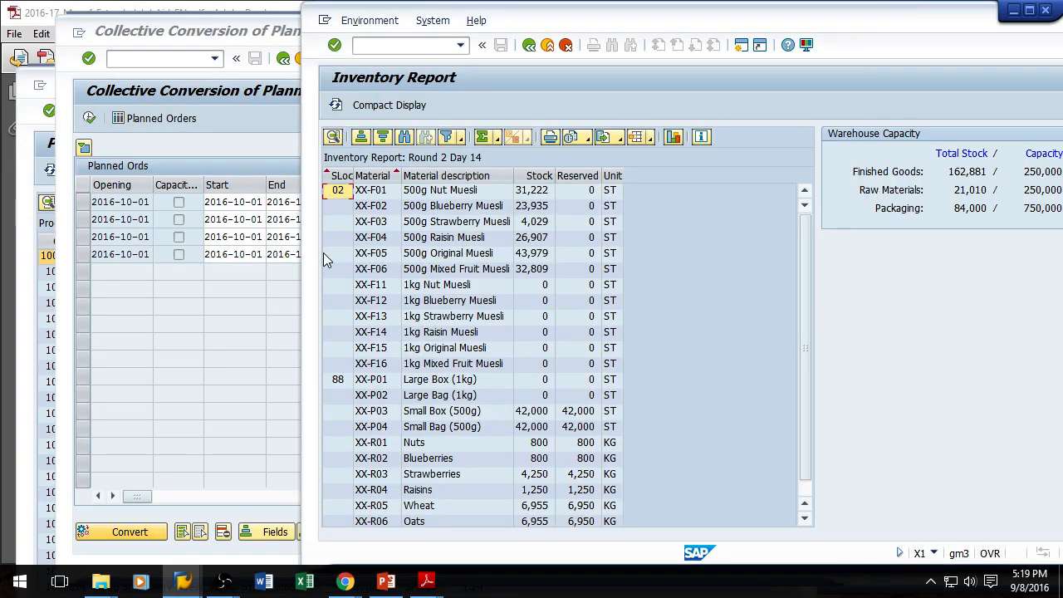
click(43, 91)
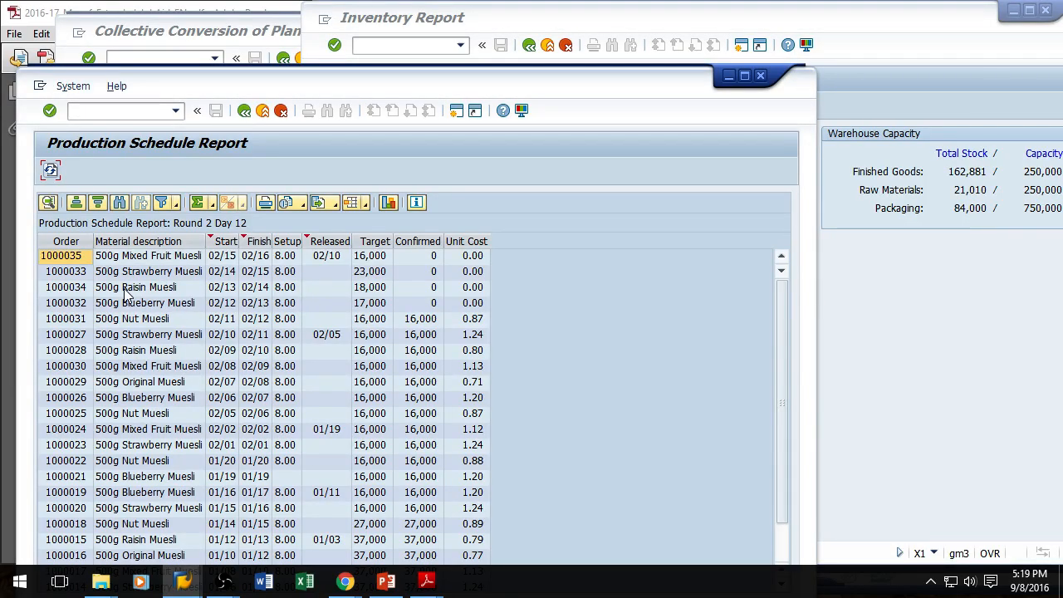
click(51, 170)
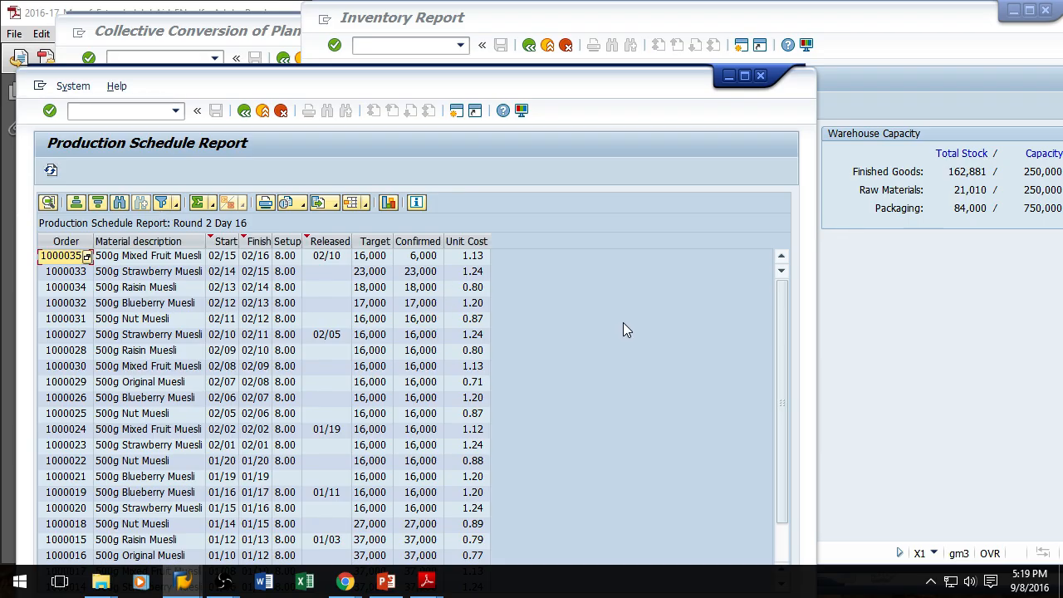
Step: Bring up the Purchase Order Tracking report and refresh it
click(943, 338)
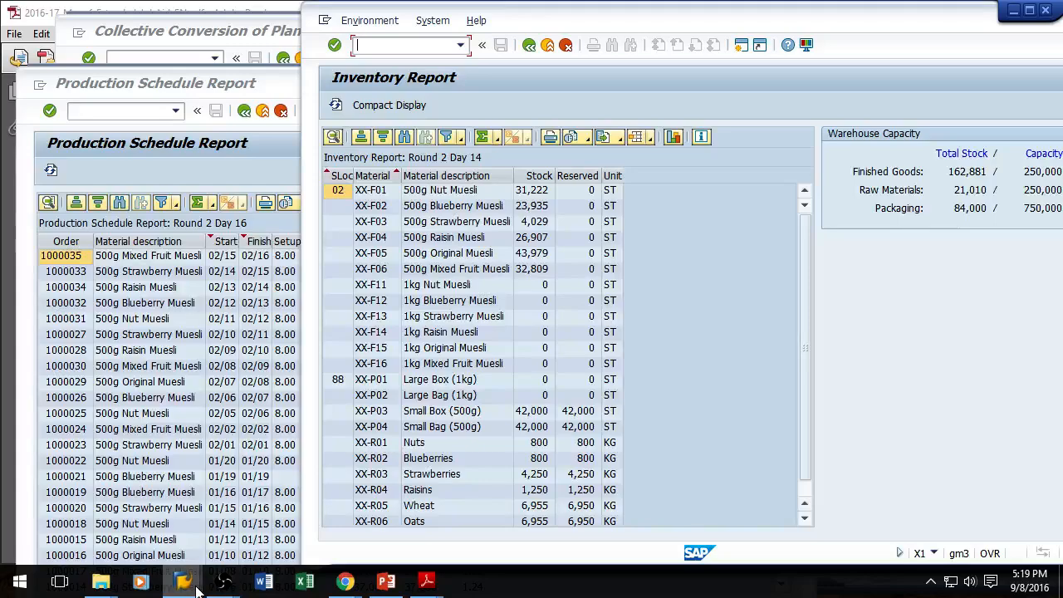
mouse_move(182, 582)
click(565, 496)
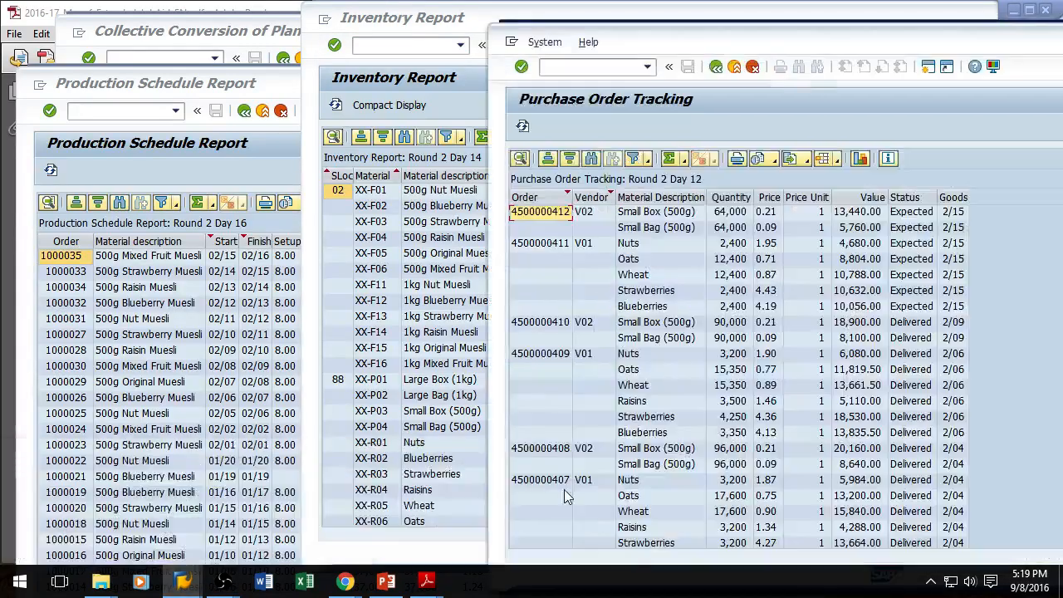
click(523, 126)
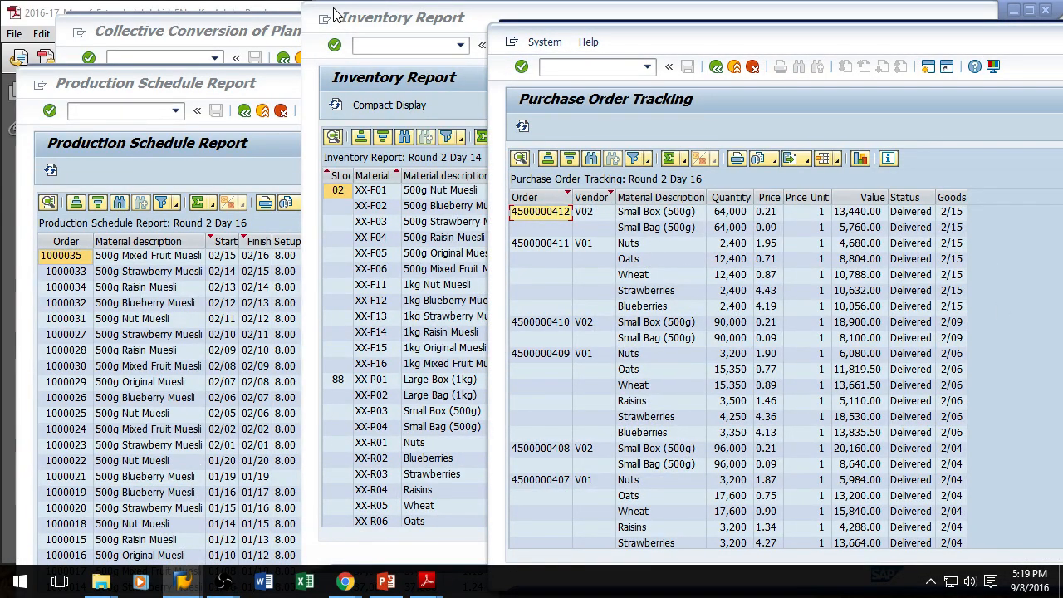
Step: Select all planned orders in the collective conversion list and convert them to production orders
click(191, 33)
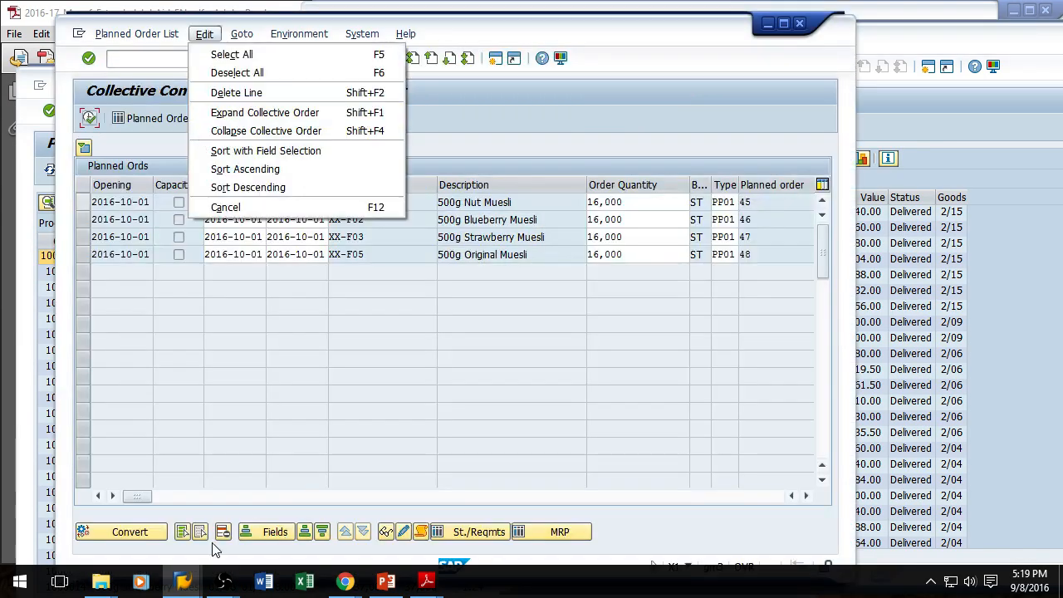
click(183, 533)
click(129, 536)
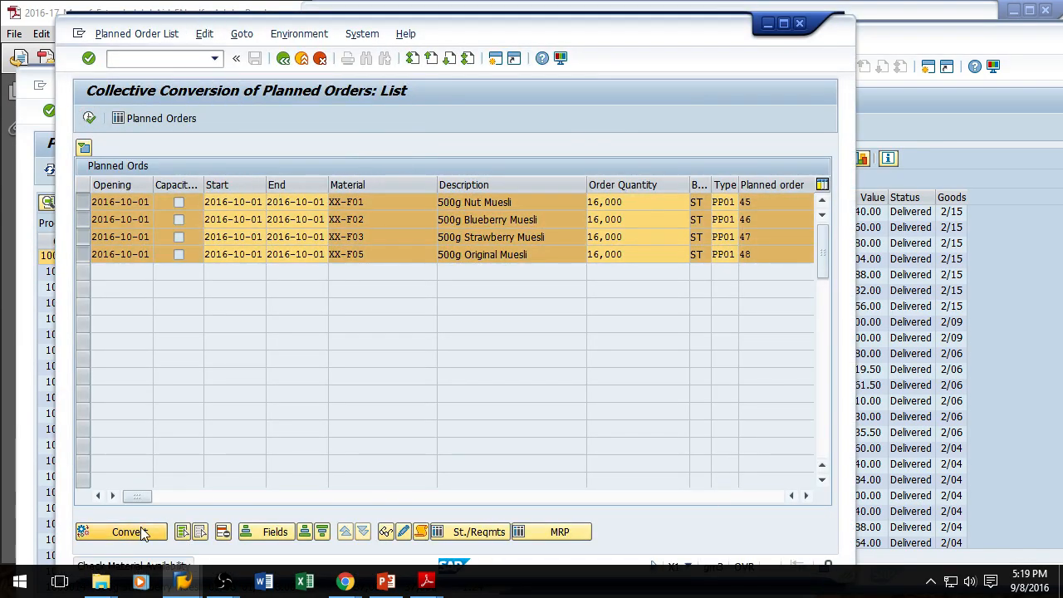
Step: Open transaction MD01 and execute the MRP run for plant XX
click(151, 56)
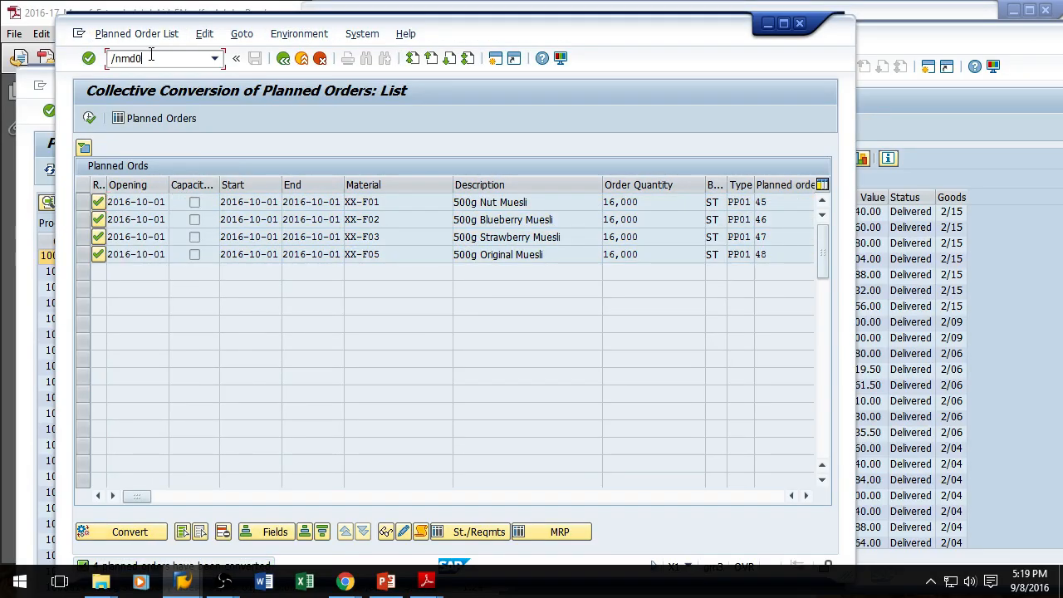
text(/nmd01)
key(Return)
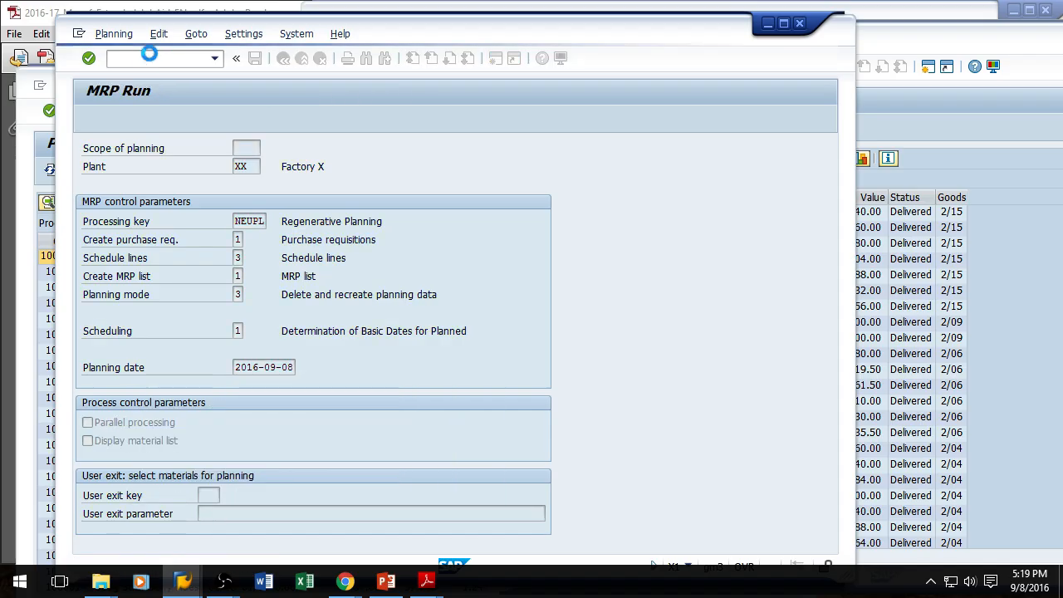
key(Return)
Step: Open transaction ME59N and run automatic creation of purchase orders from requisitions
text(/nme59n)
key(Return)
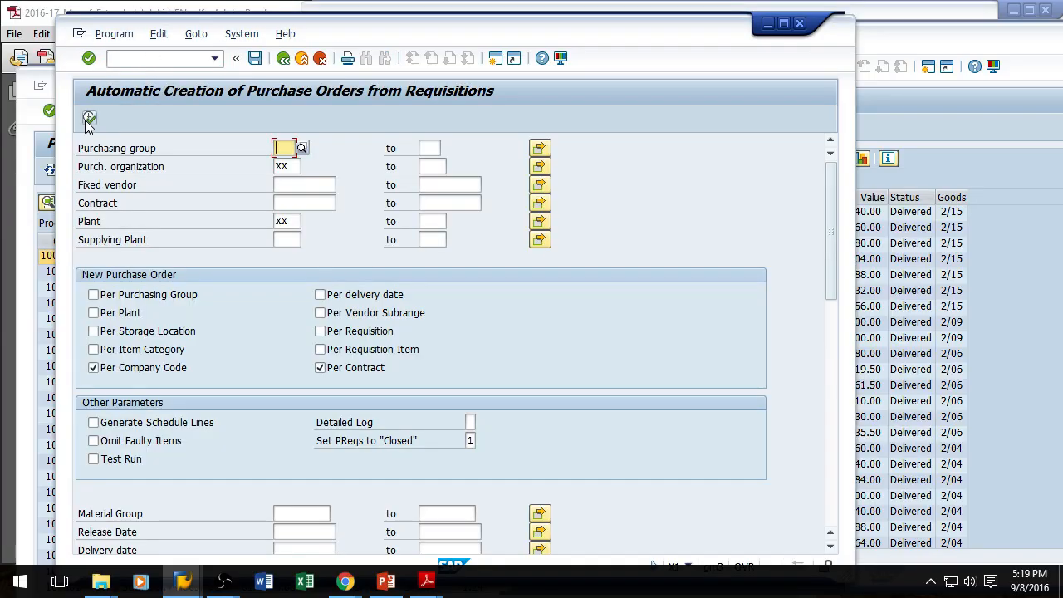
click(89, 120)
Step: Open transaction CO41 and execute it to list the planned orders for conversion
click(156, 57)
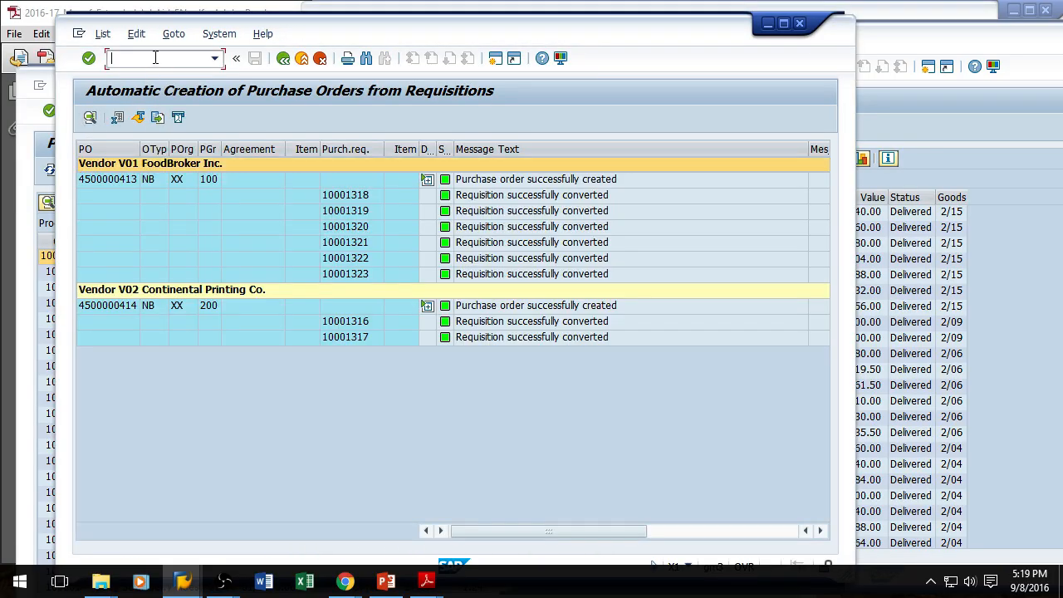
text(/nco4)
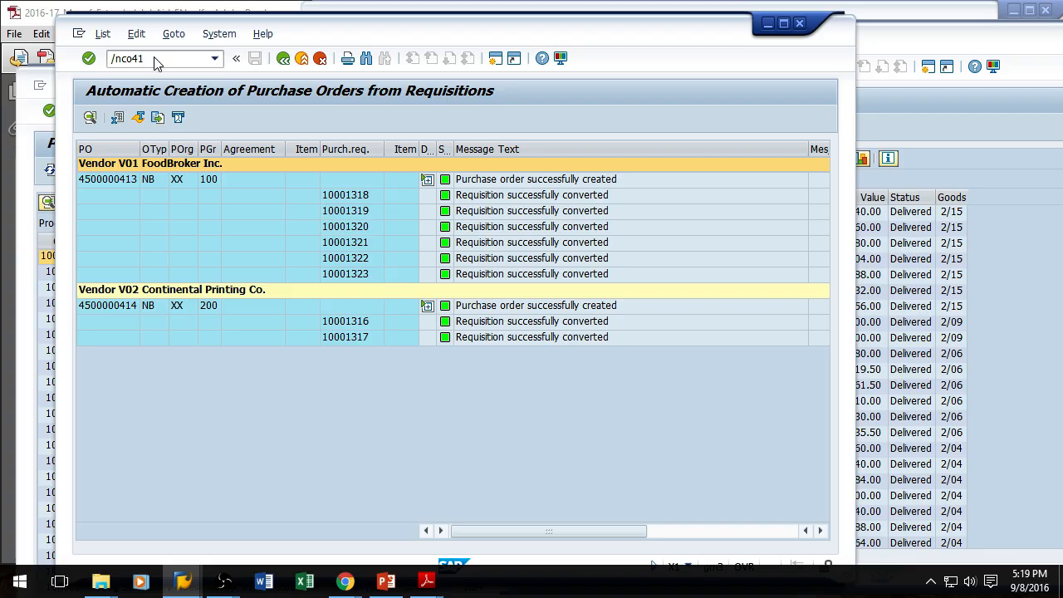
text(1)
key(Return)
click(90, 117)
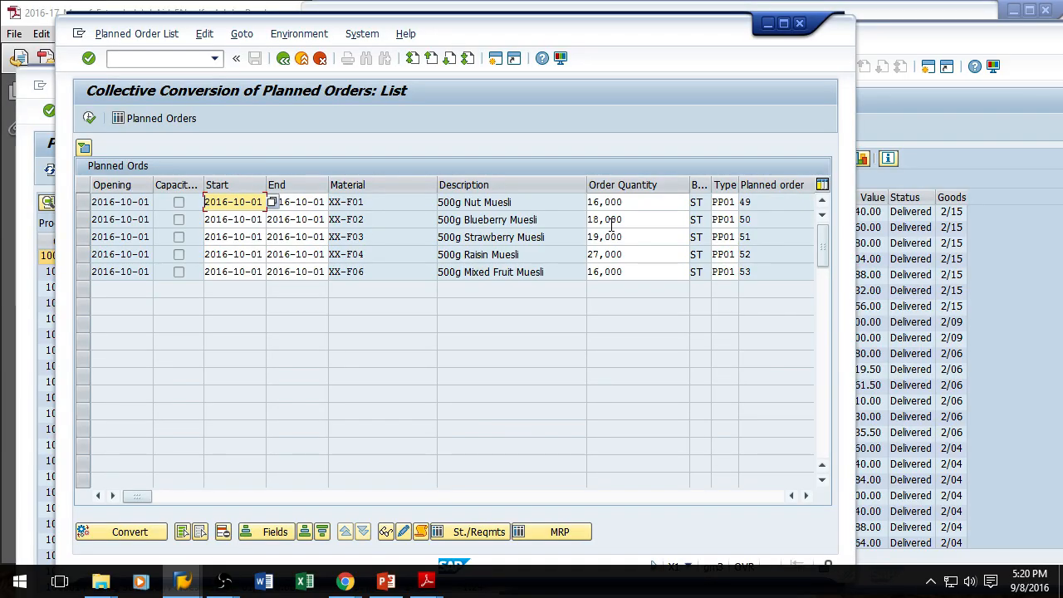
Step: Refresh the Purchase Order Tracking report and the Production Schedule Report
click(1024, 227)
click(523, 126)
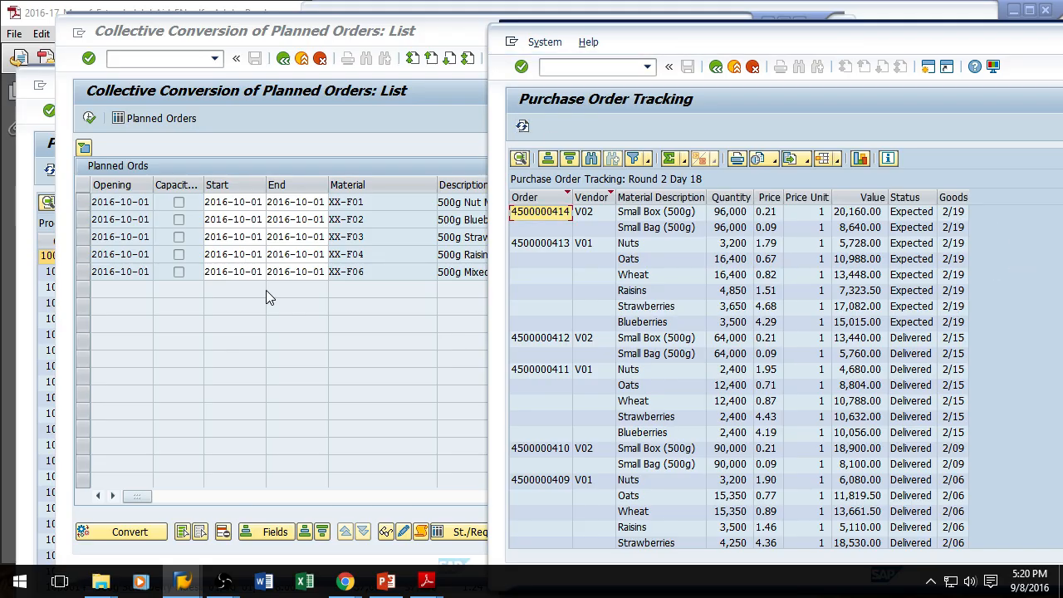
click(50, 84)
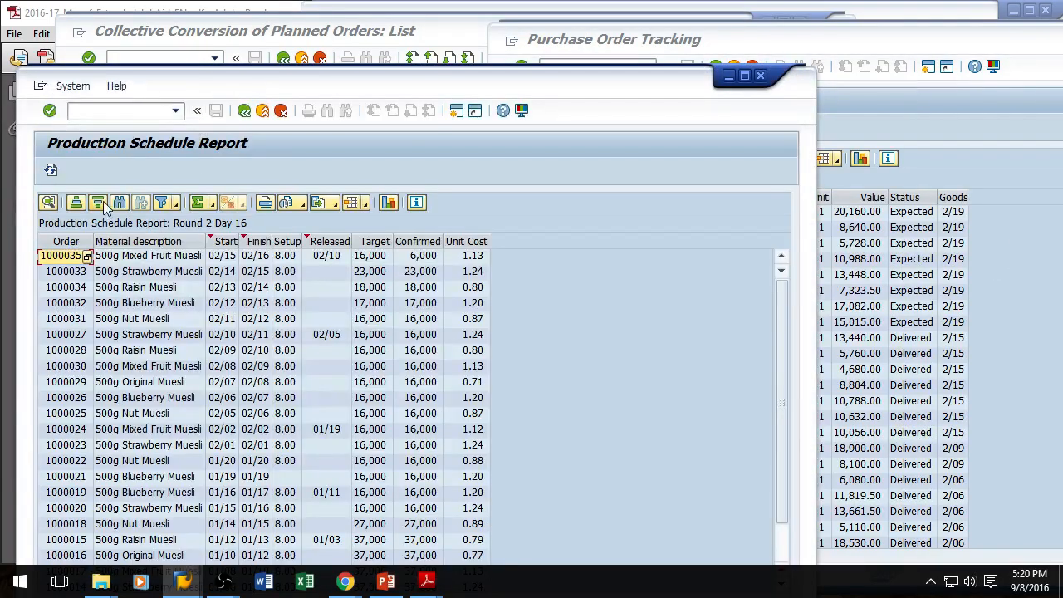
click(51, 169)
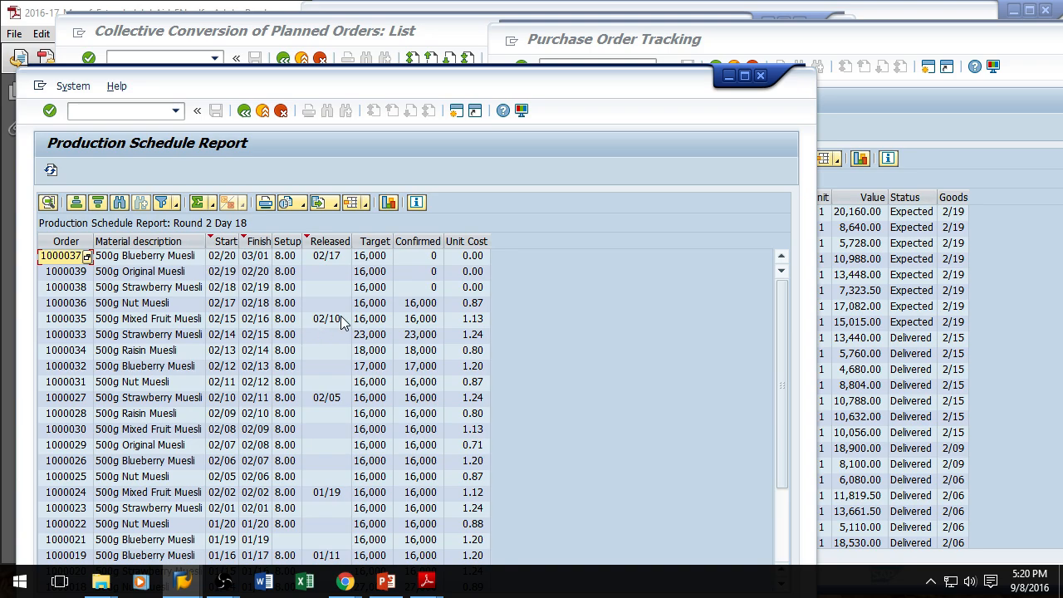
click(50, 171)
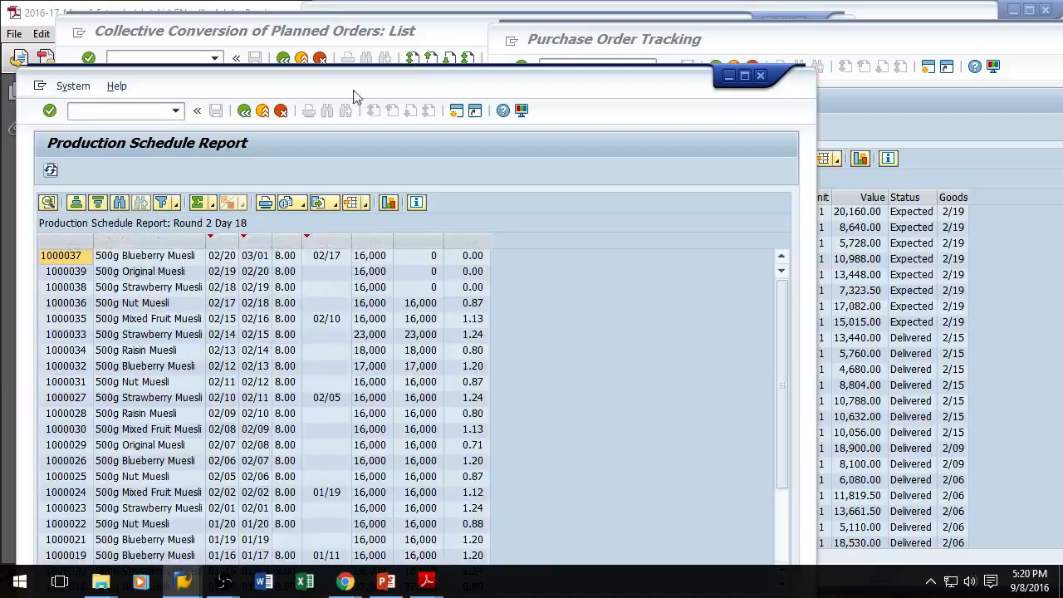
Step: In a new MD61 session, set the October 2016 requirement for XX-F03 in product group XX-F to 150,000 and save
click(429, 41)
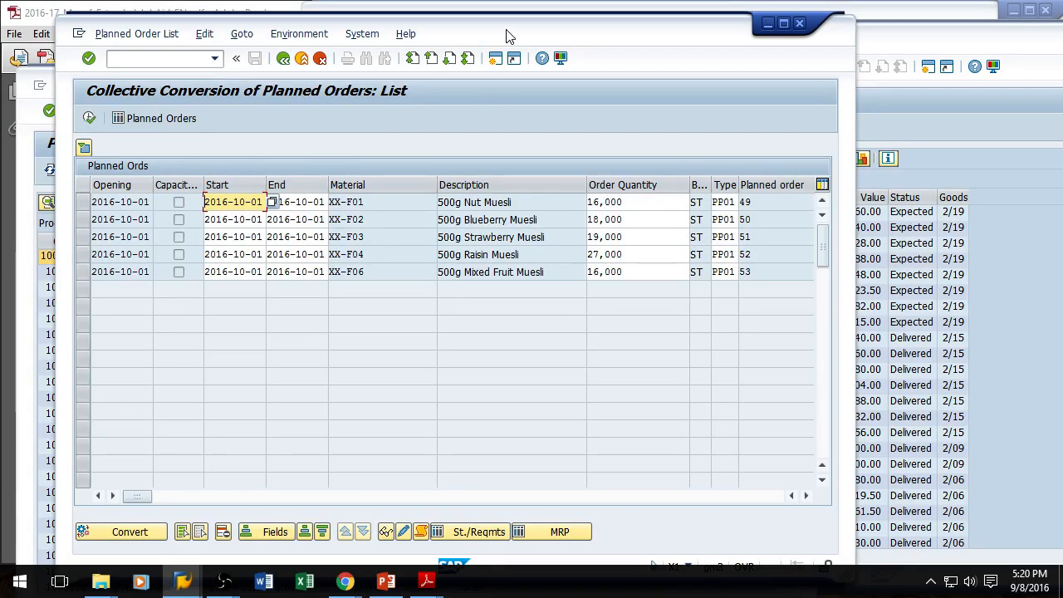
click(146, 57)
text(/omd61)
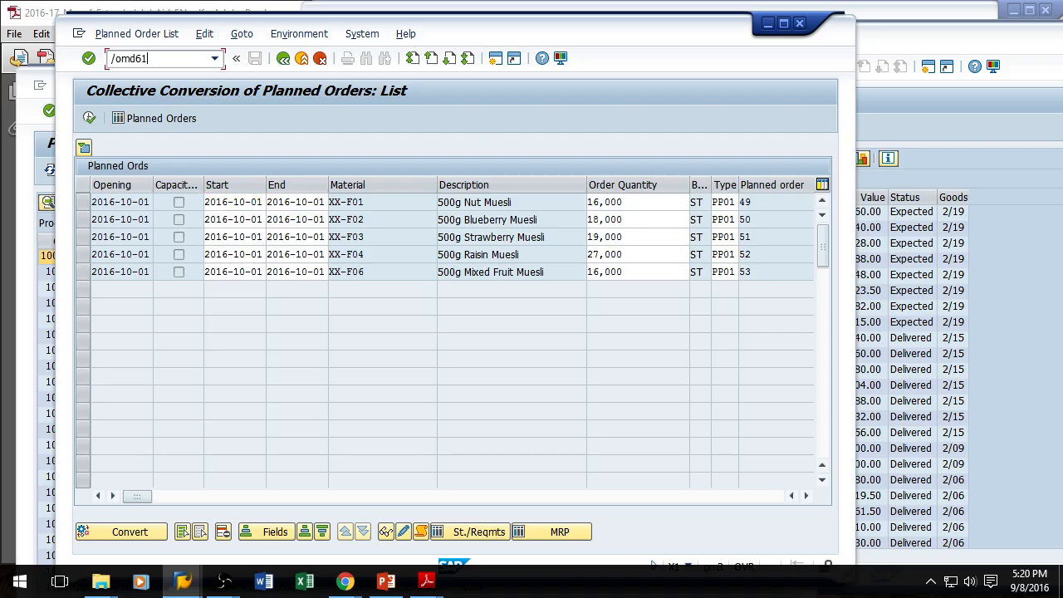
key(Return)
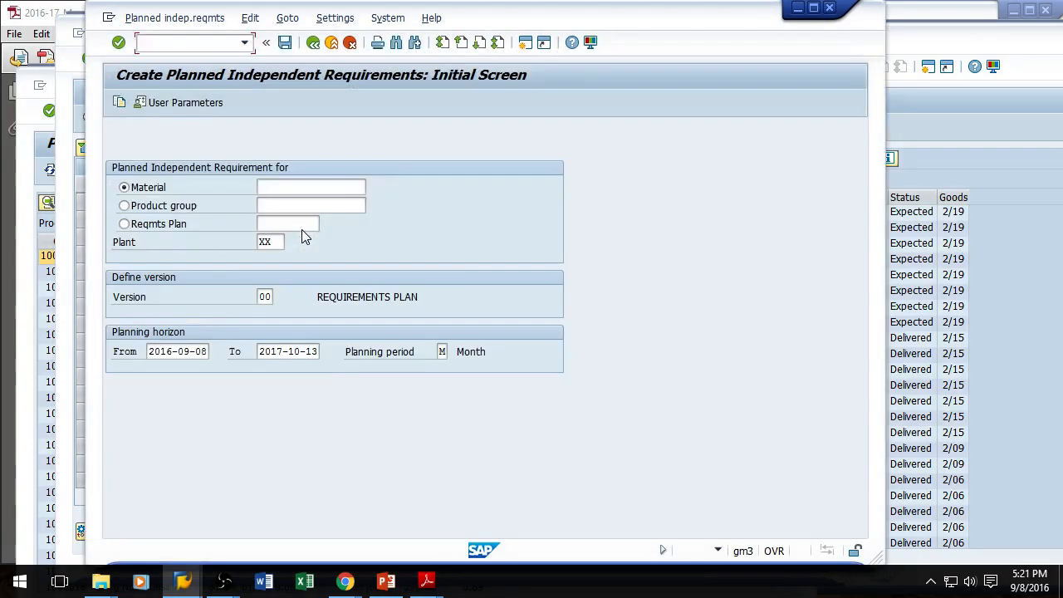
click(146, 206)
click(281, 204)
text(xx-f)
key(Return)
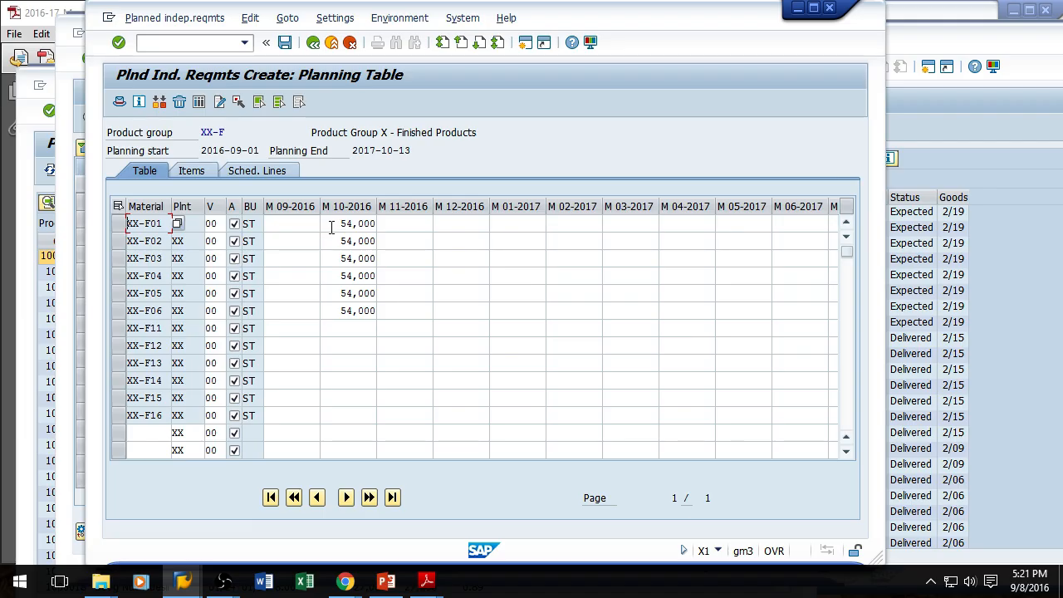
double_click(333, 258)
text(150000)
key(Return)
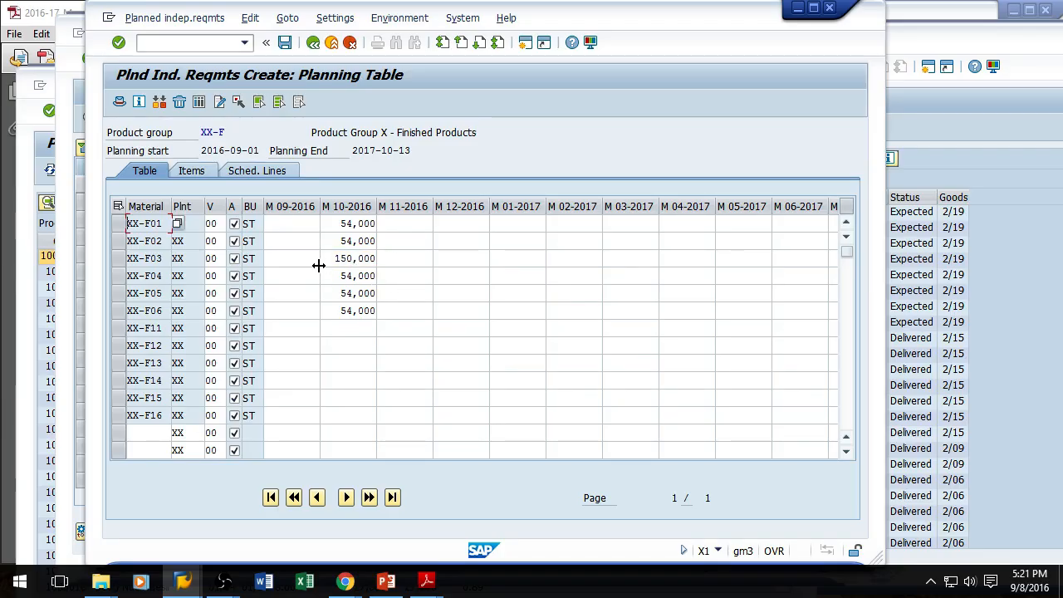
click(285, 42)
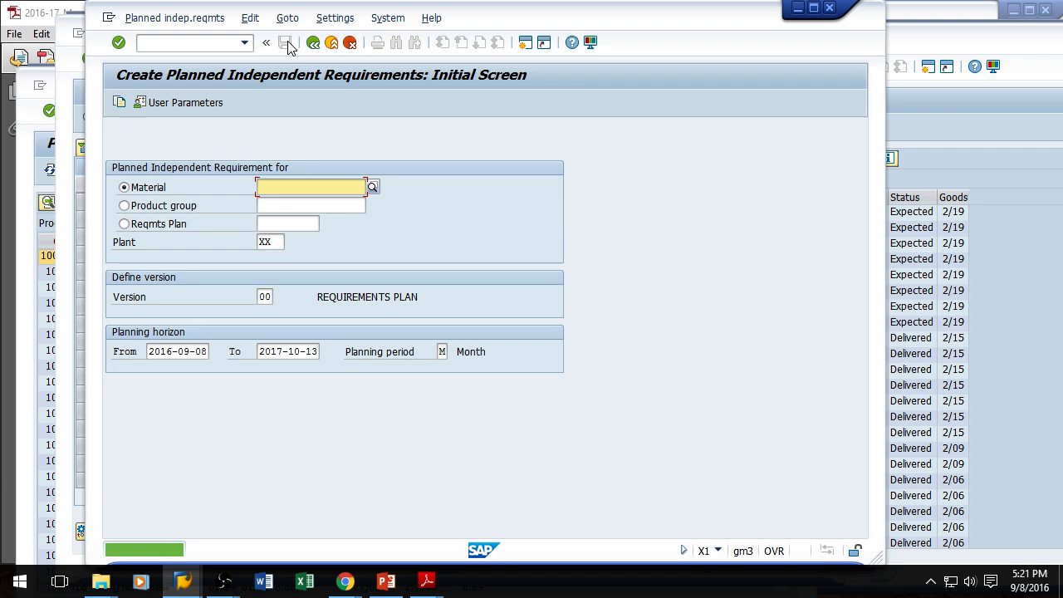
Step: Exit and minimize the requirements session, then refresh the Purchase Order Tracking report
click(332, 43)
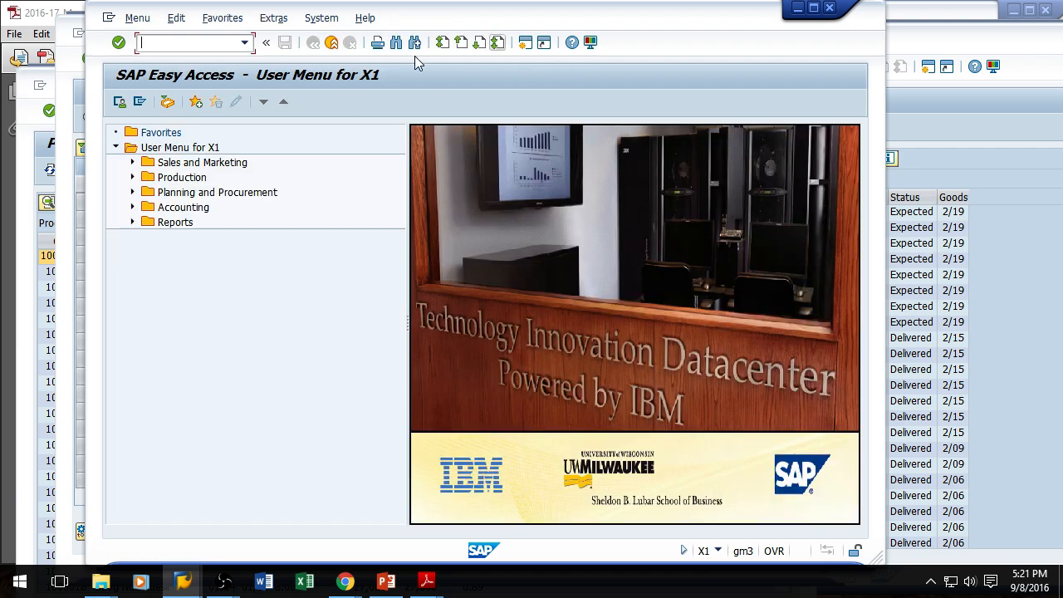
click(829, 8)
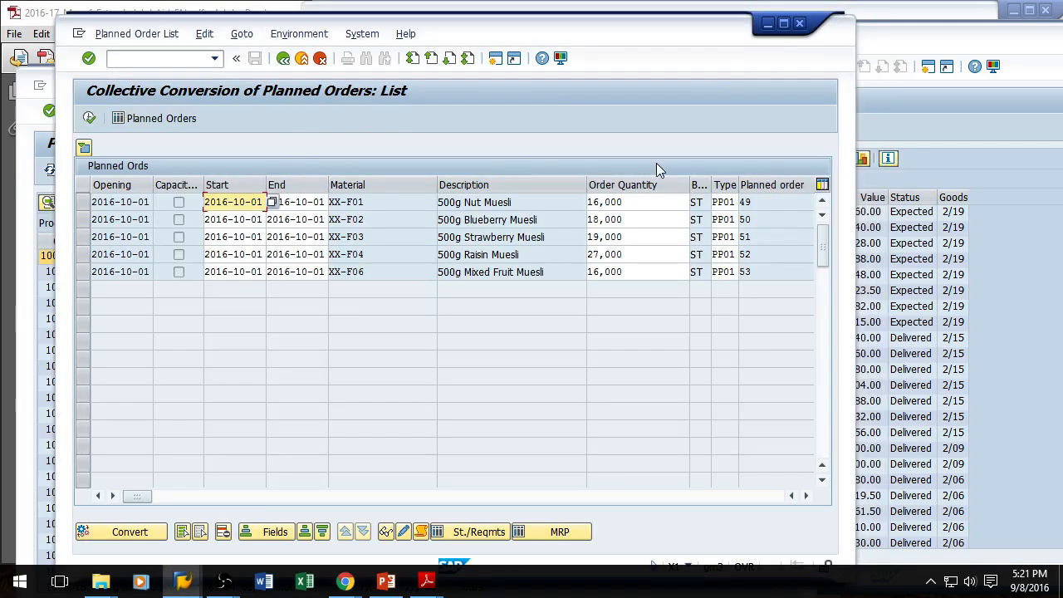
click(1014, 189)
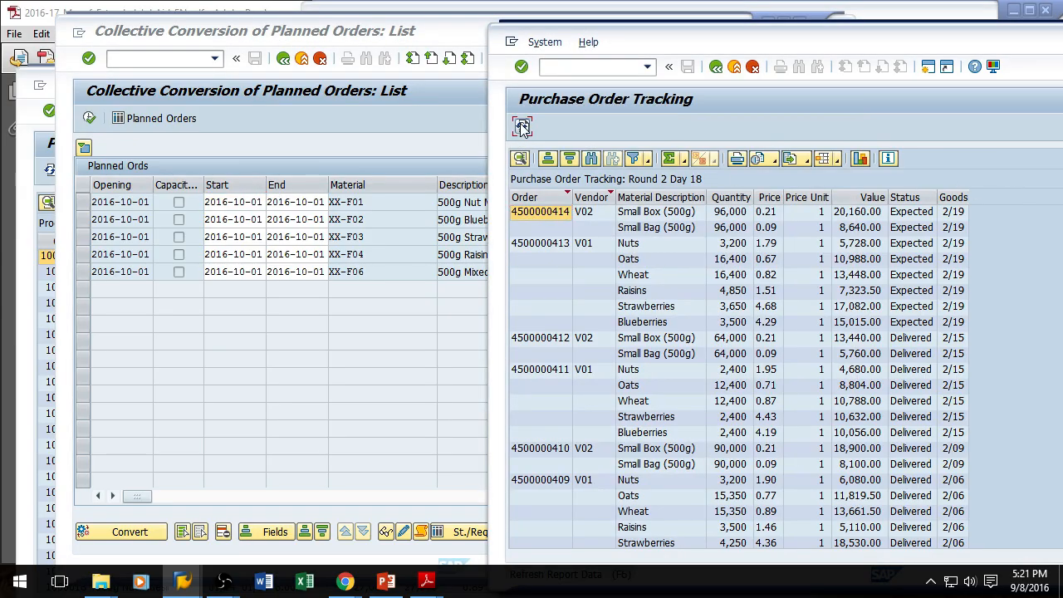
click(521, 125)
Step: Select all planned orders in the collective conversion list and convert them to production orders
click(309, 155)
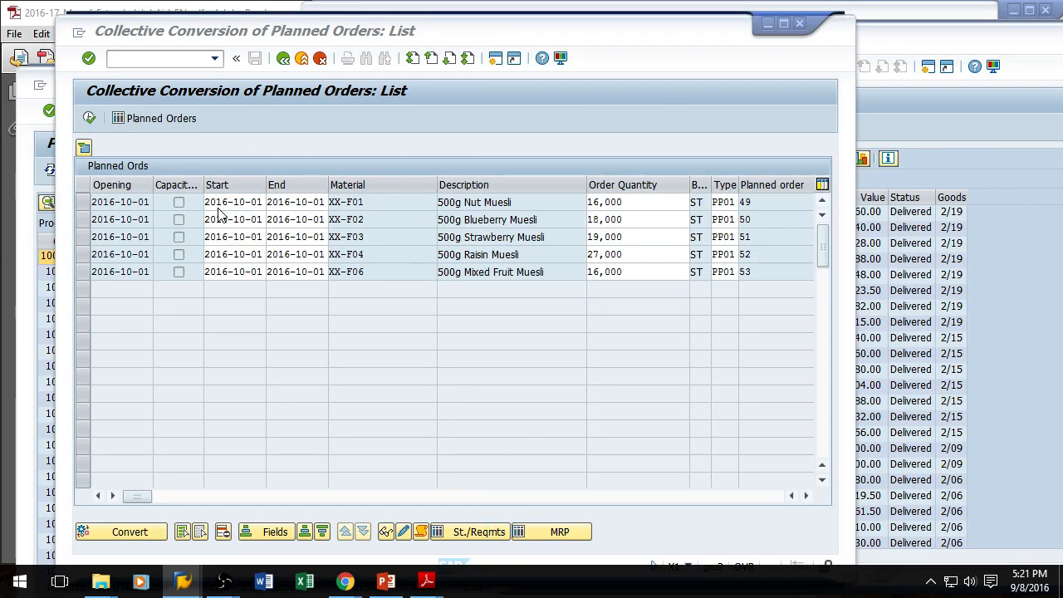
click(182, 532)
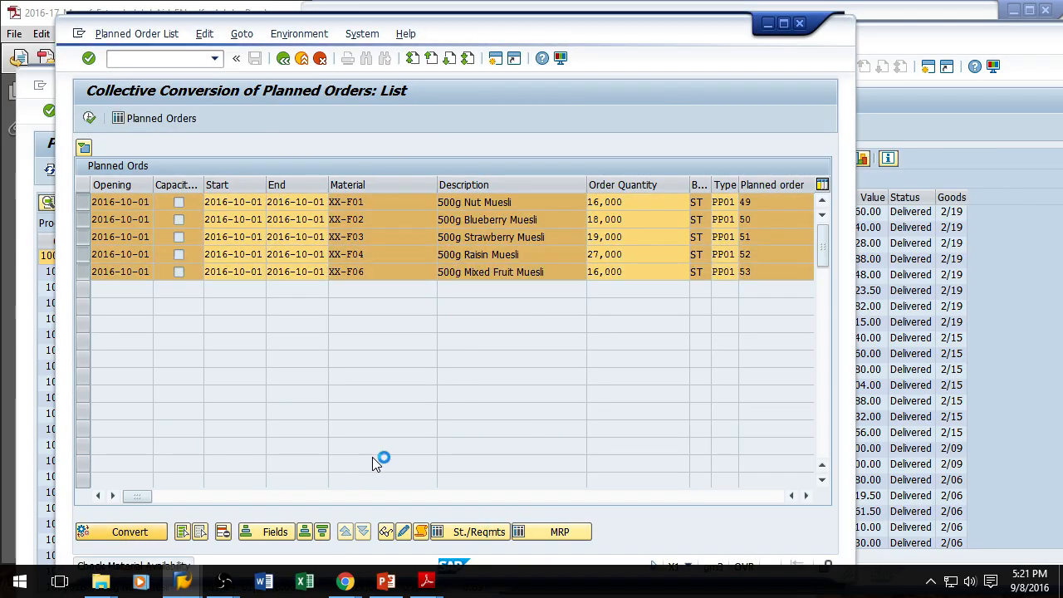
Step: Open transaction MD01 again and execute another MRP run
text(/nmd01)
key(Return)
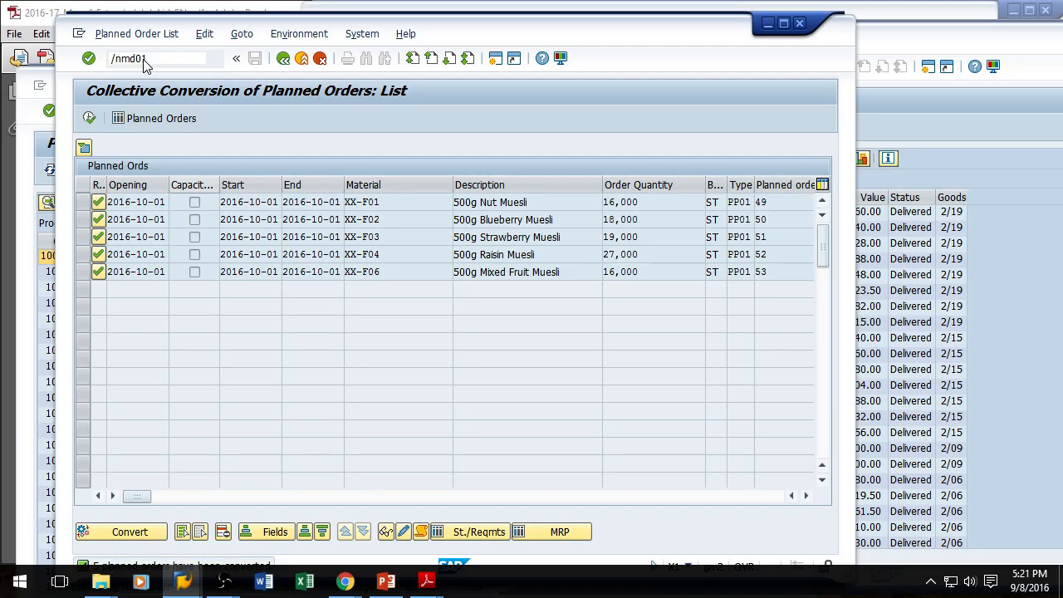
key(Return)
Step: Run automatic creation of purchase orders from requisitions (ME59N) for purchasing organization and plant XX
key(Return)
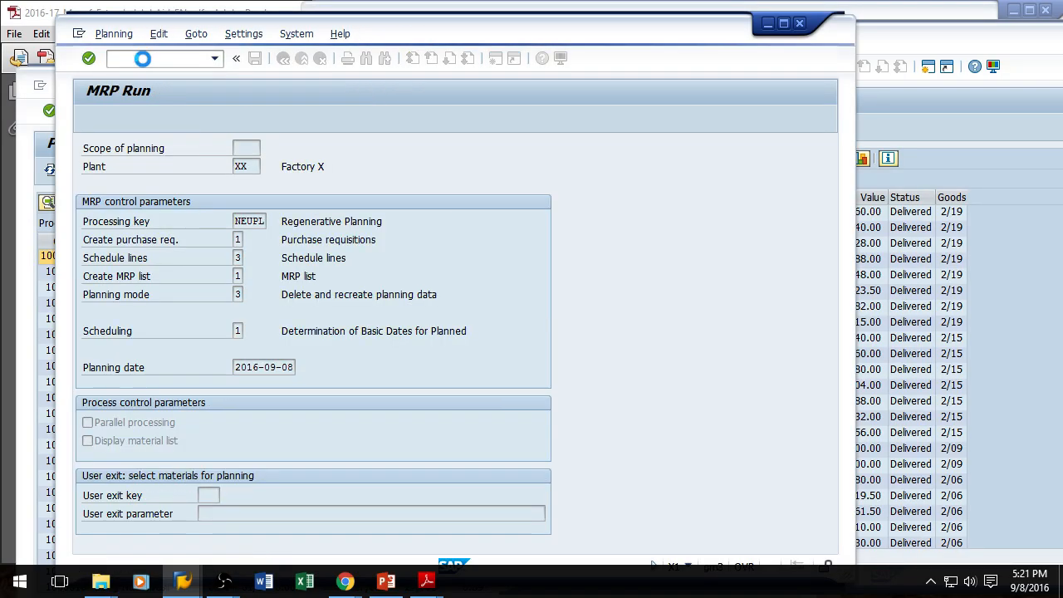
text(/nme59n)
key(Return)
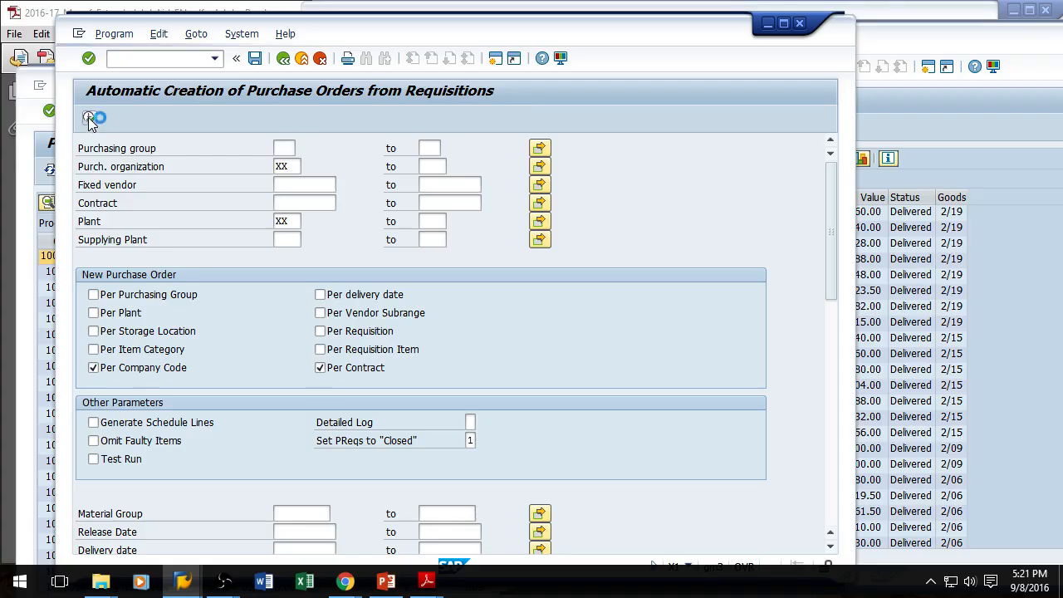
click(88, 119)
Step: Open collective conversion of planned orders (CO41) and execute it for planning plant XX to list the planned orders
text(/nco41)
key(Return)
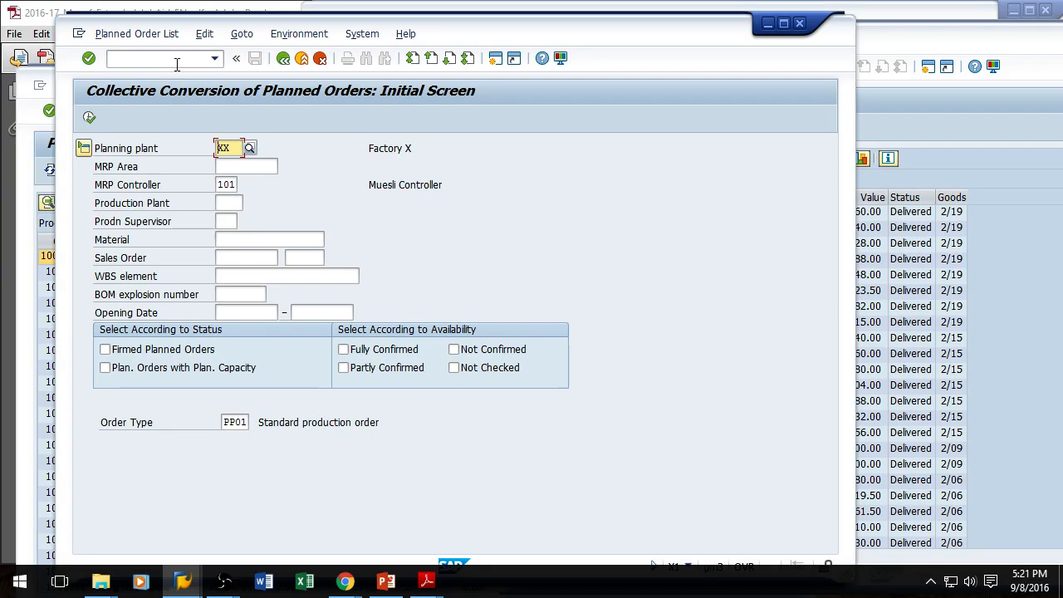
click(89, 117)
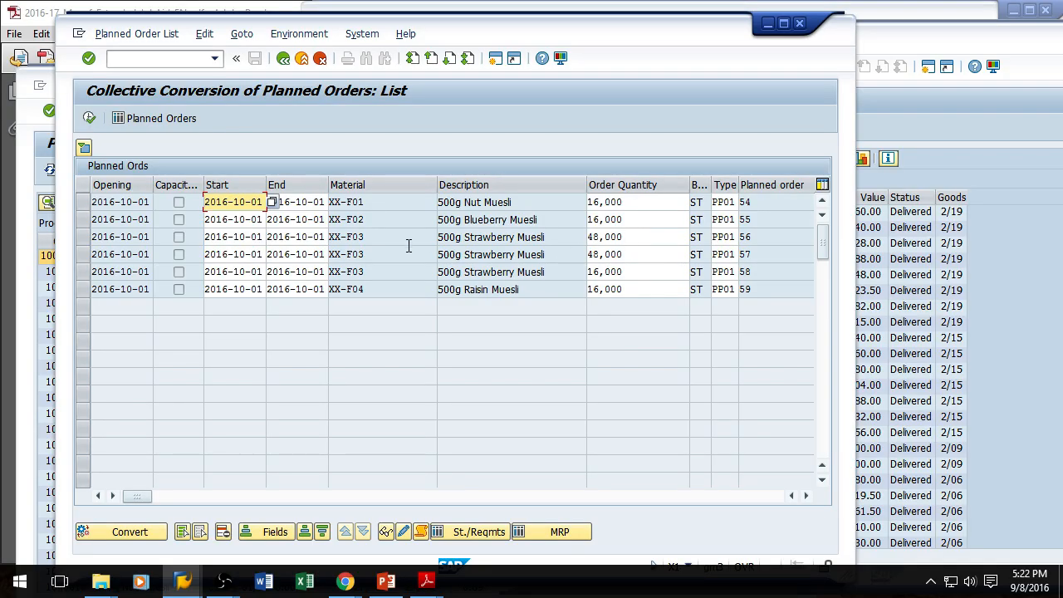
drag(82, 239, 83, 273)
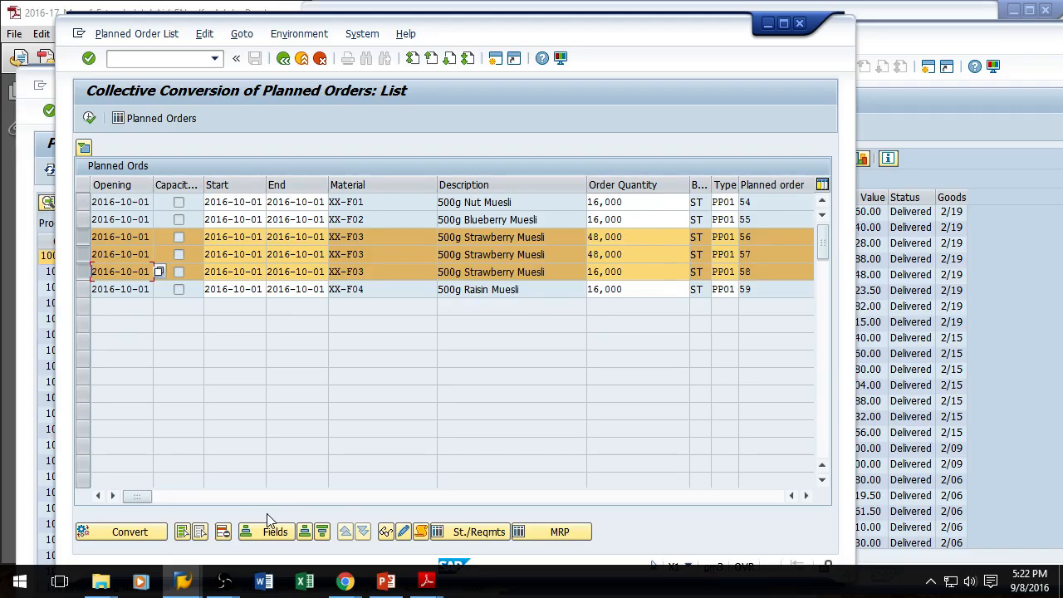
click(84, 239)
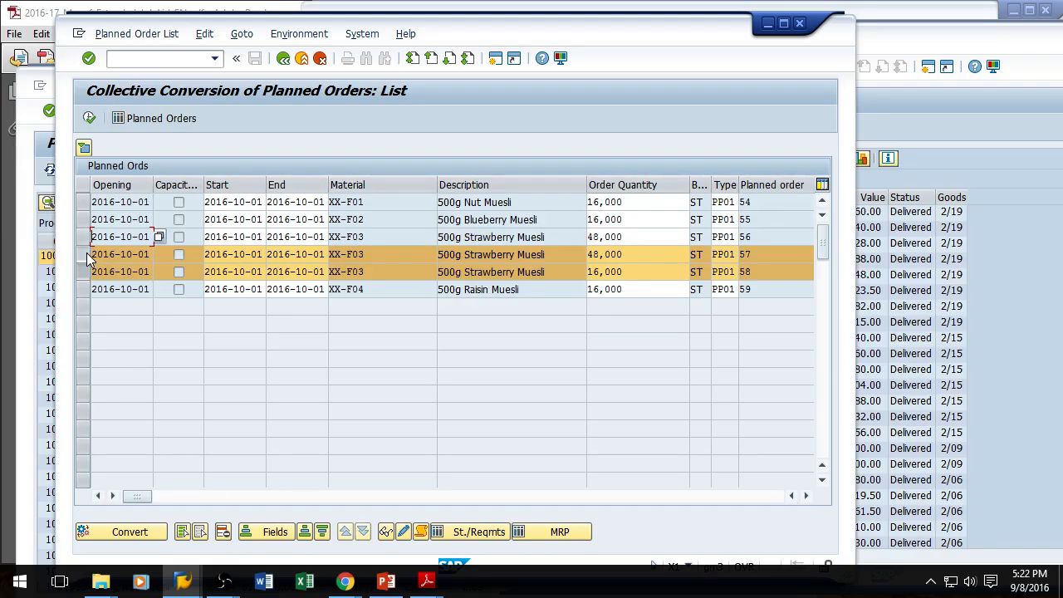
click(85, 255)
click(83, 272)
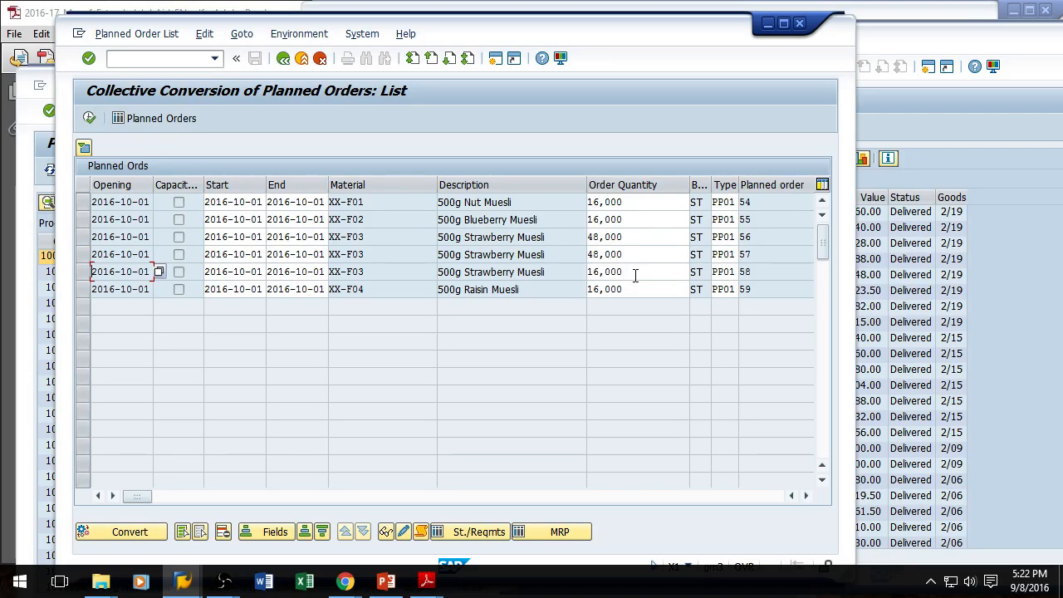
Step: Rearrange and minimize the SAP report windows to bring the Manufacturing Extended Game job aid PDF forward
key(alt+Tab)
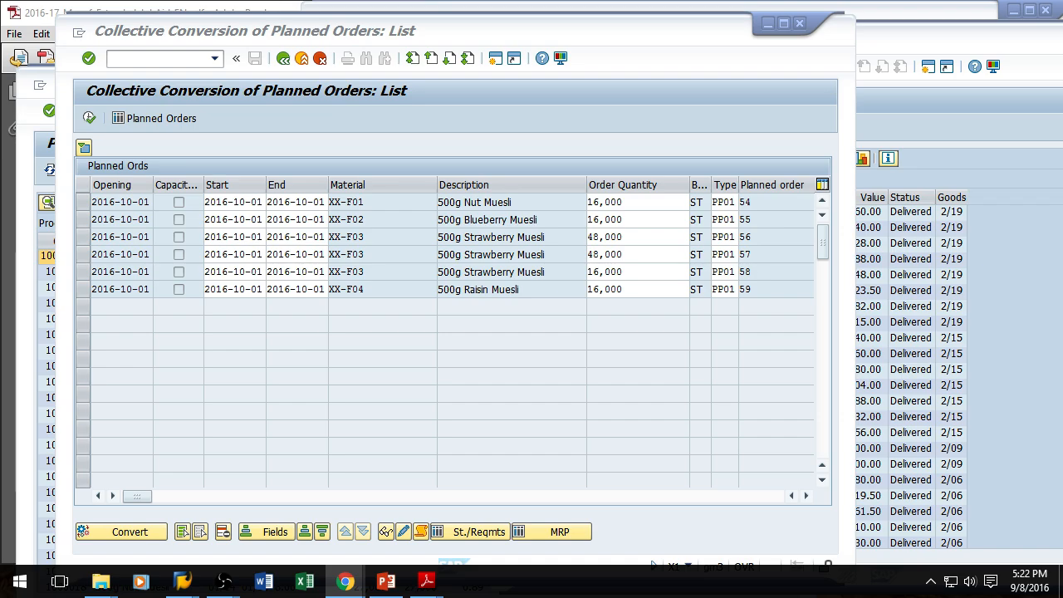
drag(955, 0, 541, 71)
double_click(541, 73)
click(800, 24)
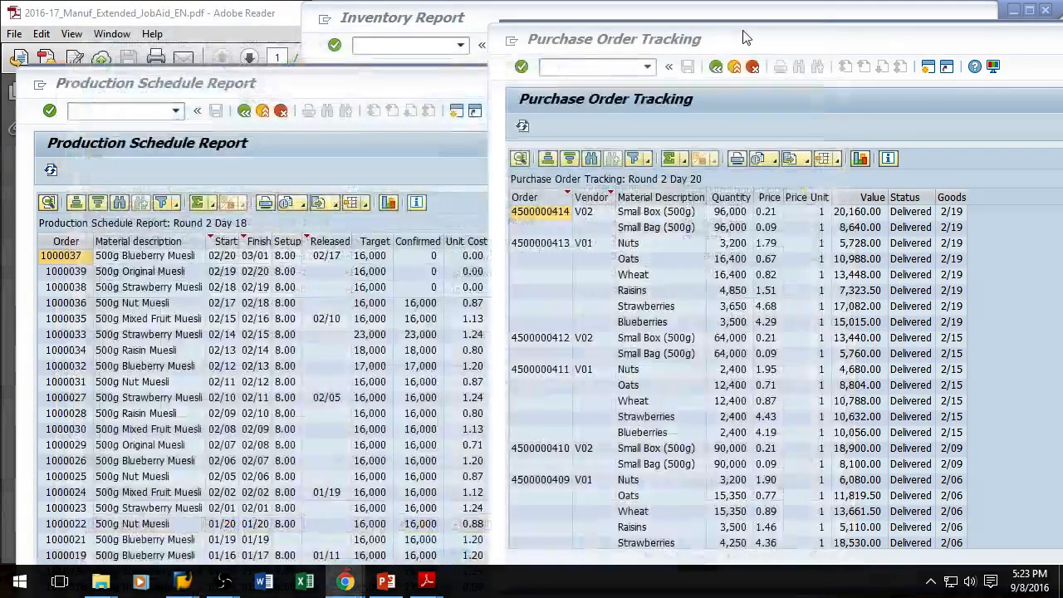
drag(819, 51, 543, 44)
click(958, 24)
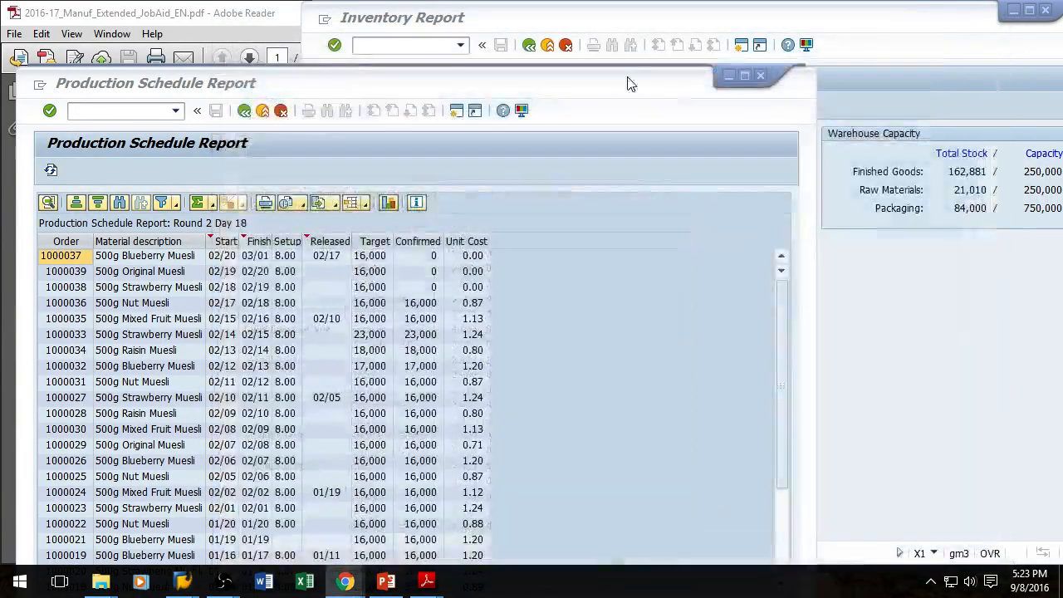
click(729, 76)
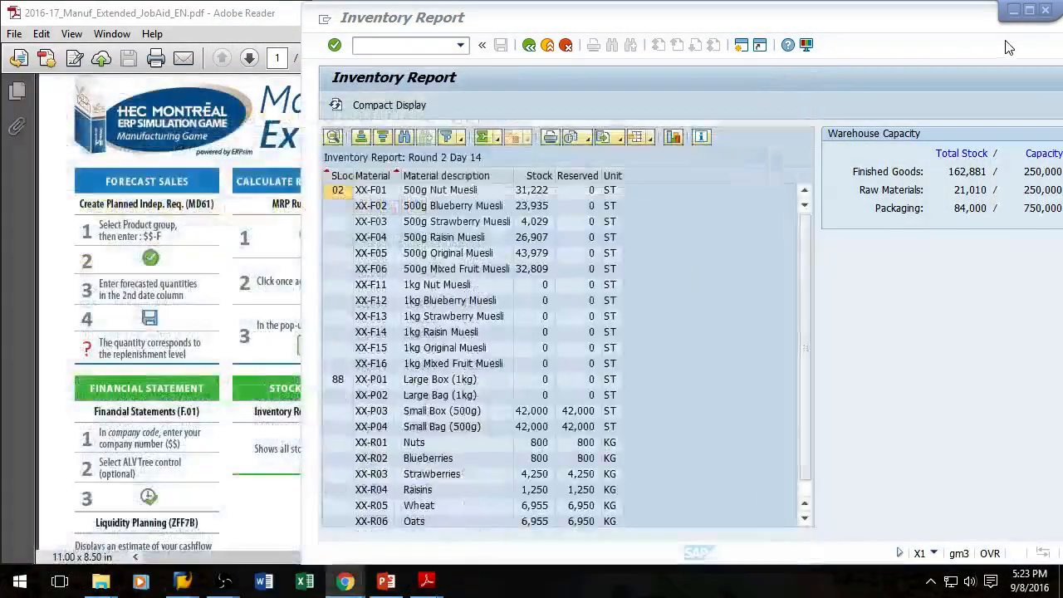
click(1046, 10)
click(661, 13)
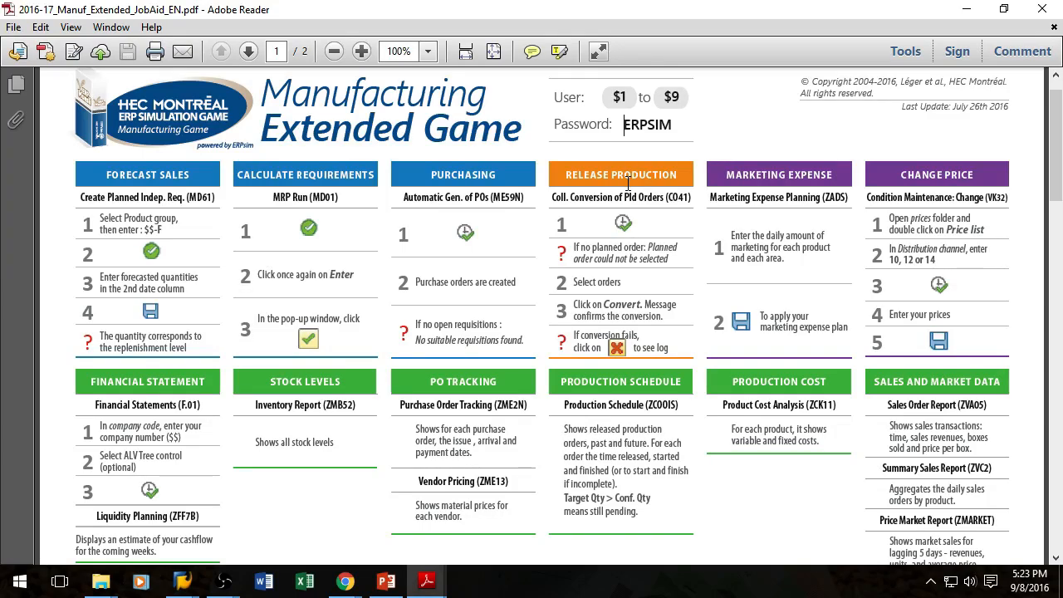
Step: Scroll through the job aid's transaction overview to review the game steps
scroll(629, 183, down, 2)
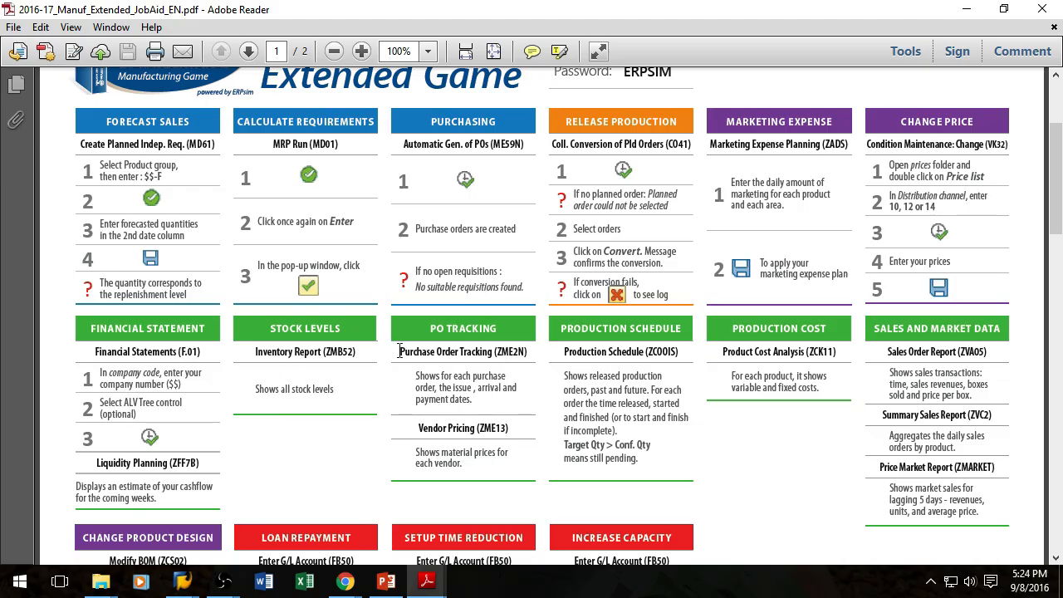
scroll(399, 352, up, 3)
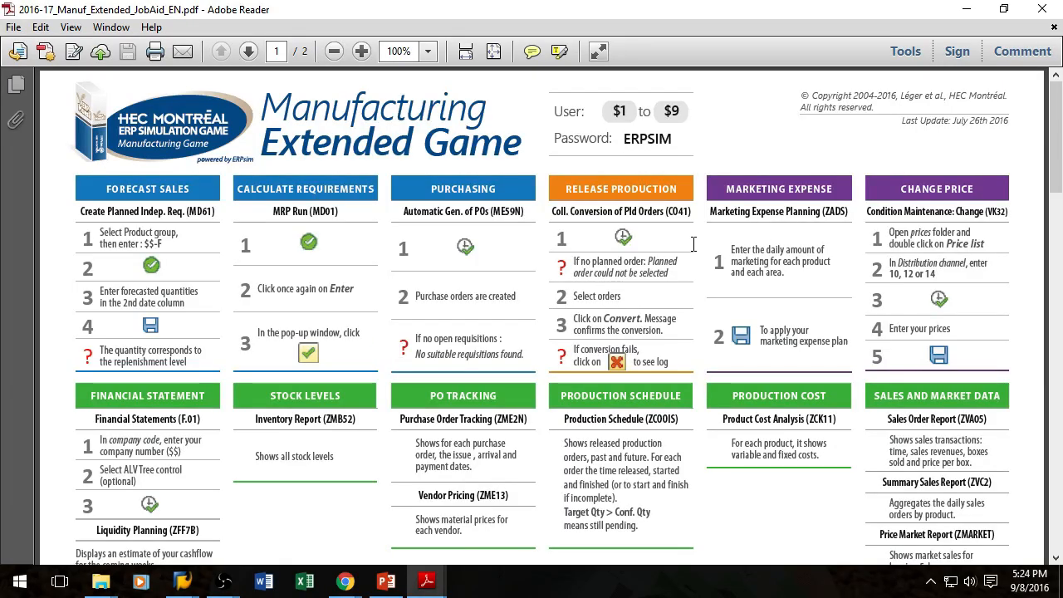
scroll(440, 456, down, 2)
scroll(433, 442, down, 7)
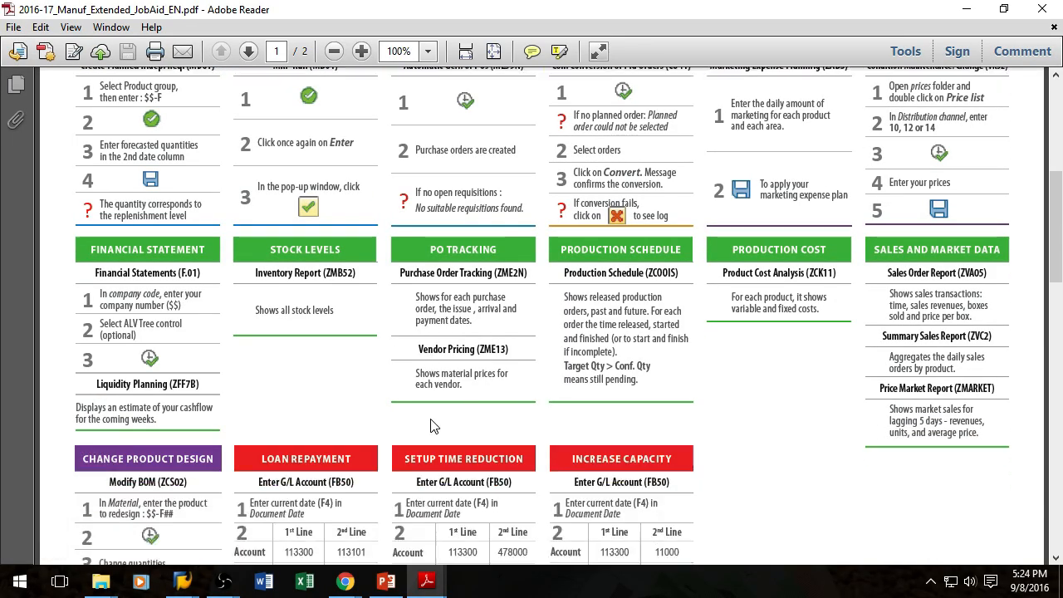